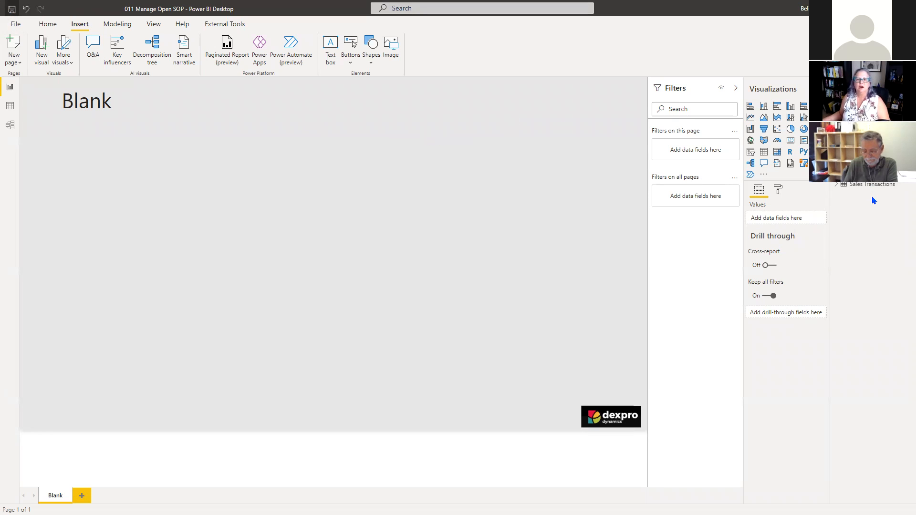
# Show the model diagram and spread out the Customers, Item Quantities, Items and Sales Transactions tables so their relationships are easier to follow.
pyautogui.click(10, 124)
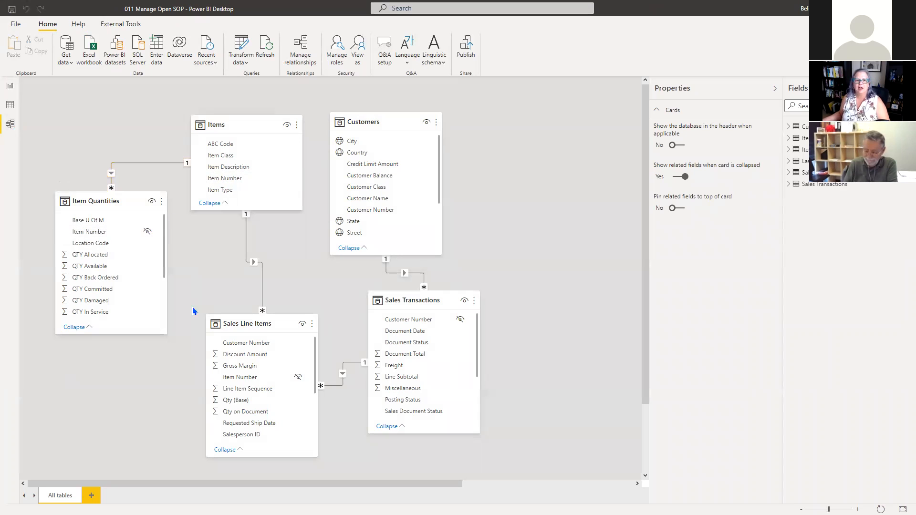
pyautogui.moveTo(375, 122); pyautogui.dragTo(445, 105)
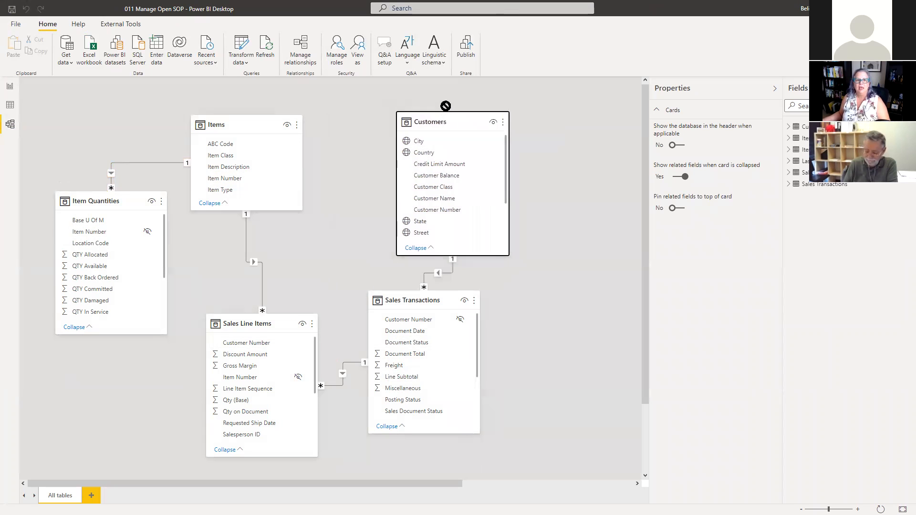
pyautogui.moveTo(102, 201); pyautogui.dragTo(98, 246)
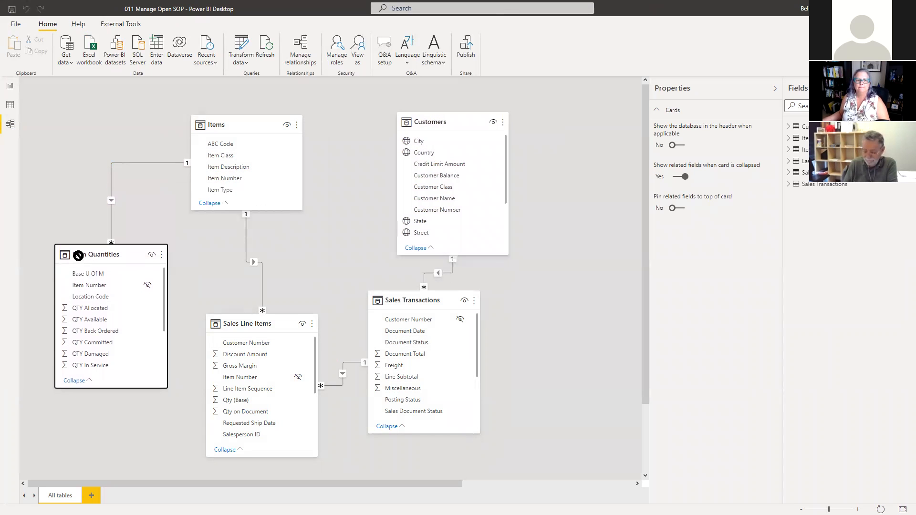
pyautogui.moveTo(253, 122)
pyautogui.mouseDown()
pyautogui.moveTo(238, 116)
pyautogui.moveTo(257, 119)
pyautogui.moveTo(248, 115)
pyautogui.mouseUp()
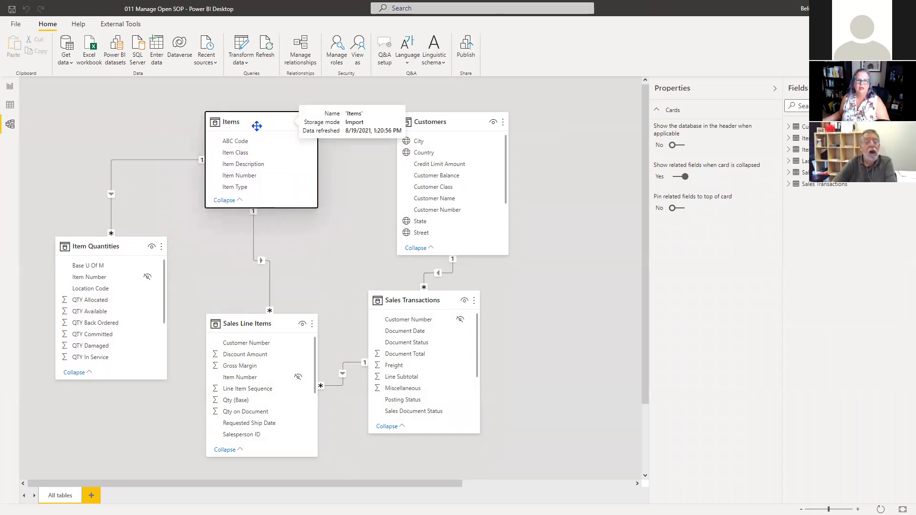
pyautogui.moveTo(409, 302); pyautogui.dragTo(430, 321)
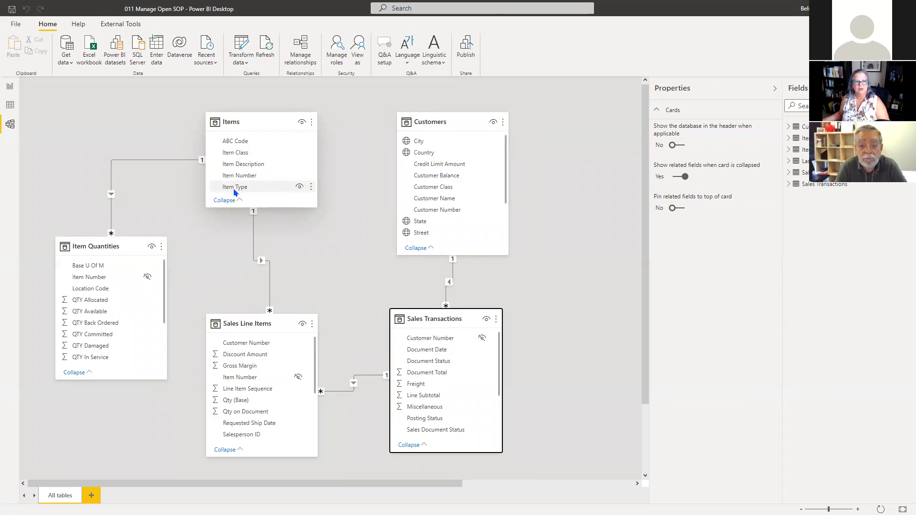
# Reposition the Item Quantities table lower than and beside Items, and nudge Items slightly to align it above Sales Line Items.
pyautogui.moveTo(93, 247); pyautogui.dragTo(78, 227)
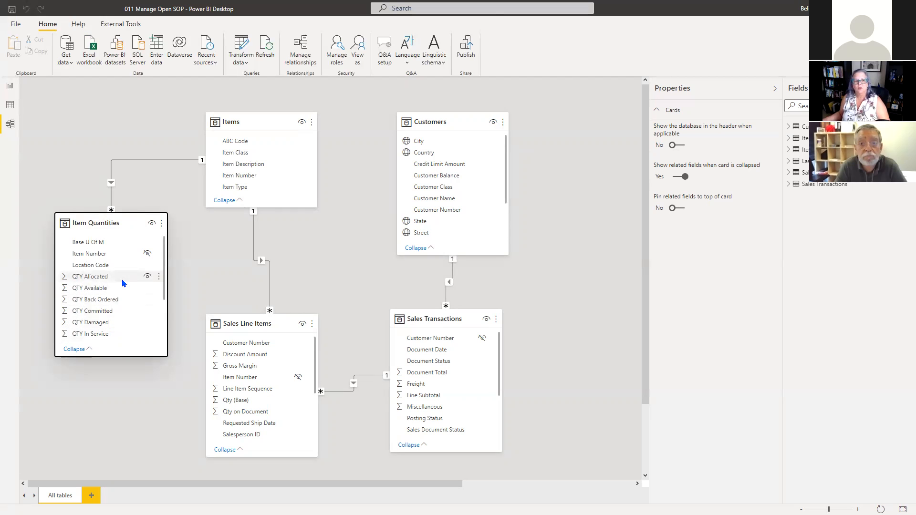
pyautogui.moveTo(89, 223); pyautogui.dragTo(88, 170)
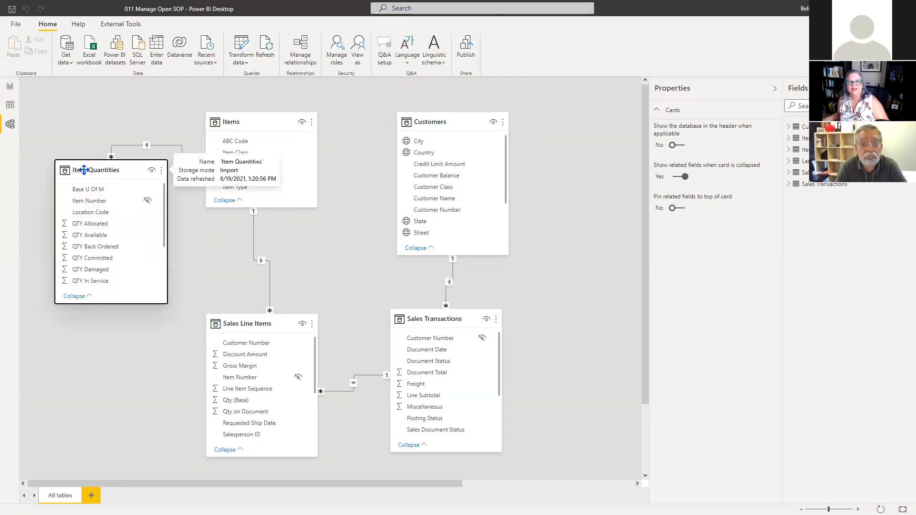
pyautogui.moveTo(100, 170); pyautogui.dragTo(100, 191)
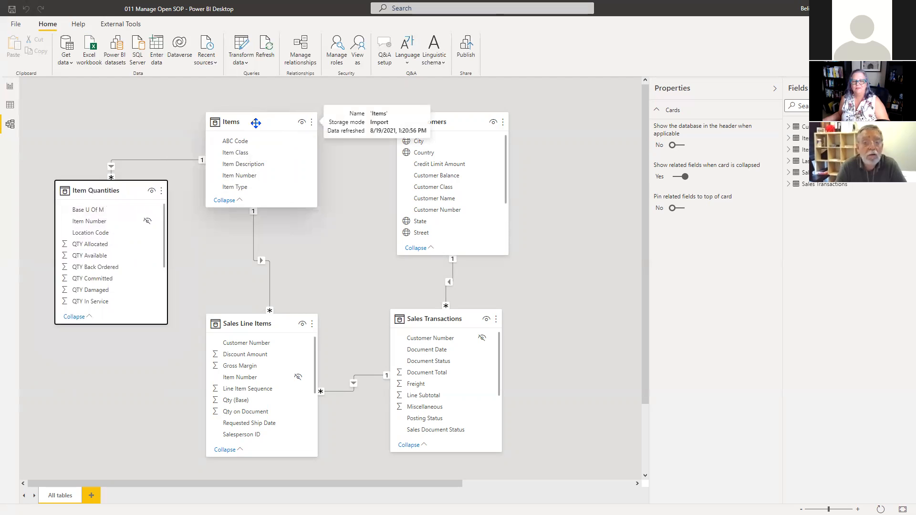
pyautogui.moveTo(256, 122); pyautogui.dragTo(258, 123)
pyautogui.moveTo(105, 190); pyautogui.dragTo(64, 241)
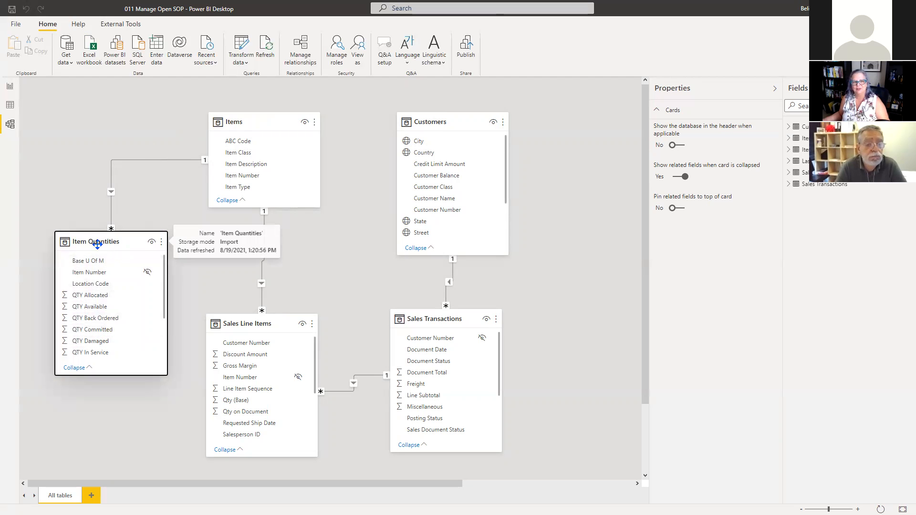
pyautogui.moveTo(98, 243); pyautogui.dragTo(97, 240)
# Return to the report view and open the Power Query Editor for the report's data.
pyautogui.click(11, 87)
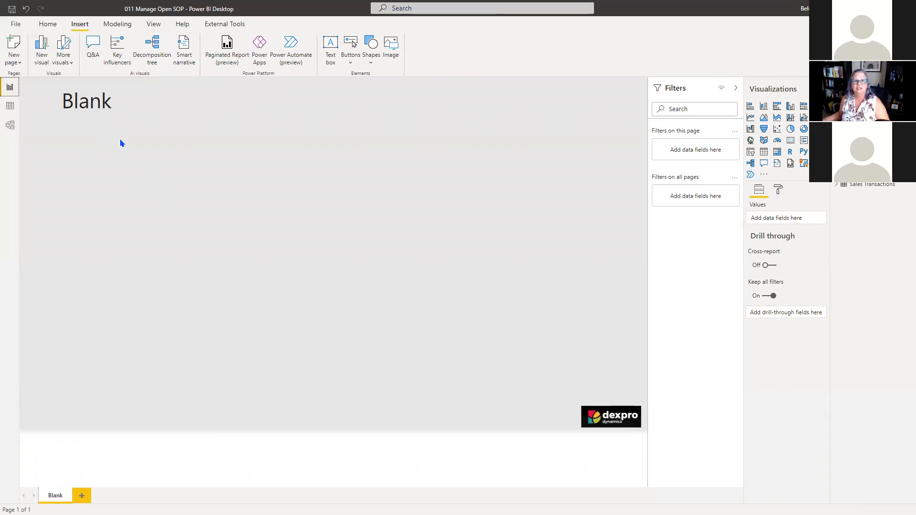
pyautogui.click(46, 24)
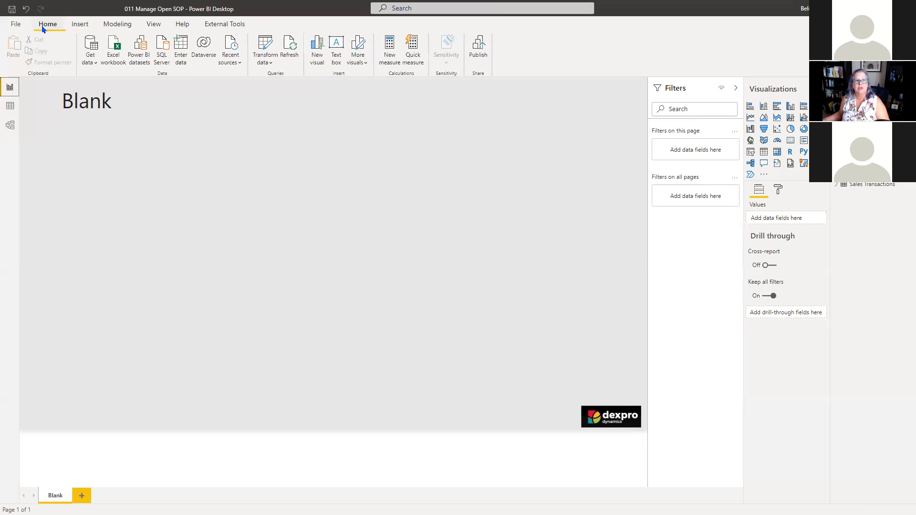
pyautogui.click(261, 44)
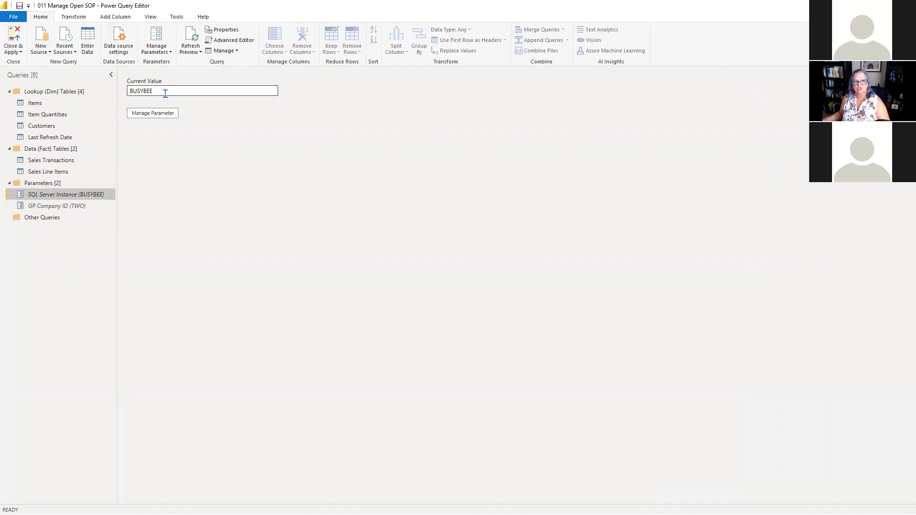
# Review the GP Company ID and SQL Server Instance parameters, and collapse the Parameters query group.
pyautogui.click(57, 206)
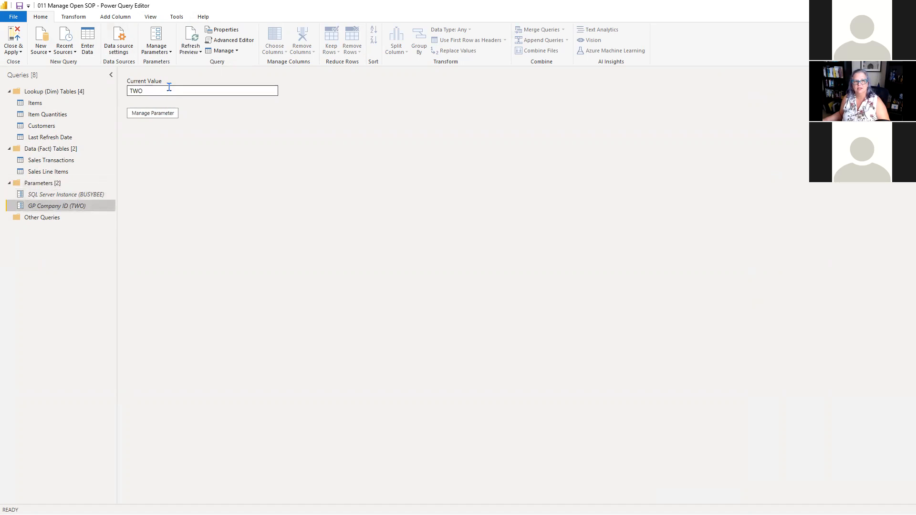
pyautogui.click(97, 195)
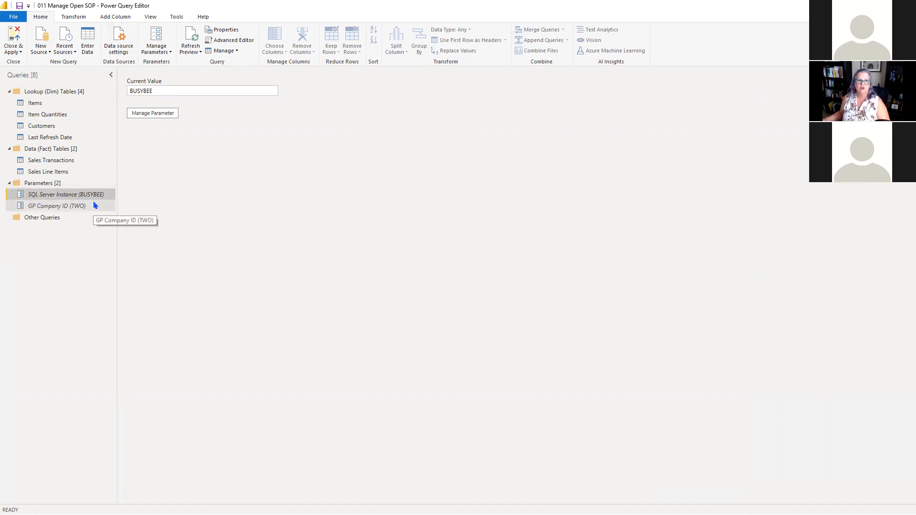
pyautogui.click(7, 186)
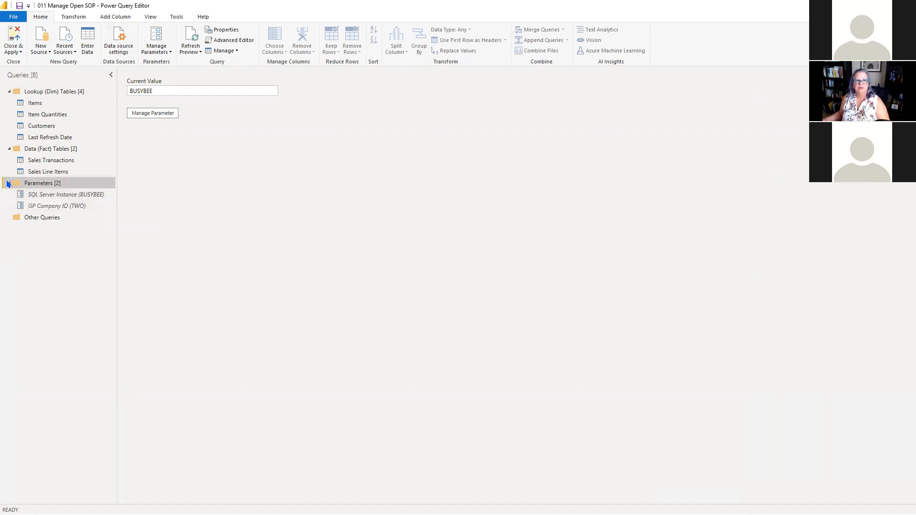
pyautogui.click(9, 183)
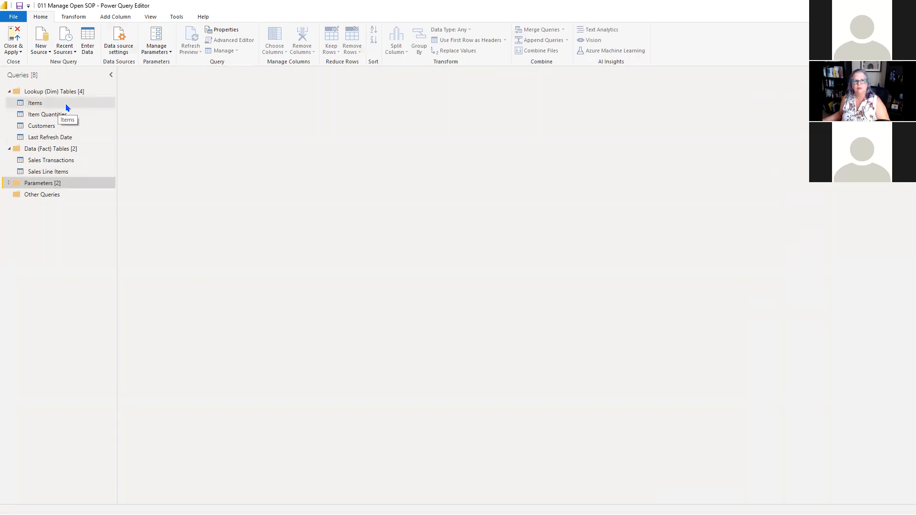
# Examine the Last Refresh Date query and the Items query's applied steps, from source navigation and column selection to Trimmed Text.
pyautogui.click(71, 138)
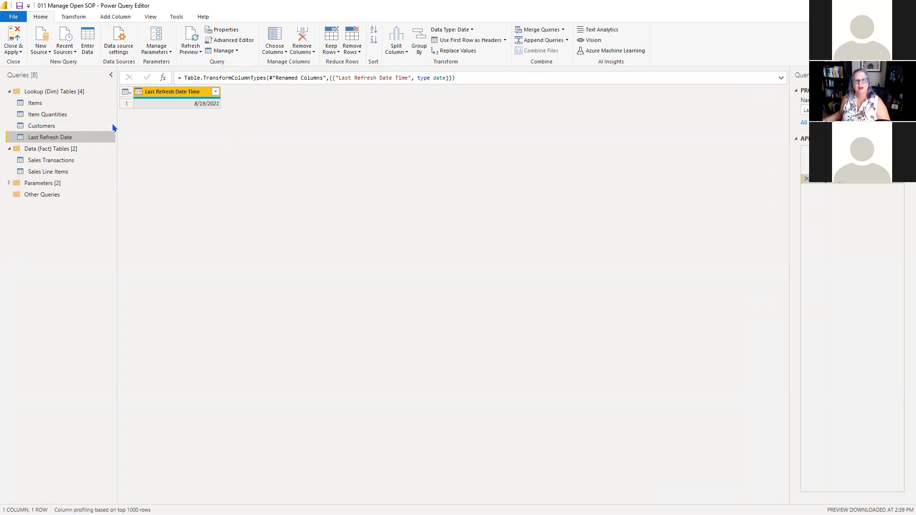
pyautogui.click(41, 103)
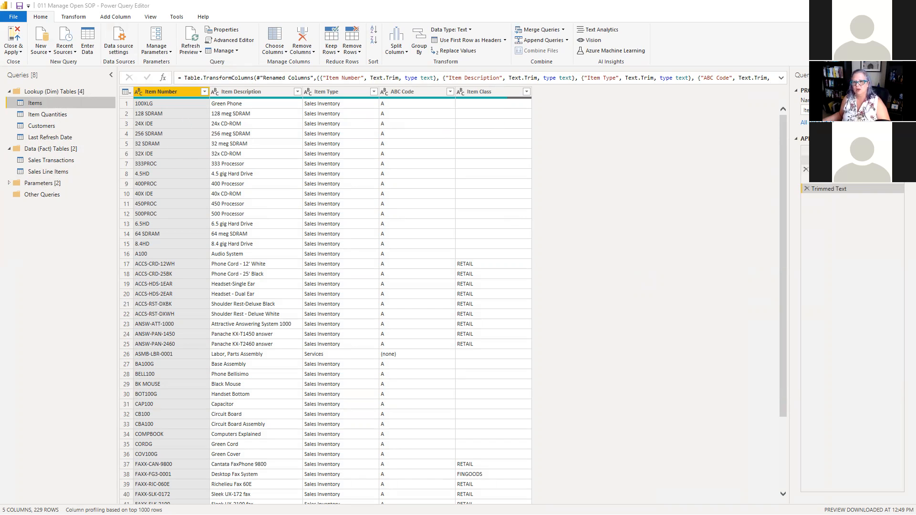
pyautogui.click(845, 170)
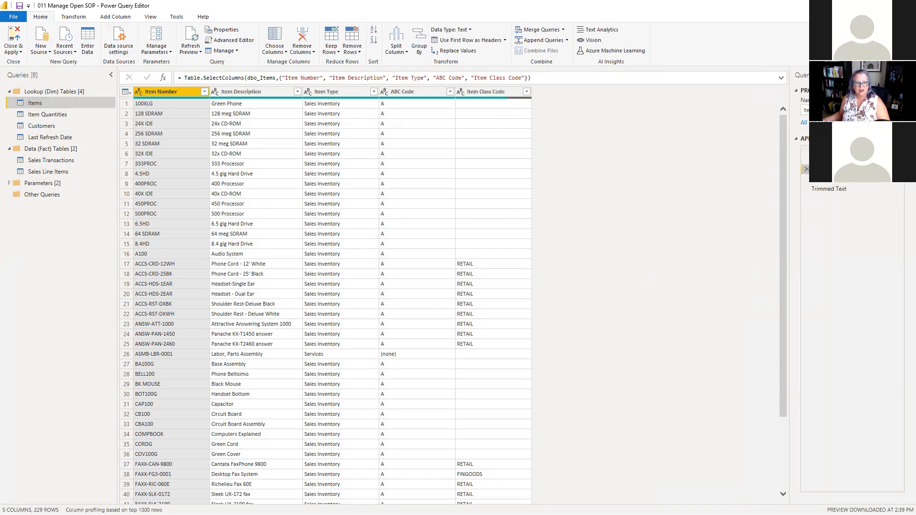
pyautogui.click(840, 160)
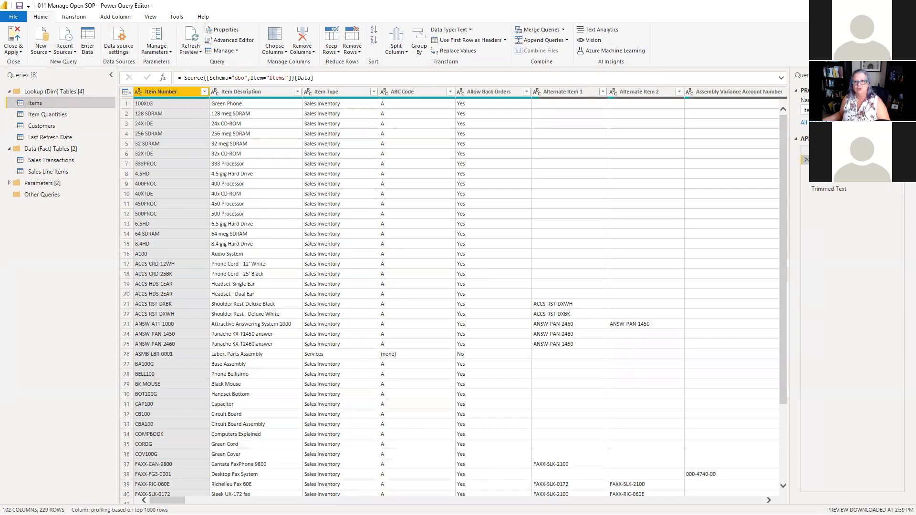
pyautogui.click(842, 189)
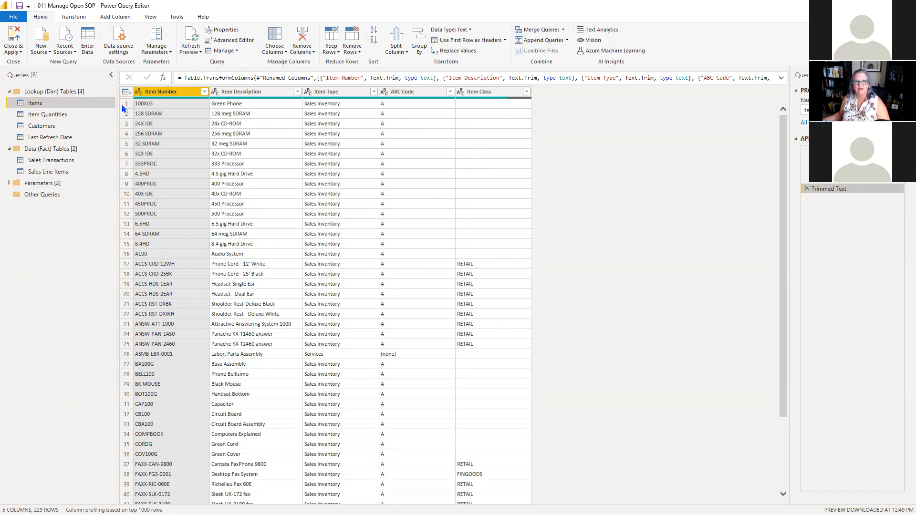
# Examine the Base U Of M and Location Code columns in the Item Quantities query.
pyautogui.click(31, 118)
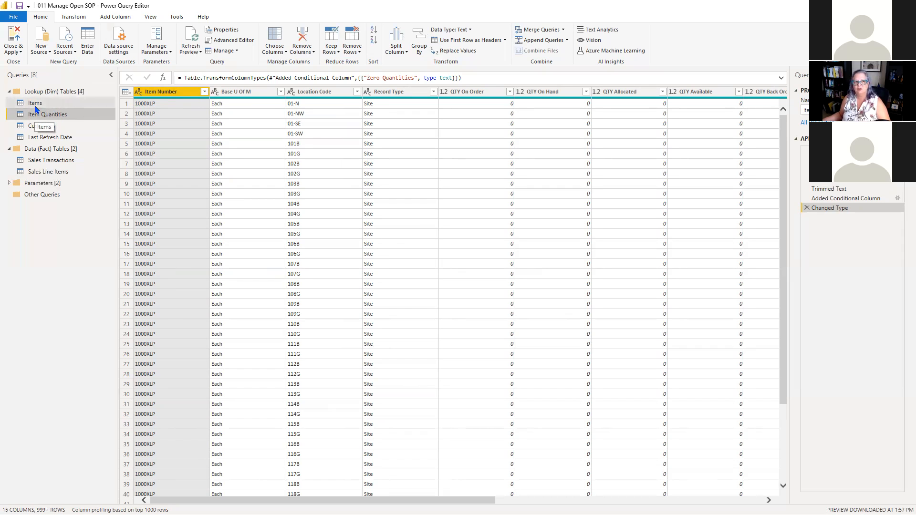
pyautogui.click(247, 93)
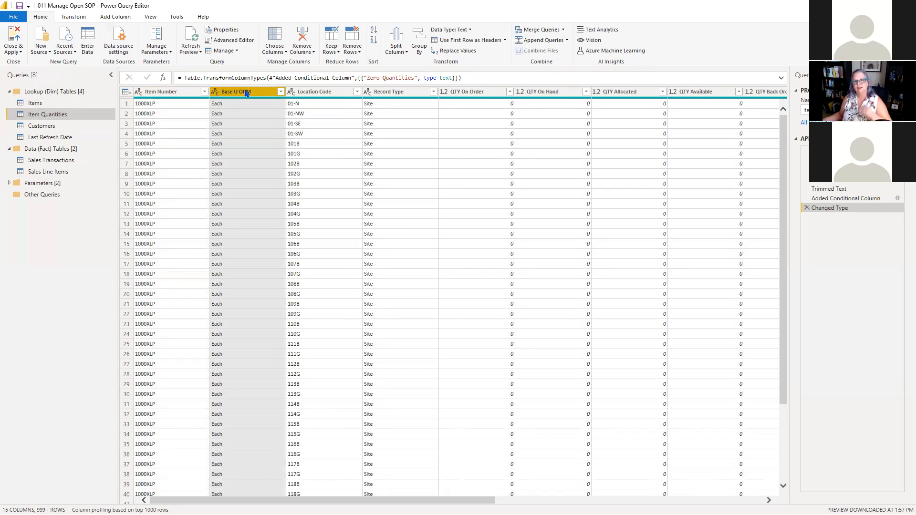
pyautogui.click(328, 91)
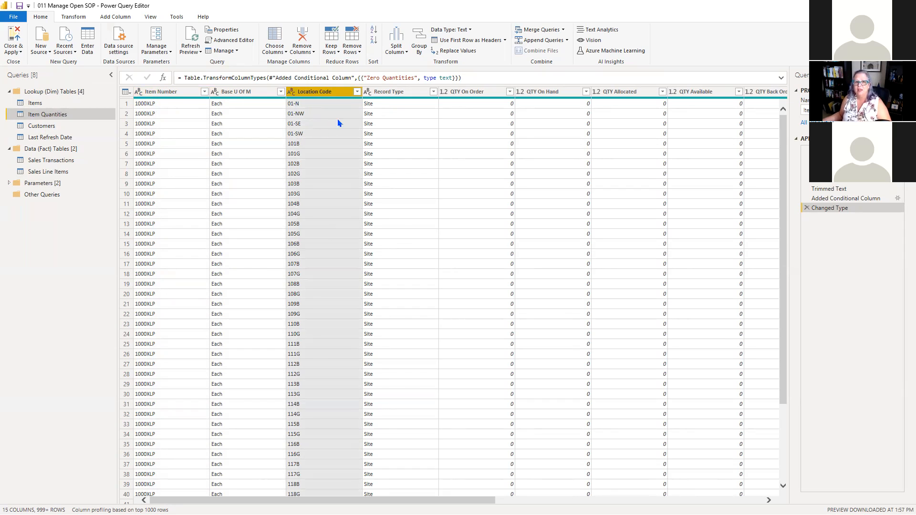
# Filter Record Type in the Item Quantities query to Site rows only, excluding Overall, and remove the Record Type column.
pyautogui.click(408, 95)
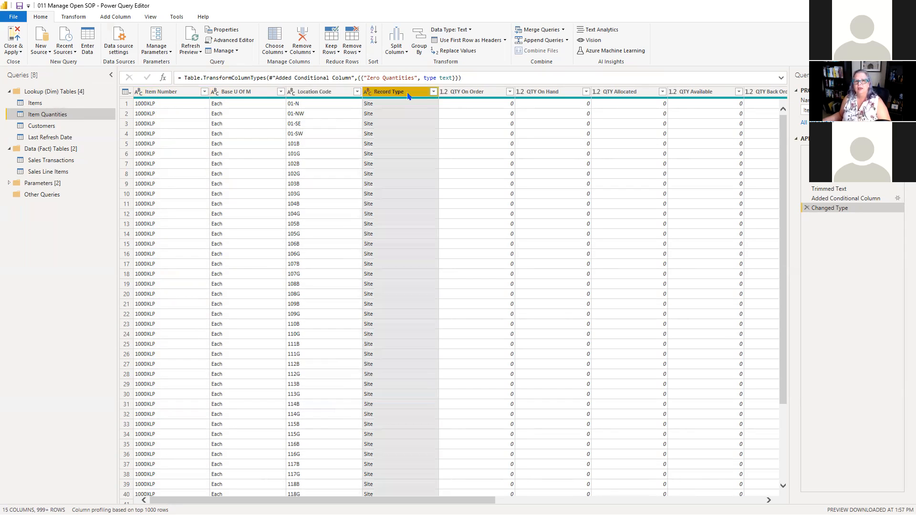
pyautogui.click(433, 92)
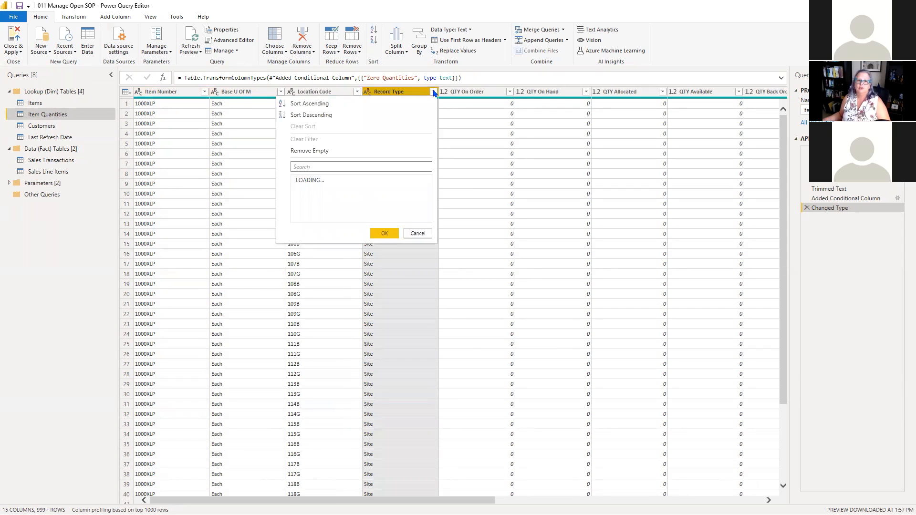
pyautogui.click(416, 247)
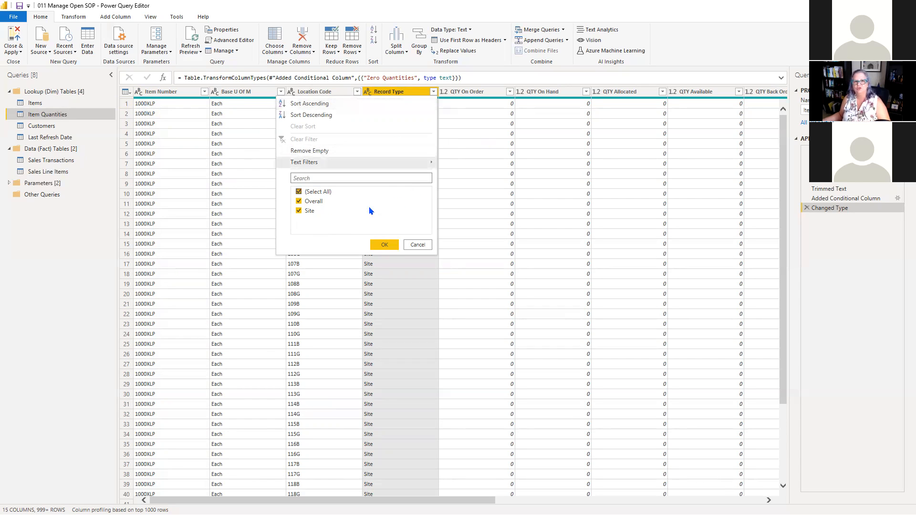
pyautogui.click(299, 202)
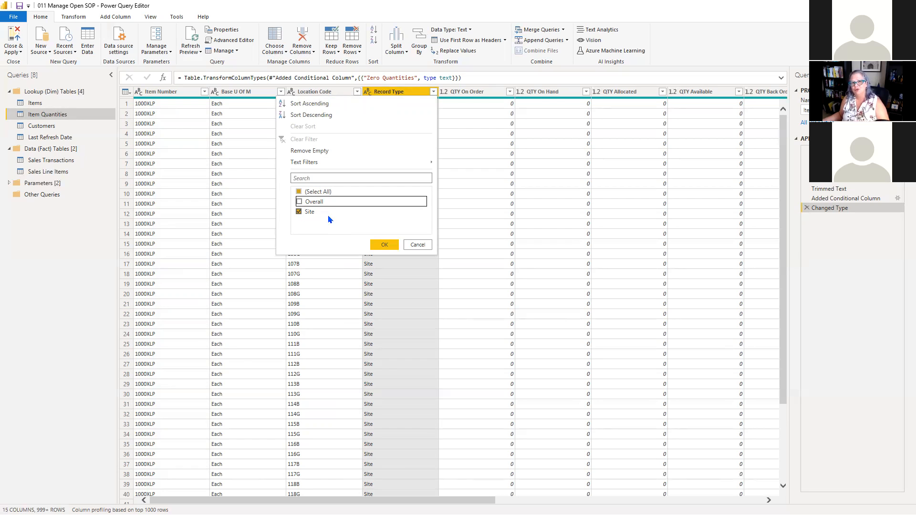
pyautogui.click(383, 245)
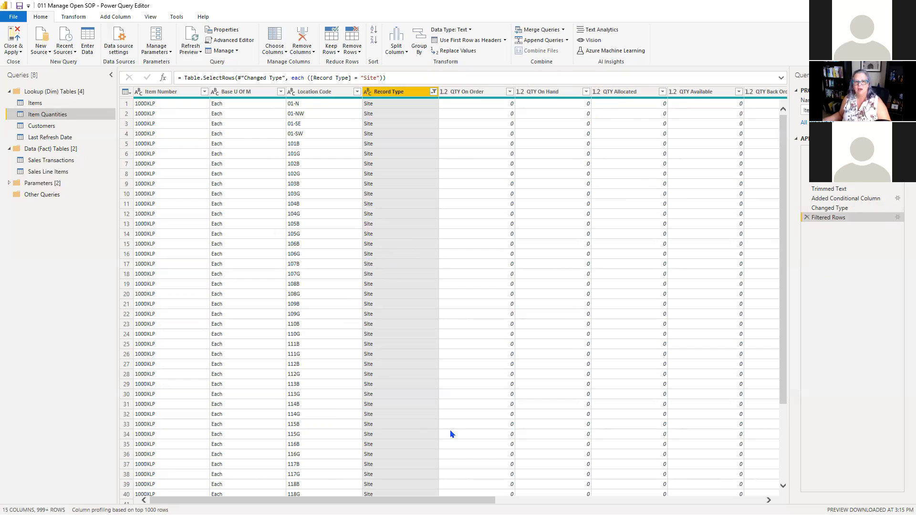
pyautogui.rightClick(391, 94)
pyautogui.click(416, 111)
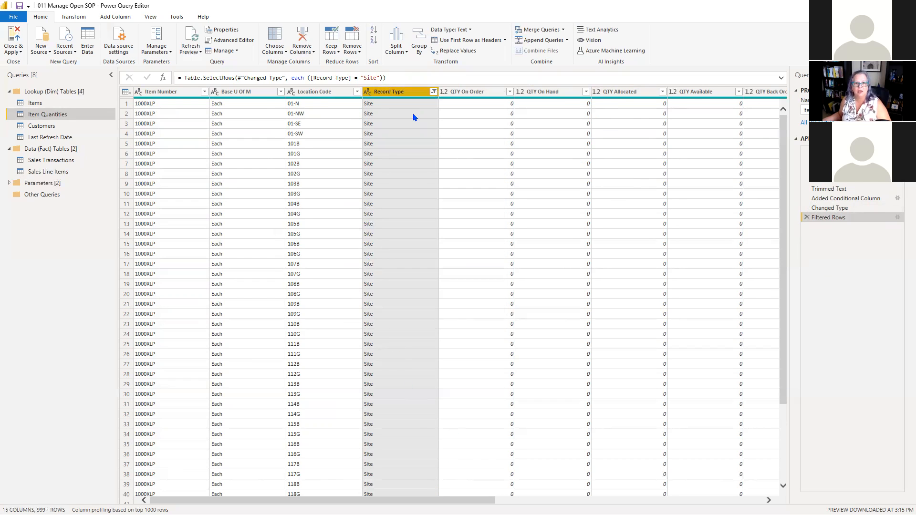
# Review the quantity columns of Item Quantities and the Added Conditional Column step that defines Zero Quantities.
pyautogui.moveTo(407, 500); pyautogui.dragTo(510, 500)
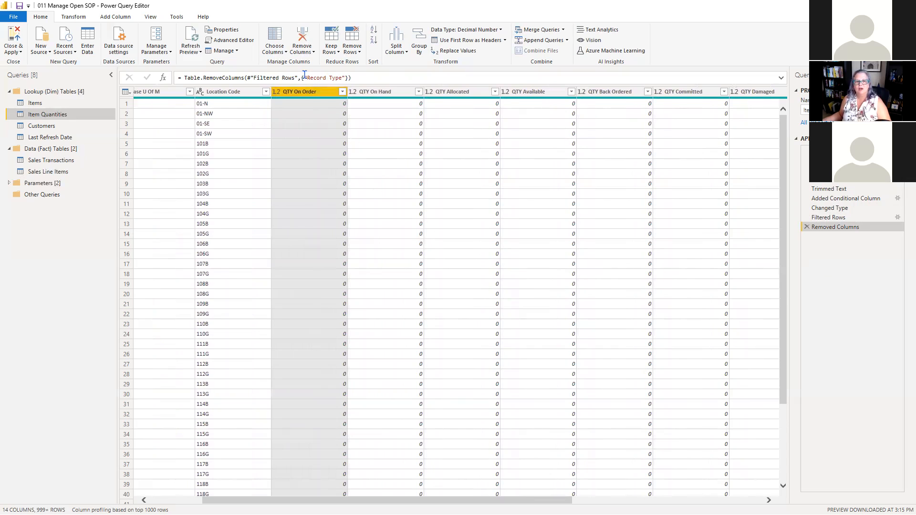
pyautogui.moveTo(315, 98)
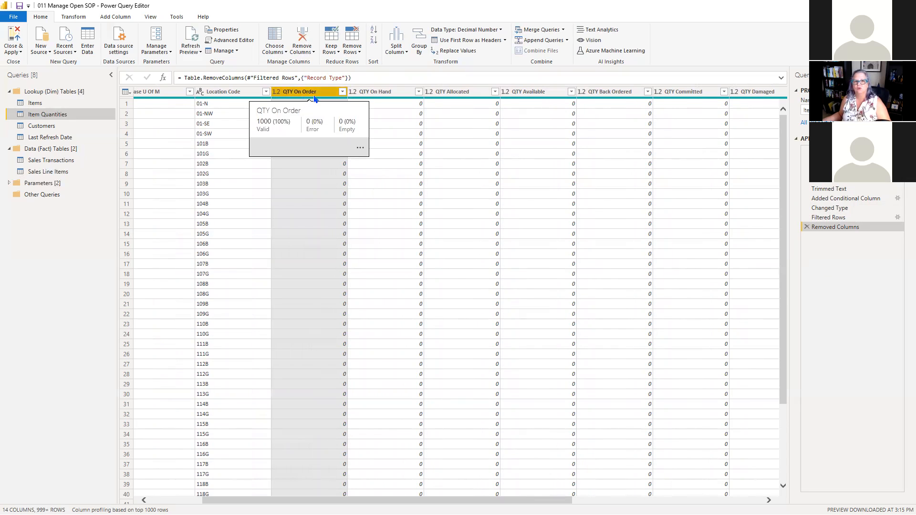
pyautogui.keyDown('ctrl'); pyautogui.click(639, 92); pyautogui.keyUp('ctrl')
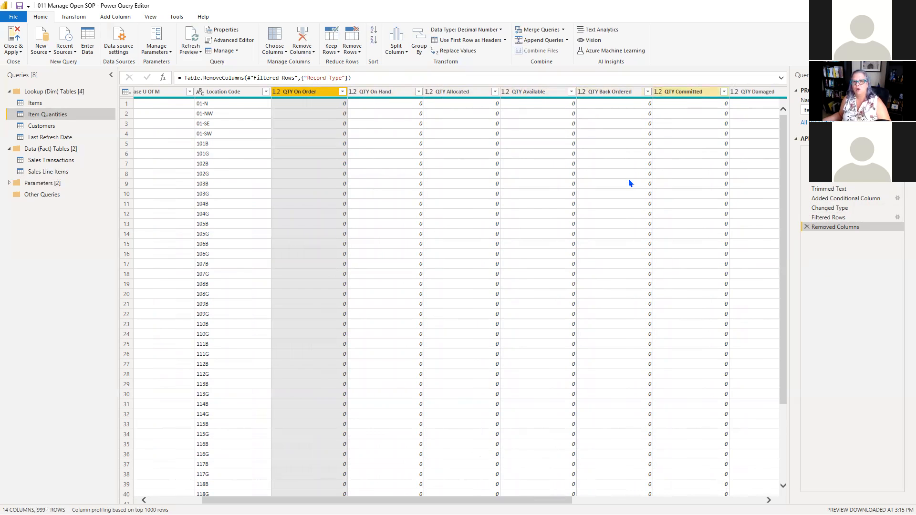
pyautogui.moveTo(535, 500); pyautogui.dragTo(725, 500)
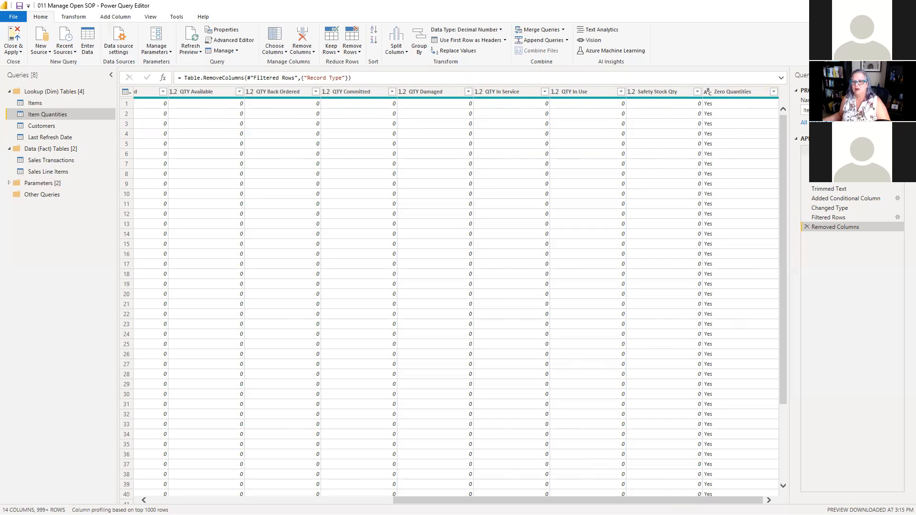
pyautogui.click(876, 198)
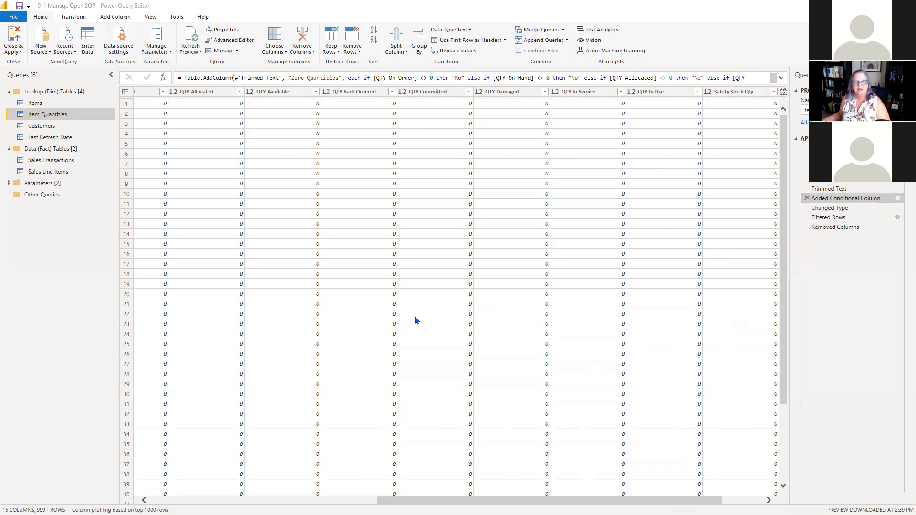
# Review the clauses and Else output of the Zero Quantities conditional column in Item Quantities.
pyautogui.click(897, 198)
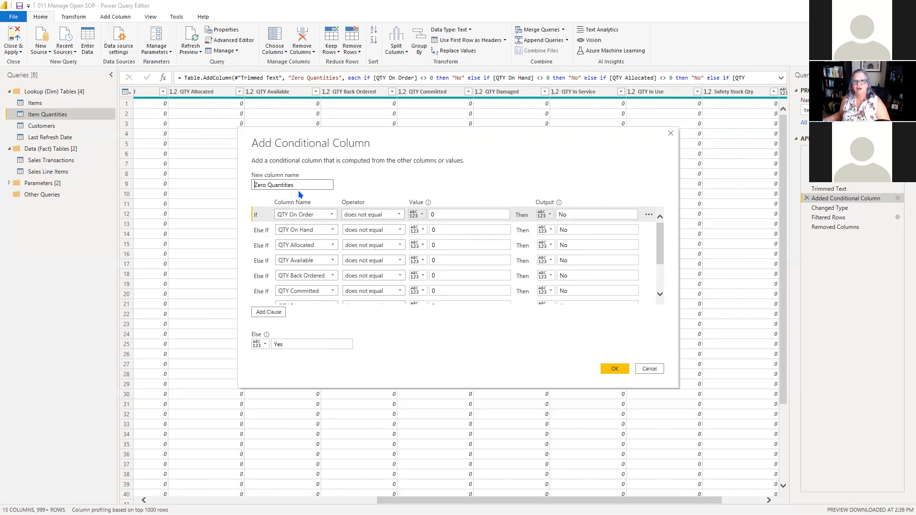
pyautogui.scroll(-3, 377, 264)
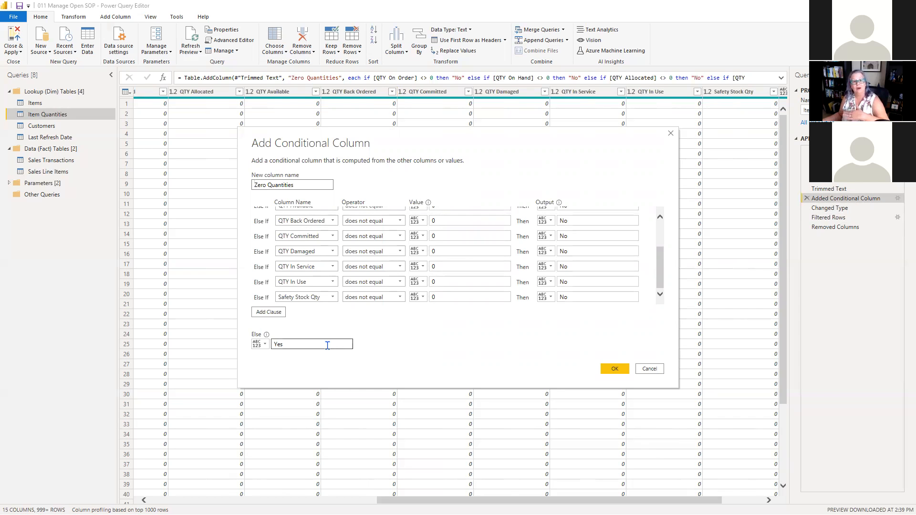
pyautogui.click(291, 344)
pyautogui.moveTo(291, 344); pyautogui.dragTo(261, 345)
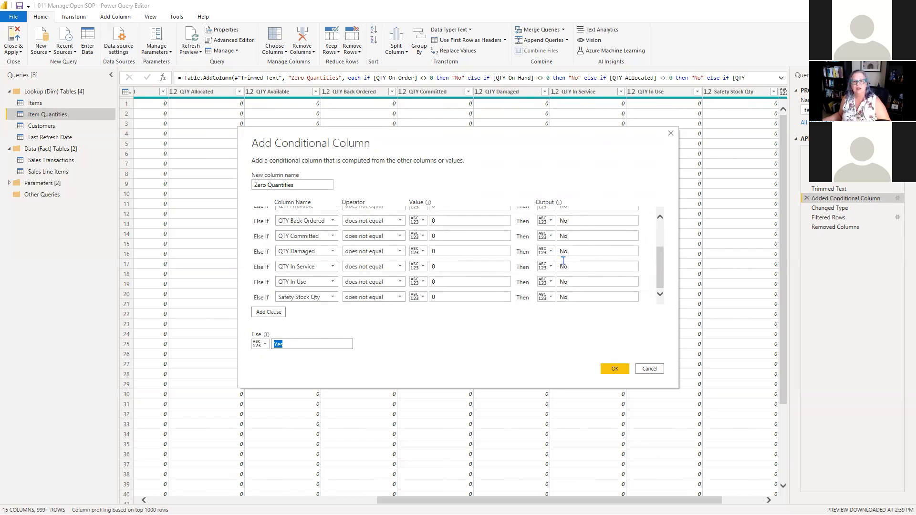
pyautogui.click(614, 368)
# Add a filter after the Removed Columns step in Item Quantities that keeps only rows with Zero Quantities set to No.
pyautogui.click(842, 227)
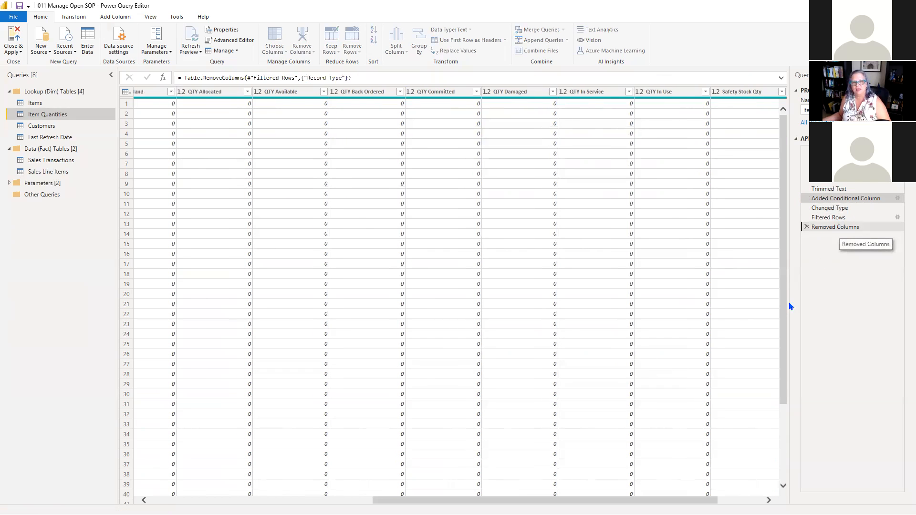
pyautogui.moveTo(606, 499); pyautogui.dragTo(689, 497)
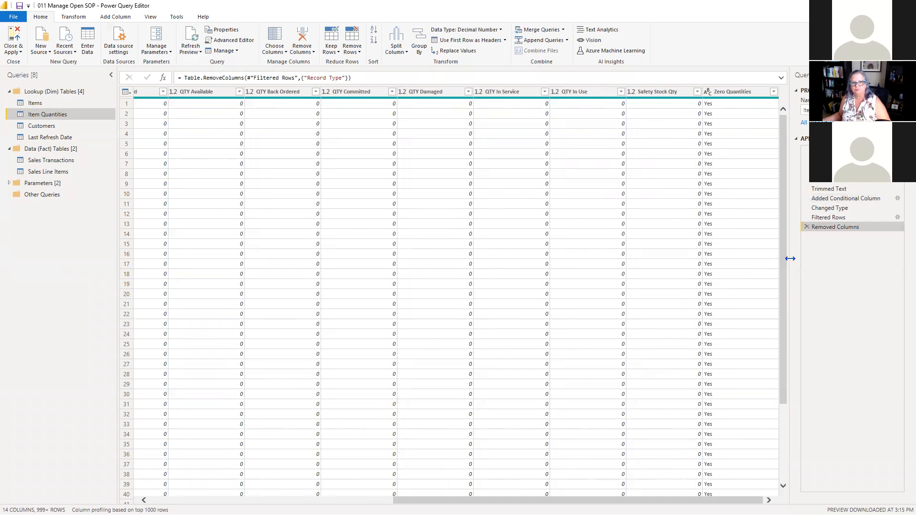
pyautogui.click(50, 498)
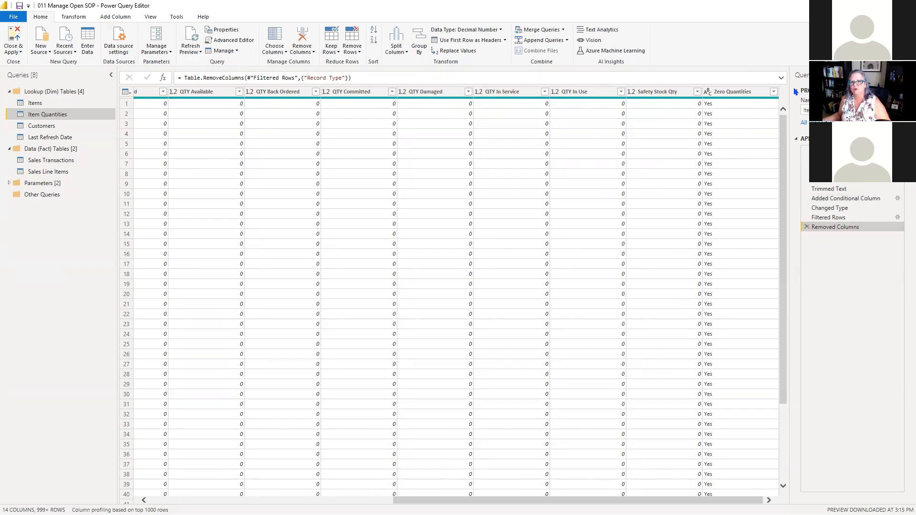
pyautogui.click(773, 92)
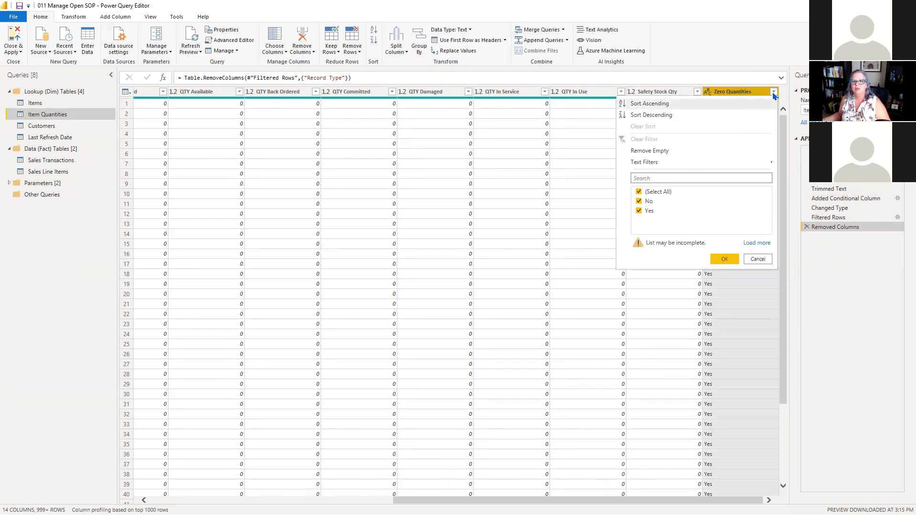
pyautogui.click(639, 212)
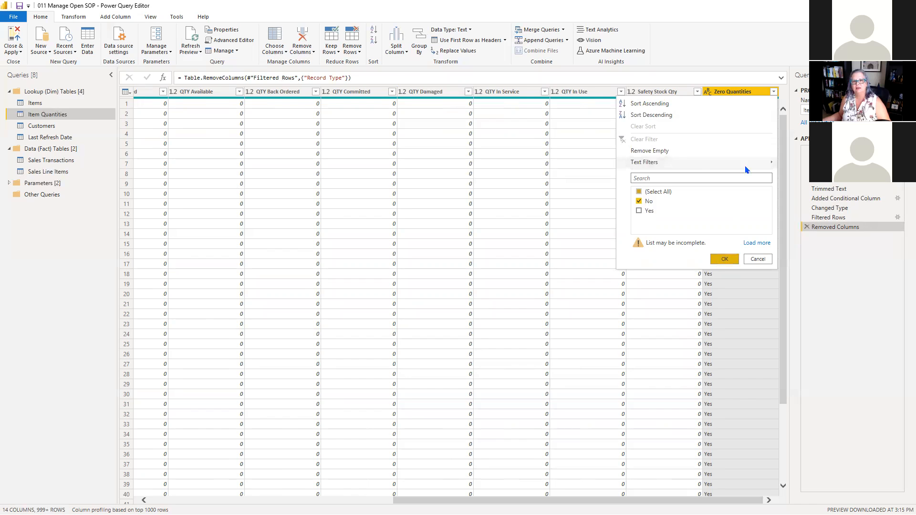
pyautogui.press('Return')
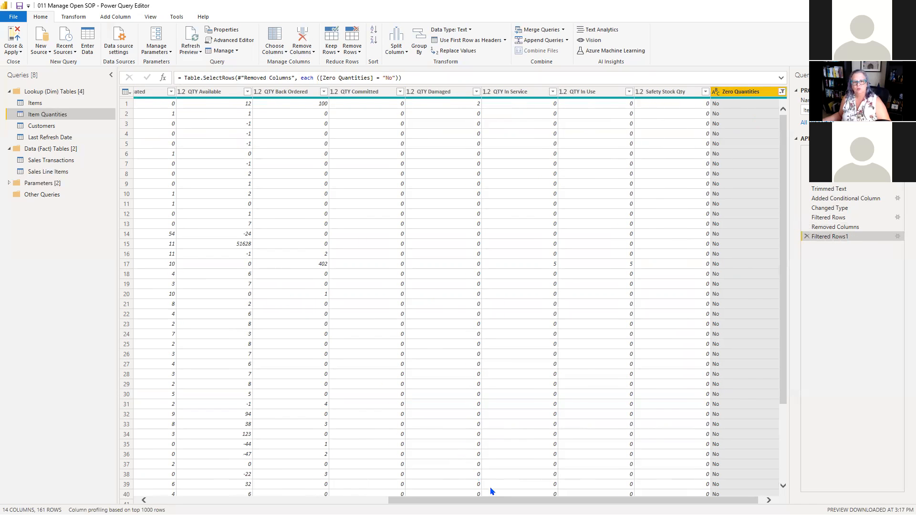
# Examine the filtered quantity columns and compare the rows before and after the Zero Quantities filter.
pyautogui.moveTo(510, 500); pyautogui.dragTo(267, 498)
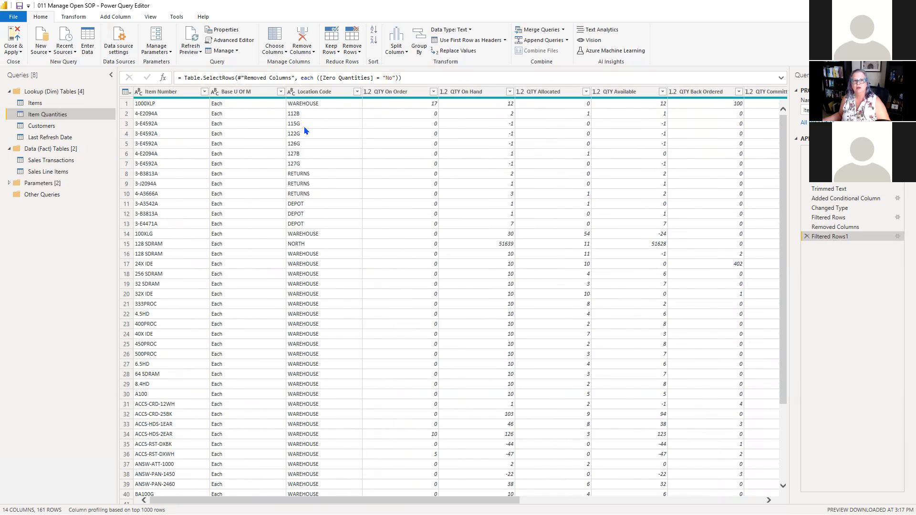
pyautogui.hscroll(6, 497, 486)
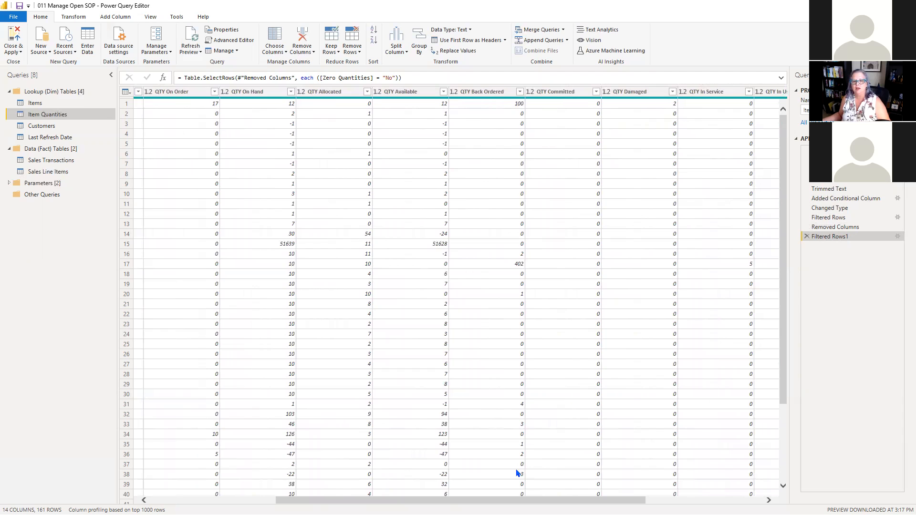
pyautogui.hscroll(8, 682, 443)
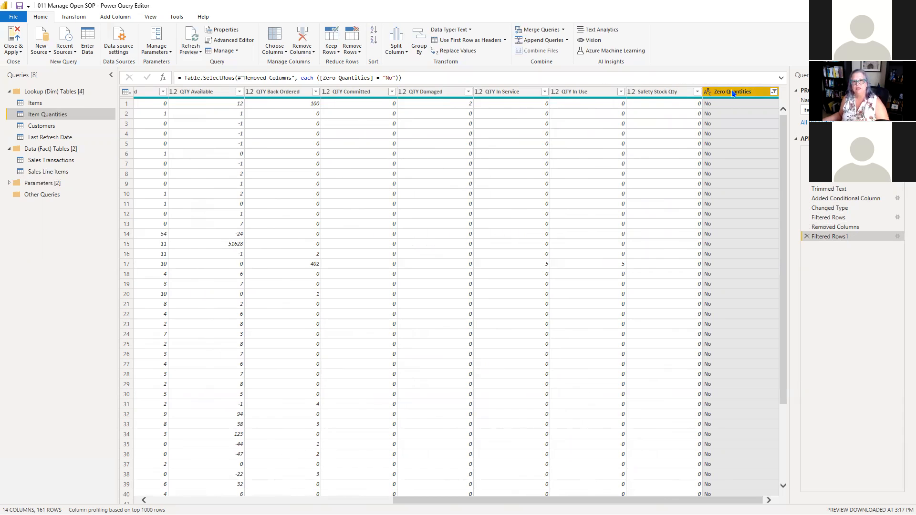
pyautogui.click(836, 228)
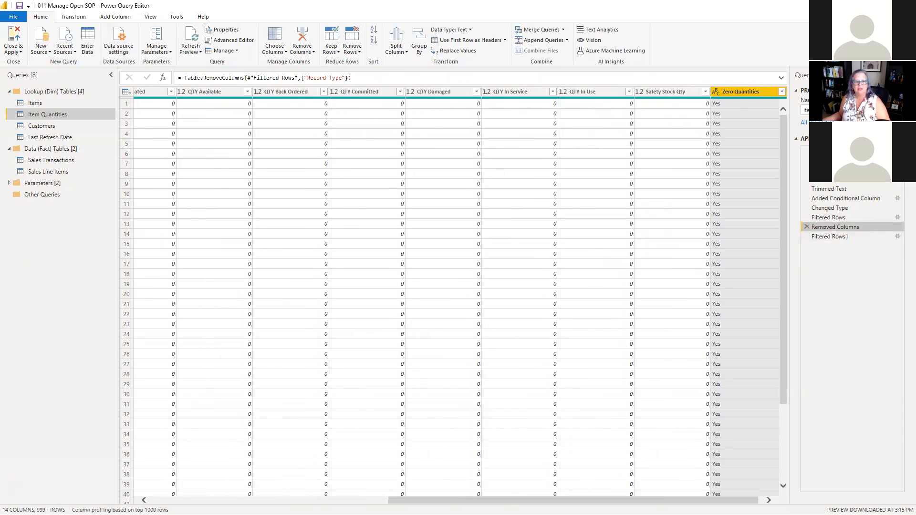
pyautogui.click(837, 239)
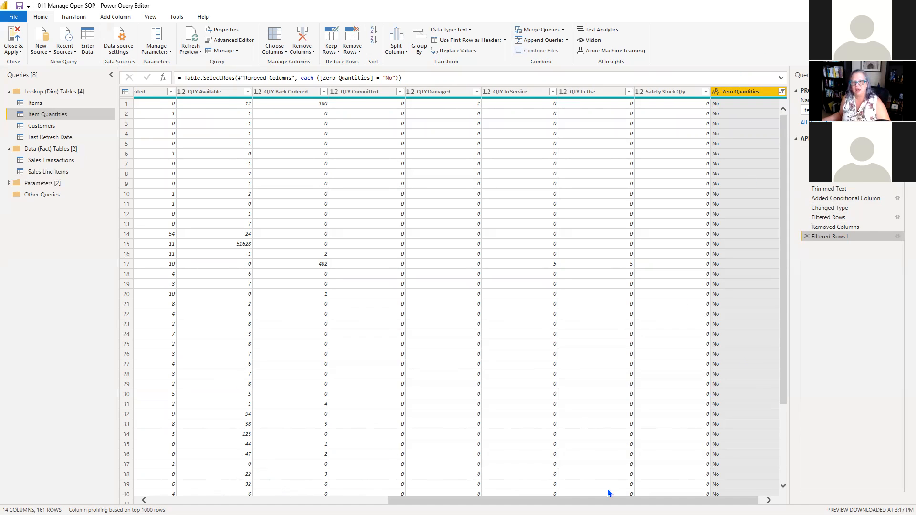
# Remove the Zero Quantities column from the filtered Item Quantities query.
pyautogui.rightClick(752, 93)
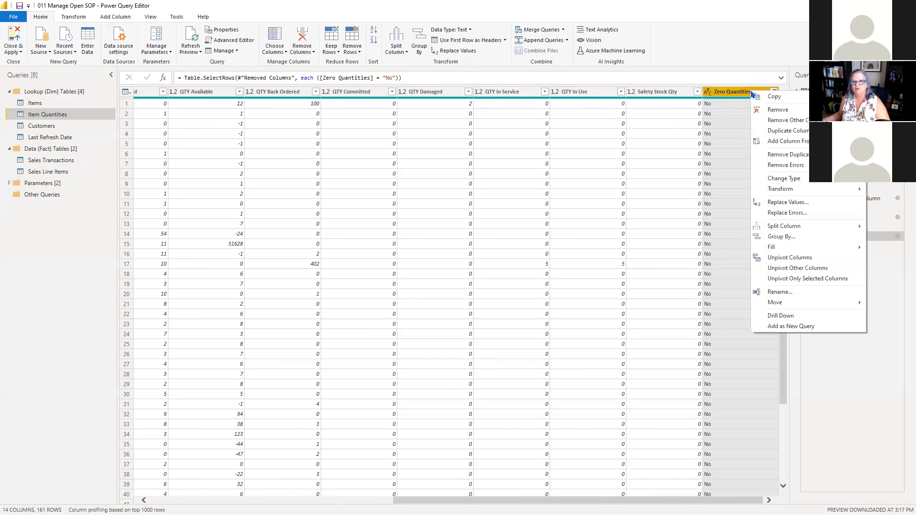
pyautogui.click(774, 110)
pyautogui.moveTo(614, 500); pyautogui.dragTo(399, 500)
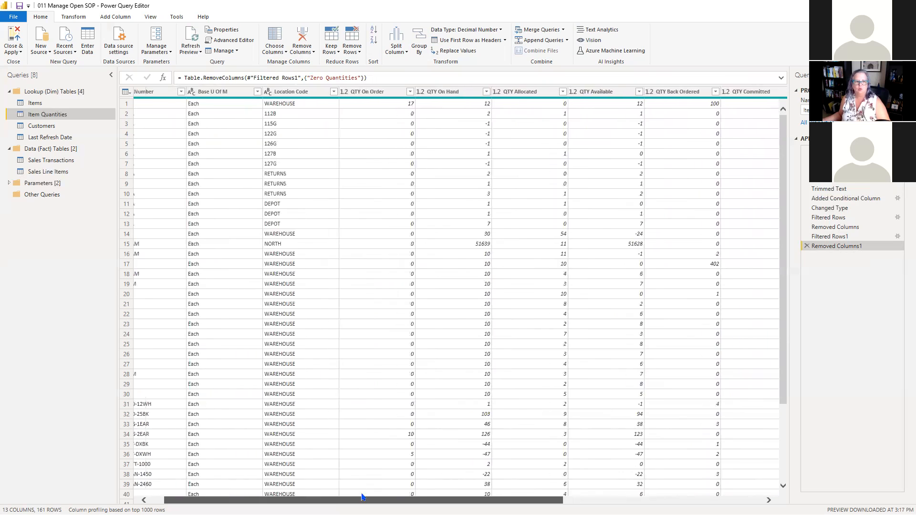
# Add a column to Item Quantities that sums QTY Damaged, QTY In Service and QTY In Use.
pyautogui.moveTo(461, 500); pyautogui.dragTo(711, 487)
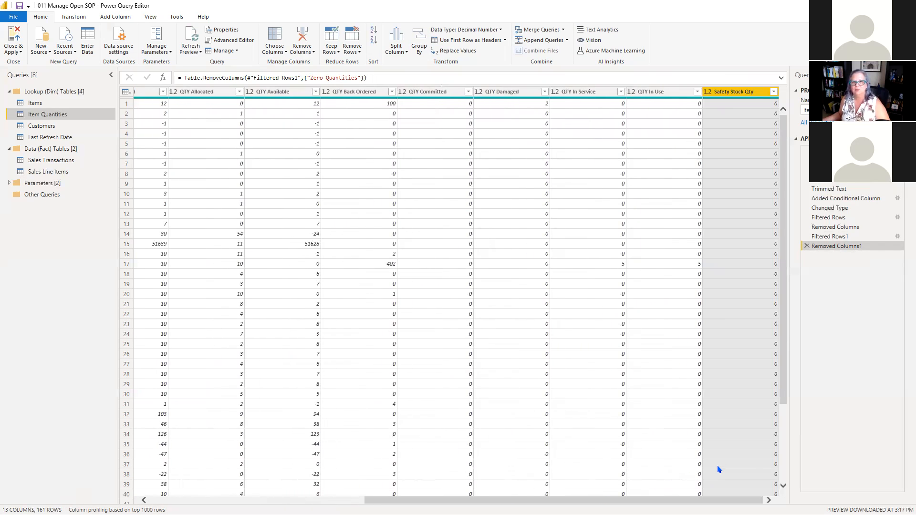
pyautogui.click(506, 96)
pyautogui.keyDown('ctrl'); pyautogui.click(577, 94); pyautogui.keyUp('ctrl')
pyautogui.keyDown('ctrl'); pyautogui.click(661, 94); pyautogui.keyUp('ctrl')
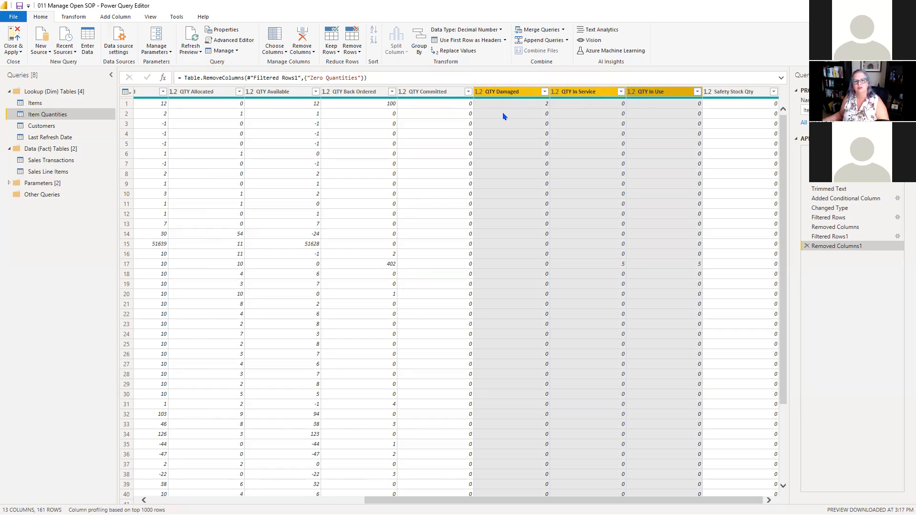
pyautogui.click(119, 17)
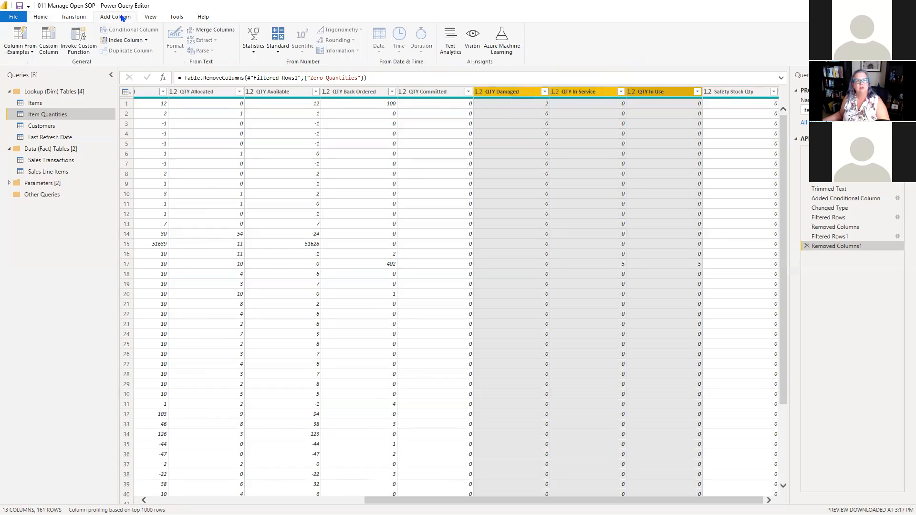
pyautogui.click(276, 42)
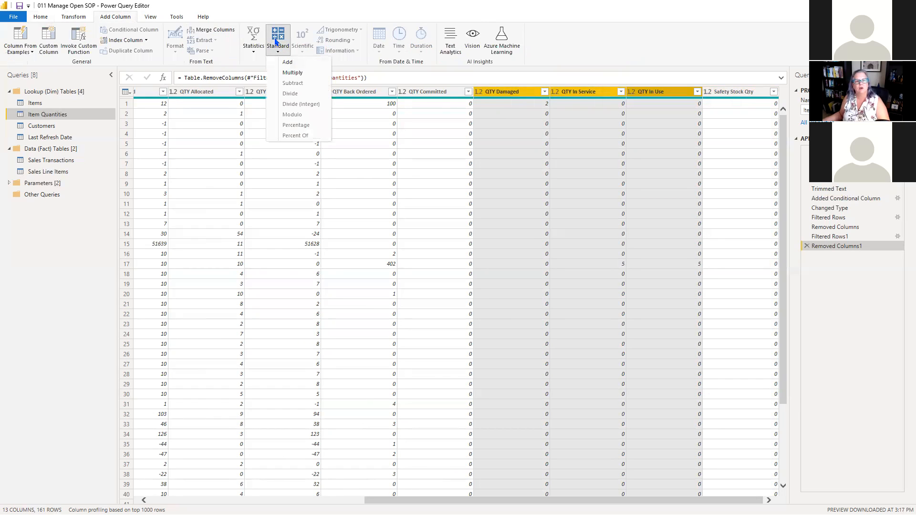
pyautogui.click(298, 64)
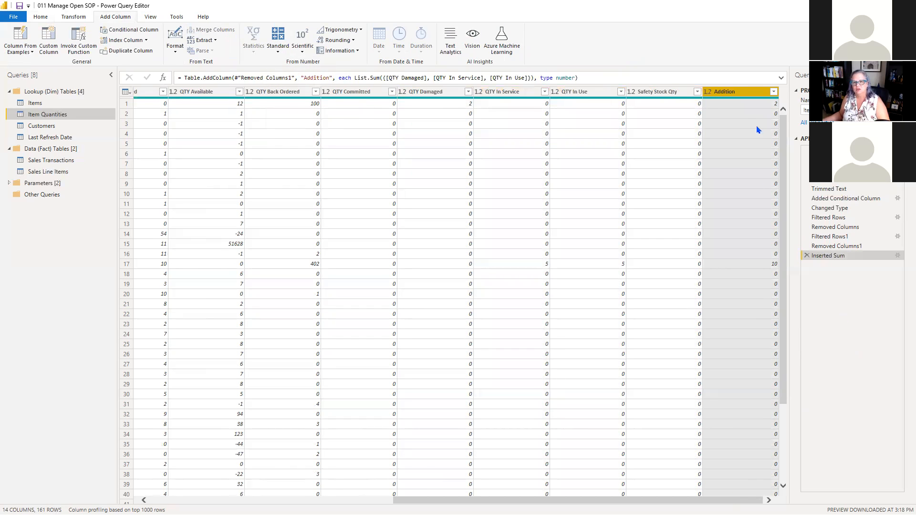
# Rename the Addition column as Qty Unavailable to Sell.
pyautogui.doubleClick(726, 92)
pyautogui.write('Qty Una')
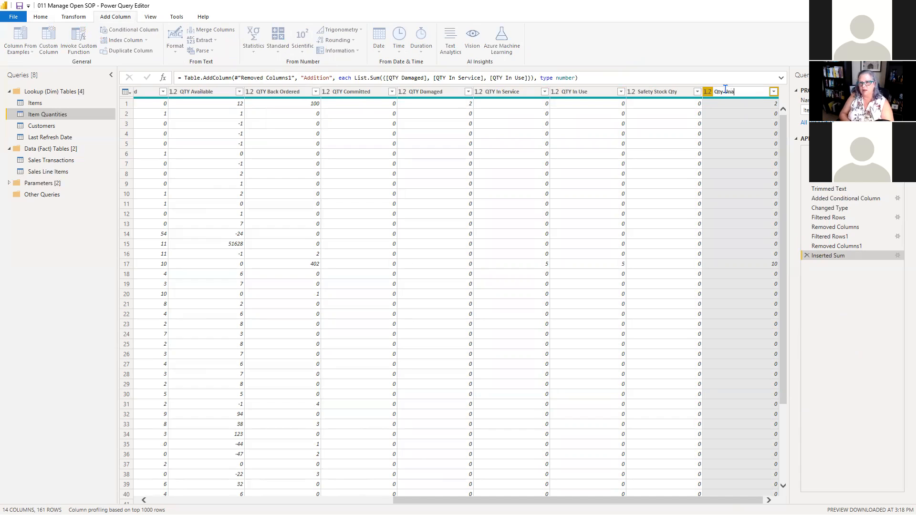
pyautogui.write('vailable to Se')
pyautogui.press('Return')
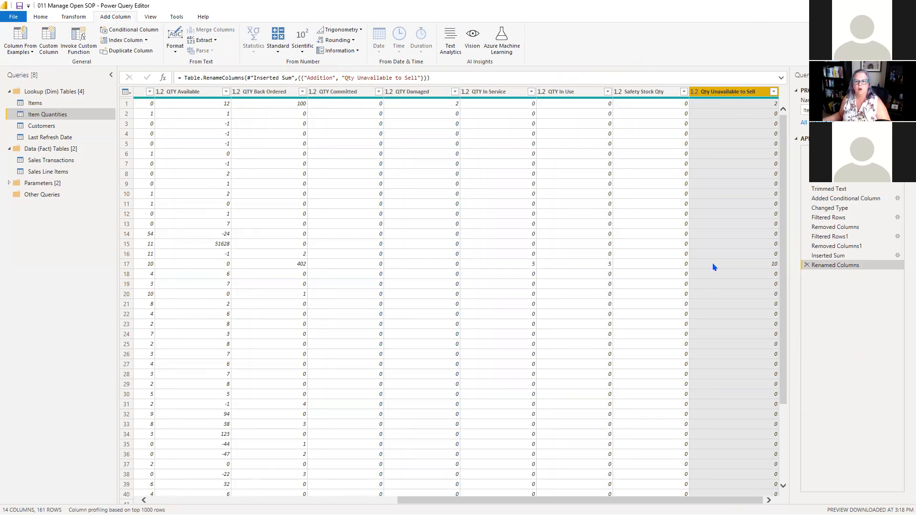
# Check Qty Unavailable to Sell against the damaged, in service and in use quantities in rows 17 and 1.
pyautogui.click(759, 264)
pyautogui.click(586, 256)
pyautogui.press('Down')
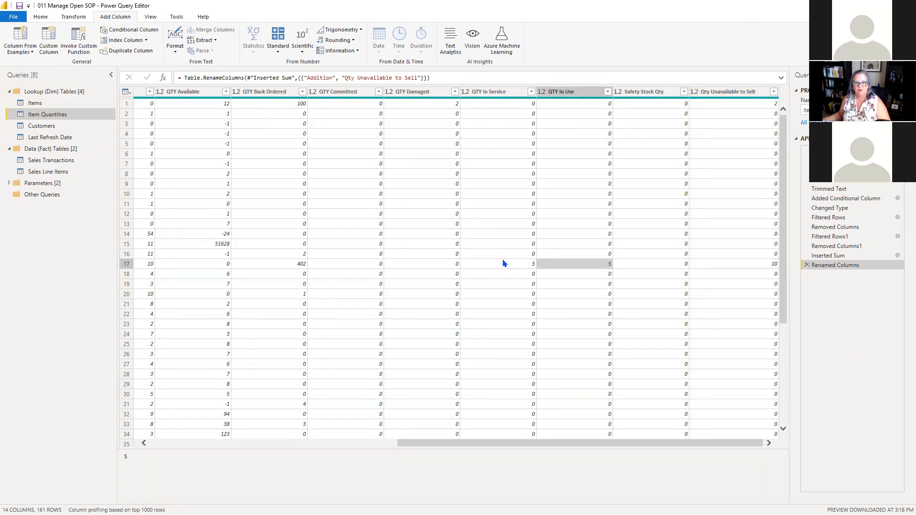
pyautogui.click(501, 264)
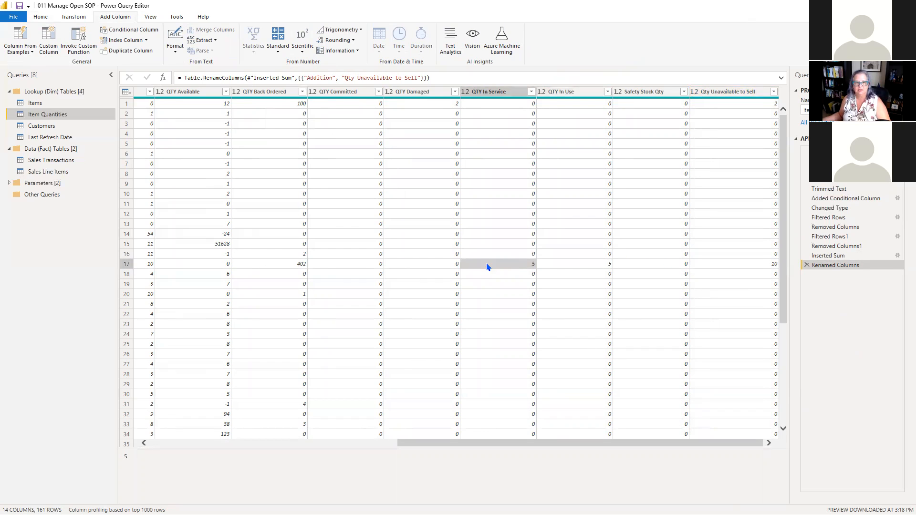
pyautogui.click(442, 263)
pyautogui.click(763, 264)
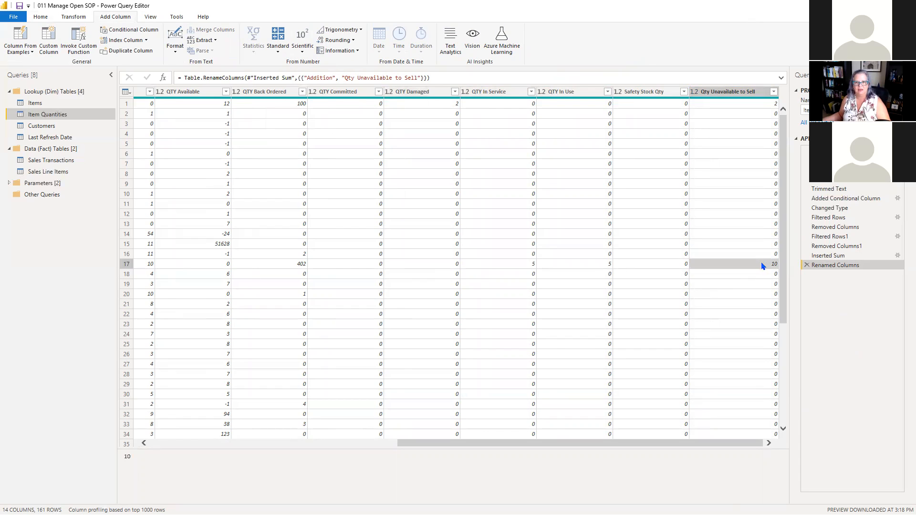
pyautogui.click(734, 105)
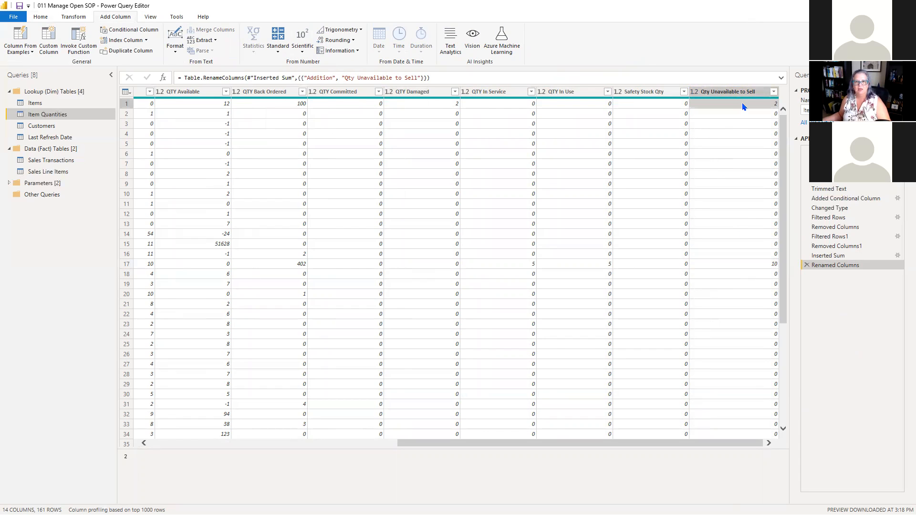
pyautogui.click(429, 106)
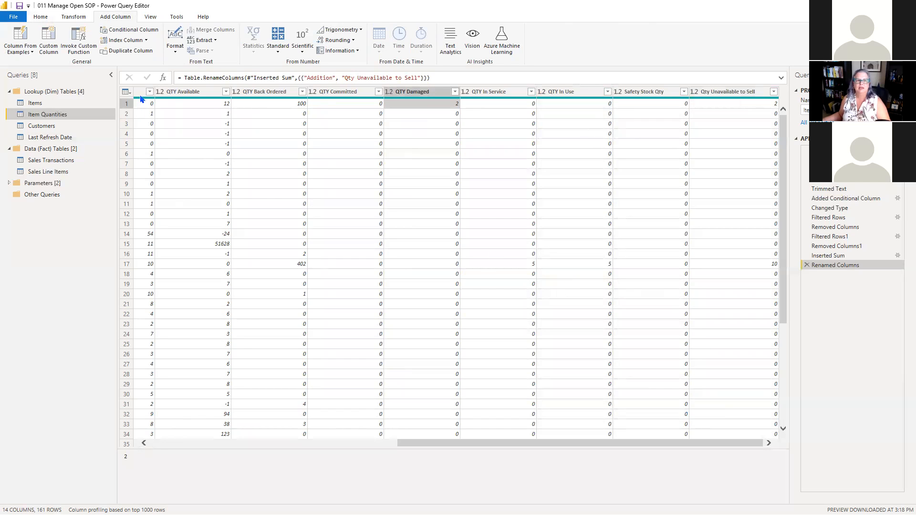
# Examine the Customers query's Street, Credit Limit Amount, Customer Balance and Unposted Cash Amount columns.
pyautogui.click(42, 126)
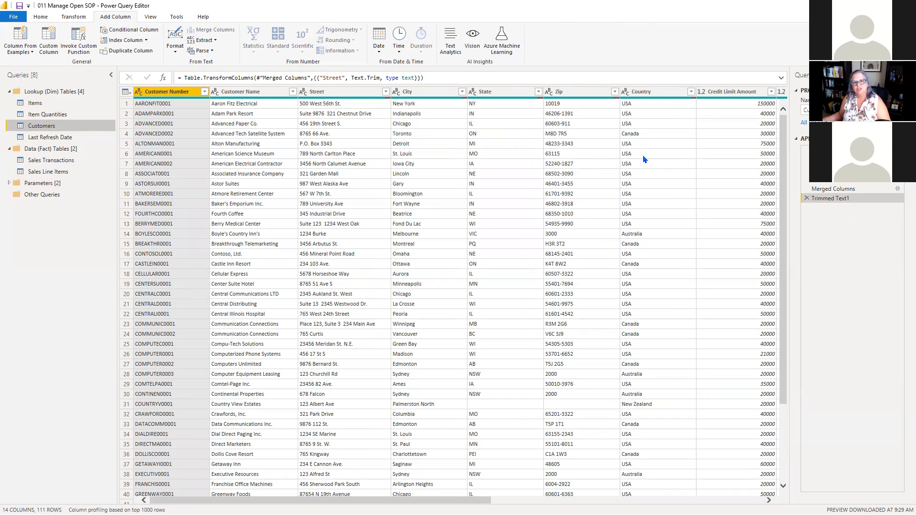
pyautogui.click(335, 126)
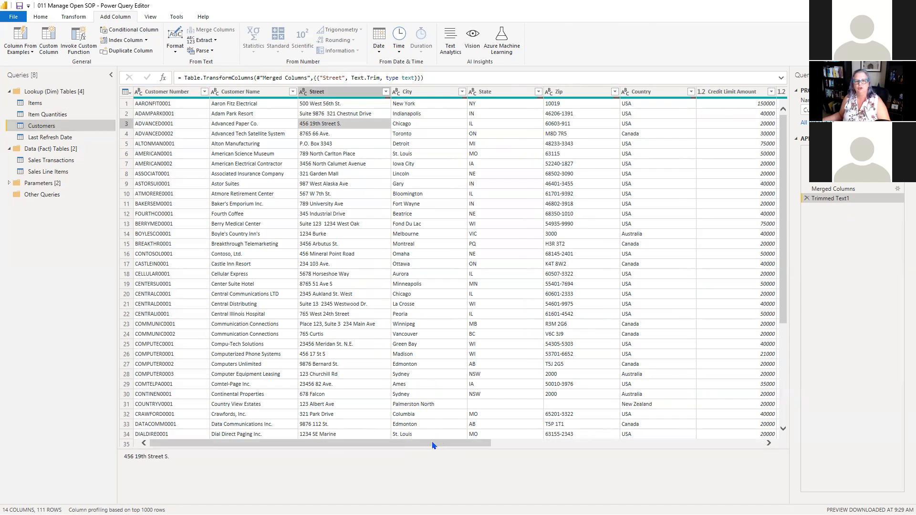
pyautogui.moveTo(433, 445); pyautogui.dragTo(662, 429)
pyautogui.click(305, 97)
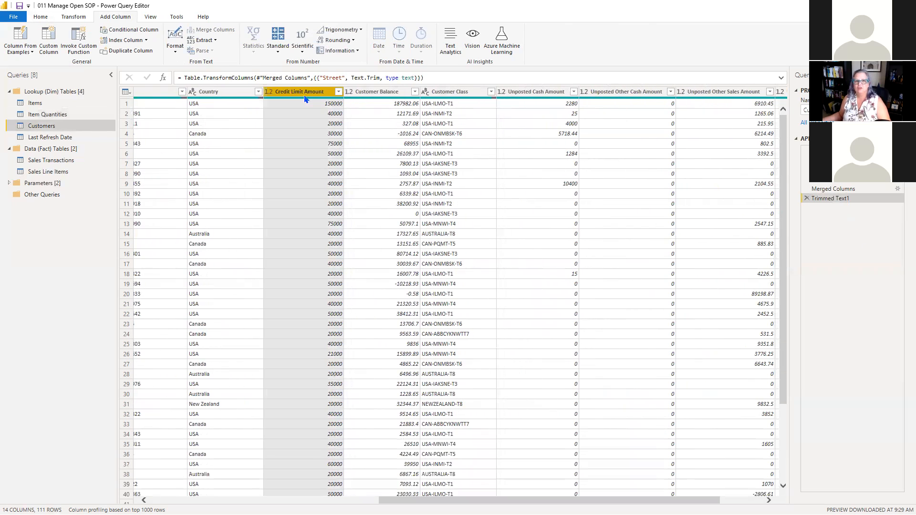
pyautogui.click(390, 95)
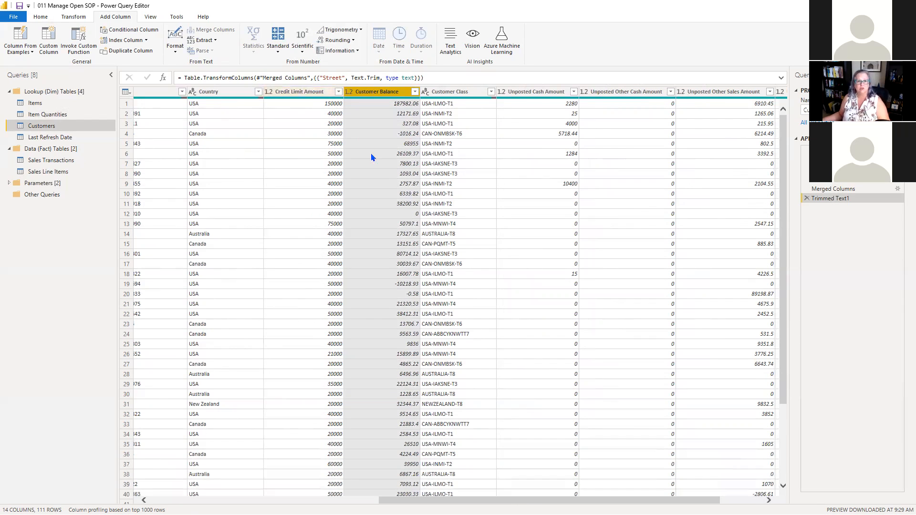
pyautogui.click(294, 92)
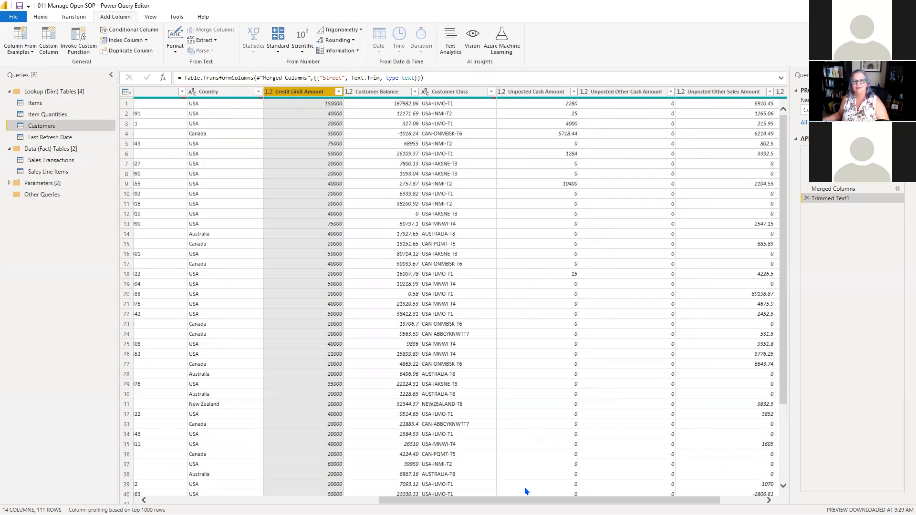
pyautogui.moveTo(597, 500); pyautogui.dragTo(653, 494)
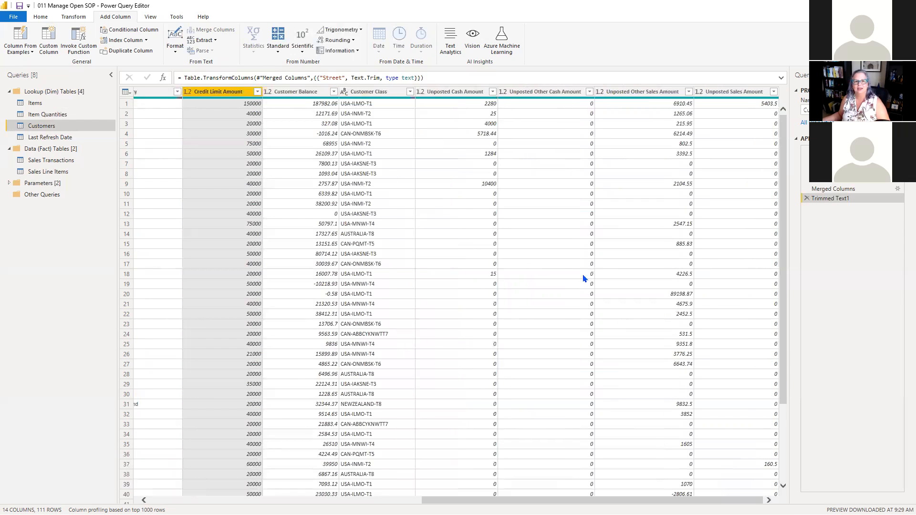
pyautogui.click(464, 93)
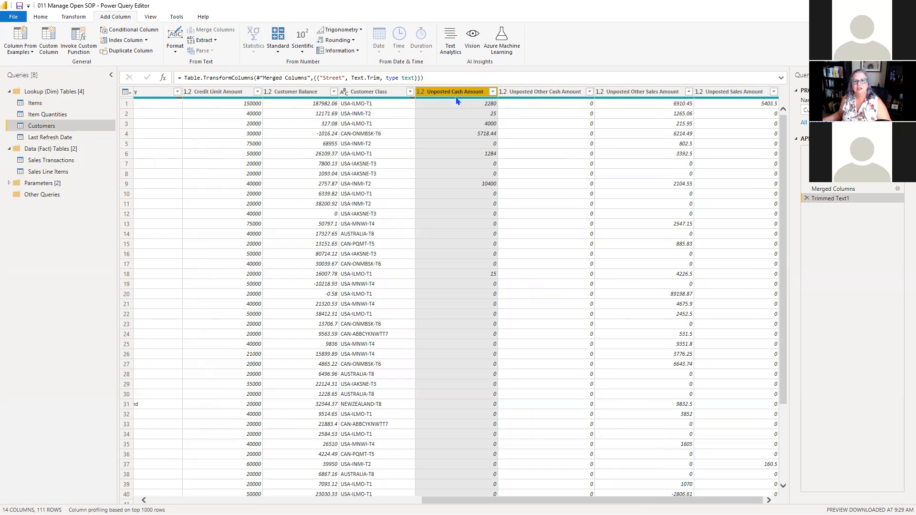
# Add a column to Customers that sums Unposted Cash Amount and Unposted Other Cash Amount, and name it Unposted Cash.
pyautogui.keyDown('ctrl'); pyautogui.click(538, 92); pyautogui.keyUp('ctrl')
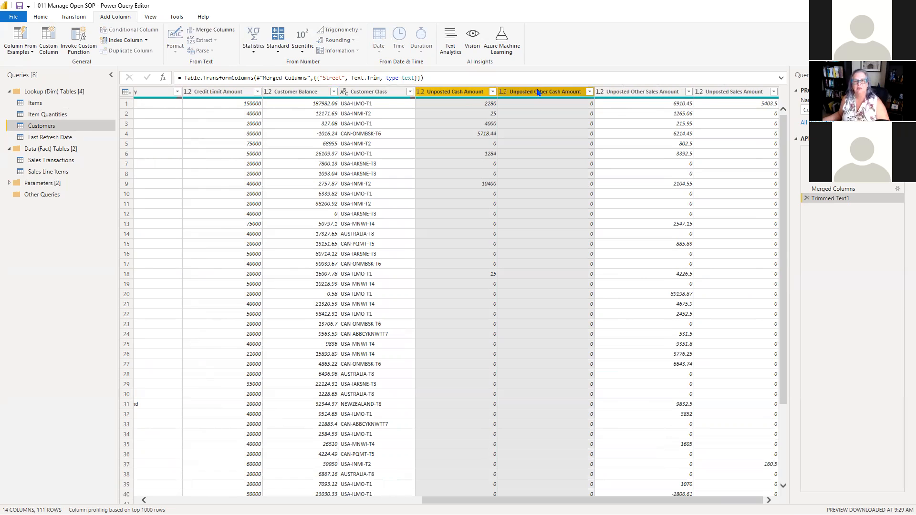
pyautogui.click(287, 56)
pyautogui.click(297, 68)
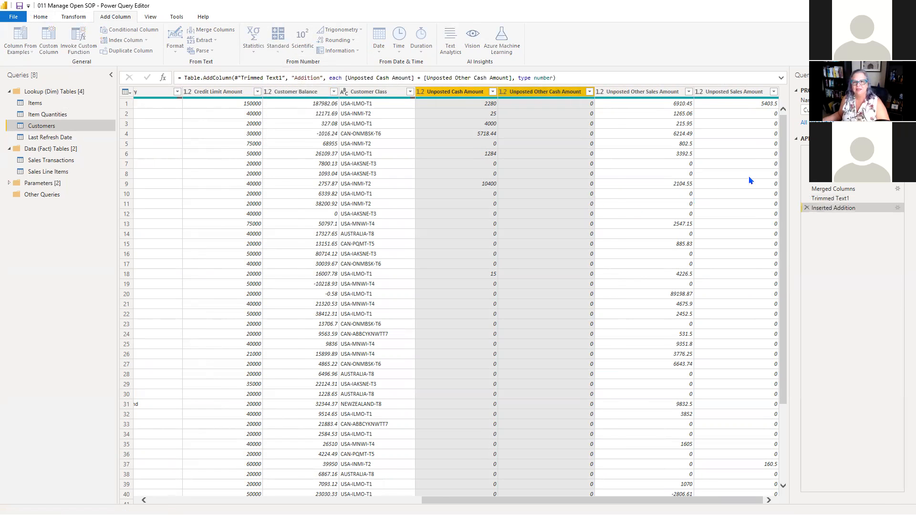
pyautogui.write('Unposted C')
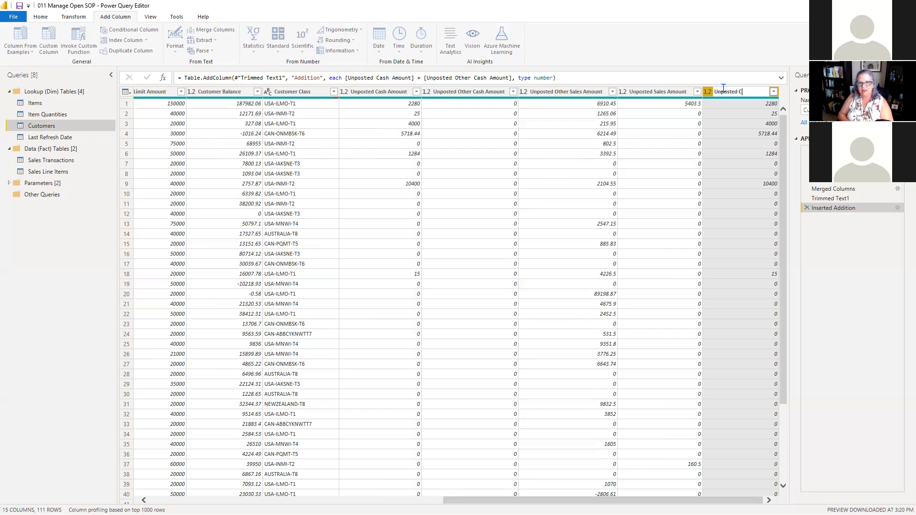
pyautogui.press('Return')
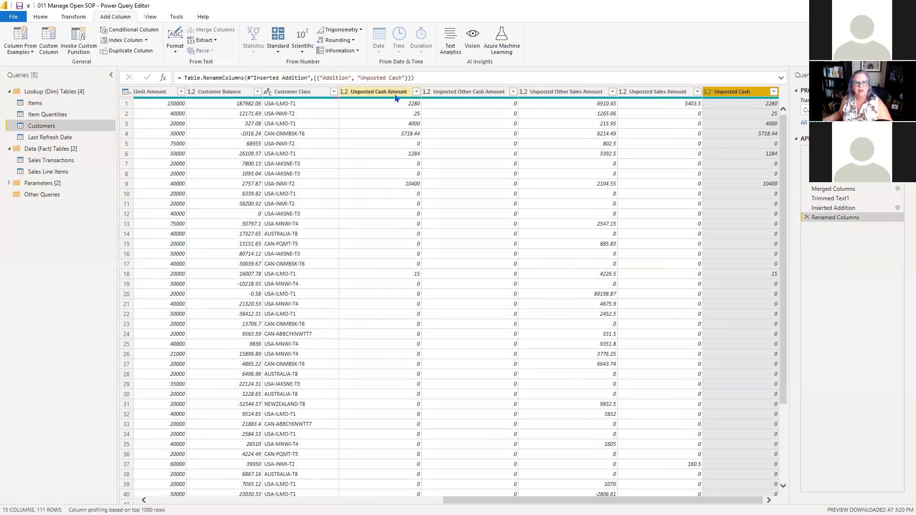
# Remove the Unposted Cash Amount and Unposted Other Cash Amount columns from Customers.
pyautogui.click(396, 91)
pyautogui.keyDown('ctrl'); pyautogui.click(456, 93); pyautogui.keyUp('ctrl')
pyautogui.rightClick(457, 92)
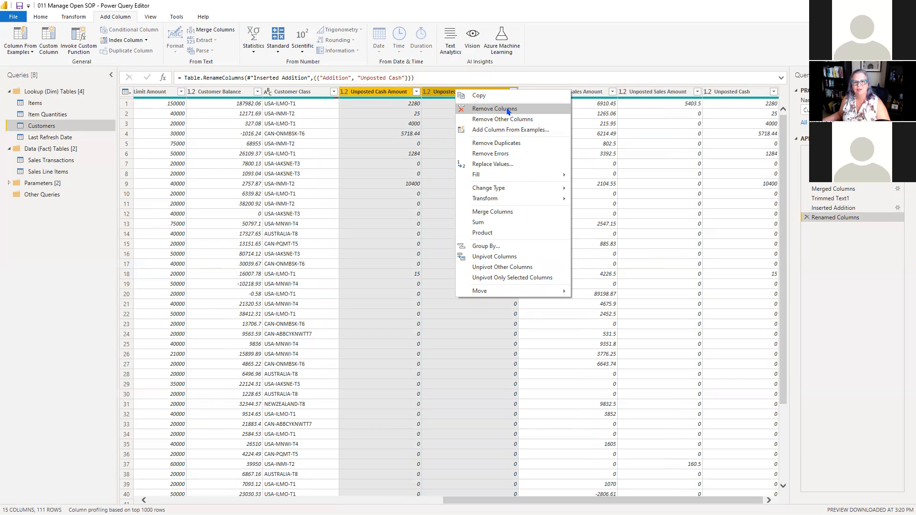
pyautogui.click(508, 110)
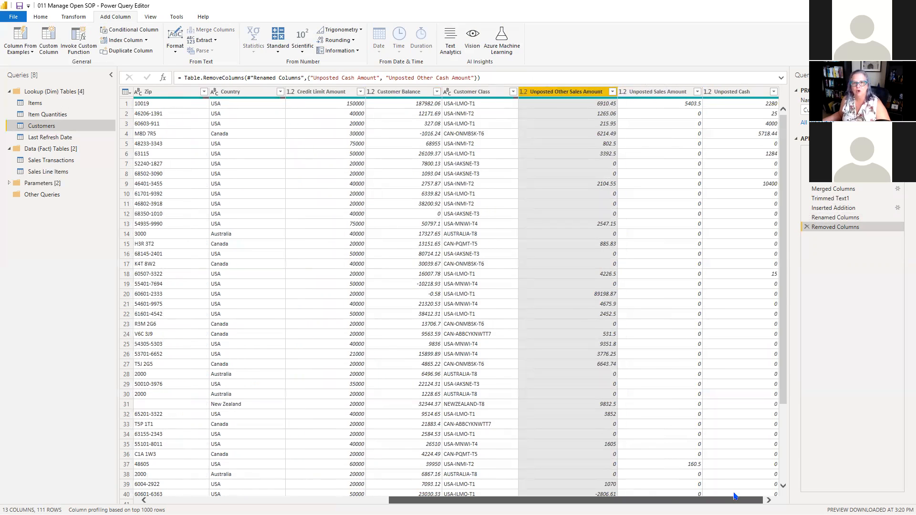
# Add a column that sums Unposted Other Sales Amount and Unposted Sales Amount, and name it Unposted Documents.
pyautogui.keyDown('ctrl'); pyautogui.click(658, 92); pyautogui.keyUp('ctrl')
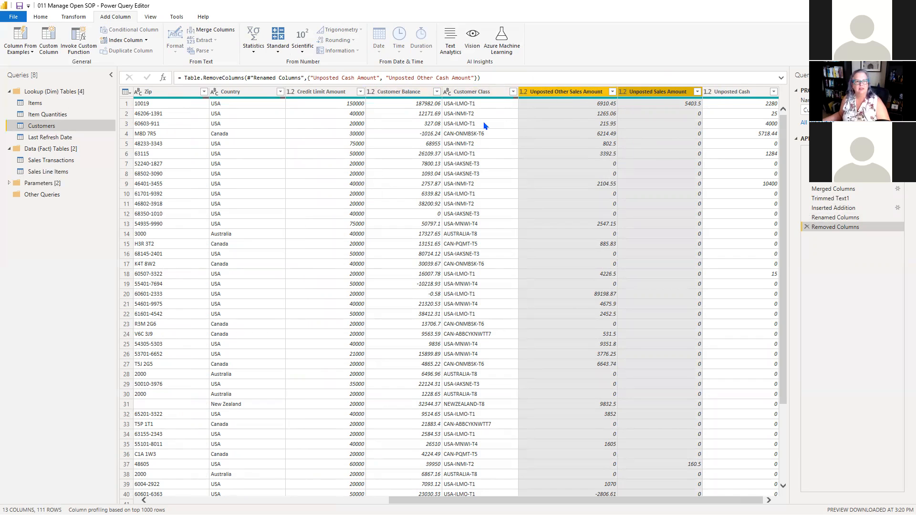
pyautogui.click(278, 38)
pyautogui.click(292, 66)
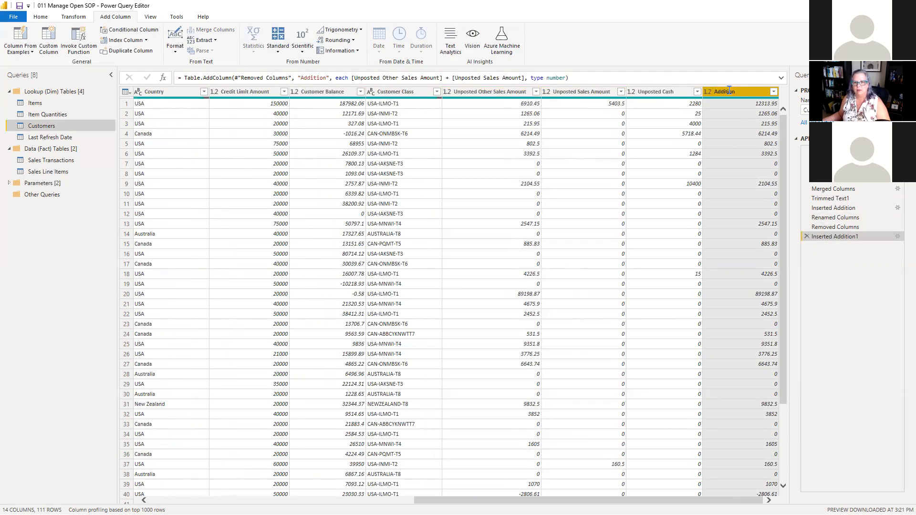
pyautogui.doubleClick(729, 90)
pyautogui.write('Unposted')
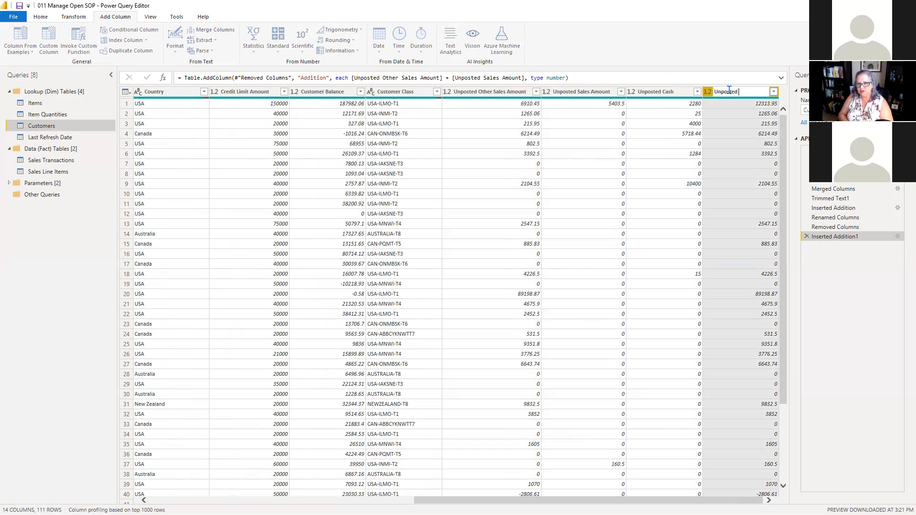
pyautogui.write(' Documents')
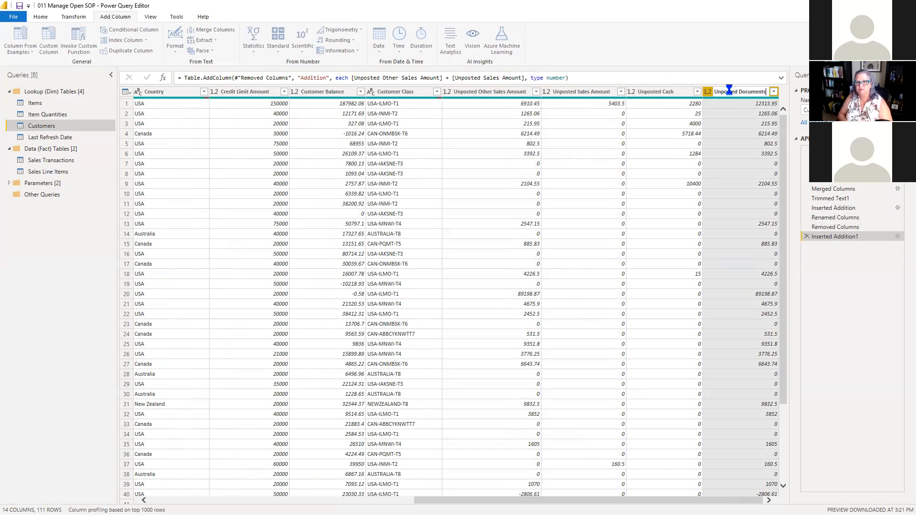
pyautogui.press('Return')
# Remove the Unposted Sales Amount column from Customers.
pyautogui.click(596, 92)
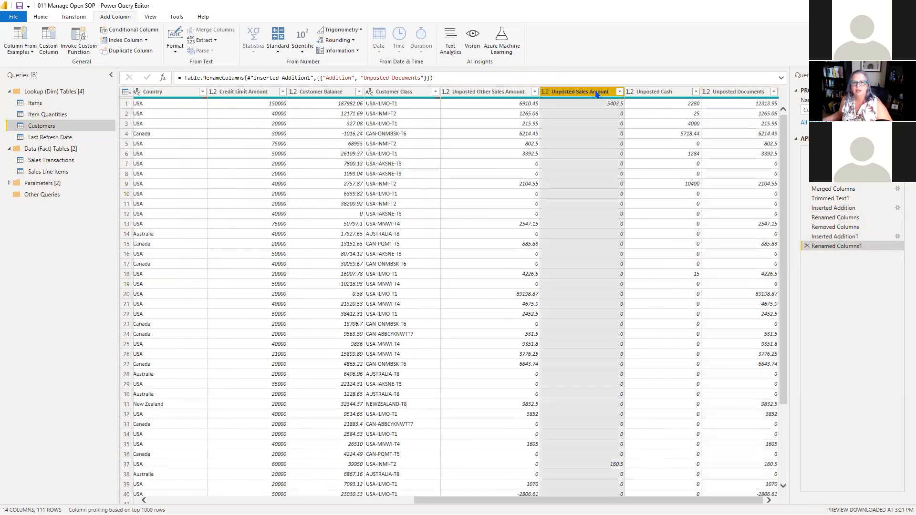
pyautogui.rightClick(589, 94)
pyautogui.click(609, 112)
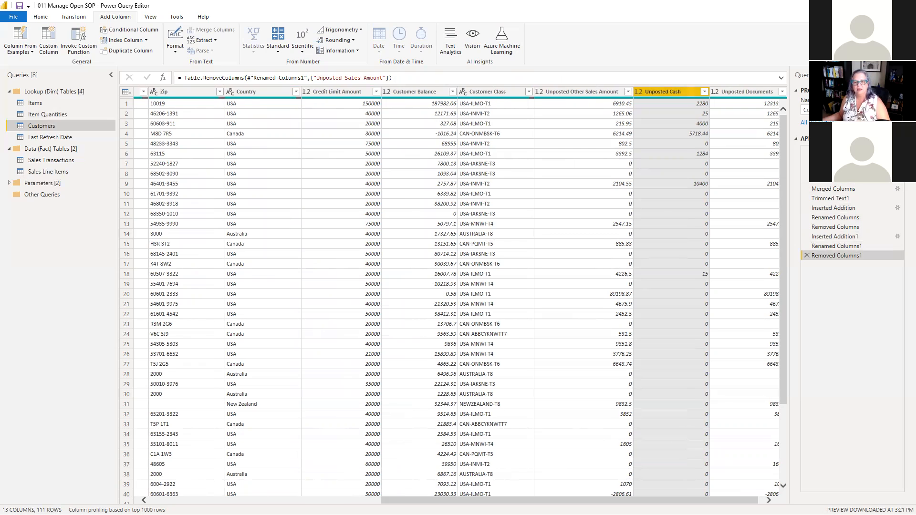
# Multiply the values in the Unposted Cash column by -1 in place.
pyautogui.hscroll(1, 782, 214)
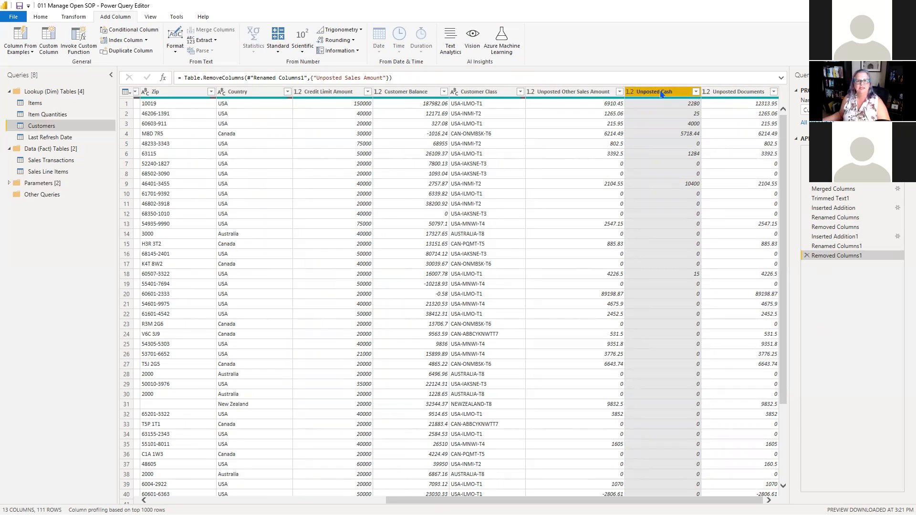
pyautogui.click(74, 17)
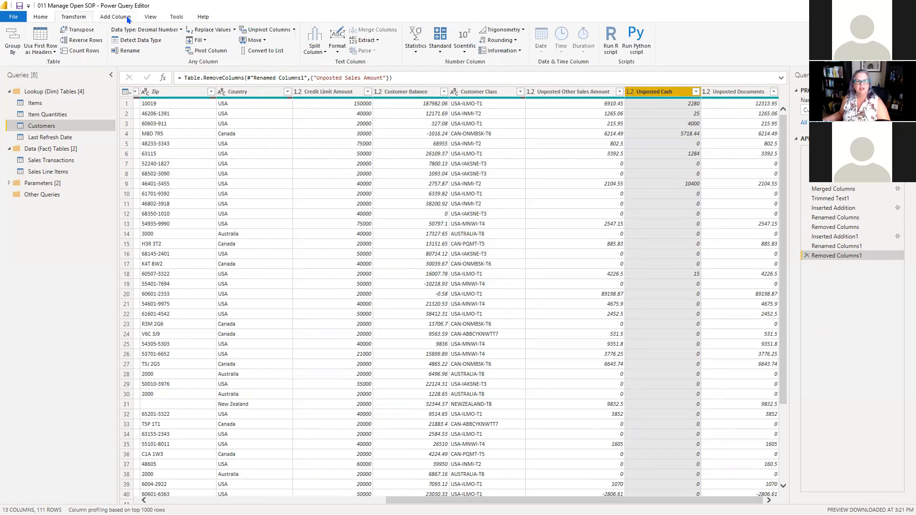
pyautogui.click(437, 47)
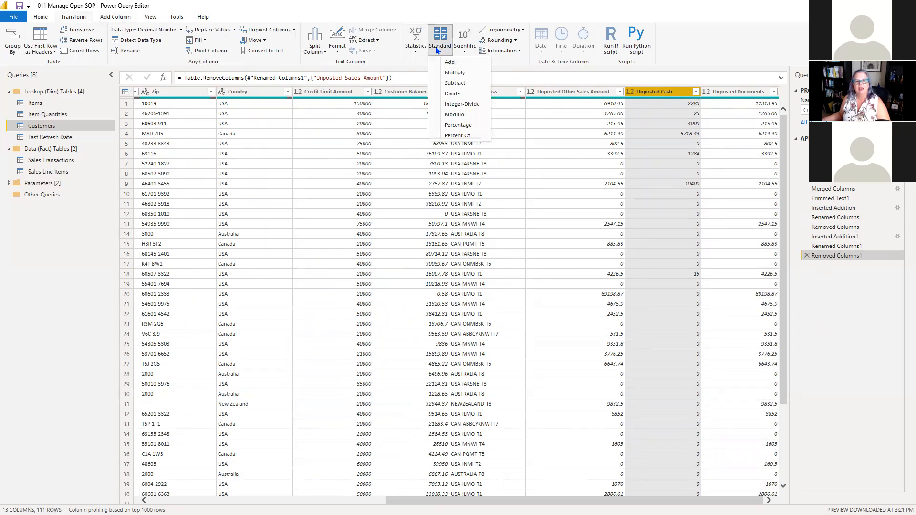
pyautogui.click(454, 72)
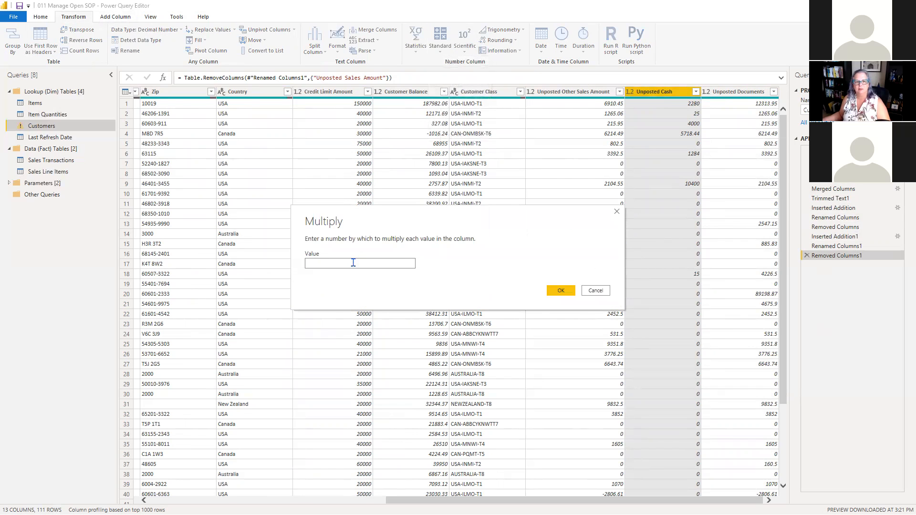
pyautogui.write('-1')
pyautogui.press('Return')
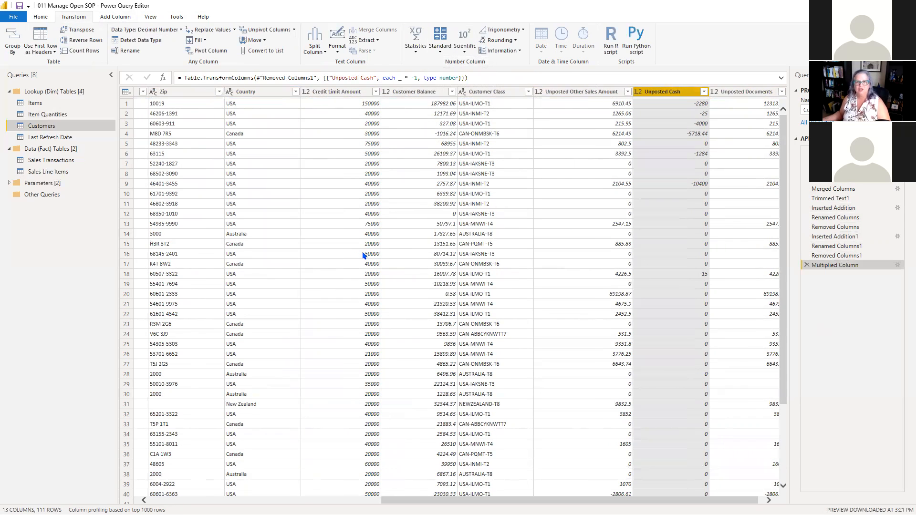
# Examine Unposted Documents for negative amounts, comparing row 40 with Unposted Other Sales Amount and checking the column's list of filter values.
pyautogui.scroll(-1, 682, 496)
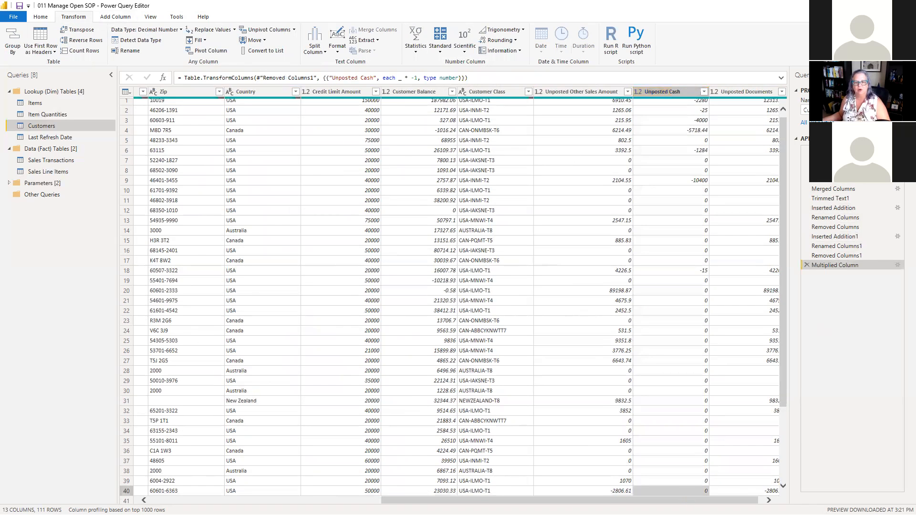
pyautogui.scroll(1, 712, 423)
pyautogui.hscroll(1, 771, 414)
pyautogui.scroll(-5, 766, 396)
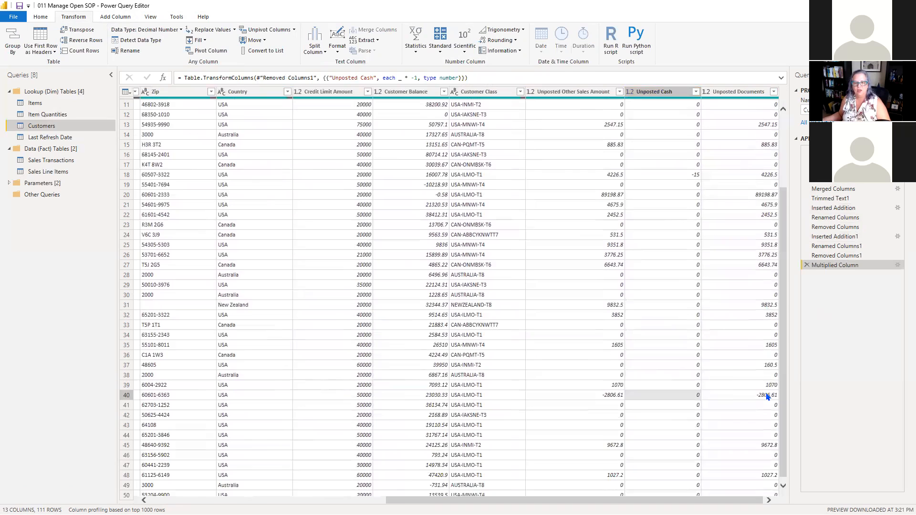
pyautogui.click(766, 392)
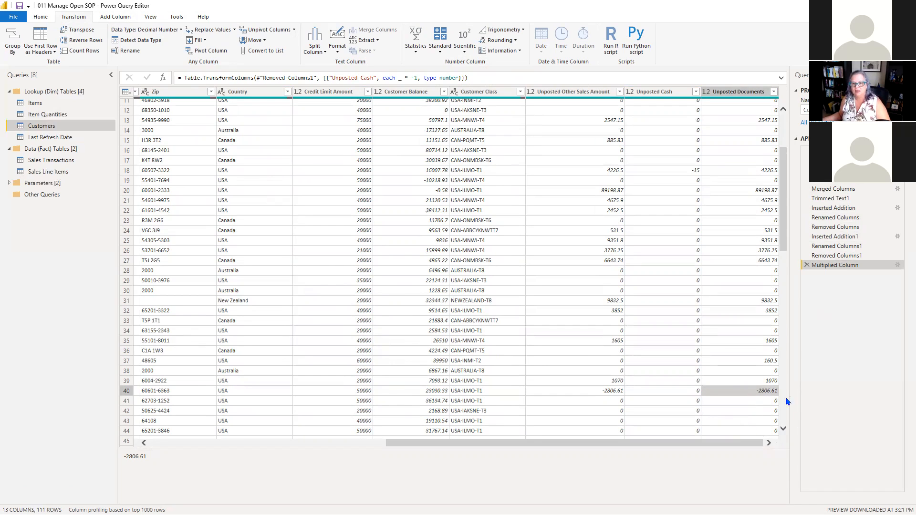
pyautogui.click(607, 395)
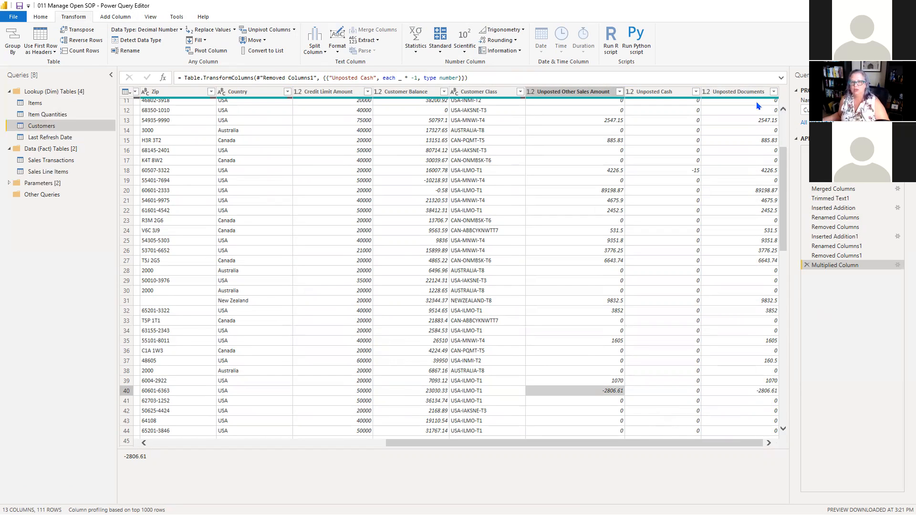
pyautogui.click(745, 92)
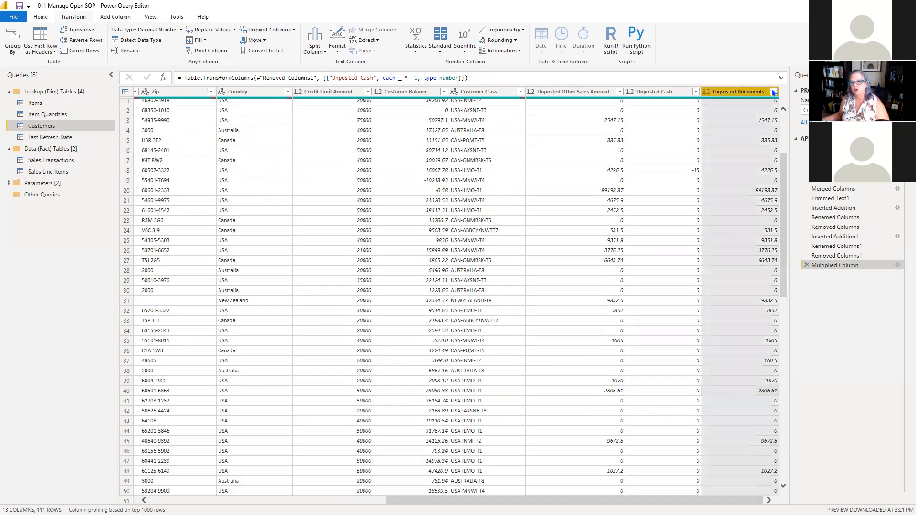
pyautogui.click(773, 92)
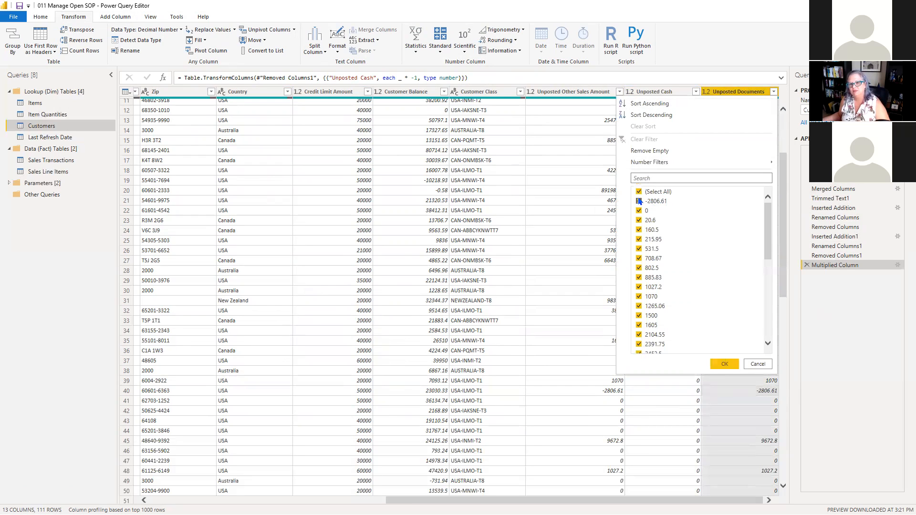
pyautogui.moveTo(665, 164)
pyautogui.click(760, 363)
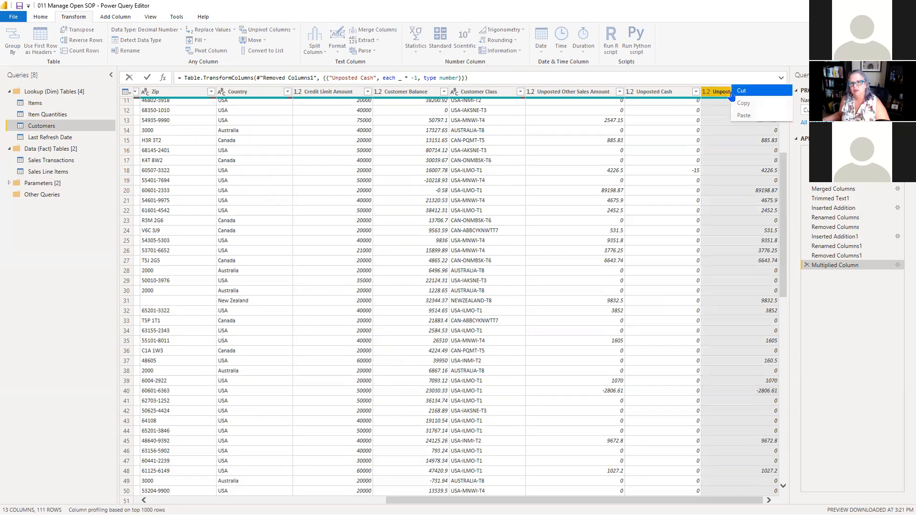
pyautogui.rightClick(733, 91)
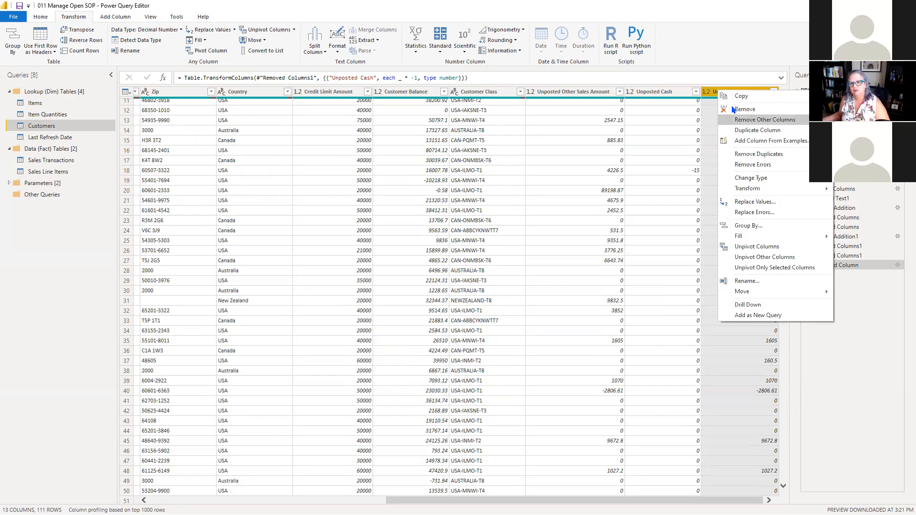
pyautogui.click(757, 203)
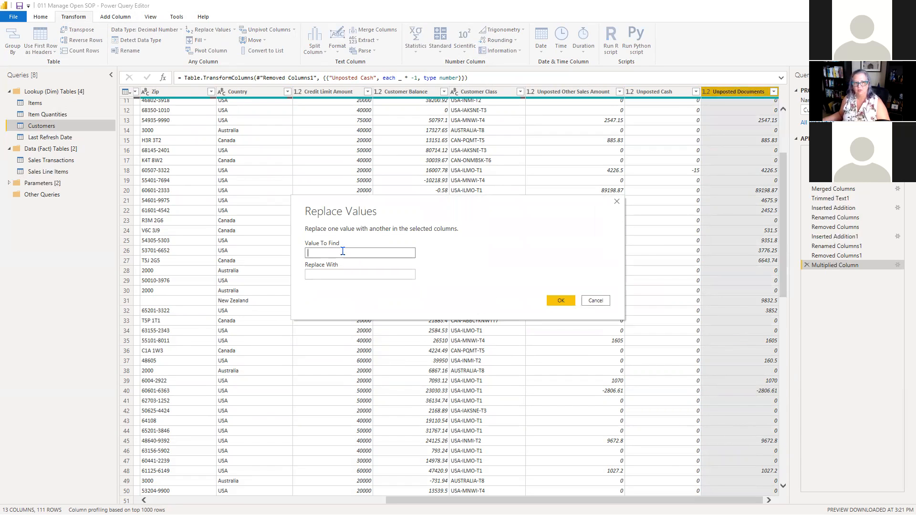
pyautogui.click(591, 300)
# Start a conditional column in Customers and name it Unposted.
pyautogui.moveTo(748, 101)
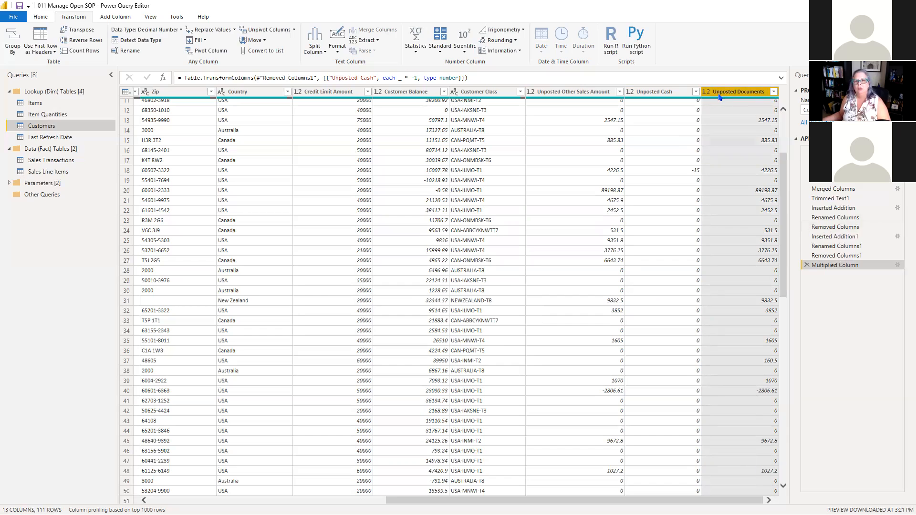
pyautogui.click(115, 16)
pyautogui.click(129, 30)
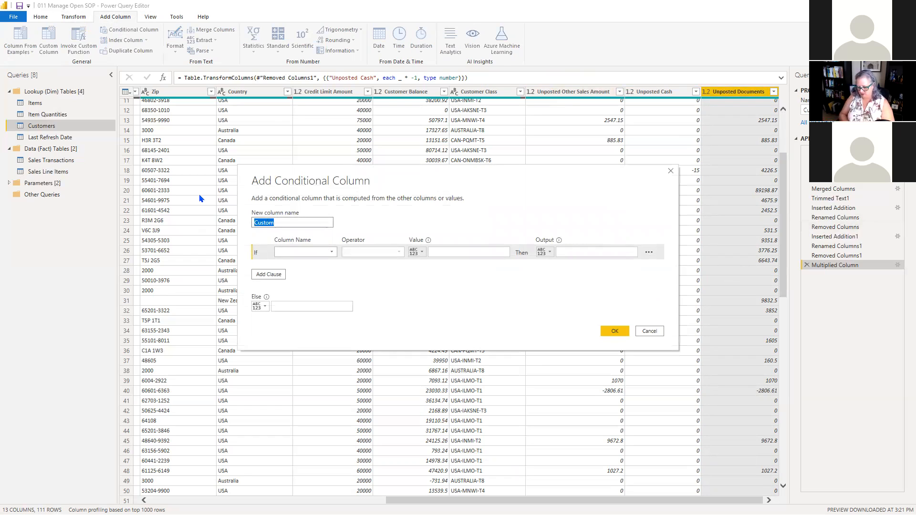
pyautogui.write('U')
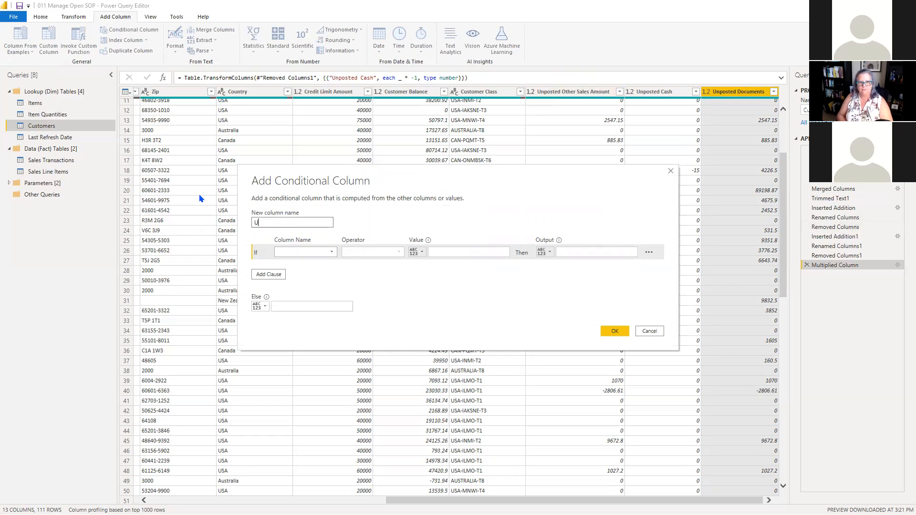
pyautogui.write('nposted')
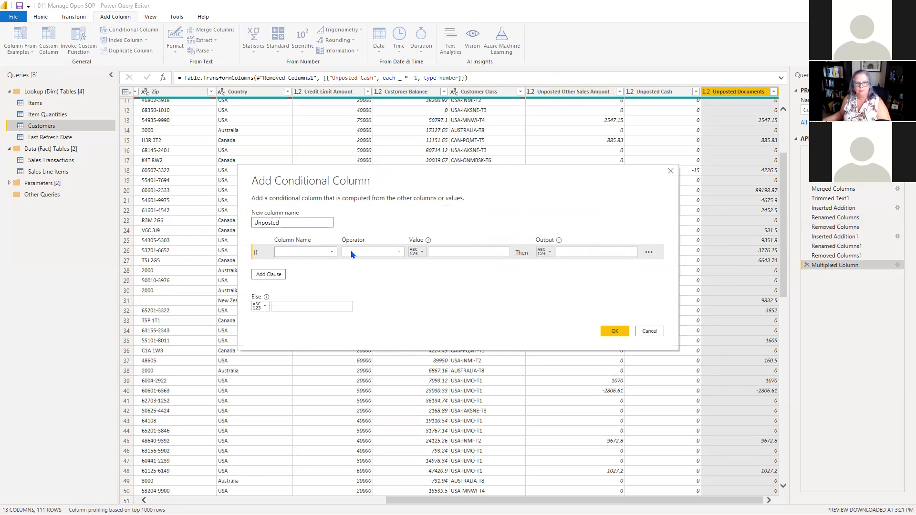
# Define the condition for the Unposted column: if Unposted Documents is less than 0, output 0.
pyautogui.click(332, 252)
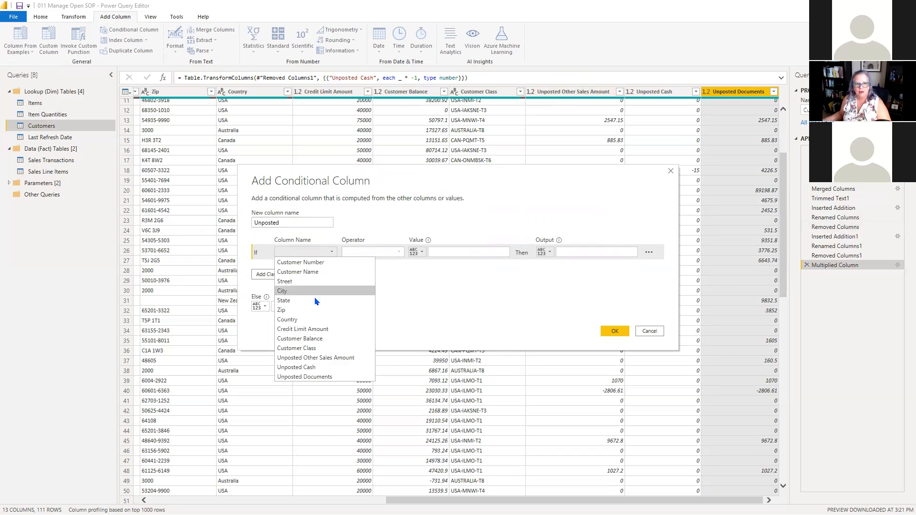
pyautogui.click(316, 377)
pyautogui.click(388, 254)
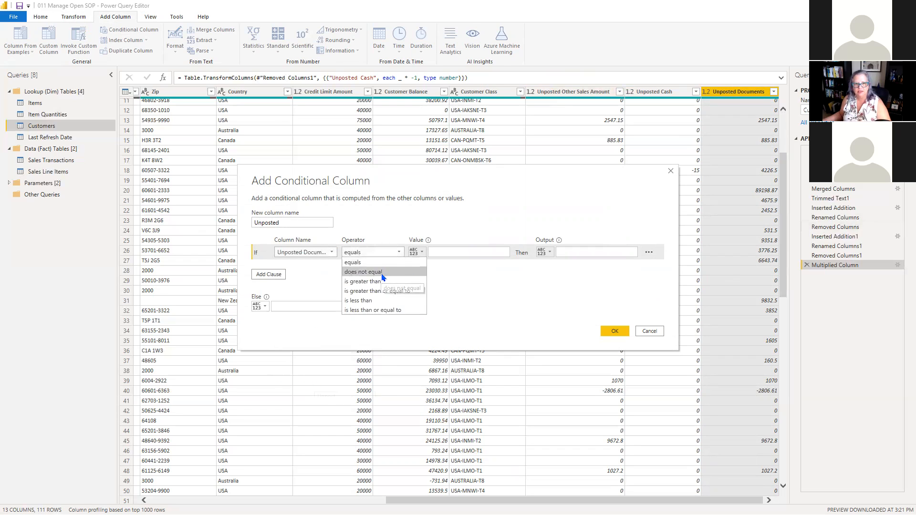
pyautogui.click(376, 300)
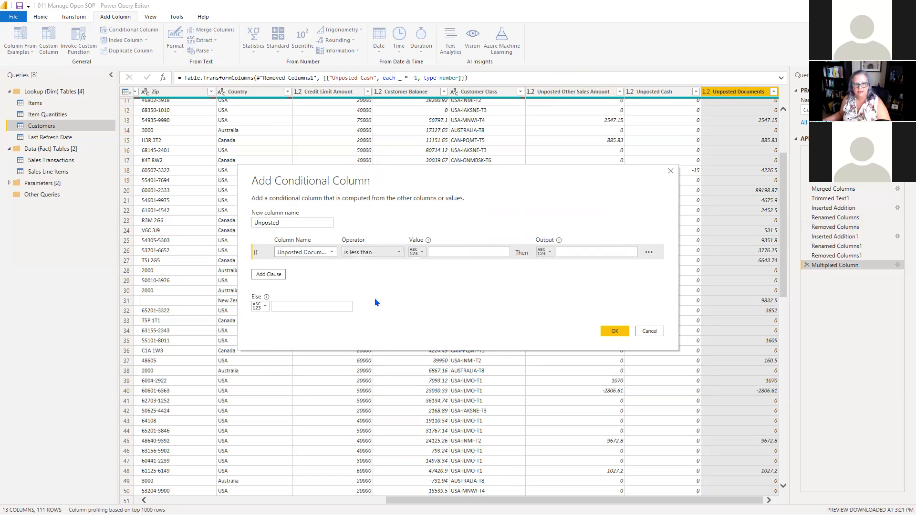
pyautogui.write('0')
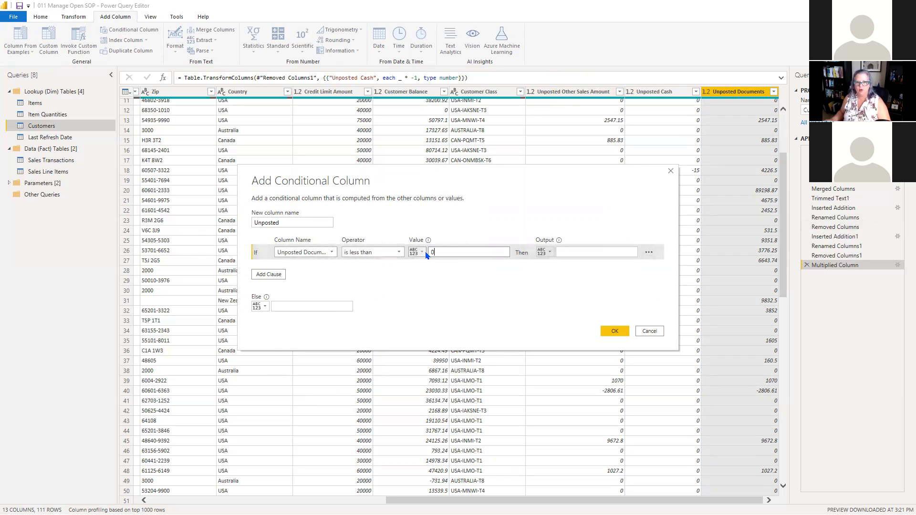
pyautogui.click(615, 252)
pyautogui.write('0')
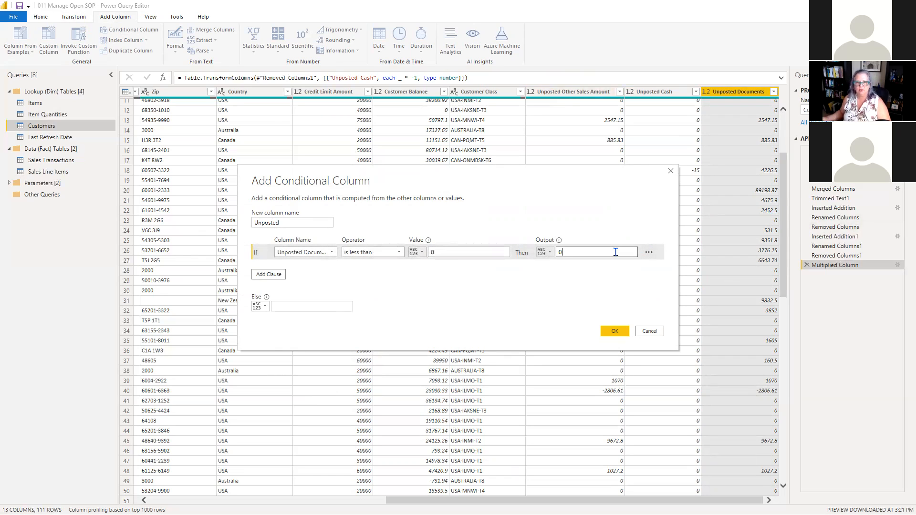
# Set the else result to the Unposted Documents column and create the conditional column.
pyautogui.click(264, 306)
pyautogui.click(288, 328)
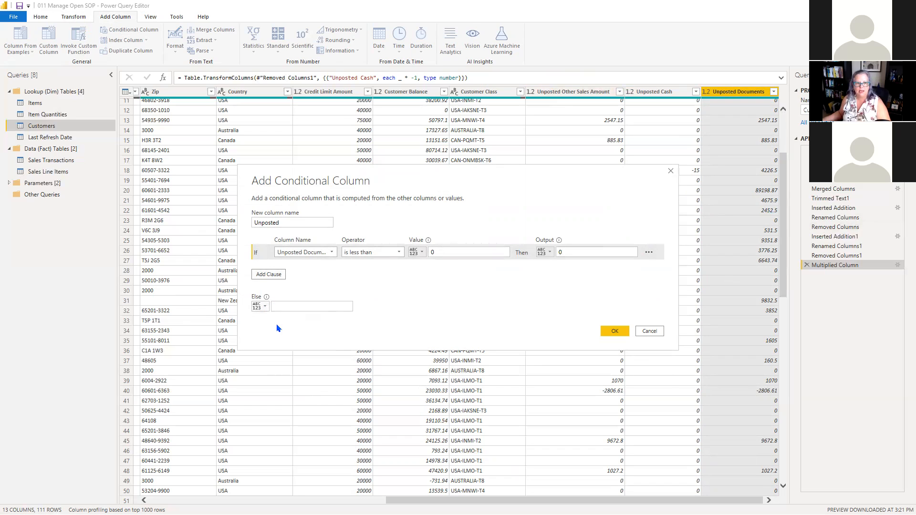
pyautogui.click(347, 306)
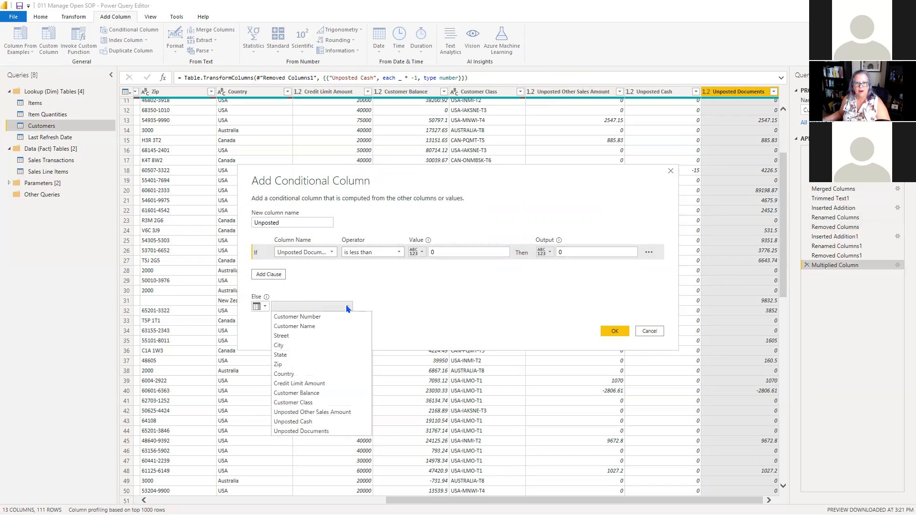
pyautogui.click(332, 431)
pyautogui.click(614, 331)
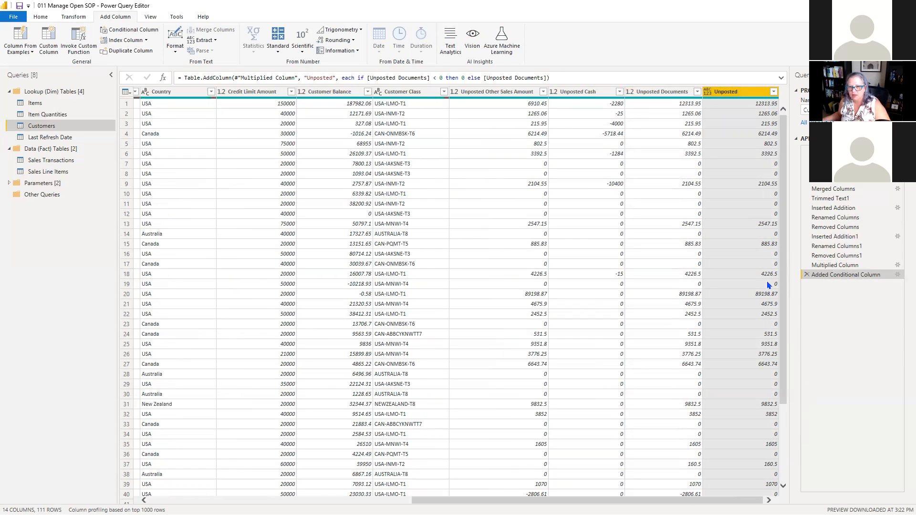
# Check the Unposted result in row 40 and set the Unposted column's data type to decimal number.
pyautogui.scroll(-3, 715, 472)
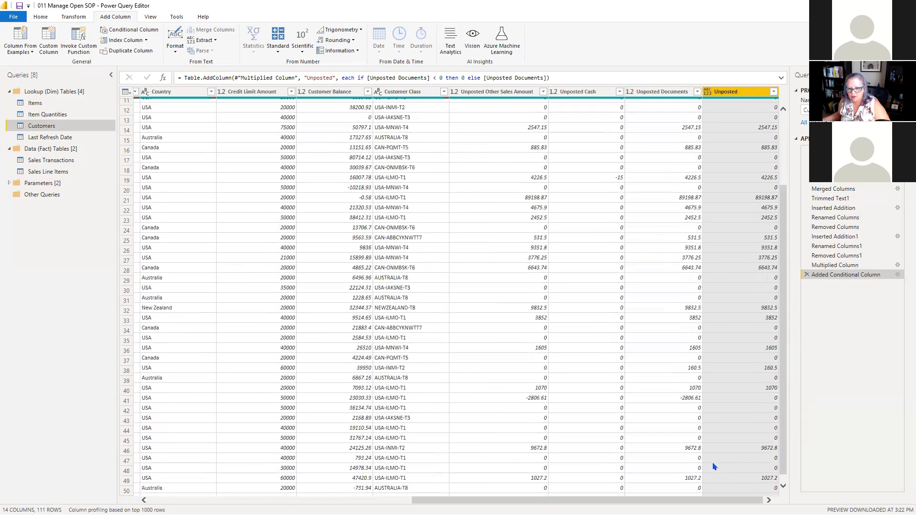
pyautogui.click(688, 406)
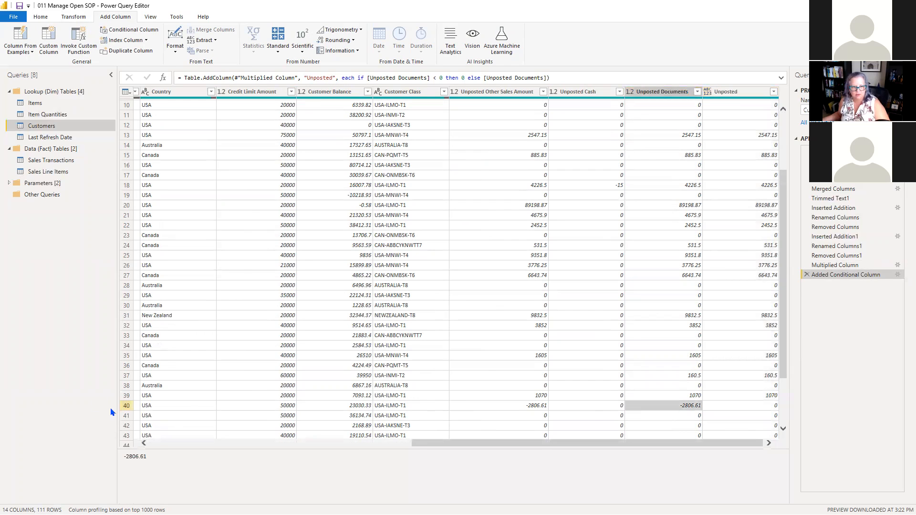
pyautogui.click(127, 406)
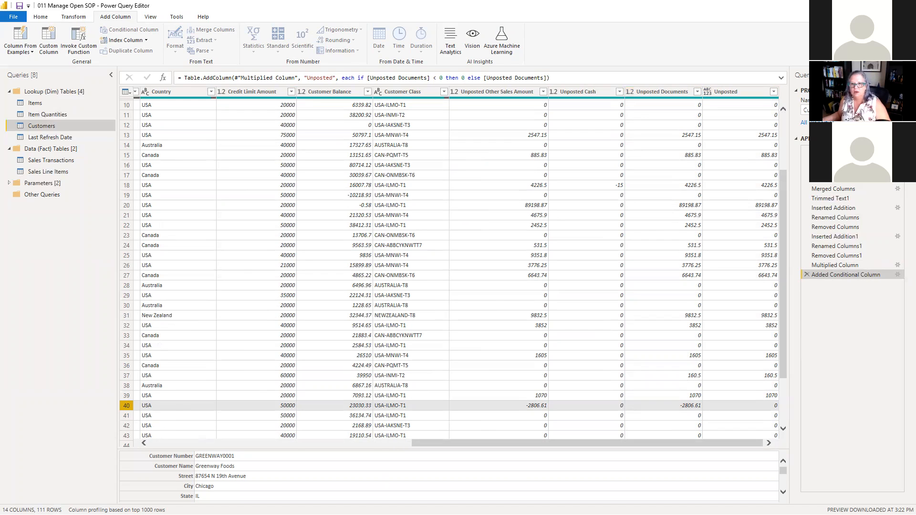
pyautogui.click(707, 91)
pyautogui.click(721, 103)
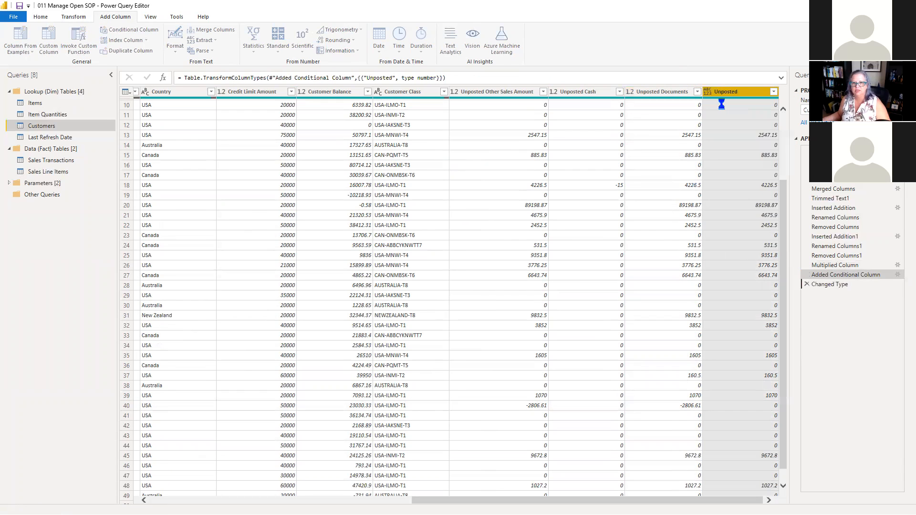
# Remove the Unposted Documents and Unposted Other Sales Amount columns from Customers.
pyautogui.rightClick(662, 92)
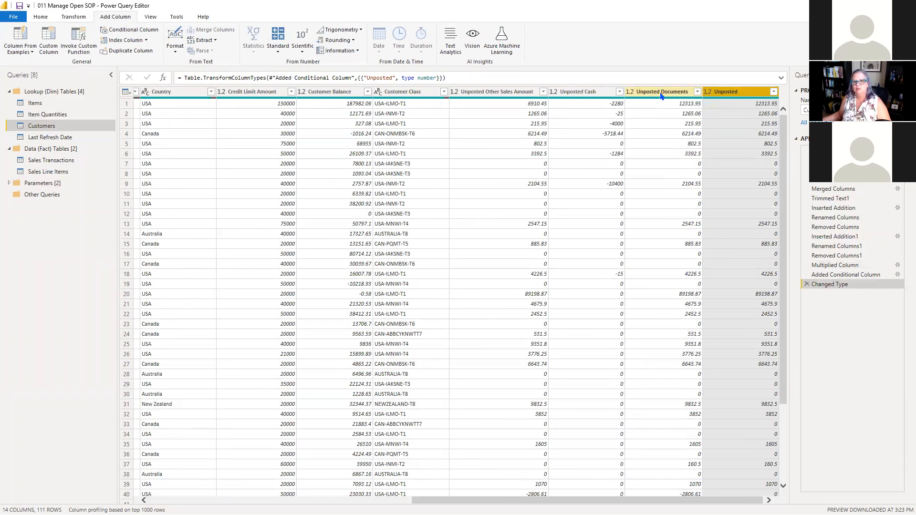
pyautogui.click(685, 110)
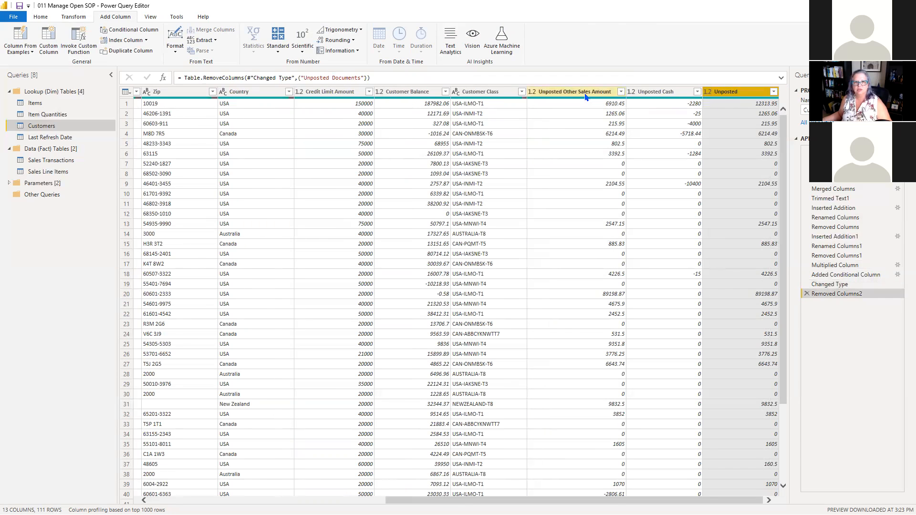
pyautogui.keyDown('ctrl'); pyautogui.click(575, 92); pyautogui.keyUp('ctrl')
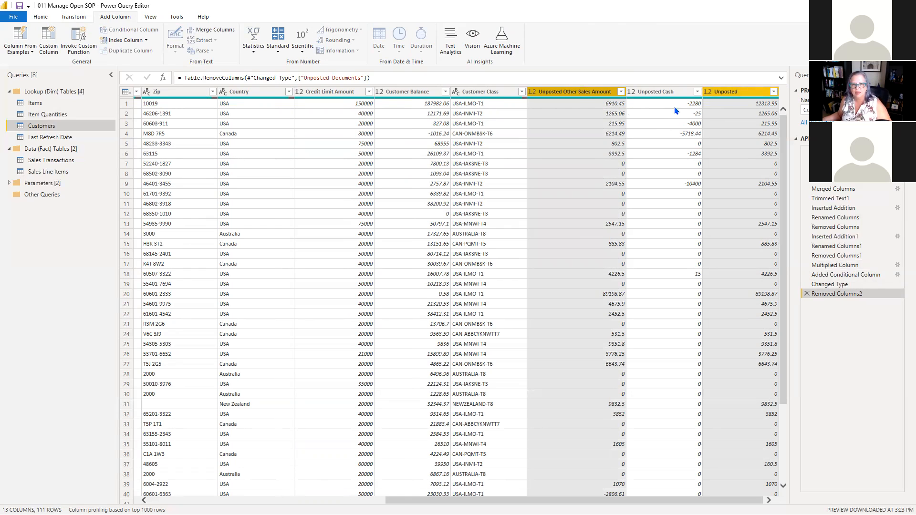
pyautogui.click(840, 275)
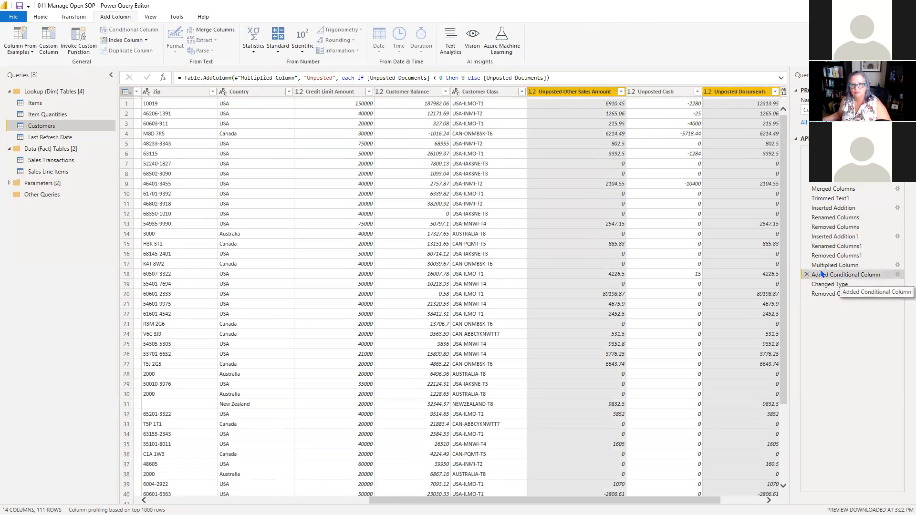
pyautogui.click(840, 294)
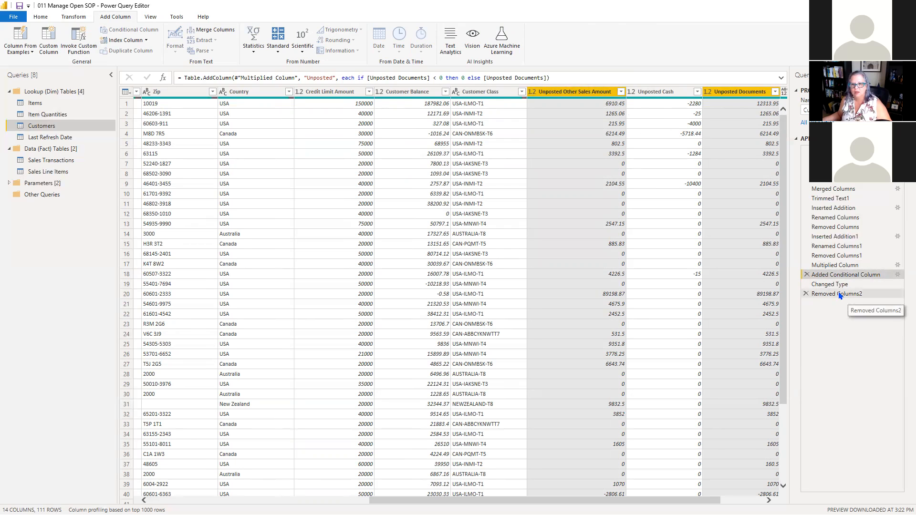
pyautogui.rightClick(571, 91)
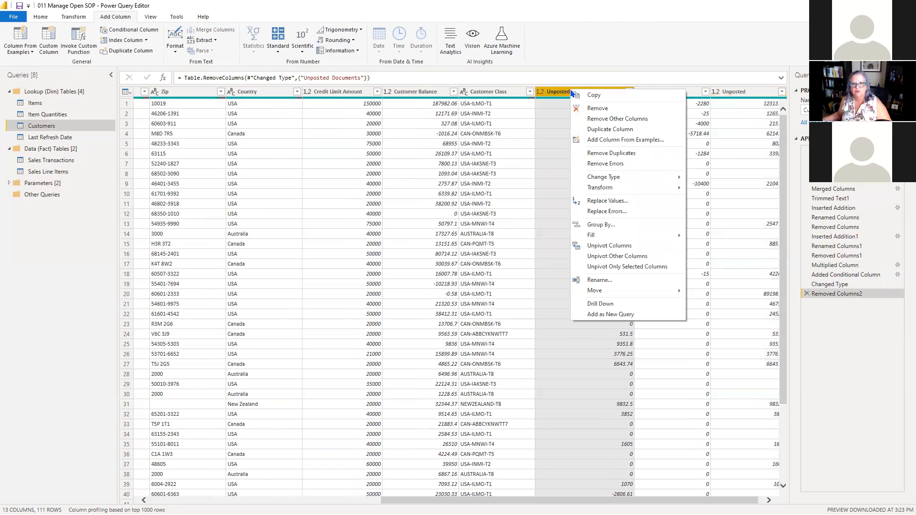
pyautogui.click(597, 108)
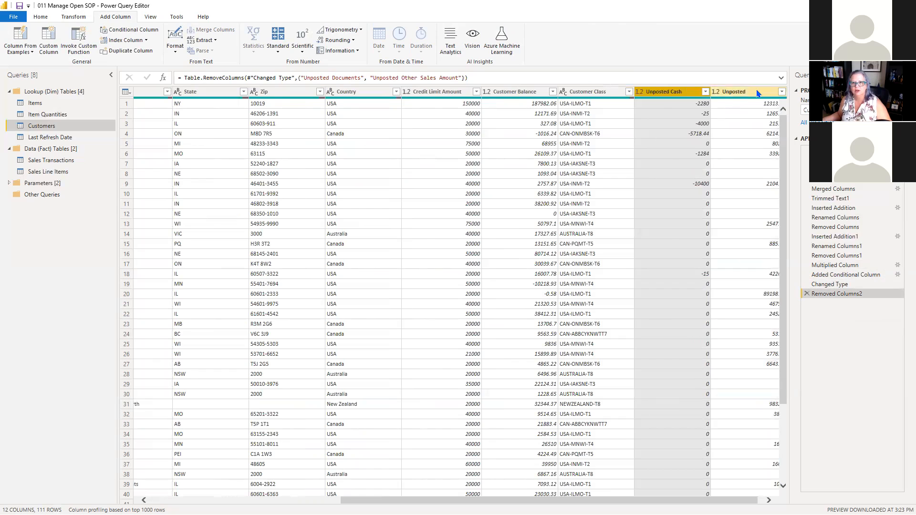
# Add a column that subtracts Unposted Cash from Unposted.
pyautogui.keyDown('ctrl'); pyautogui.click(654, 95); pyautogui.keyUp('ctrl')
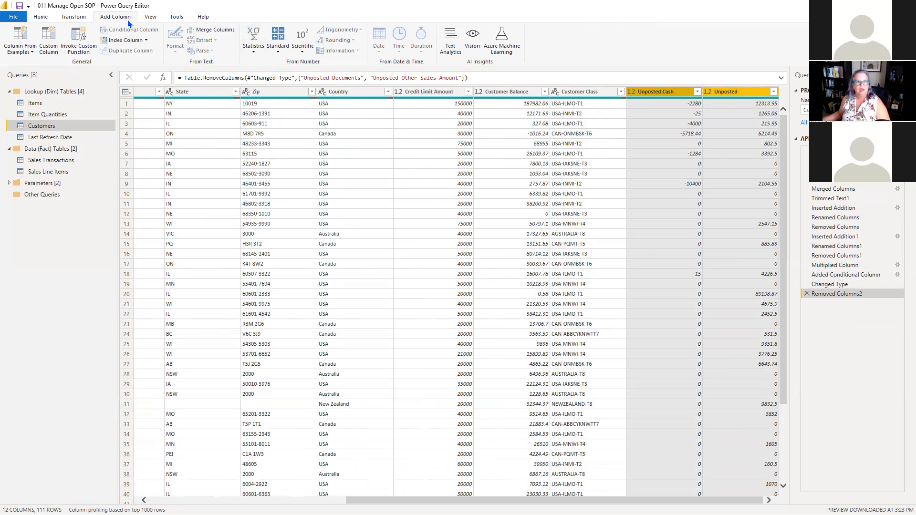
pyautogui.click(277, 42)
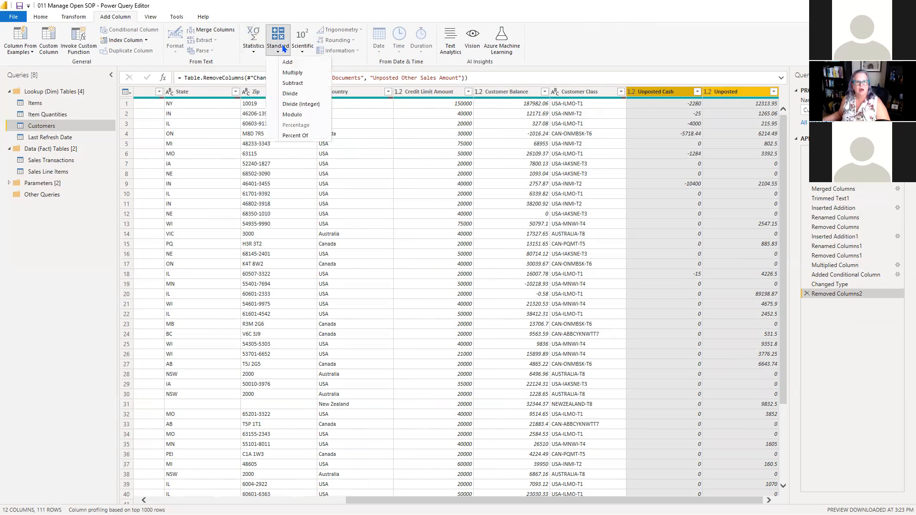
pyautogui.click(292, 83)
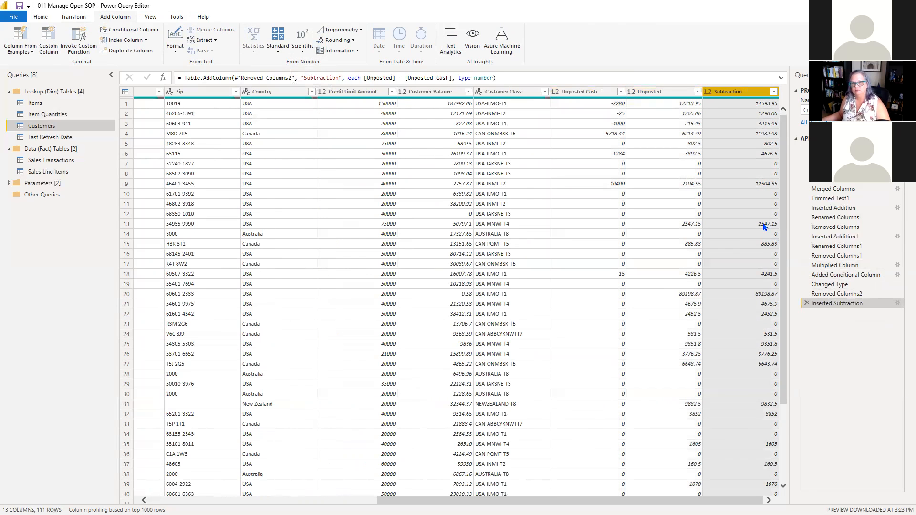
# Rename the Unposted column as Unposted Documents and the Subtraction column as Unposted Transactions.
pyautogui.click(666, 93)
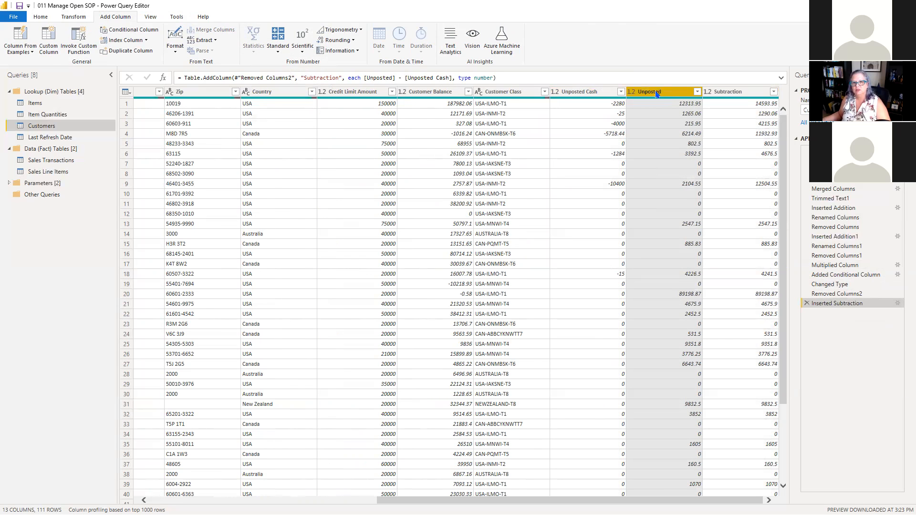
pyautogui.doubleClick(667, 91)
pyautogui.click(667, 91)
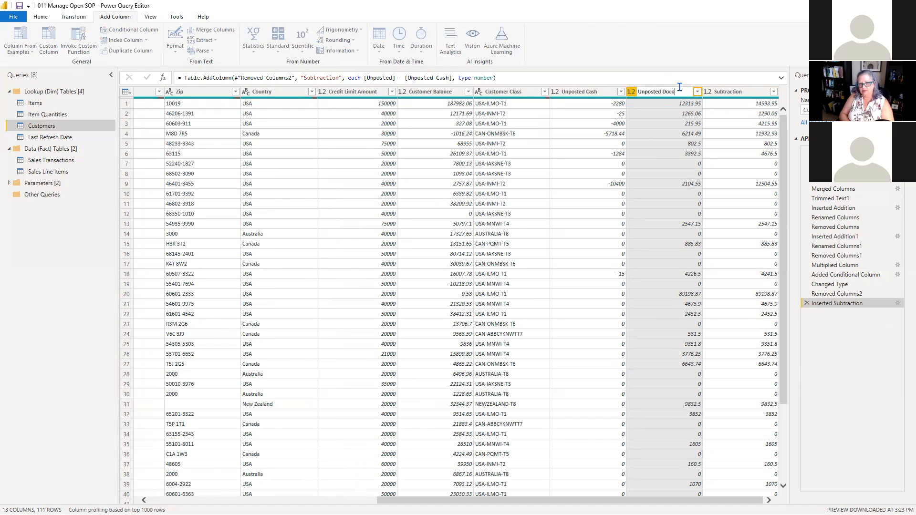
pyautogui.write('Documents')
pyautogui.doubleClick(734, 91)
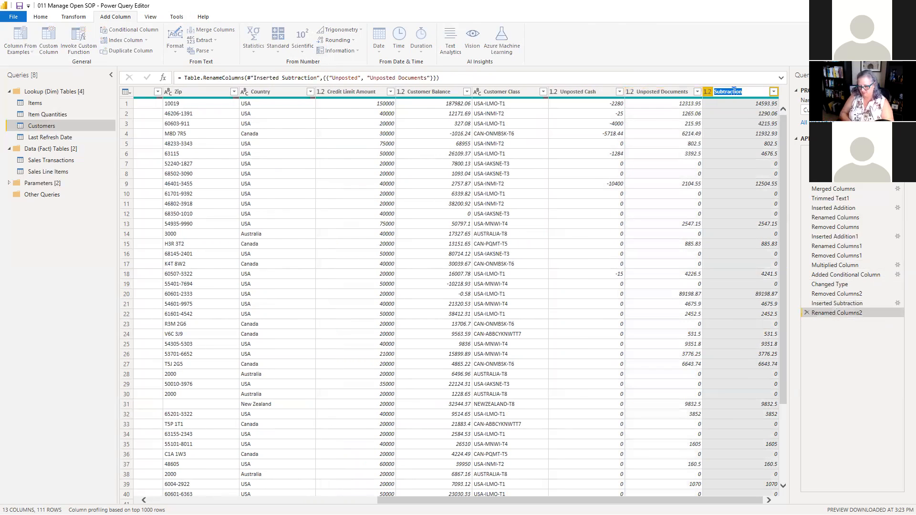
pyautogui.write('Unposted')
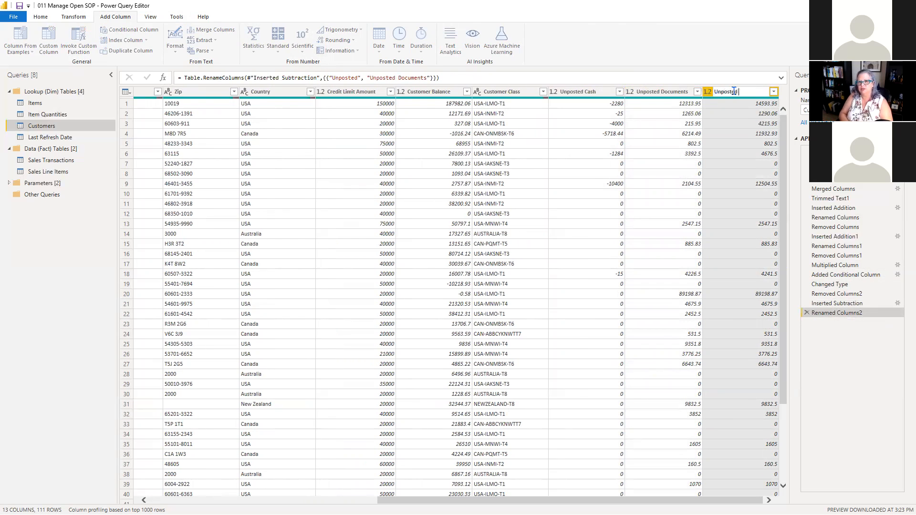
pyautogui.write(' Transactions')
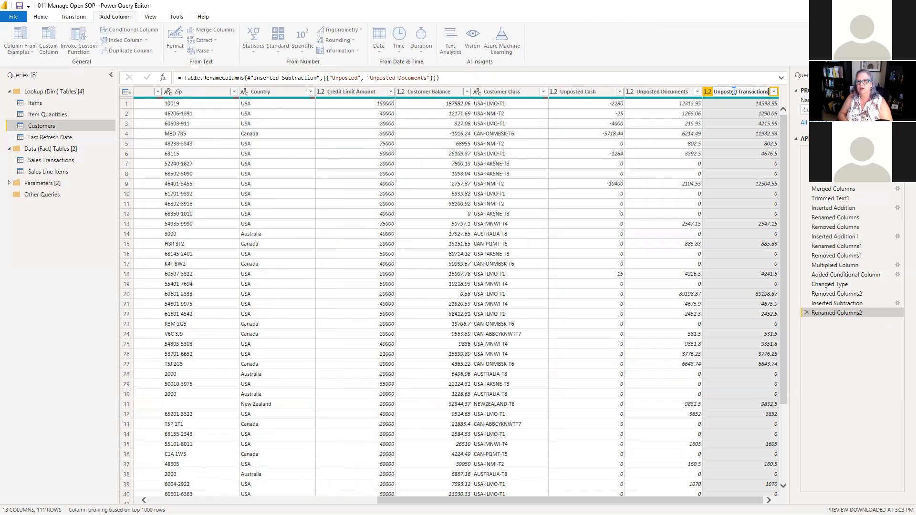
pyautogui.press('Return')
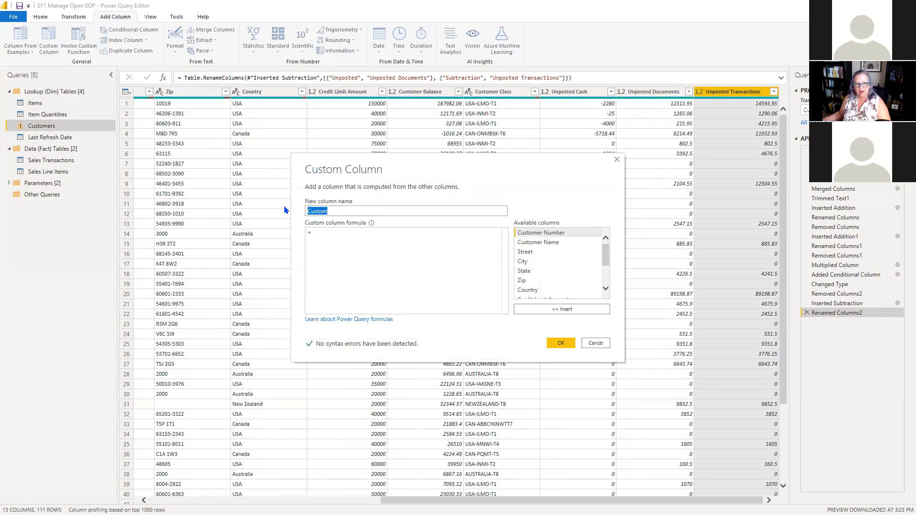
# Name the new custom column Available Credit.
pyautogui.write('Avauikla')
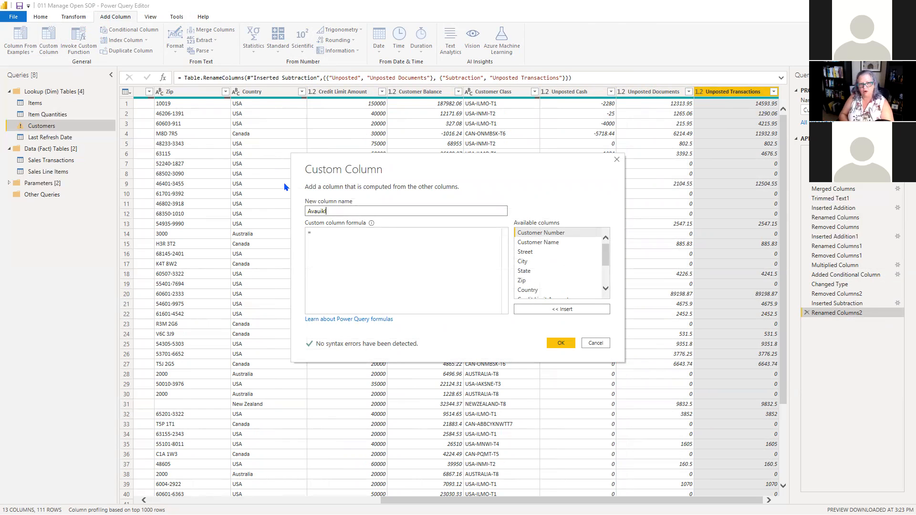
pyautogui.write('able C')
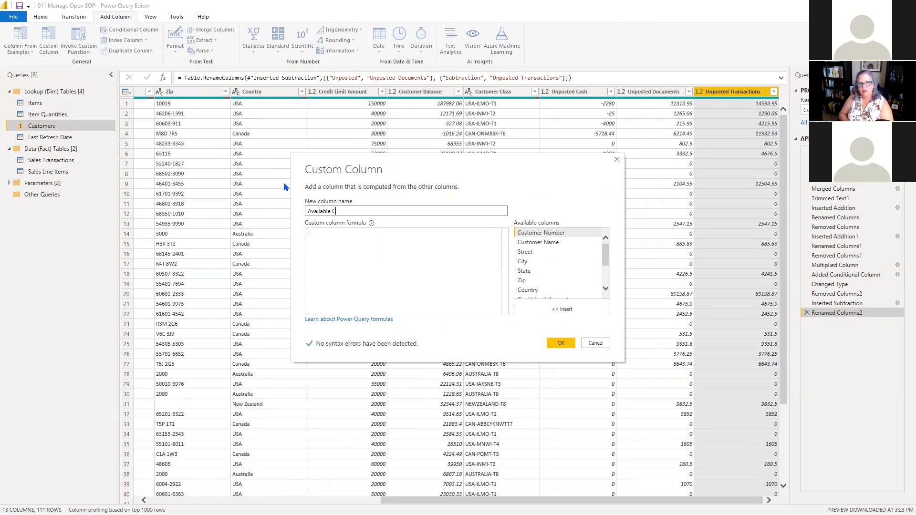
pyautogui.write('redit')
pyautogui.press('Tab')
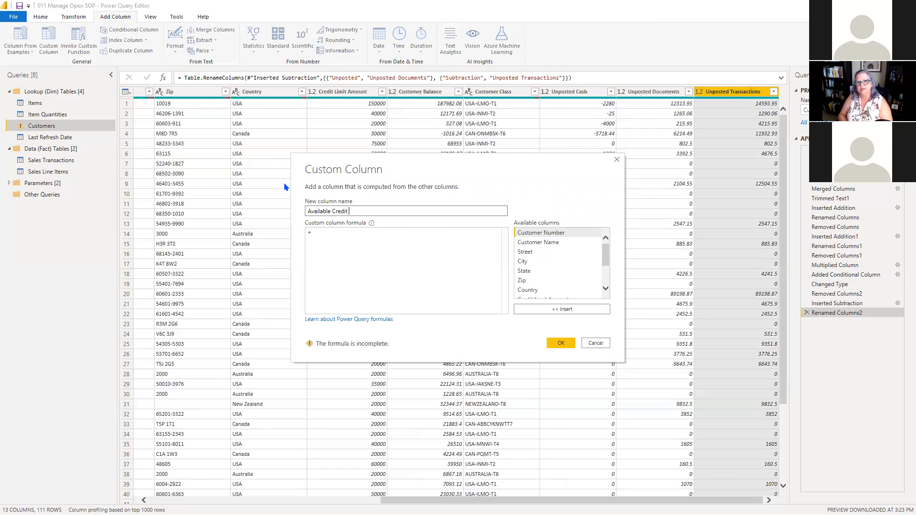
pyautogui.write('Limit')
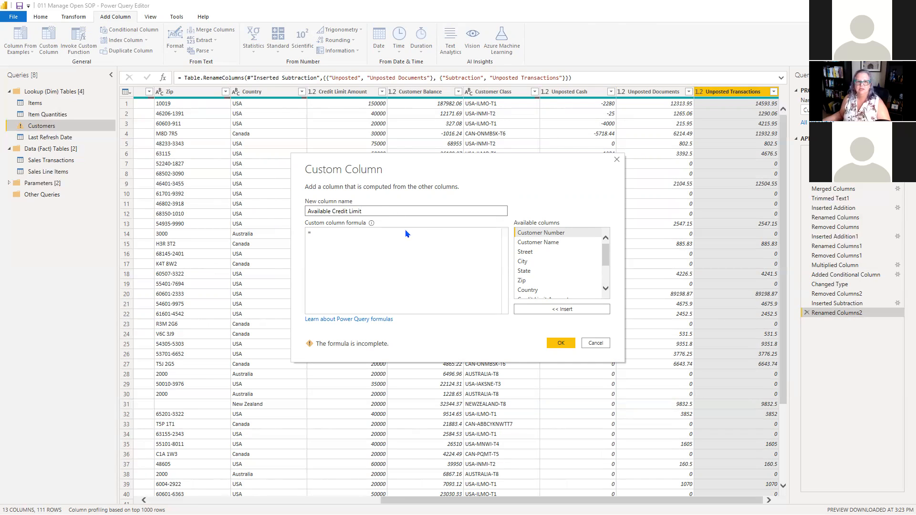
pyautogui.doubleClick(353, 210)
pyautogui.press('BackSpace')
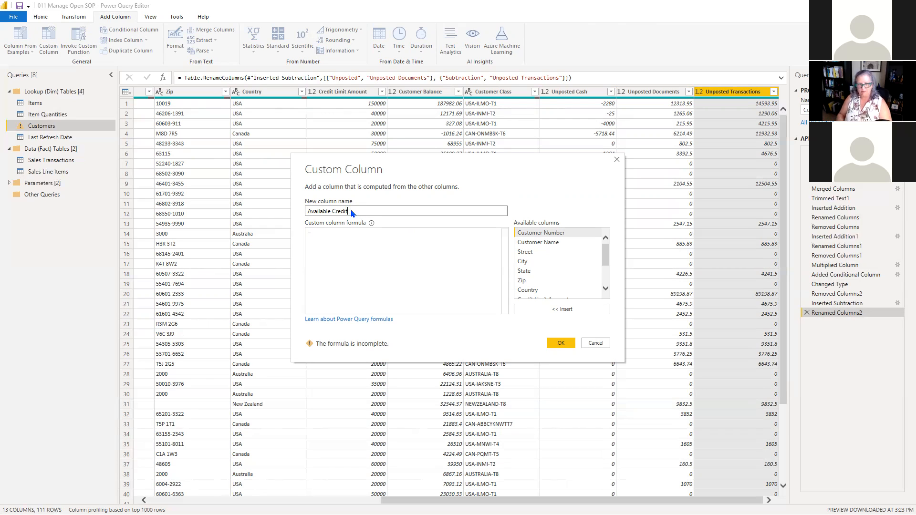
# Begin the custom column formula with Credit Limit Amount followed by a minus sign.
pyautogui.click(352, 234)
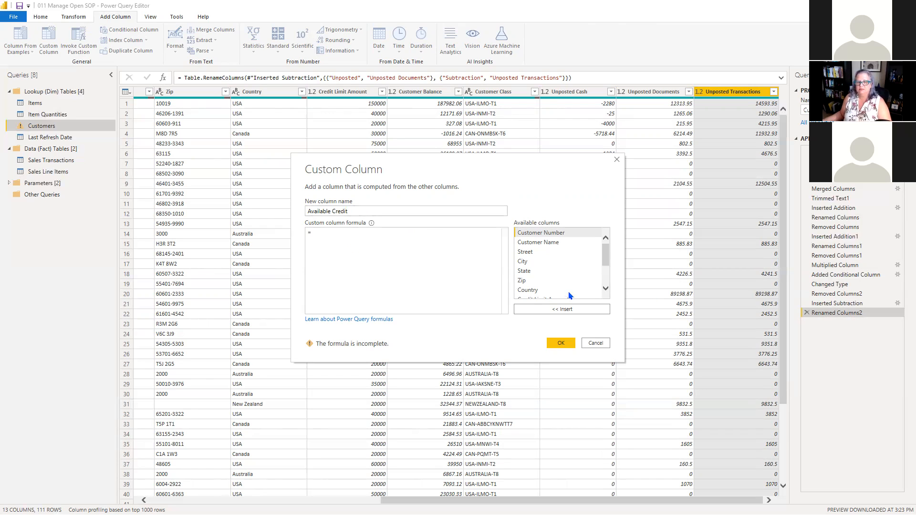
pyautogui.scroll(-3, 555, 262)
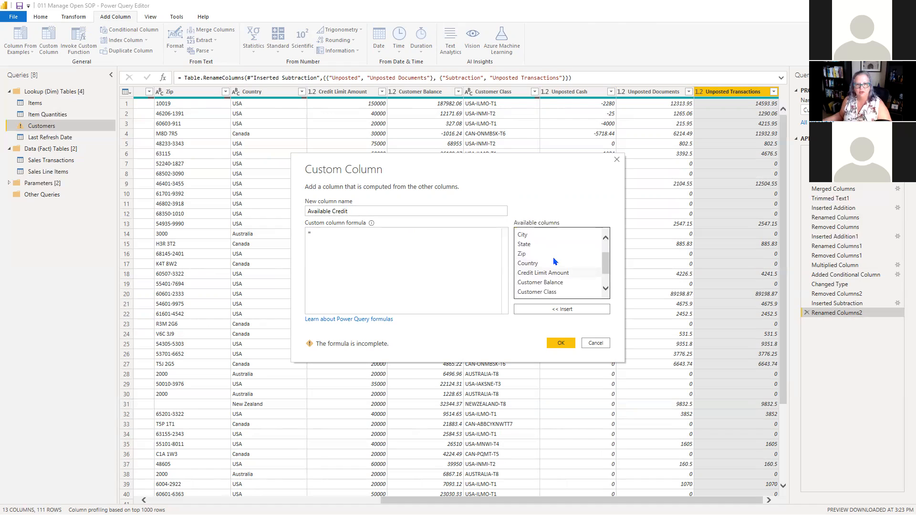
pyautogui.doubleClick(550, 263)
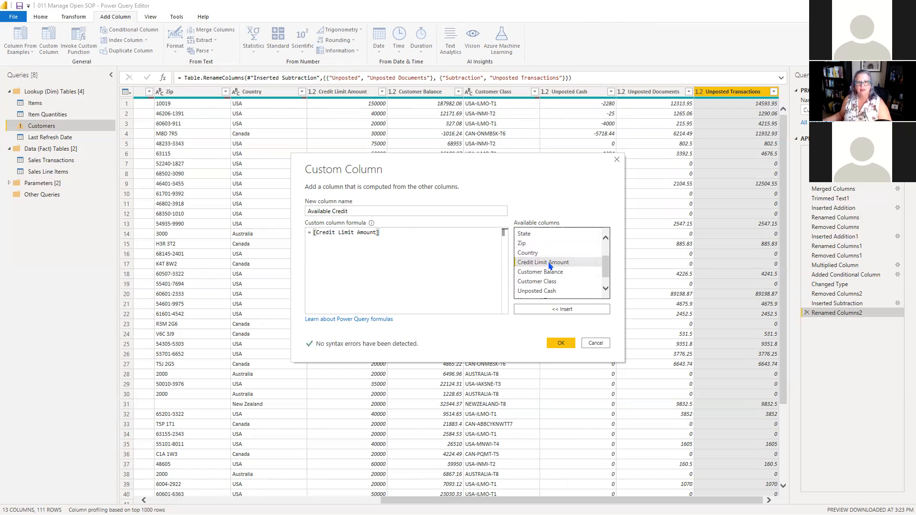
pyautogui.write('-')
pyautogui.scroll(-1, 557, 284)
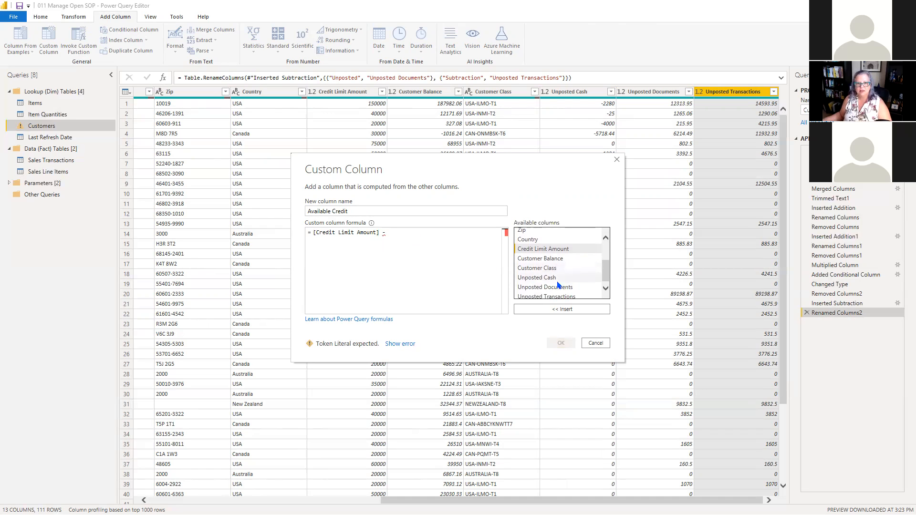
pyautogui.doubleClick(546, 294)
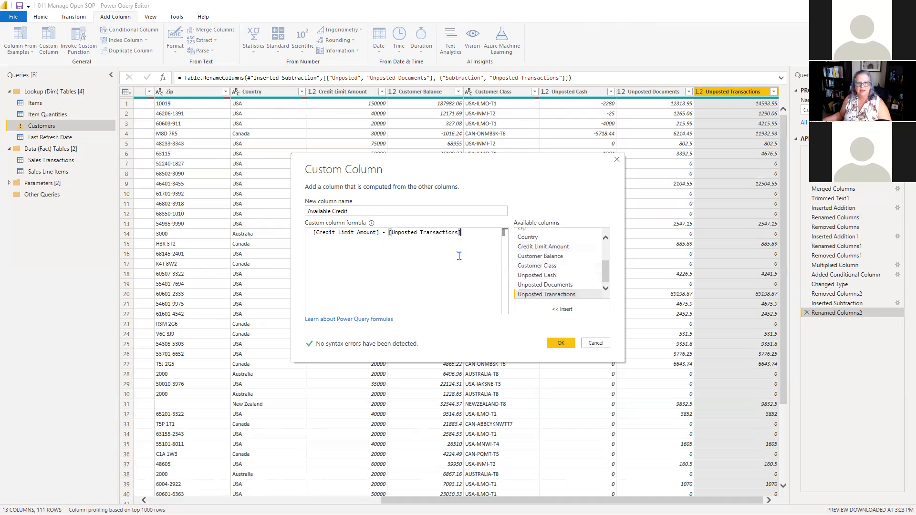
pyautogui.click(385, 232)
pyautogui.click(477, 232)
pyautogui.press('BackSpace')
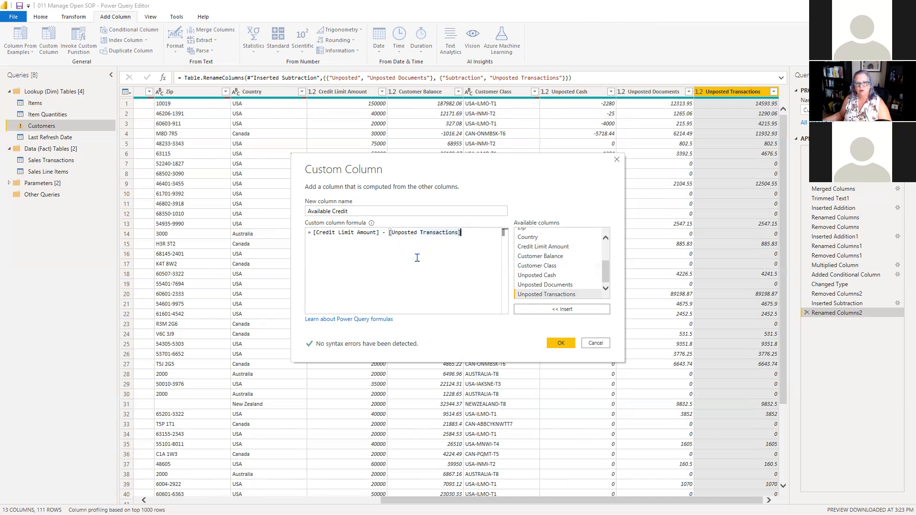
pyautogui.moveTo(459, 232); pyautogui.dragTo(390, 232)
pyautogui.press('BackSpace')
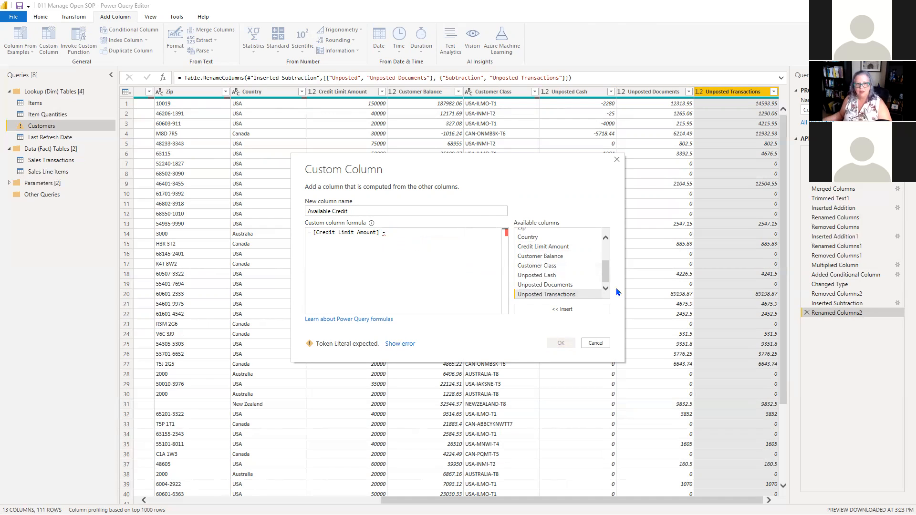
# Complete the formula by subtracting Customer Balance and Unposted Transactions, and set the Available Credit column's data type to decimal number.
pyautogui.click(559, 259)
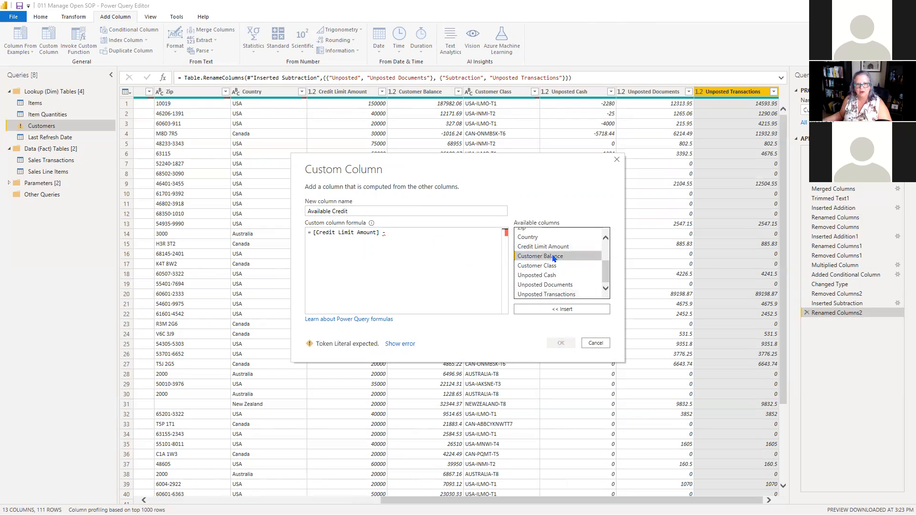
pyautogui.doubleClick(555, 259)
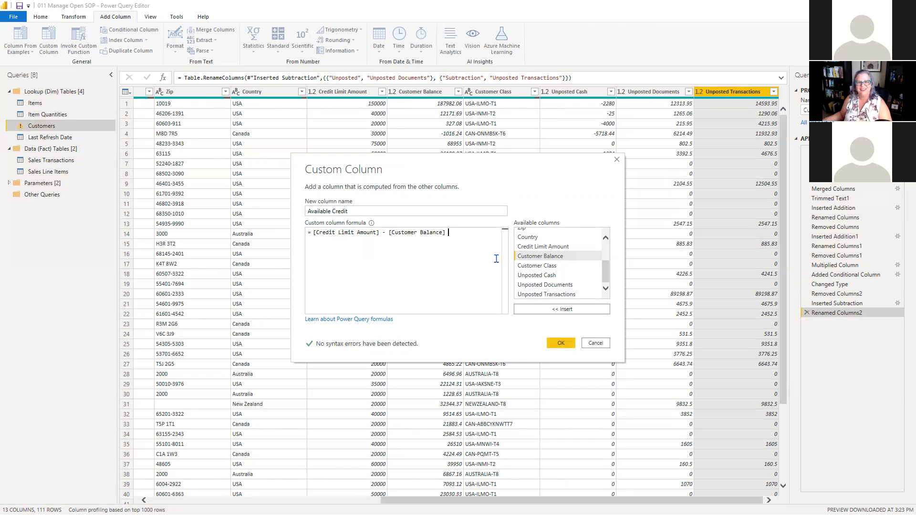
pyautogui.write('-')
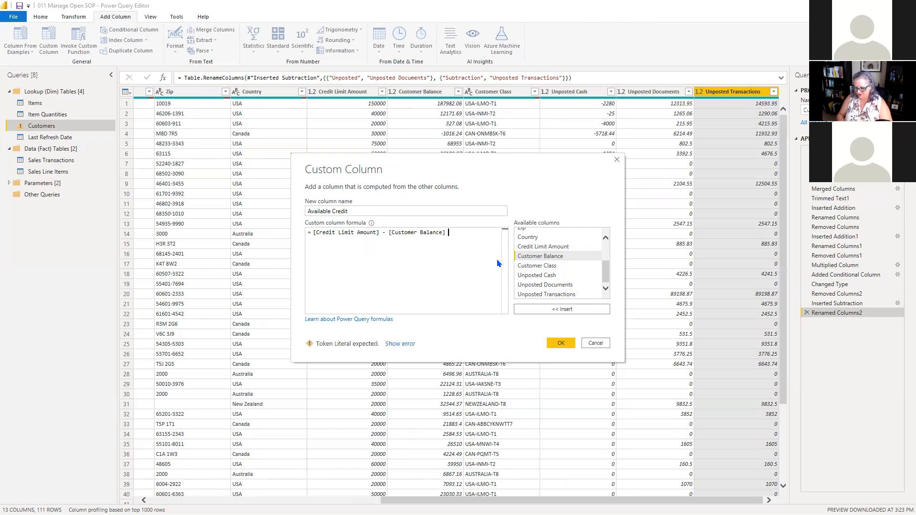
pyautogui.doubleClick(544, 294)
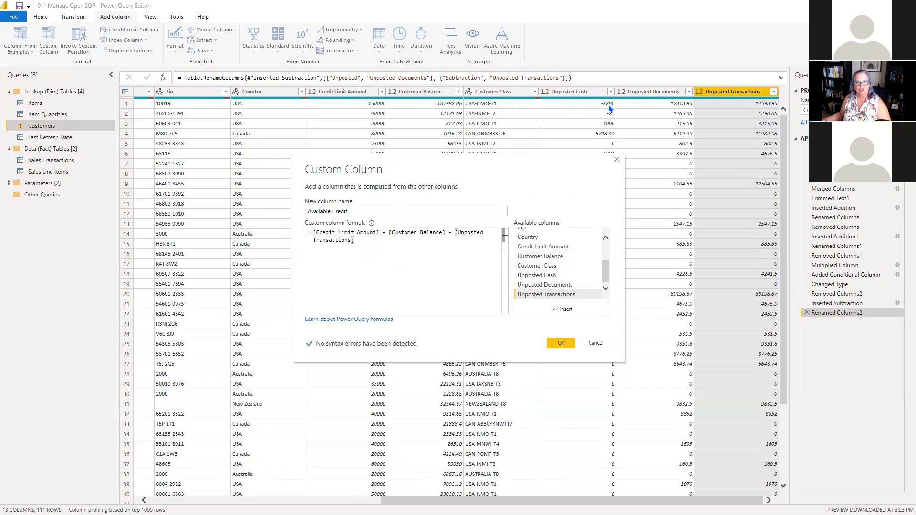
pyautogui.click(562, 343)
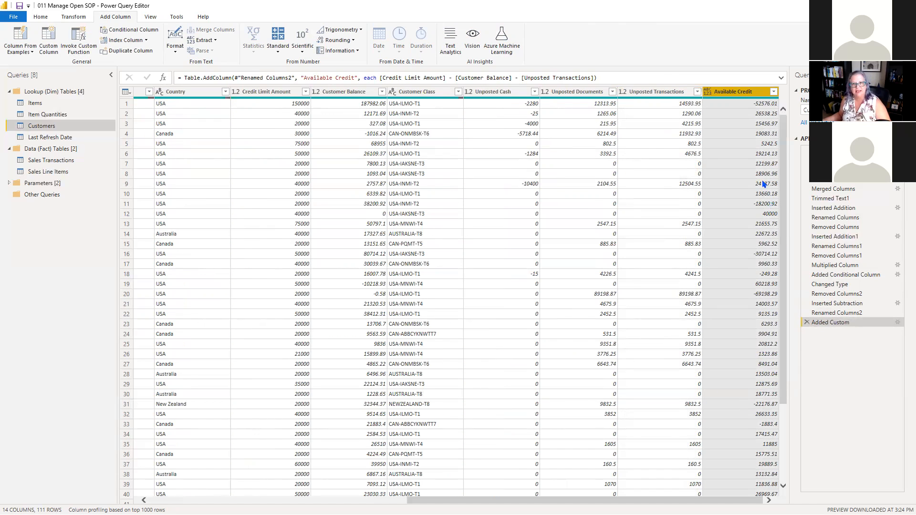
pyautogui.click(708, 95)
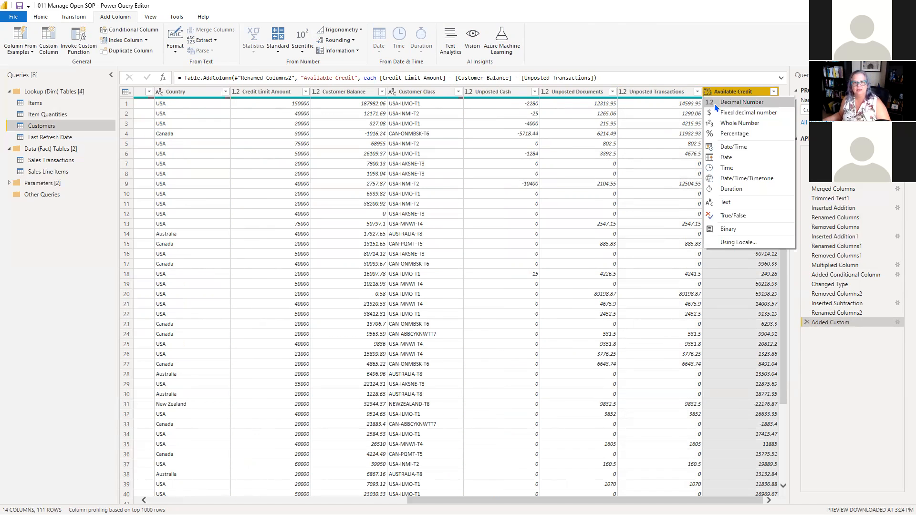
pyautogui.click(732, 106)
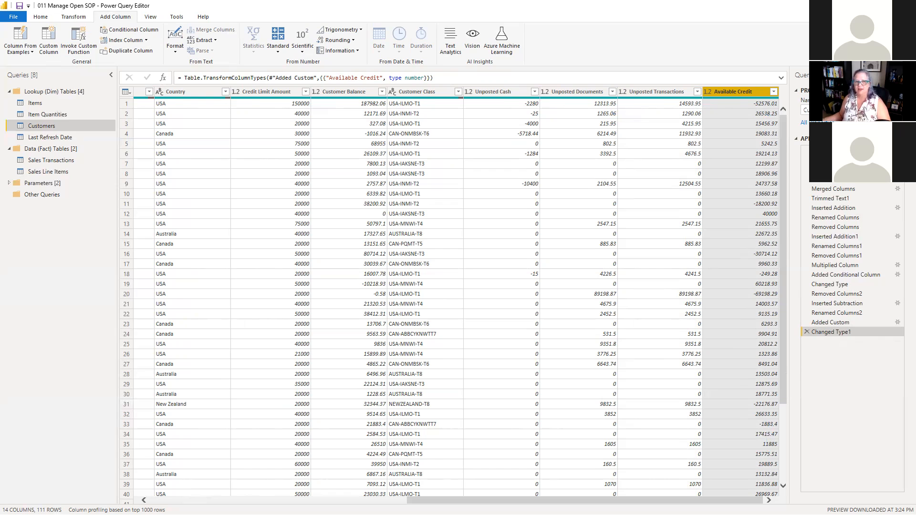
# Open the Sales Transactions query and refresh its data preview.
pyautogui.click(43, 138)
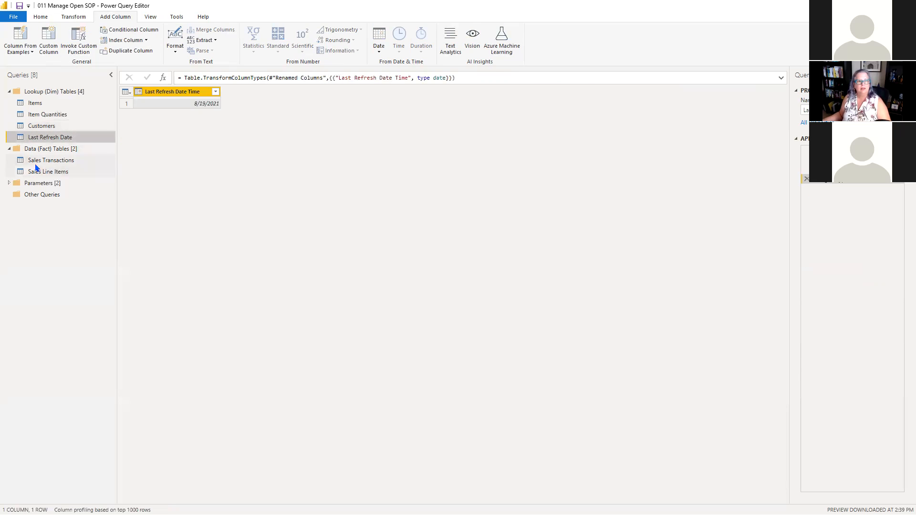
pyautogui.click(38, 161)
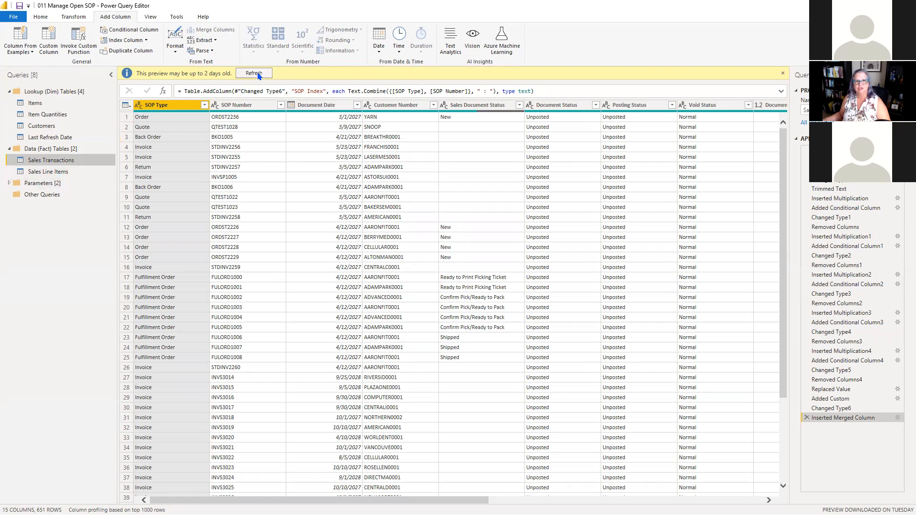
pyautogui.click(255, 73)
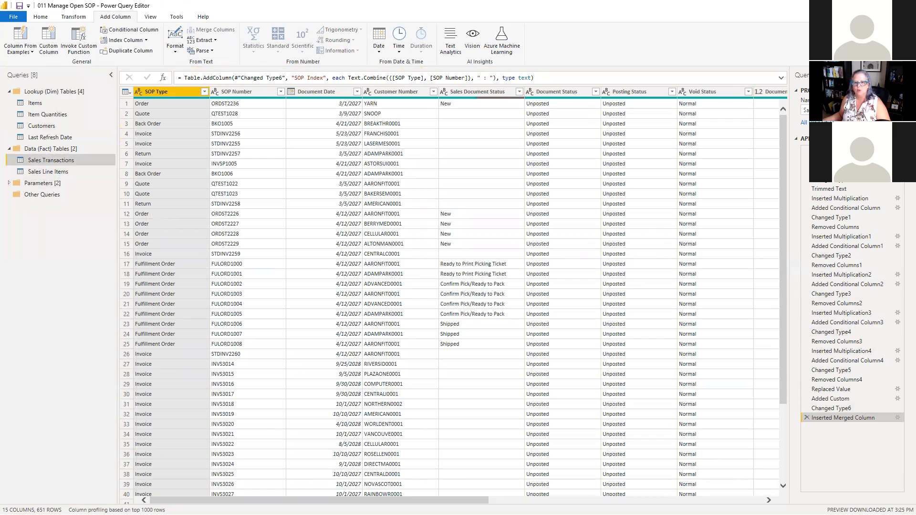
# Filter the Void Status column of Sales Transactions to keep only Voided rows.
pyautogui.click(748, 92)
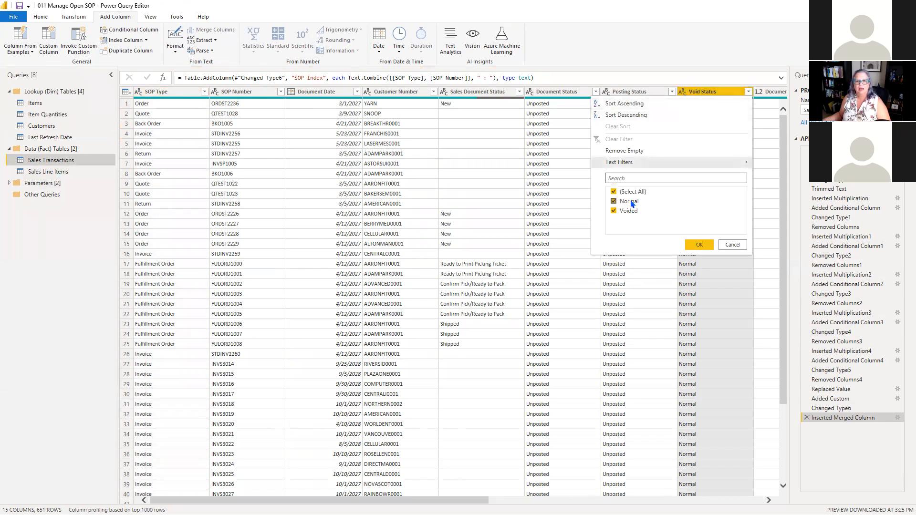
pyautogui.click(613, 212)
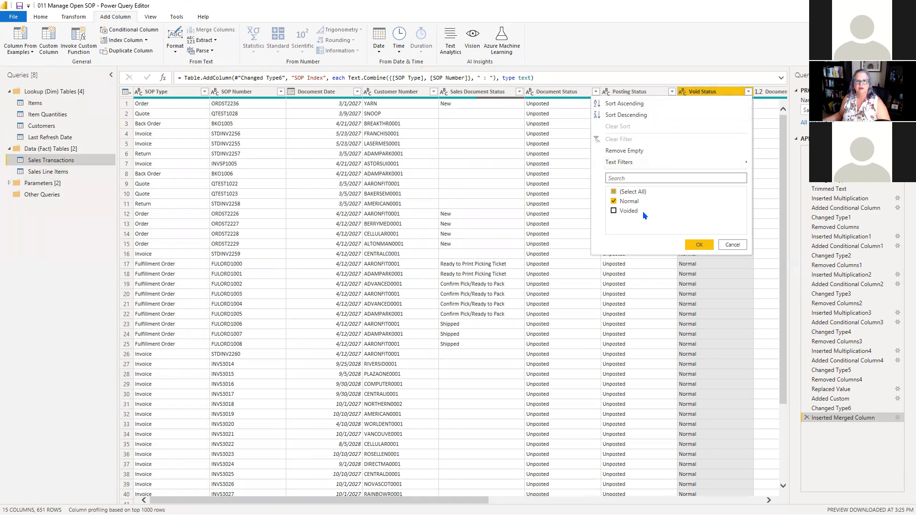
pyautogui.click(614, 212)
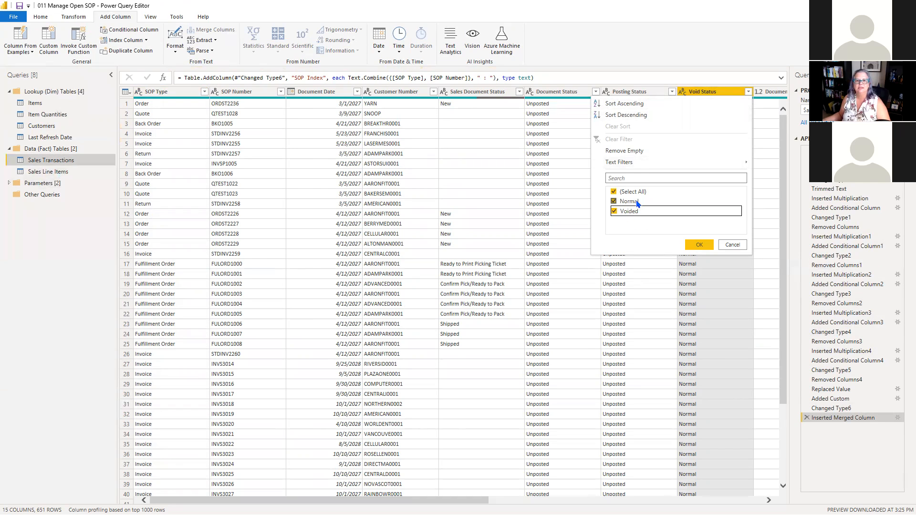
pyautogui.click(615, 202)
pyautogui.click(699, 245)
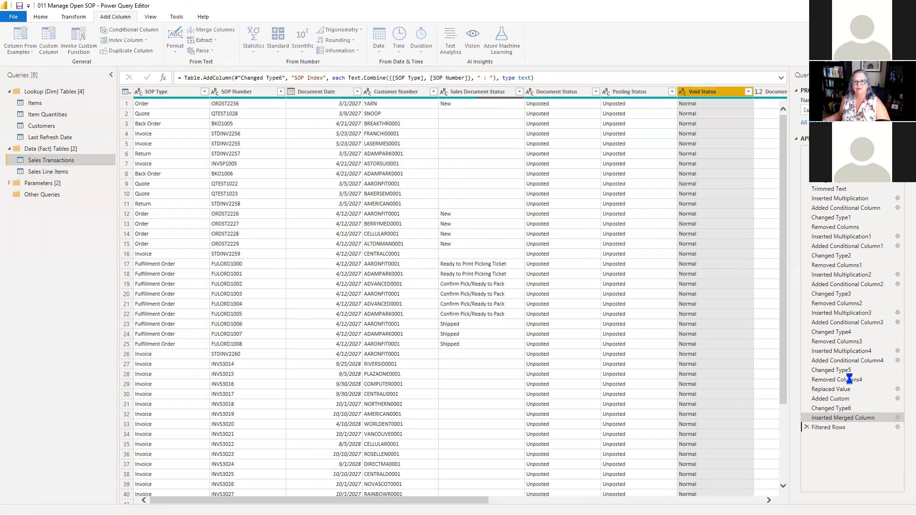
# Change the Void Status filter condition to does not equal Voided and remove the Void Status column.
pyautogui.click(898, 427)
pyautogui.click(361, 259)
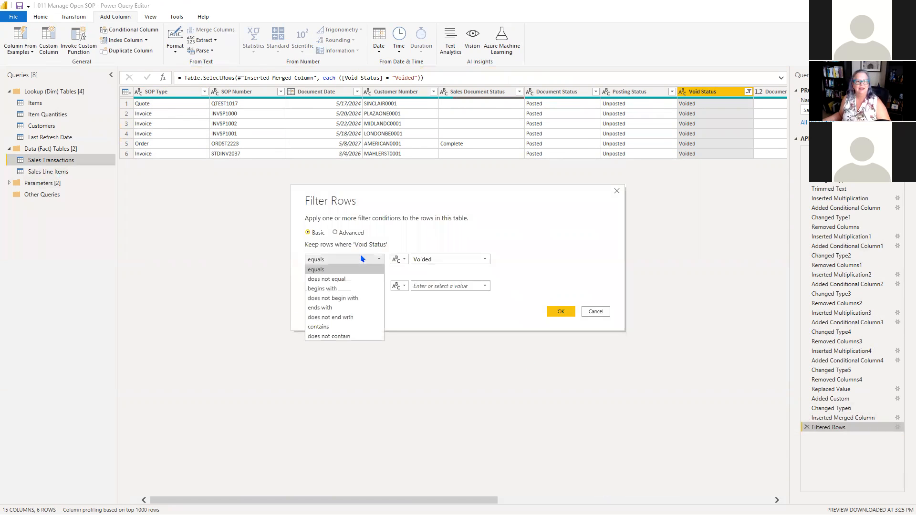
pyautogui.click(342, 280)
pyautogui.click(559, 314)
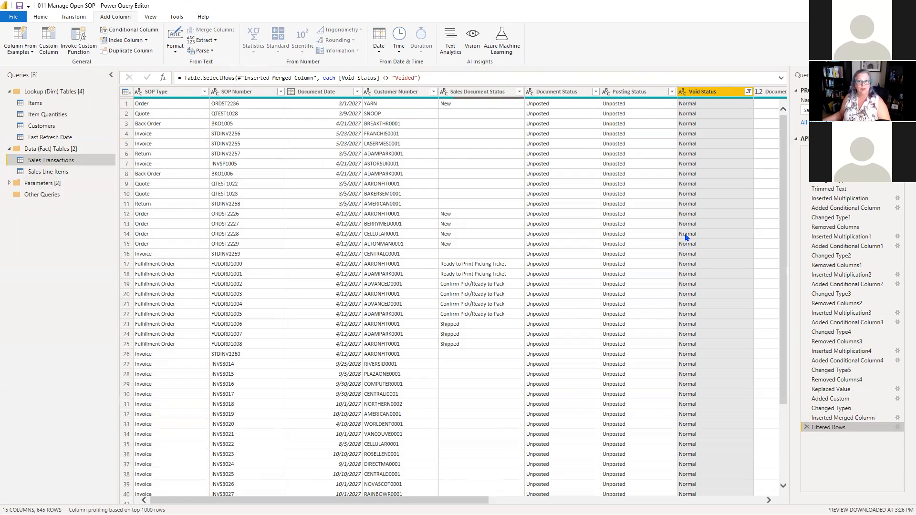
pyautogui.rightClick(700, 94)
pyautogui.click(712, 113)
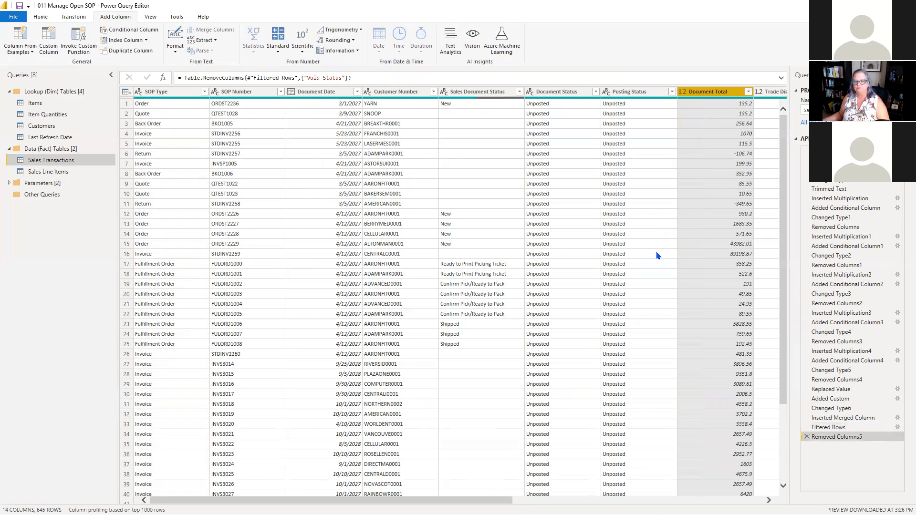
# Filter the Document Status column to exclude Posted rows and keep Unposted ones.
pyautogui.scroll(-1, 656, 255)
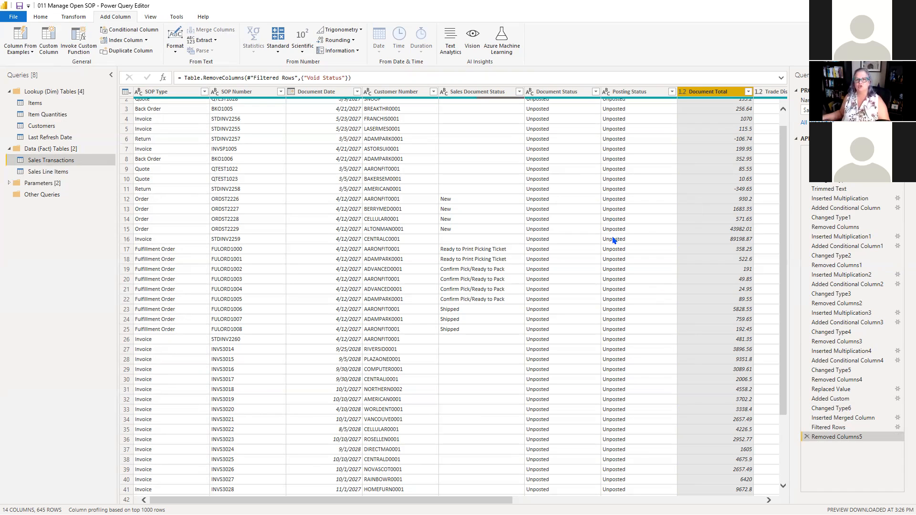
pyautogui.click(572, 93)
pyautogui.click(595, 92)
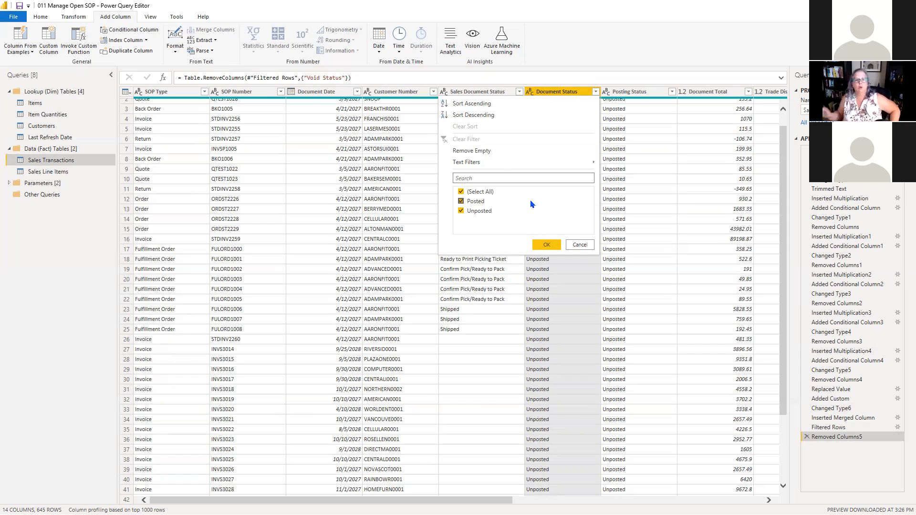
pyautogui.click(461, 200)
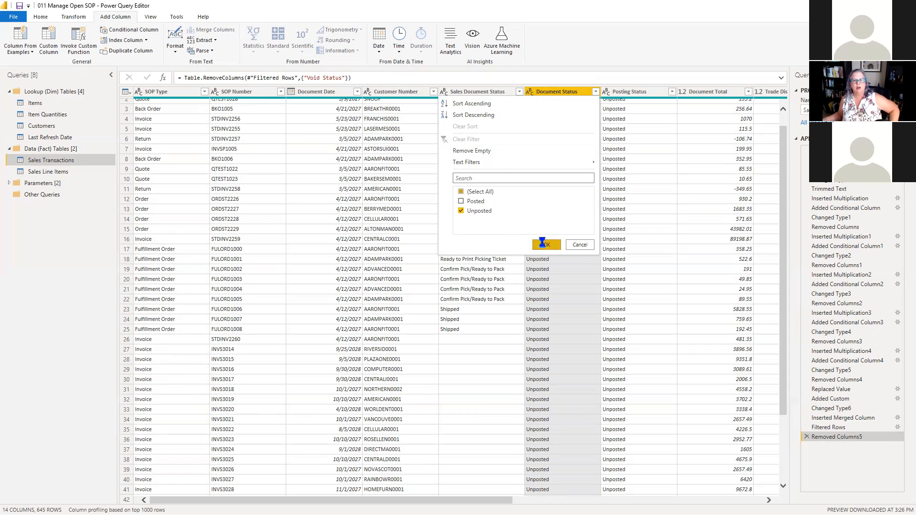
pyautogui.click(544, 244)
# Check which values remain in the Posting Status column, leaving its filter unapplied.
pyautogui.click(639, 92)
pyautogui.click(671, 93)
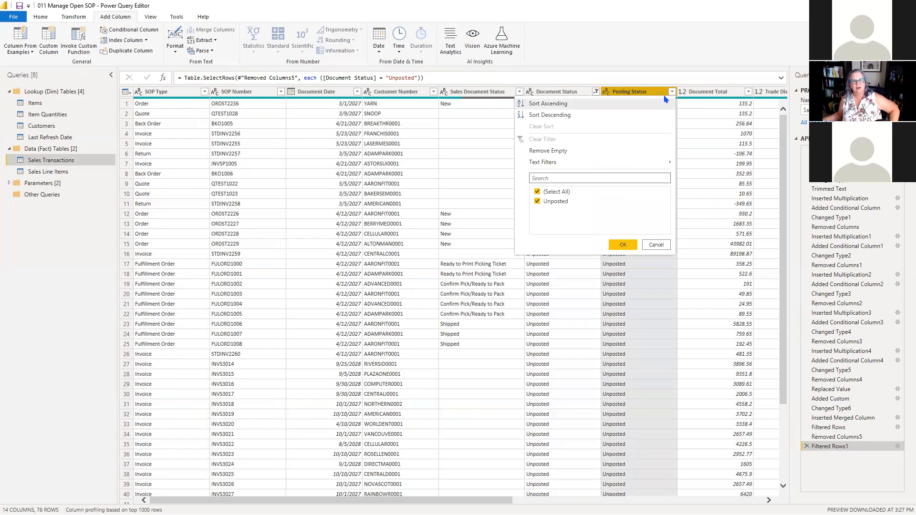
pyautogui.click(657, 245)
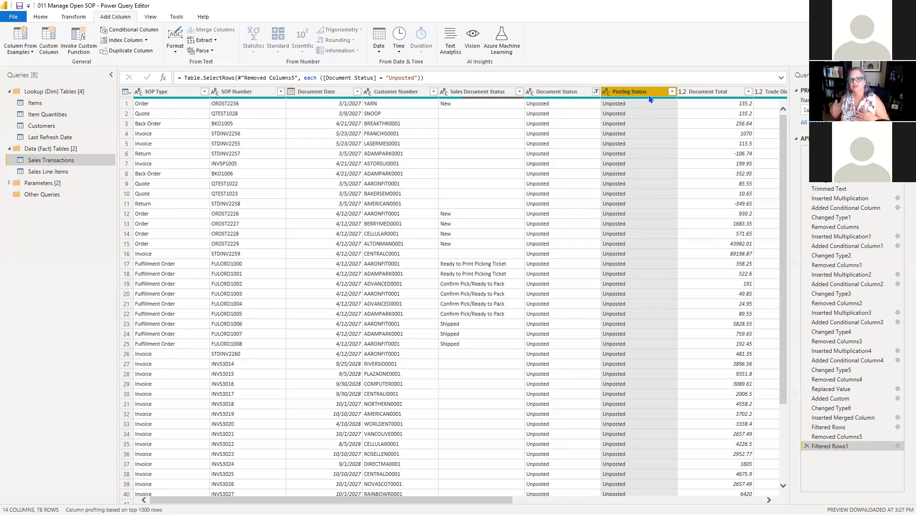
# Remove the Document Status and Posting Status columns from Sales Transactions, then select the Sales Document Status column.
pyautogui.click(550, 92)
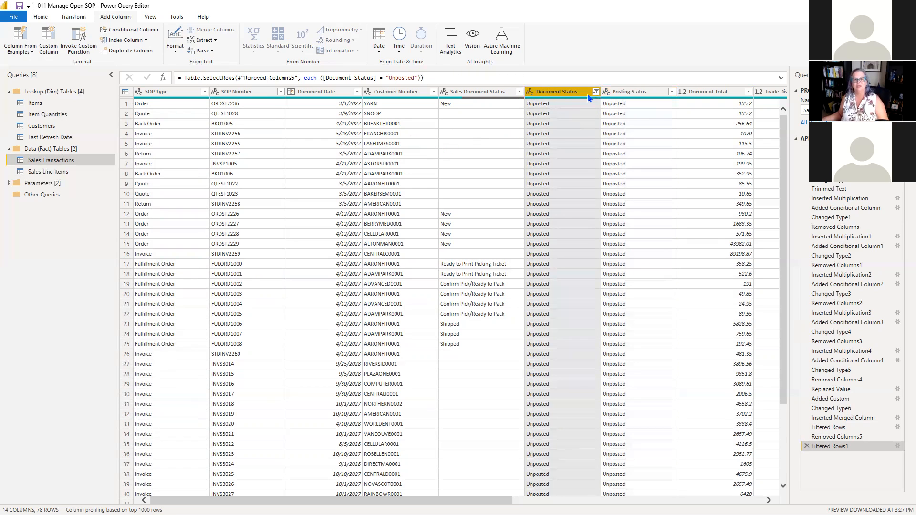
pyautogui.keyDown('ctrl'); pyautogui.click(633, 92); pyautogui.keyUp('ctrl')
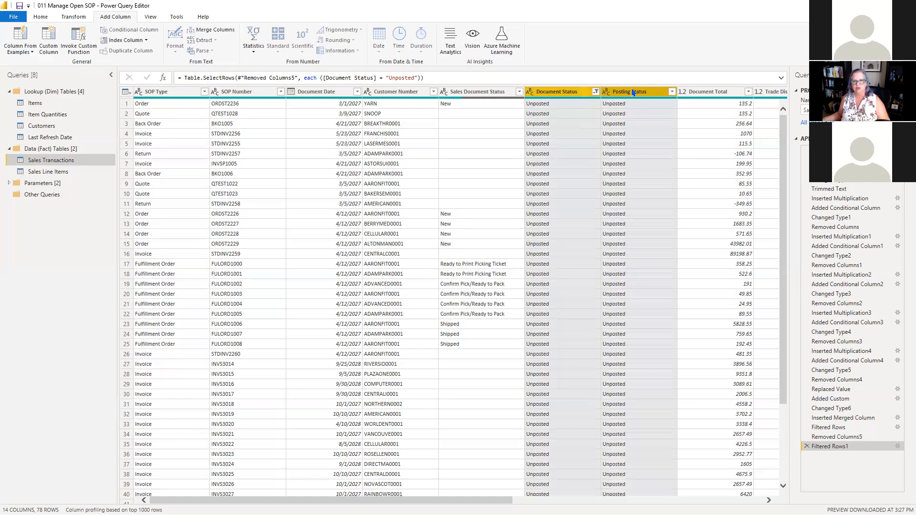
pyautogui.rightClick(632, 92)
pyautogui.click(659, 108)
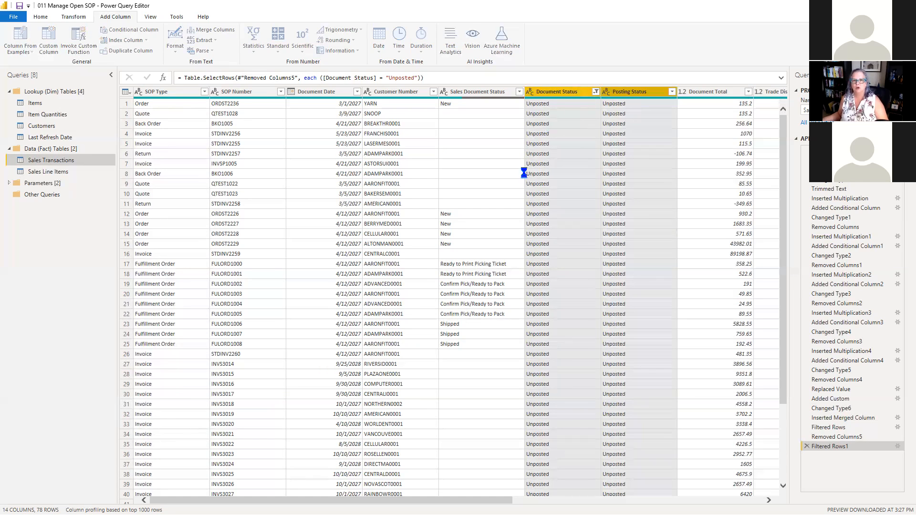
pyautogui.click(493, 92)
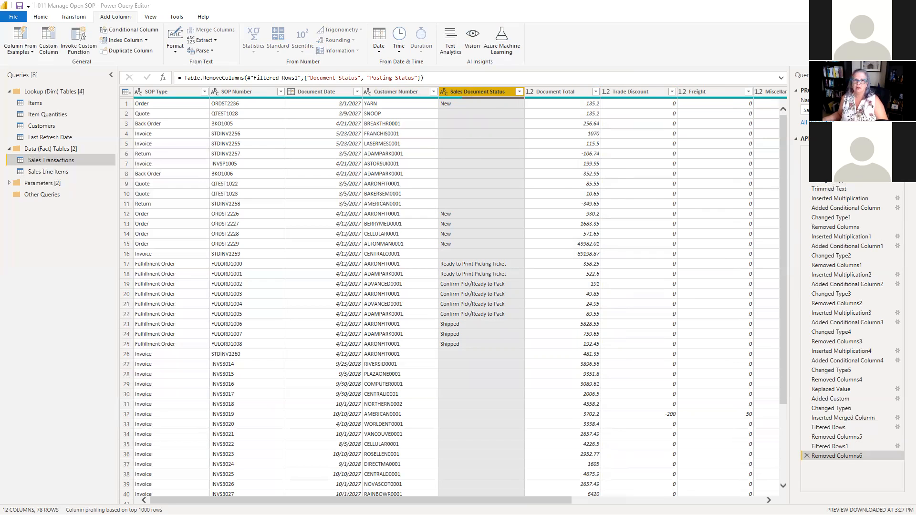
# Switch to Microsoft Dynamics GP and examine the document statuses in the Advanced Distribution Transactions list.
pyautogui.hotkey('alt', 'Tab')
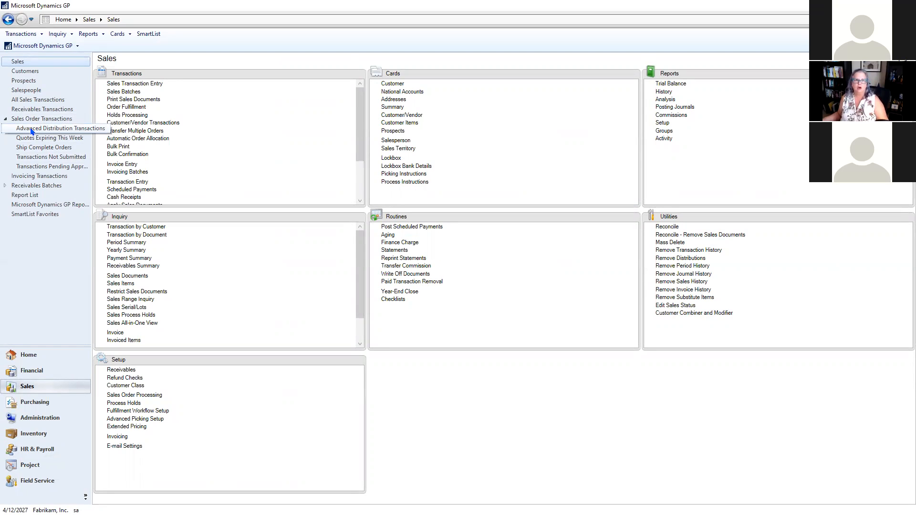
pyautogui.click(34, 129)
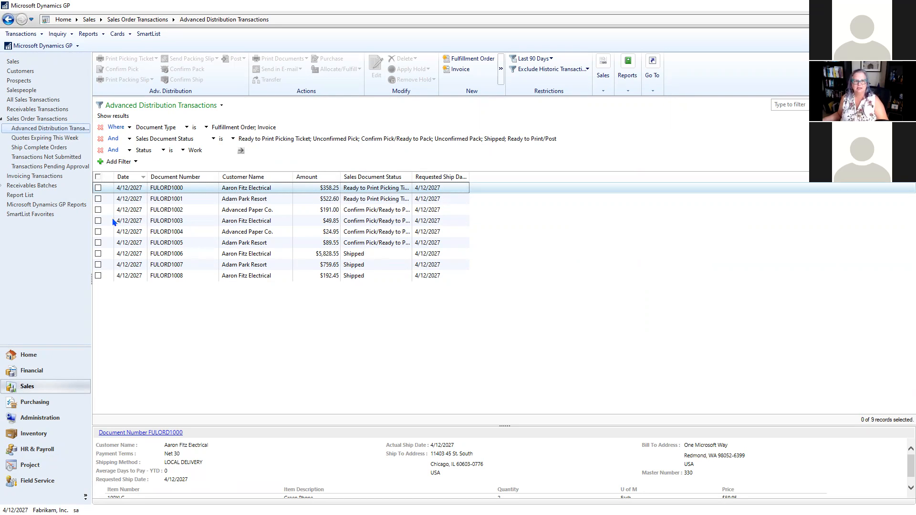
pyautogui.click(375, 258)
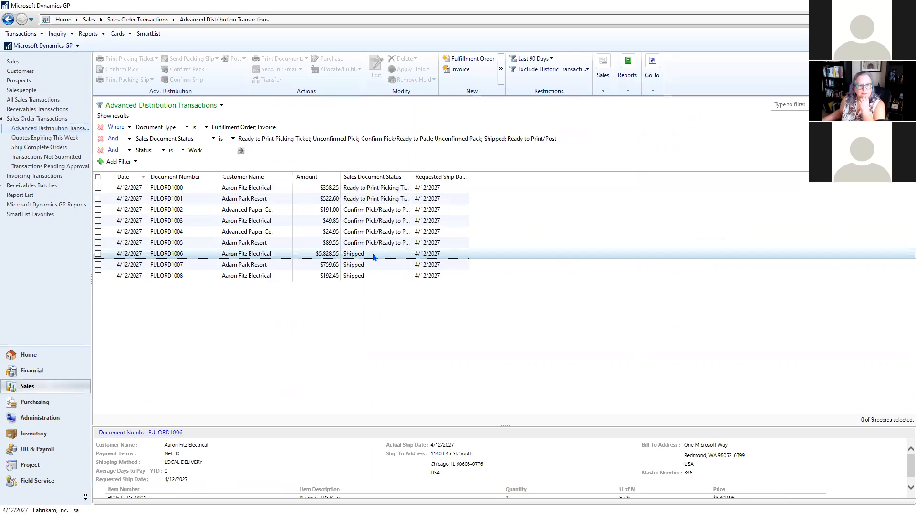
pyautogui.click(365, 201)
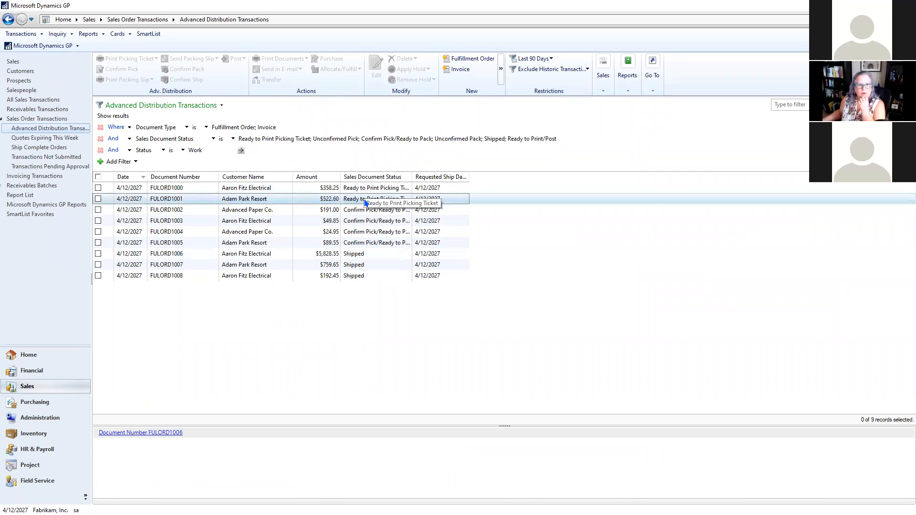
# Print the packing slip for the Adam Park Resort order at Ready to Print Picking Ticket to the screen, cancelling the SOP Error Log.
pyautogui.click(98, 199)
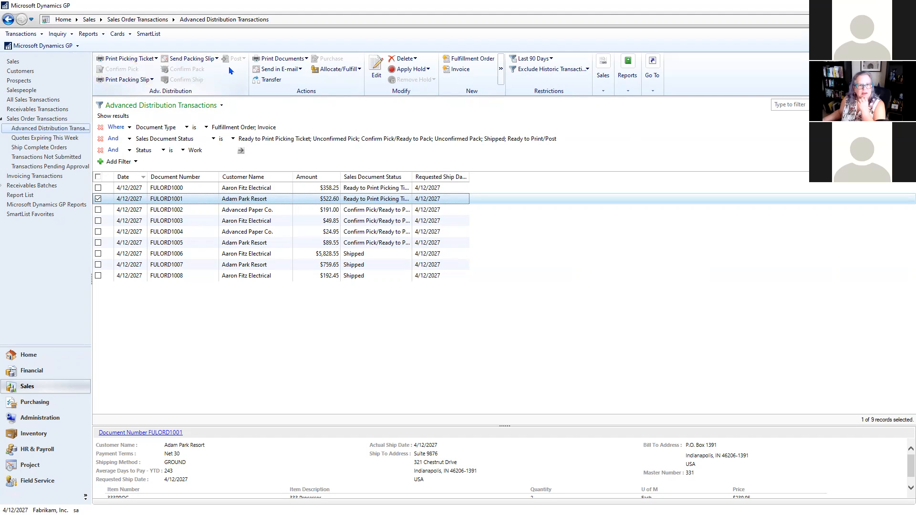
pyautogui.click(147, 82)
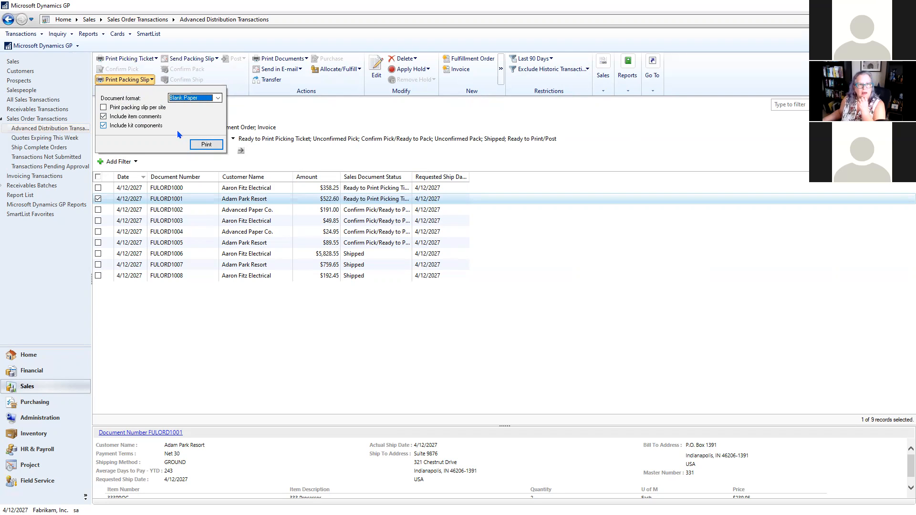
pyautogui.click(206, 144)
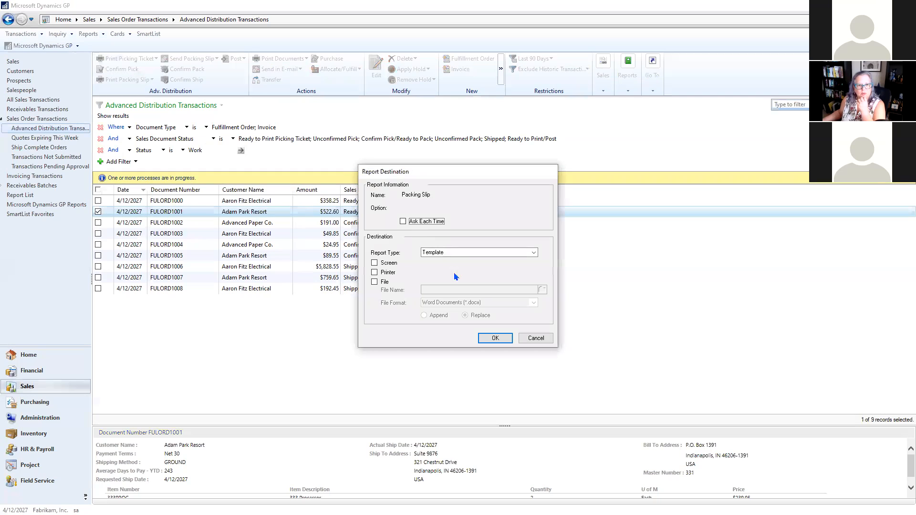
pyautogui.click(390, 265)
pyautogui.click(495, 338)
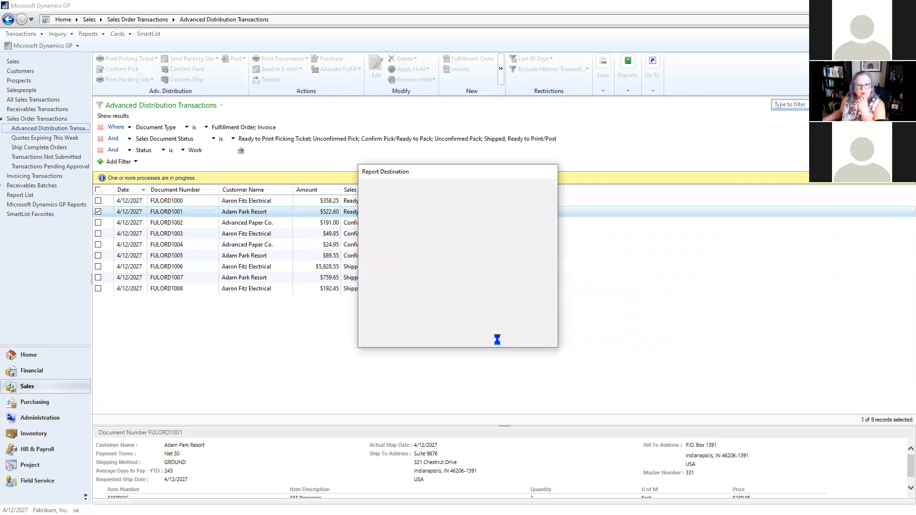
pyautogui.click(535, 337)
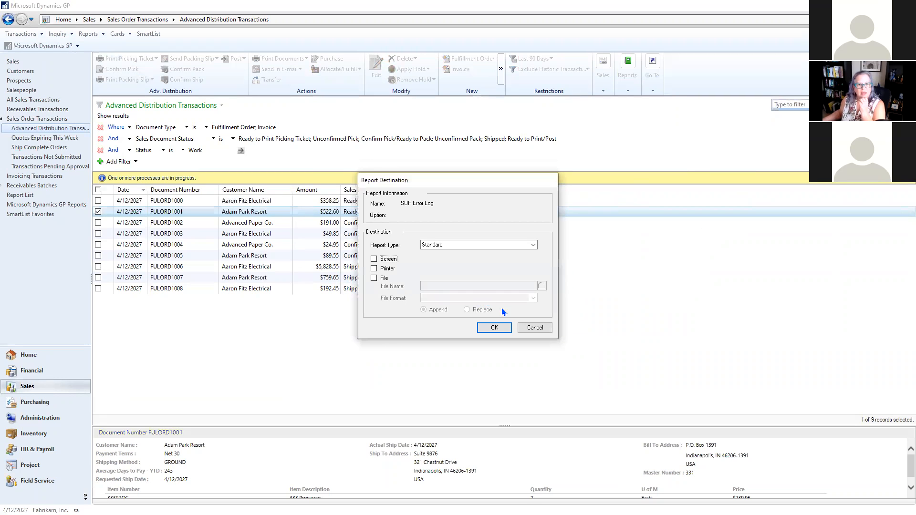
pyautogui.click(546, 331)
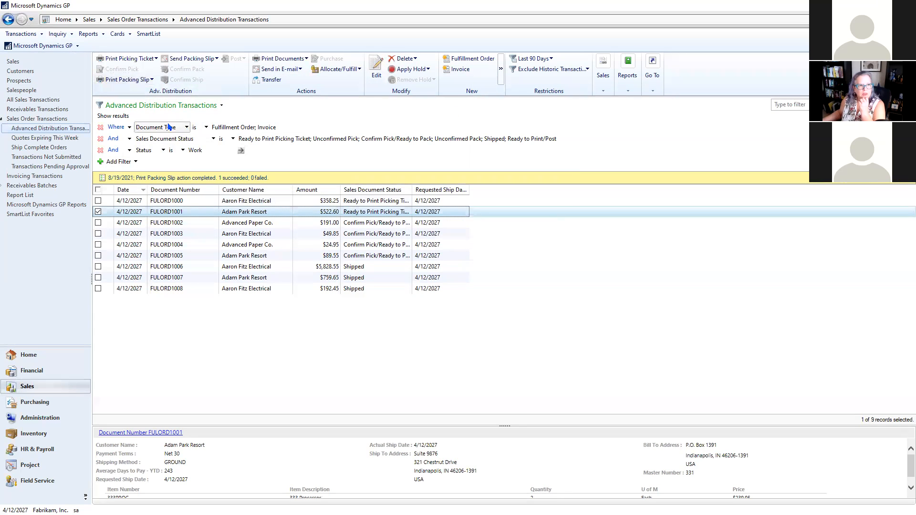
# Refresh the Advanced Distribution Transactions list and mark the first Aaron Fitz Electrical fulfillment order, dismissing the message bar.
pyautogui.click(221, 105)
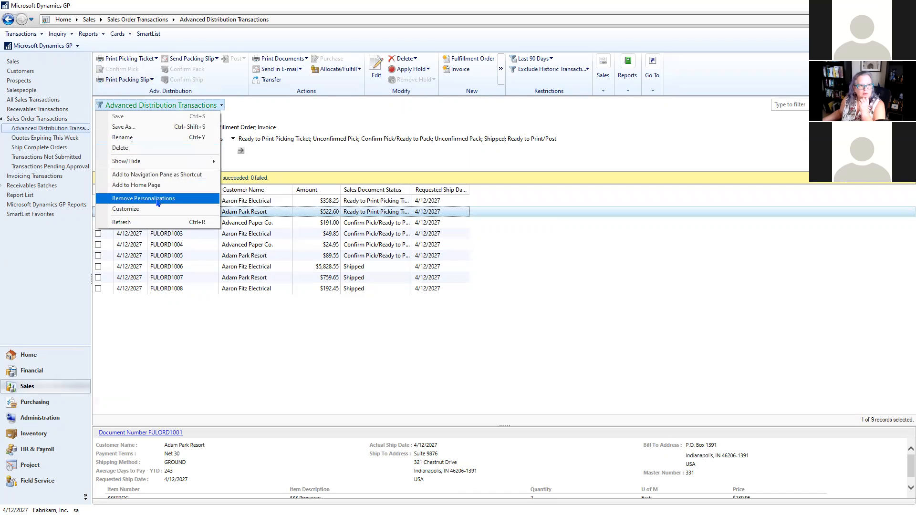
pyautogui.click(137, 222)
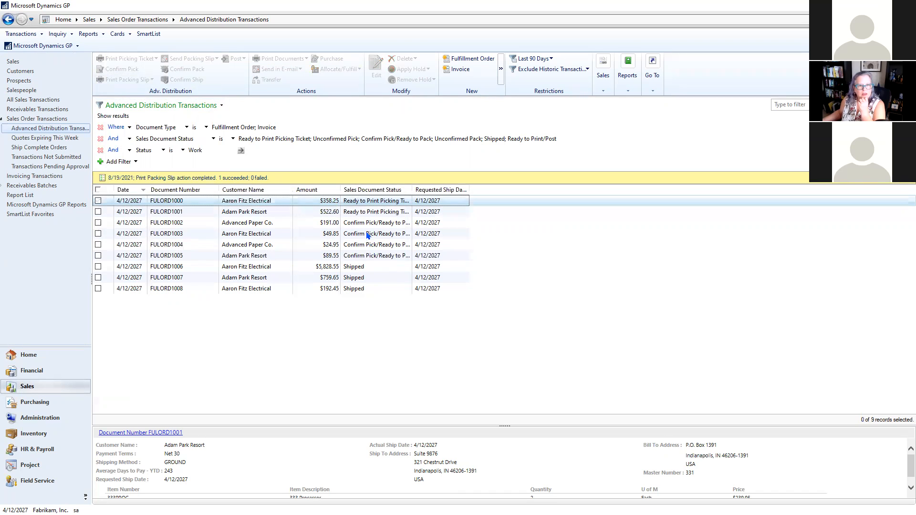
pyautogui.click(98, 201)
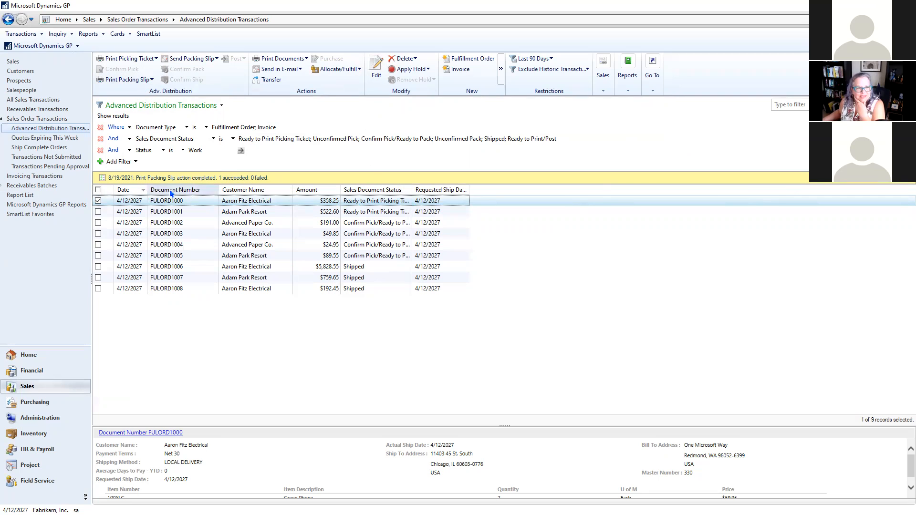
pyautogui.click(865, 184)
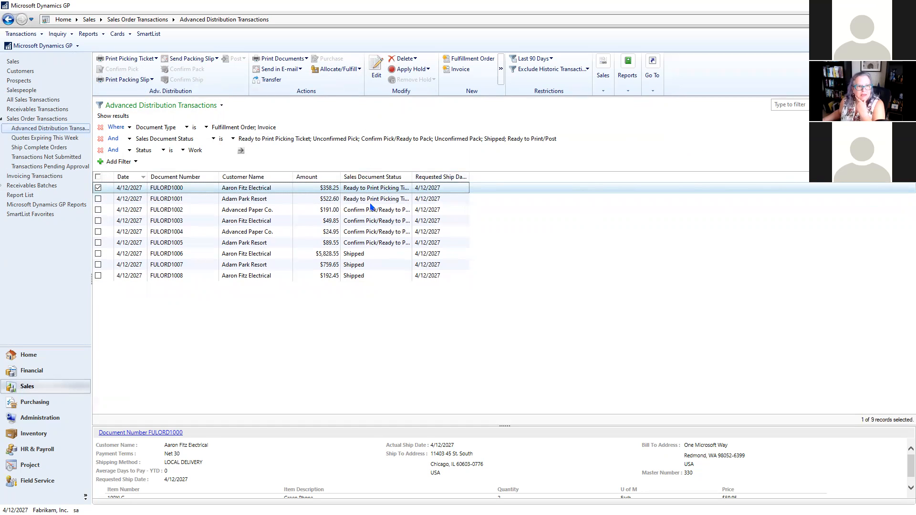
# Look through the additional commands available for the marked Aaron Fitz Electrical fulfillment order.
pyautogui.click(98, 189)
pyautogui.click(98, 189)
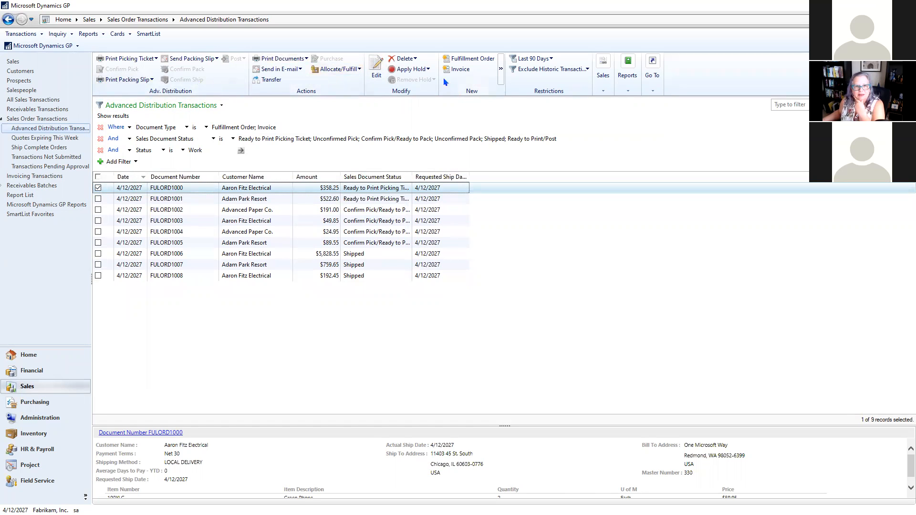
pyautogui.click(501, 74)
pyautogui.click(587, 95)
pyautogui.click(652, 86)
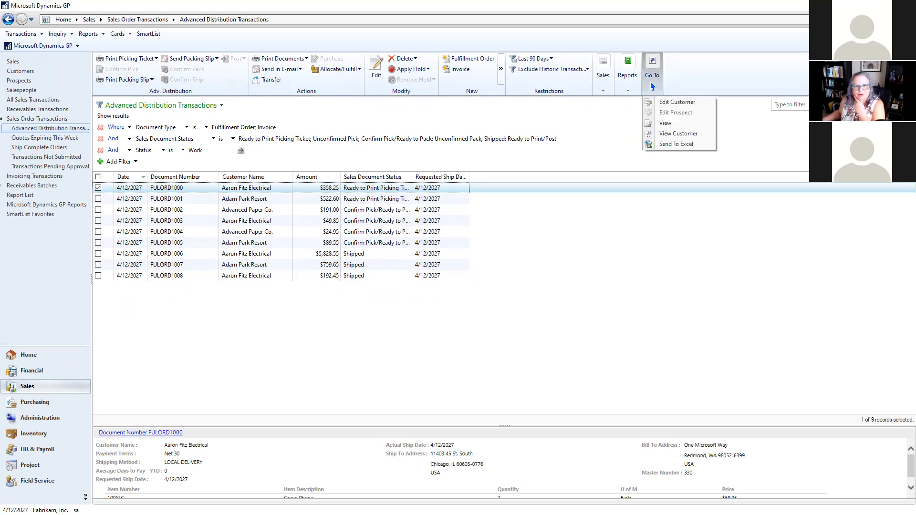
pyautogui.click(603, 153)
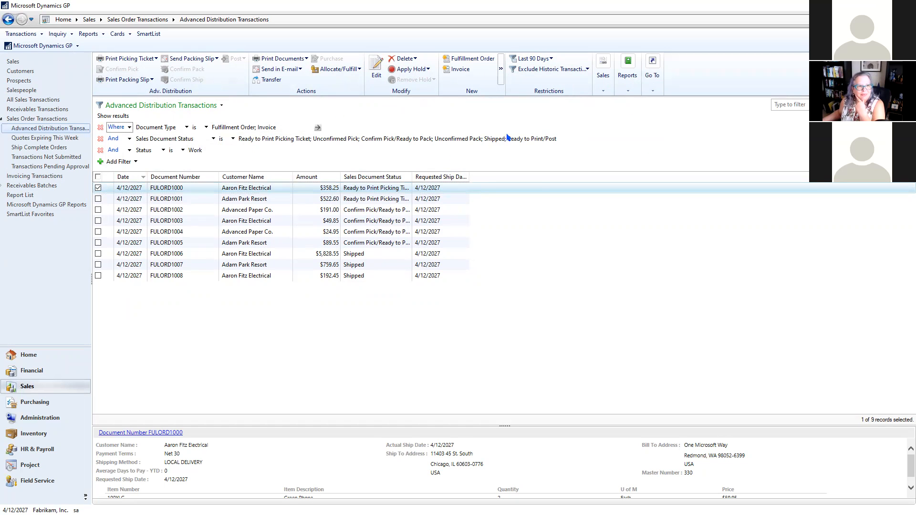
pyautogui.click(421, 191)
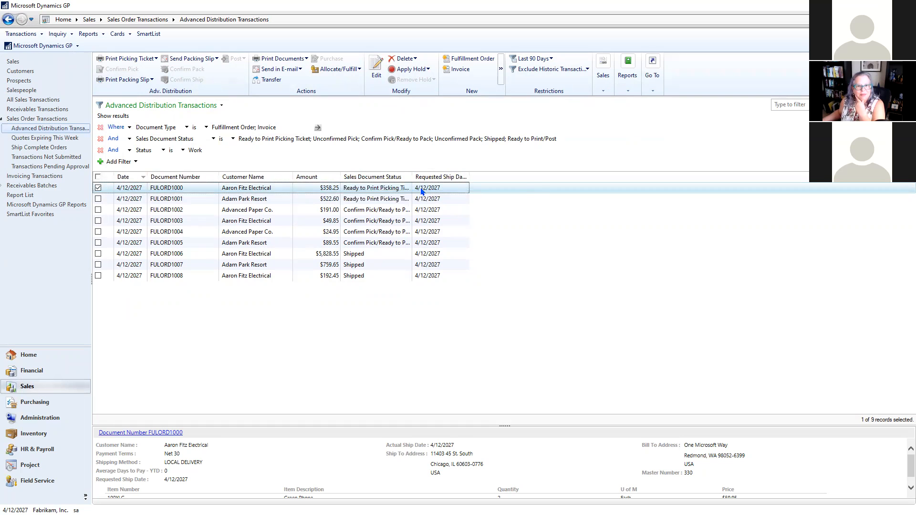
# Open the marked order in Sales Transaction Entry, check its Go To and Actions options, and close it.
pyautogui.doubleClick(422, 191)
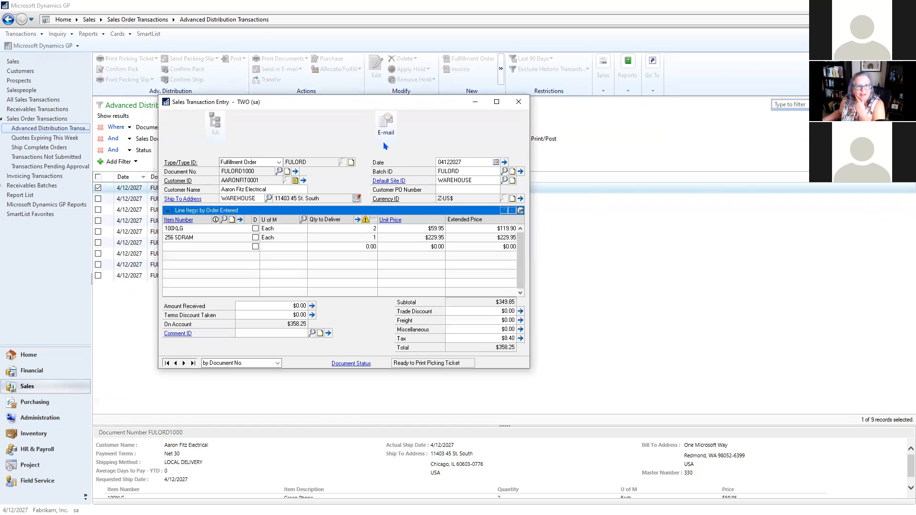
pyautogui.click(321, 139)
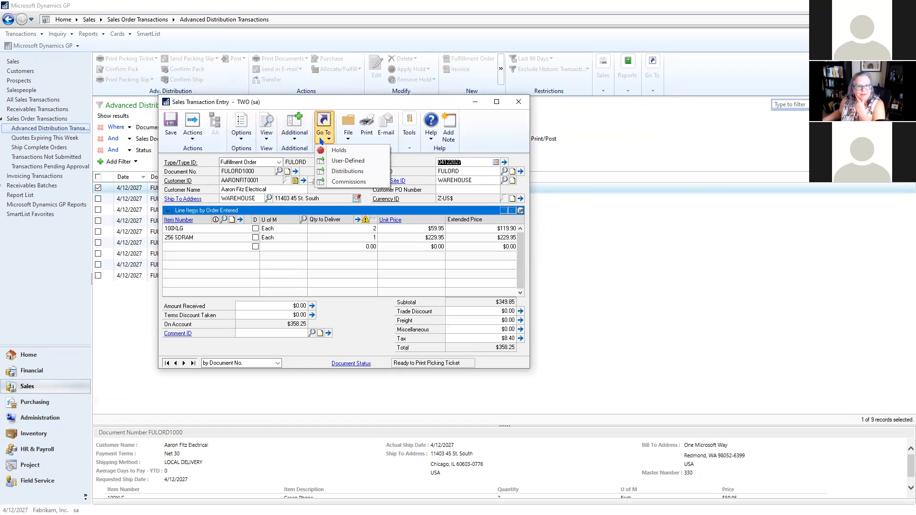
pyautogui.click(200, 137)
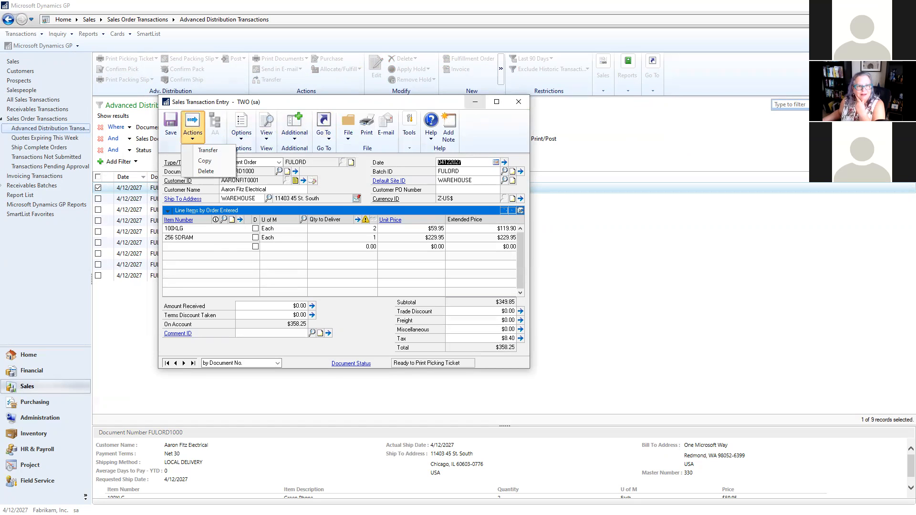
pyautogui.click(518, 102)
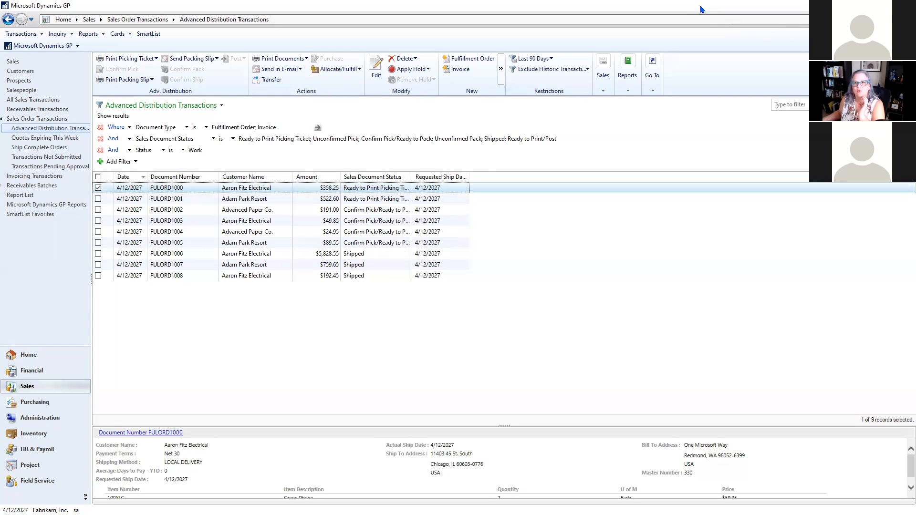
# Return to Power Query Editor and refresh the Sales Transactions preview.
pyautogui.moveTo(779, 23); pyautogui.dragTo(462, 2)
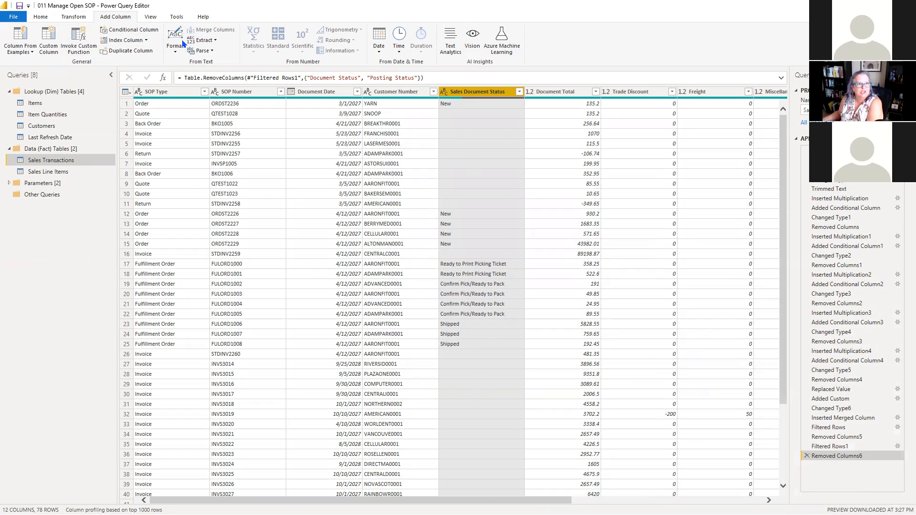
pyautogui.click(71, 19)
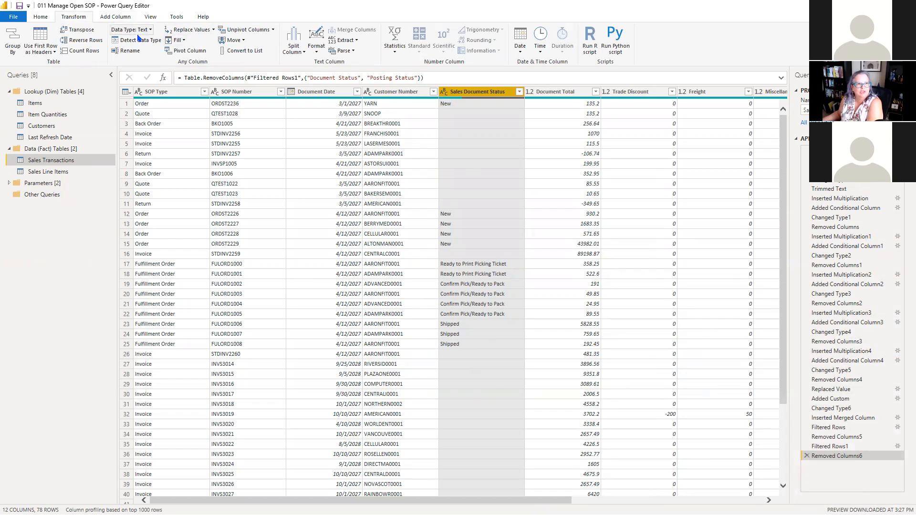
pyautogui.click(48, 18)
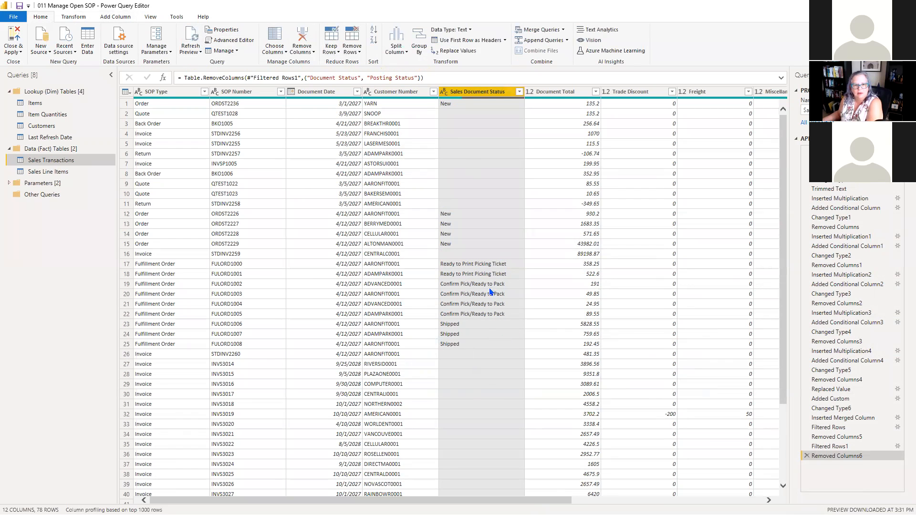
pyautogui.click(197, 50)
pyautogui.click(200, 63)
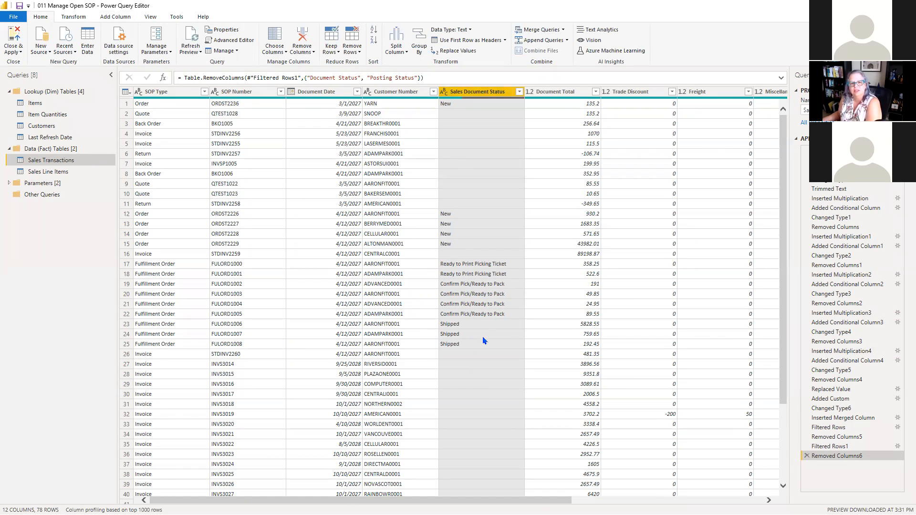
# Examine the Sales Document Status of the Adam Park Resort fulfillment order at Ready to Print Picking Ticket.
pyautogui.click(227, 276)
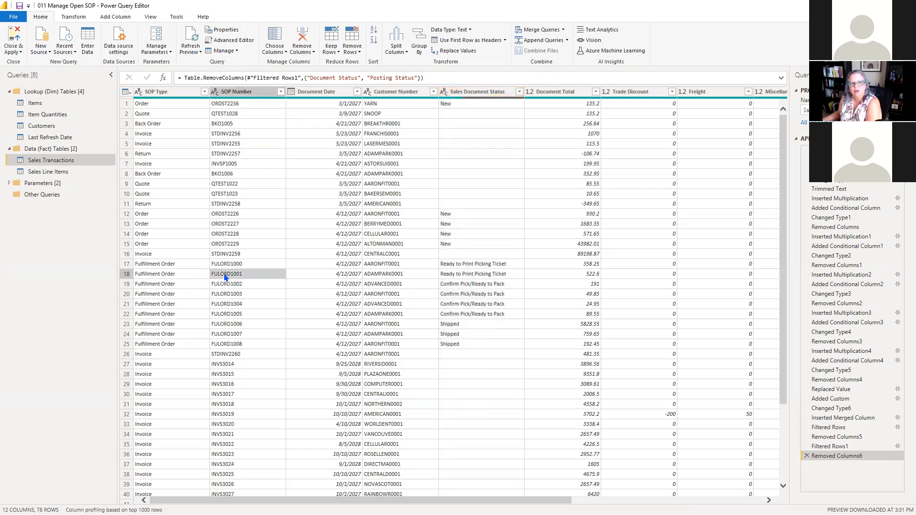
pyautogui.click(461, 277)
pyautogui.click(461, 285)
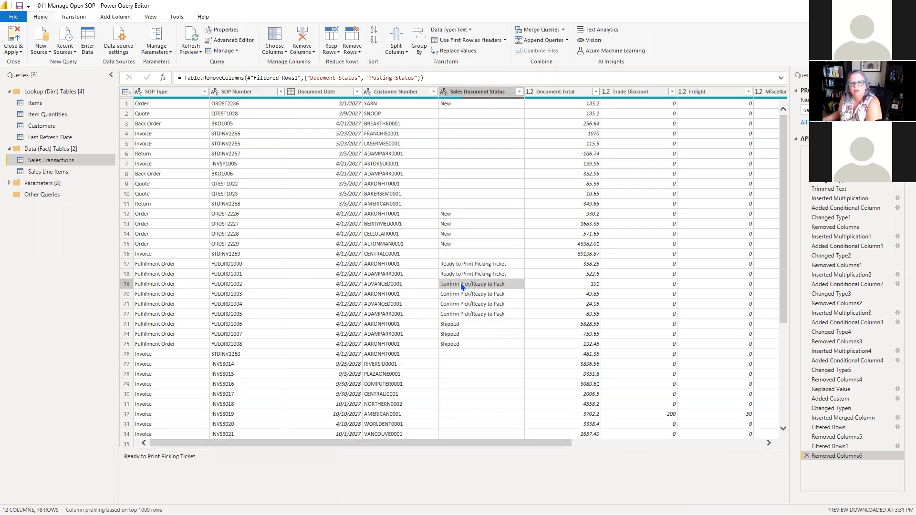
pyautogui.click(464, 275)
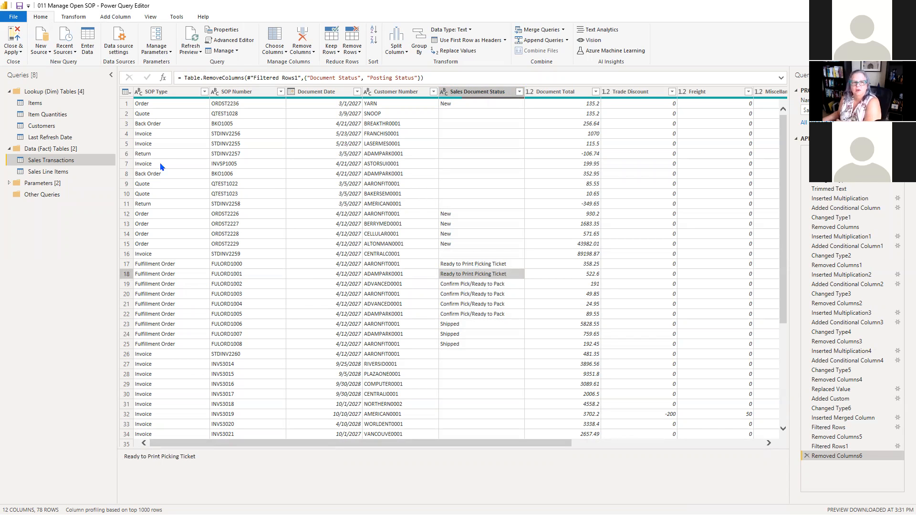
# Open the Sales Line Items query and examine its cost, price, SOP Index and Gross Margin columns.
pyautogui.click(82, 171)
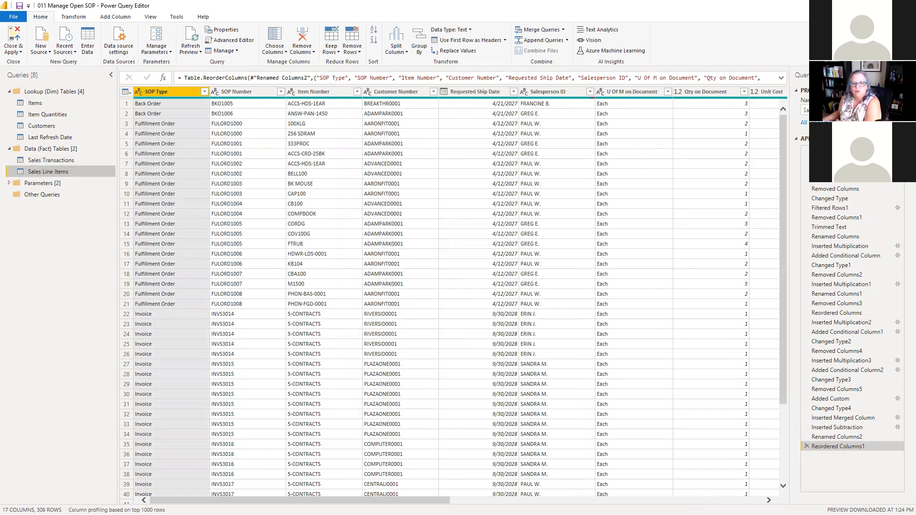
pyautogui.click(606, 499)
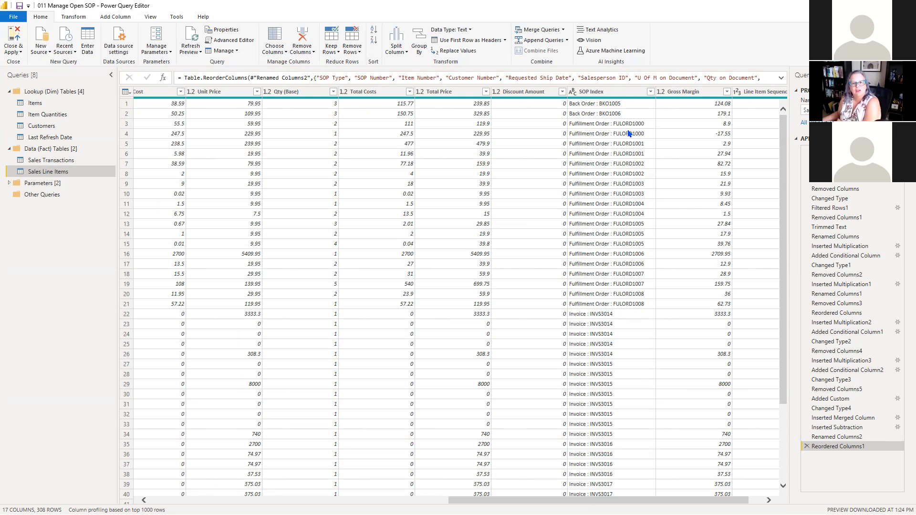
# Change the data type of the Line Item Sequence column in Sales Line Items to Text.
pyautogui.hscroll(1, 659, 364)
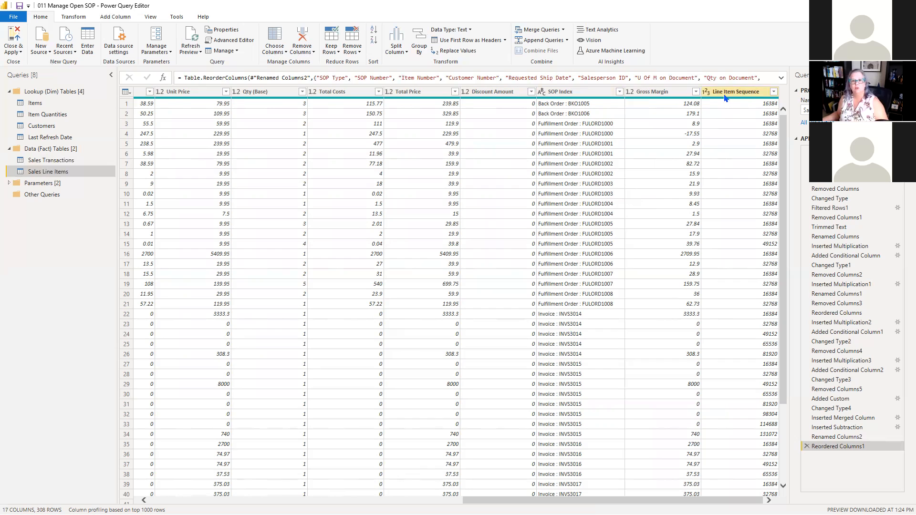
pyautogui.click(706, 92)
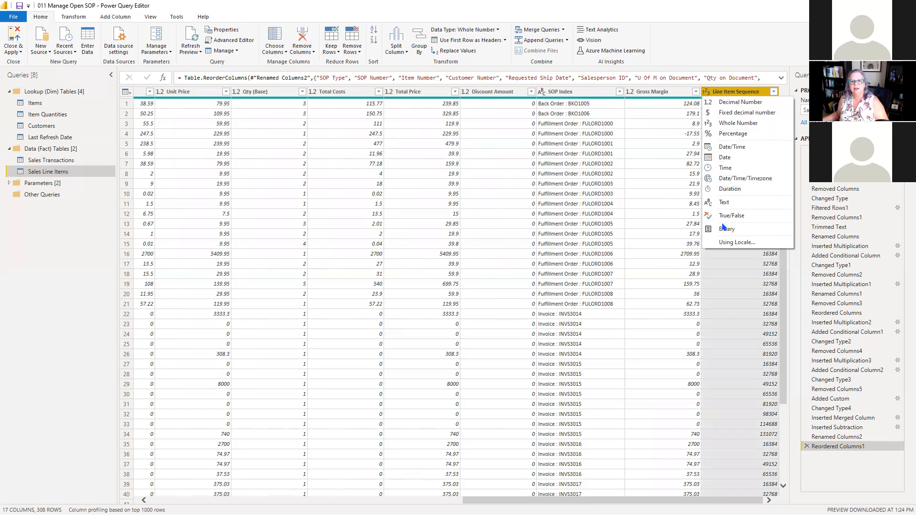
pyautogui.click(724, 202)
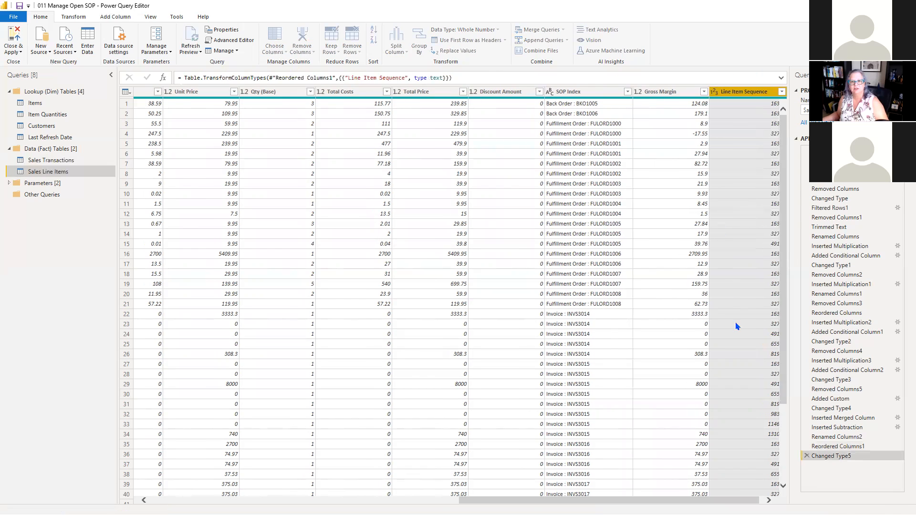
# Add a merged column named SOP Line Index from SOP Index and Line Item Sequence, using the custom separator " : ".
pyautogui.click(559, 92)
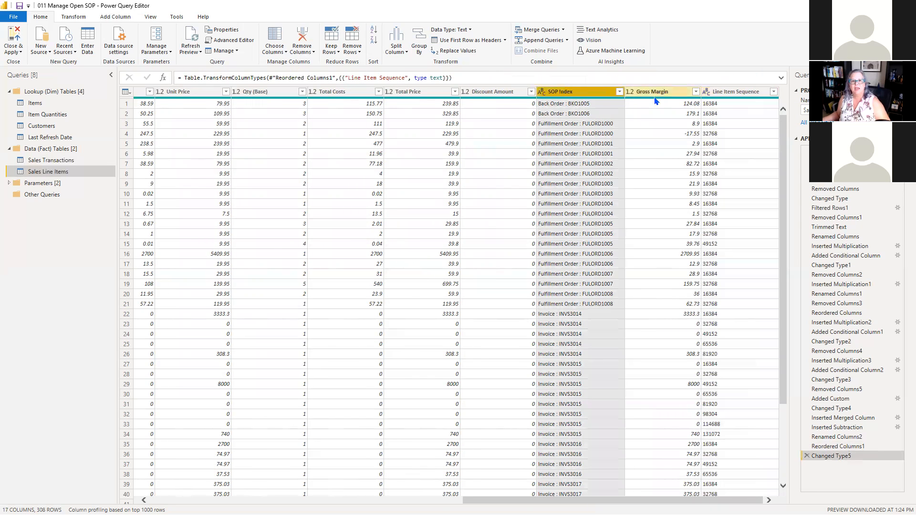
pyautogui.keyDown('ctrl'); pyautogui.click(747, 91); pyautogui.keyUp('ctrl')
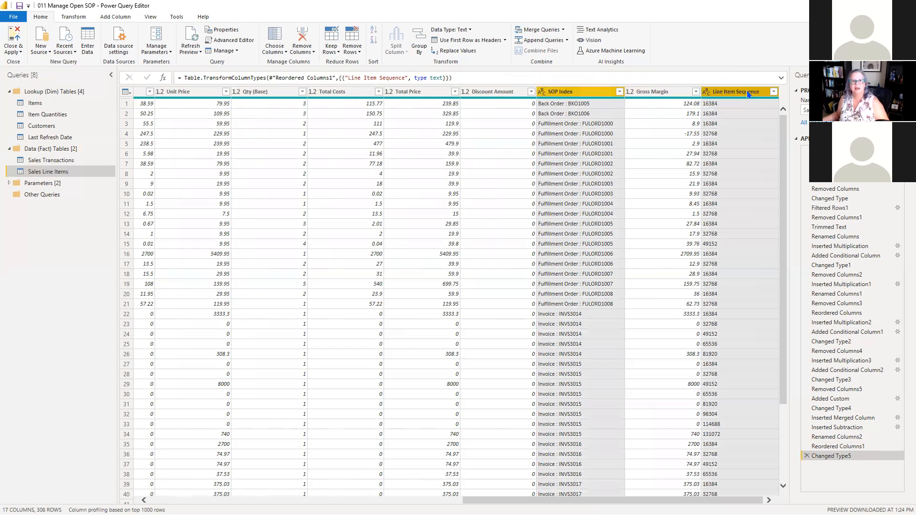
pyautogui.click(117, 17)
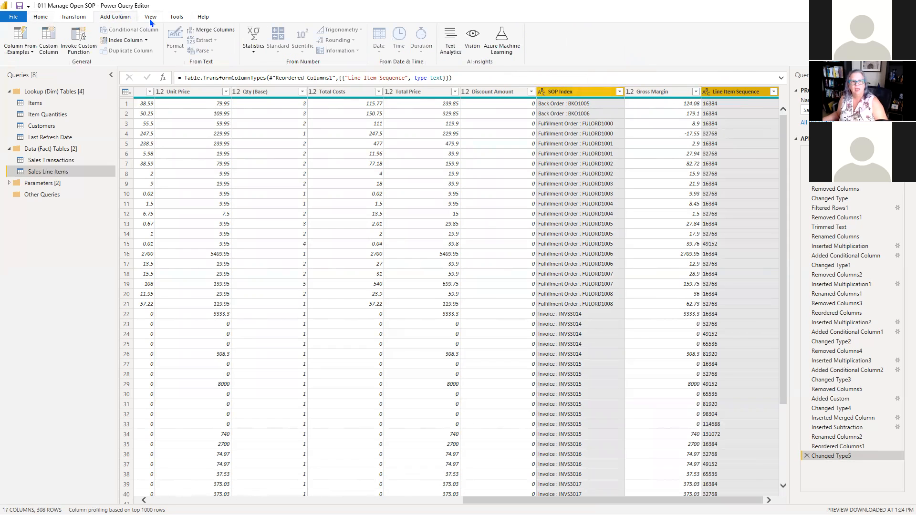
pyautogui.click(214, 30)
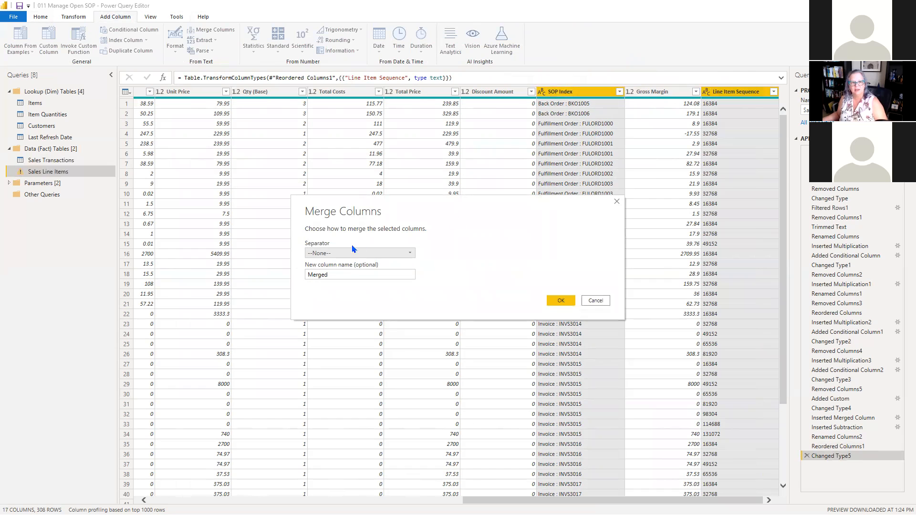
pyautogui.click(353, 252)
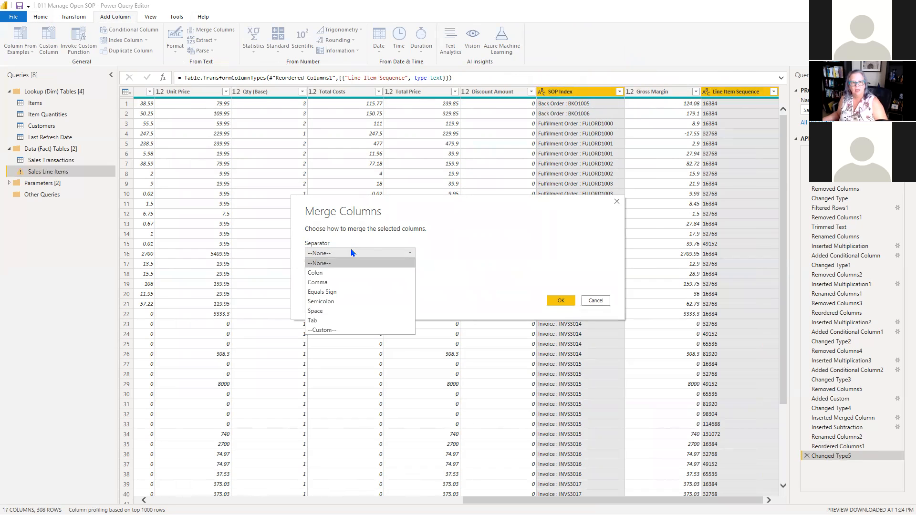
pyautogui.click(322, 335)
pyautogui.write(':')
pyautogui.doubleClick(336, 286)
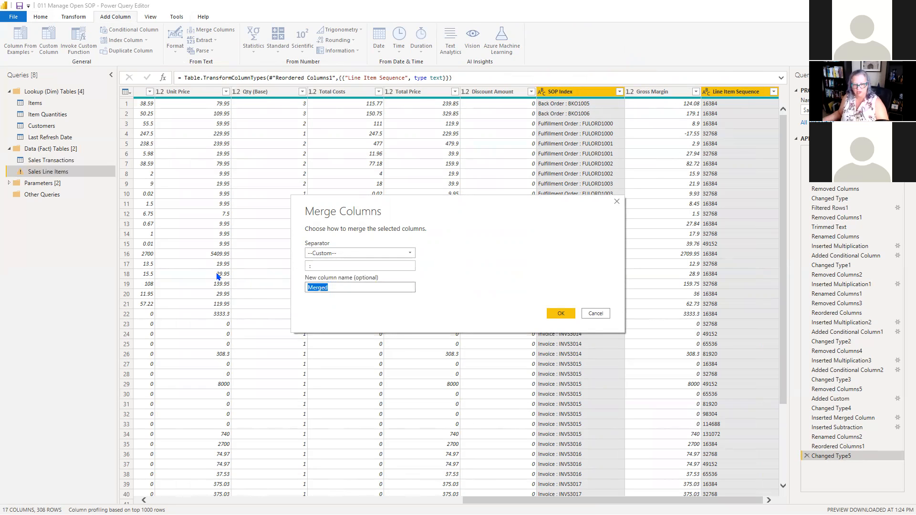
pyautogui.write('SOP ')
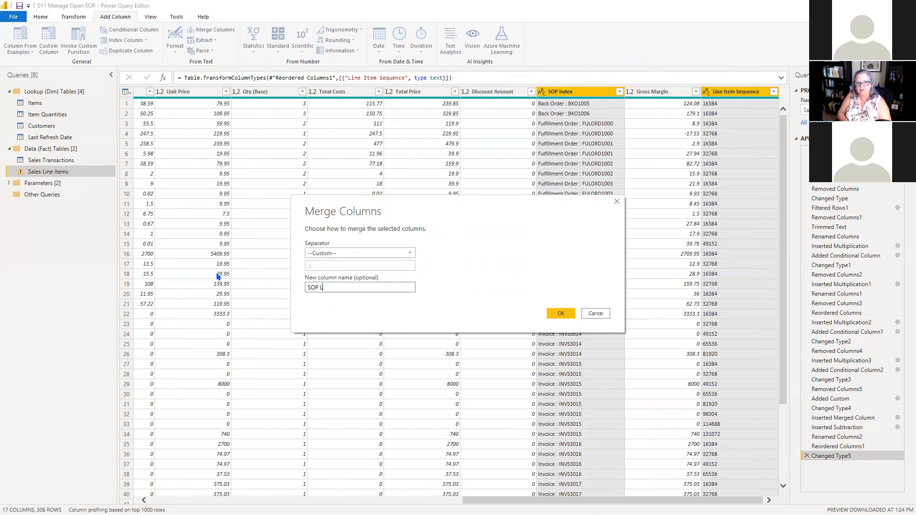
pyautogui.write('Line Index')
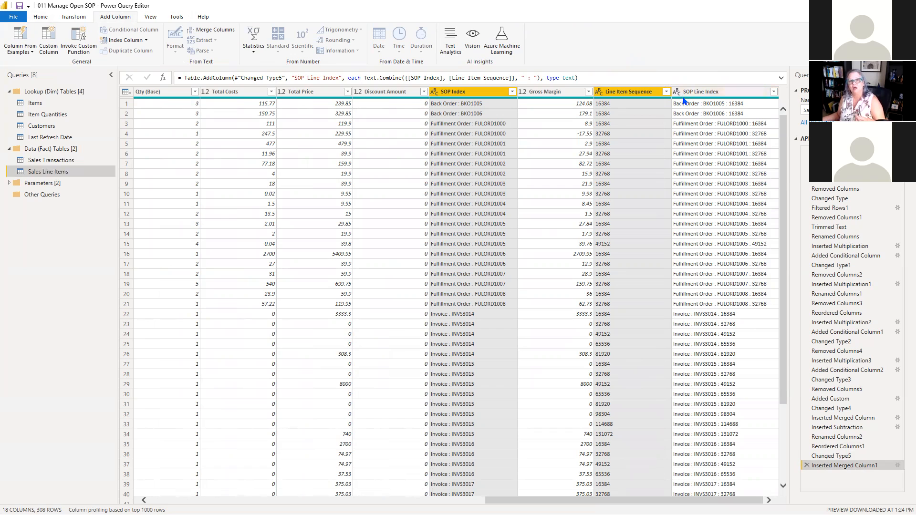
# Remove the SOP Index and Line Item Sequence columns from the Sales Line Items query.
pyautogui.moveTo(684, 99)
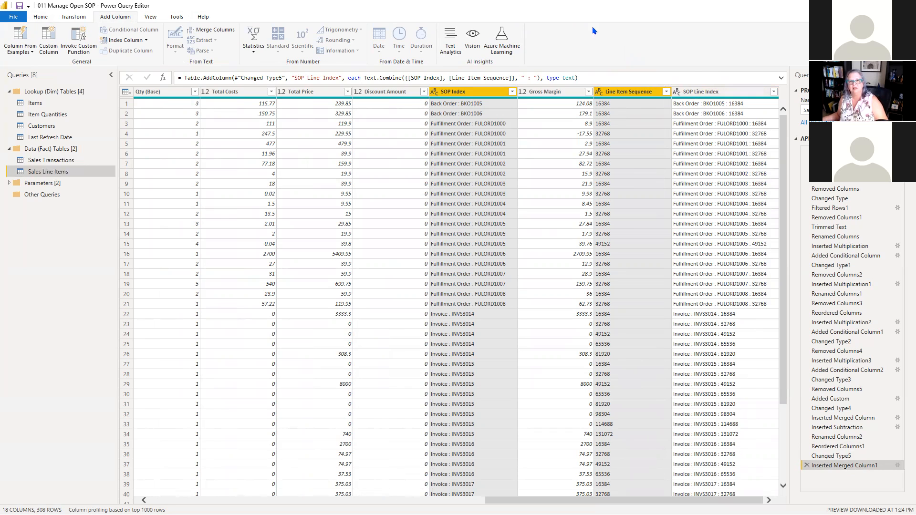
pyautogui.rightClick(622, 96)
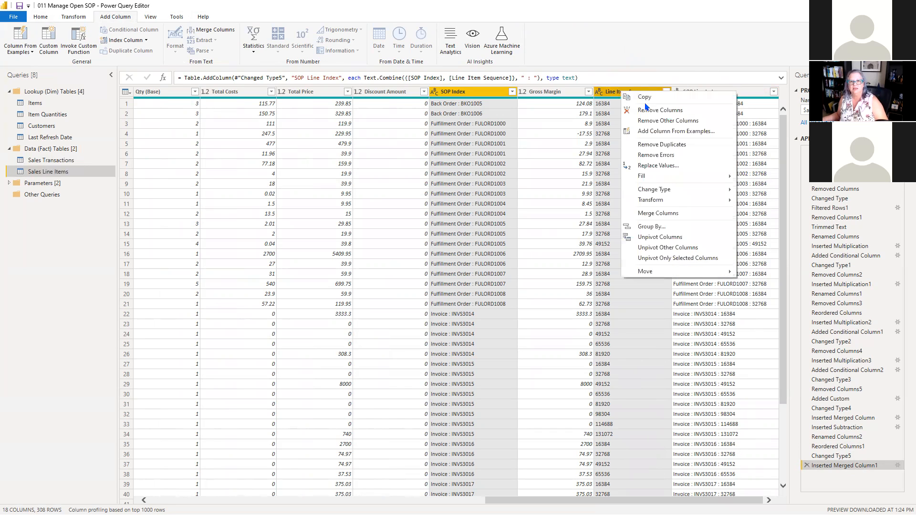
pyautogui.click(647, 111)
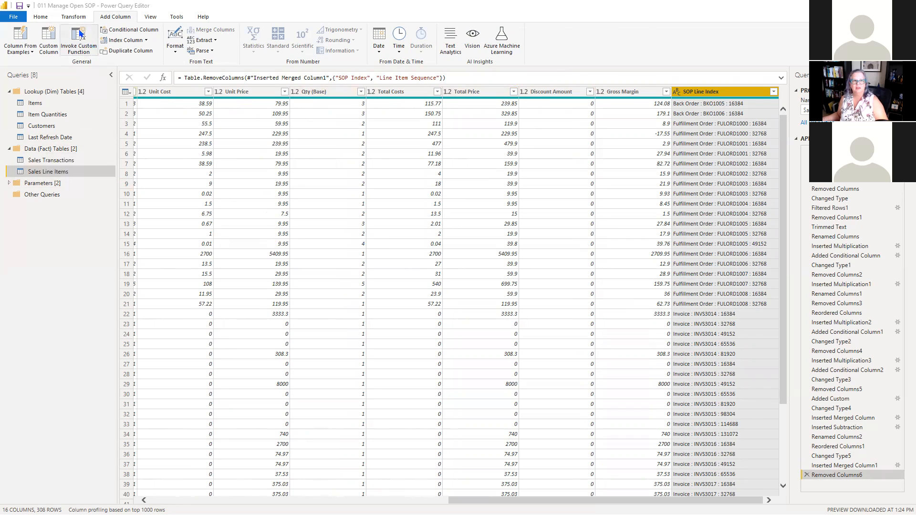
# Close and apply the query changes, and check the Sales Line Items fields in the data model diagram.
pyautogui.click(40, 16)
pyautogui.click(19, 31)
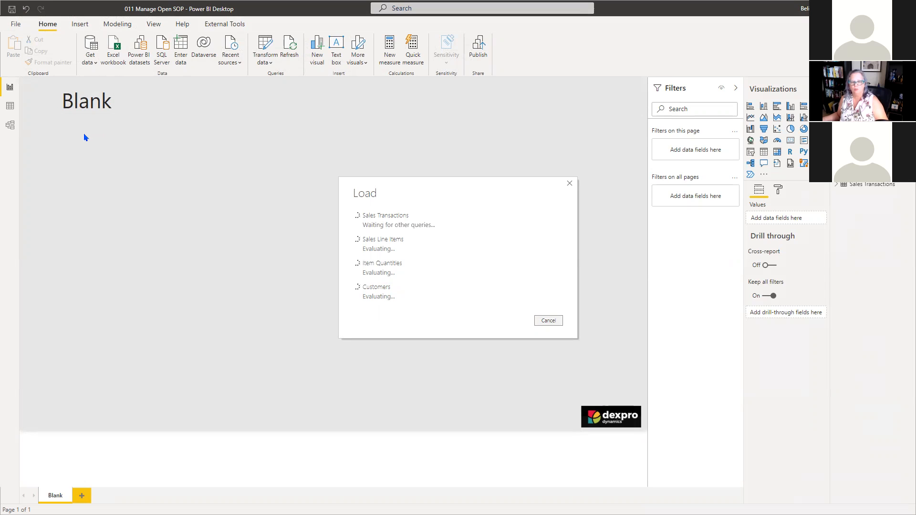
pyautogui.click(10, 126)
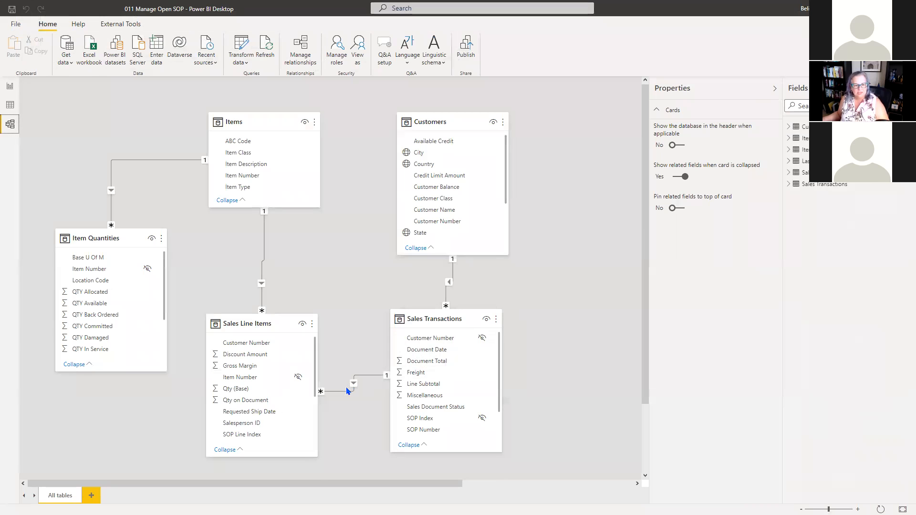
pyautogui.scroll(-4, 281, 410)
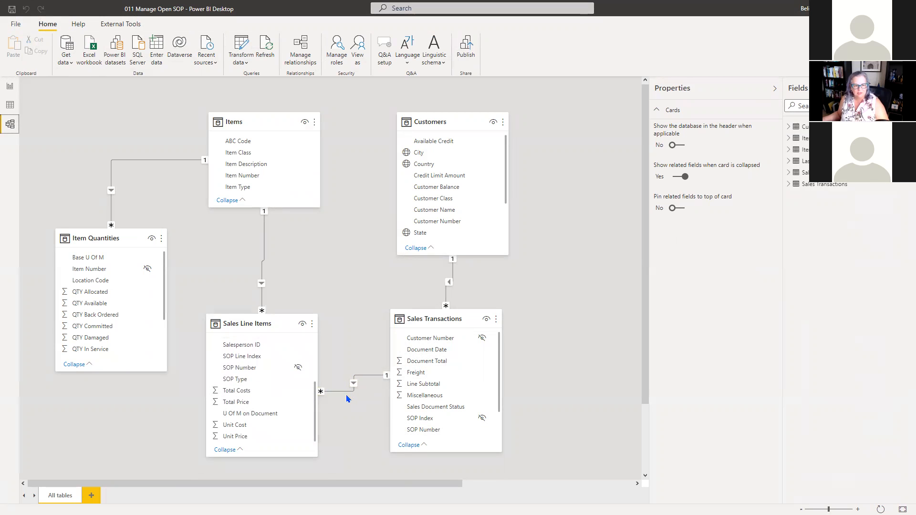
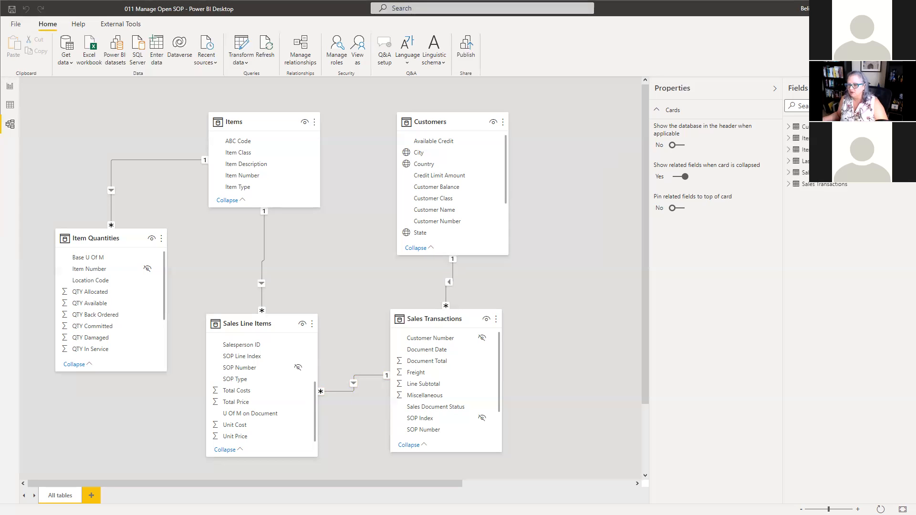
# Switch to the Open SOP report and examine the tables and relationships in its data model.
pyautogui.click(200, 486)
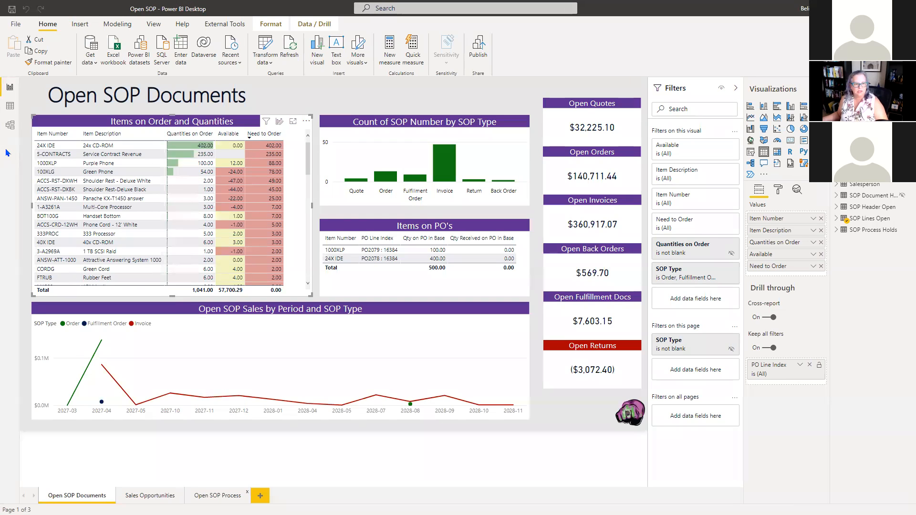
pyautogui.click(10, 126)
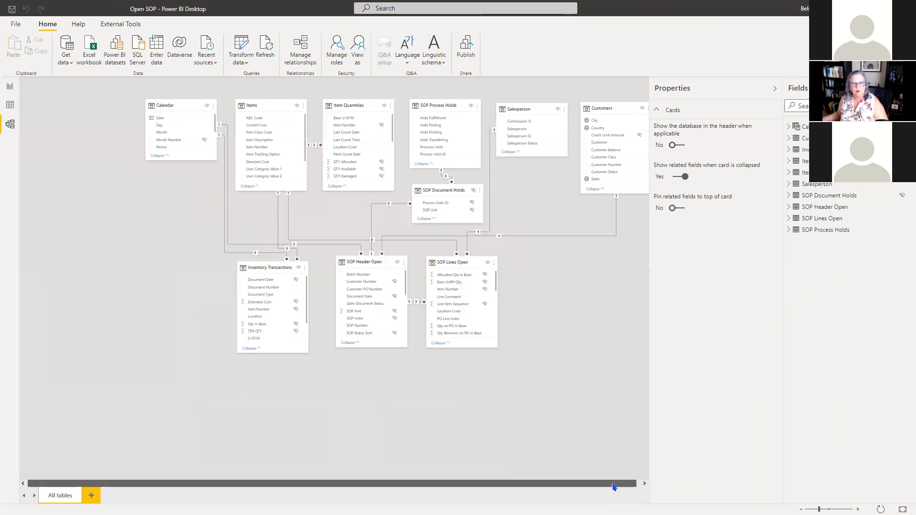
pyautogui.moveTo(614, 485); pyautogui.dragTo(653, 484)
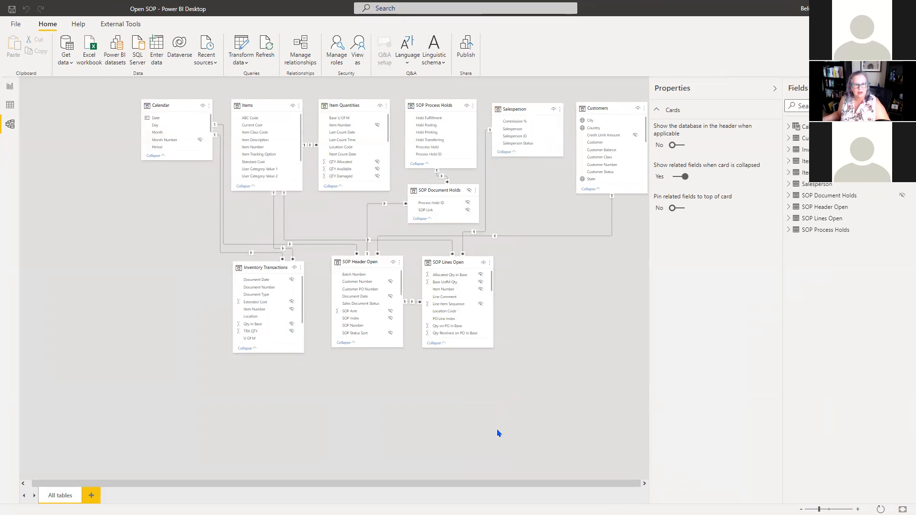
pyautogui.scroll(5, 497, 442)
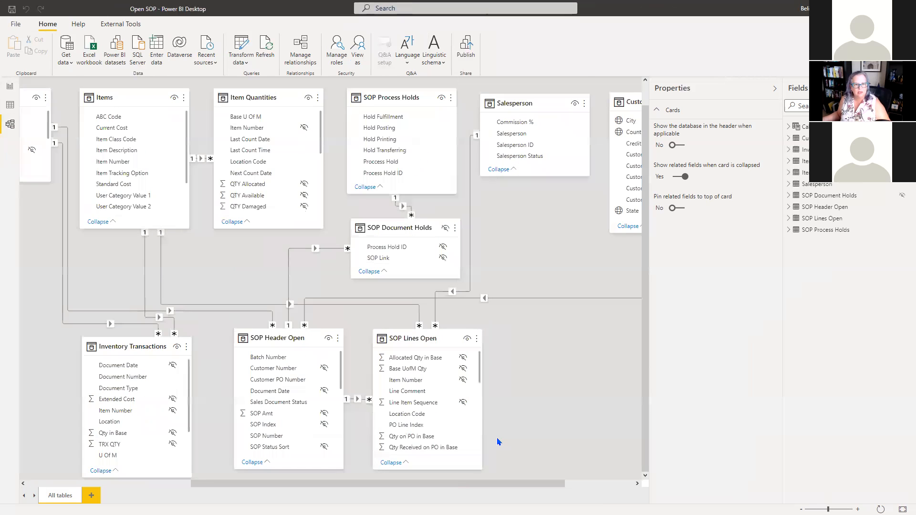
# Inspect the relationship between SOP Document Holds and SOP Header Open, view the Salesperson and Customers links, and return to the report view.
pyautogui.doubleClick(289, 275)
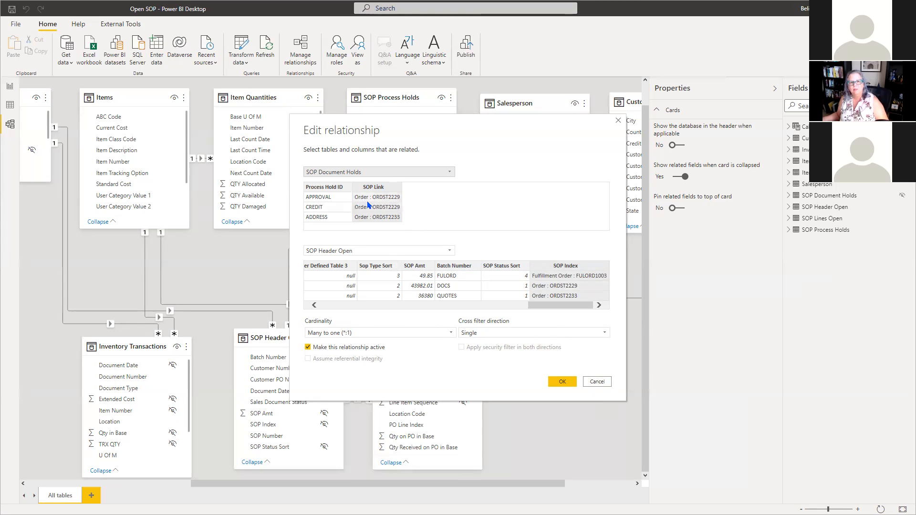
pyautogui.click(603, 385)
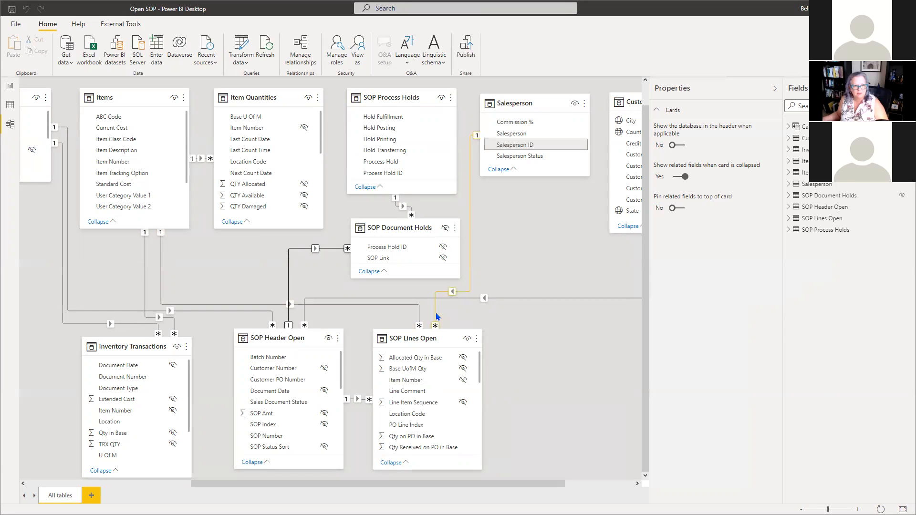
pyautogui.moveTo(545, 485); pyautogui.dragTo(633, 498)
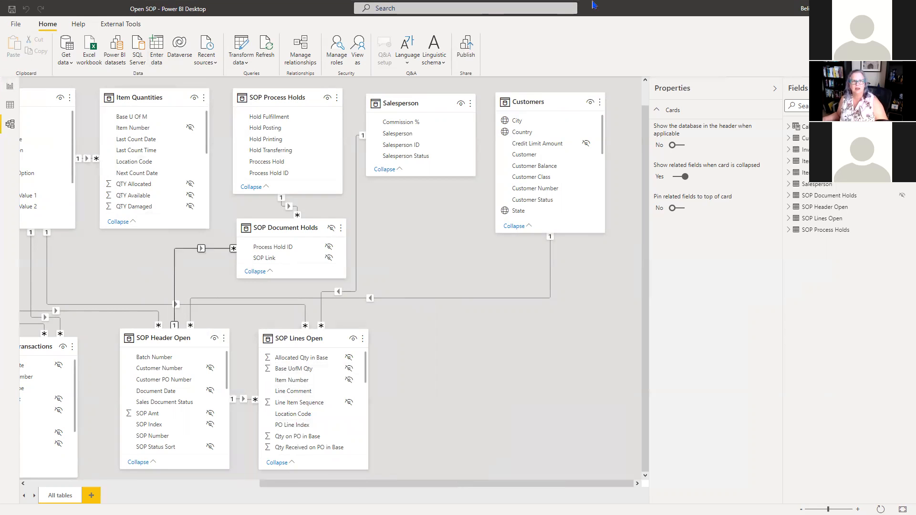
pyautogui.click(10, 87)
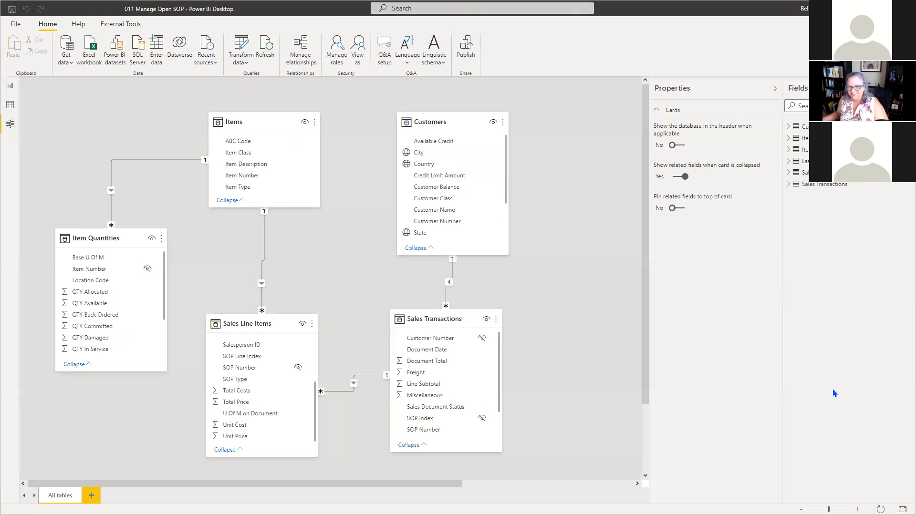
# In the 011 Manage Open SOP report, duplicate the Blank page and name the copy SOP Documents.
pyautogui.click(6, 88)
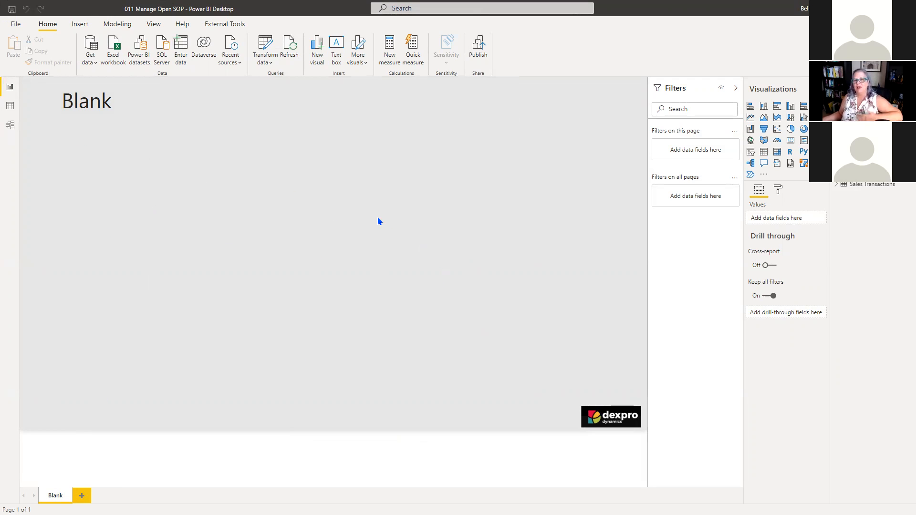
pyautogui.rightClick(54, 499)
pyautogui.click(85, 476)
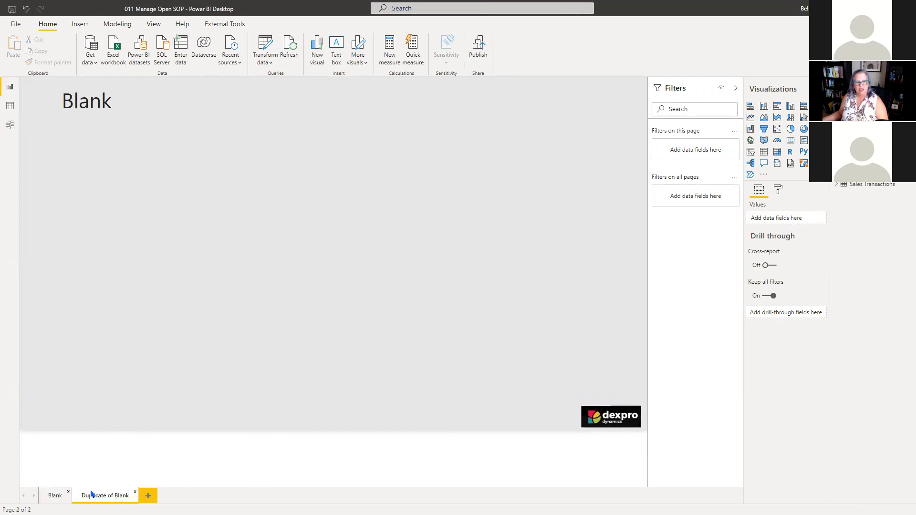
pyautogui.doubleClick(97, 496)
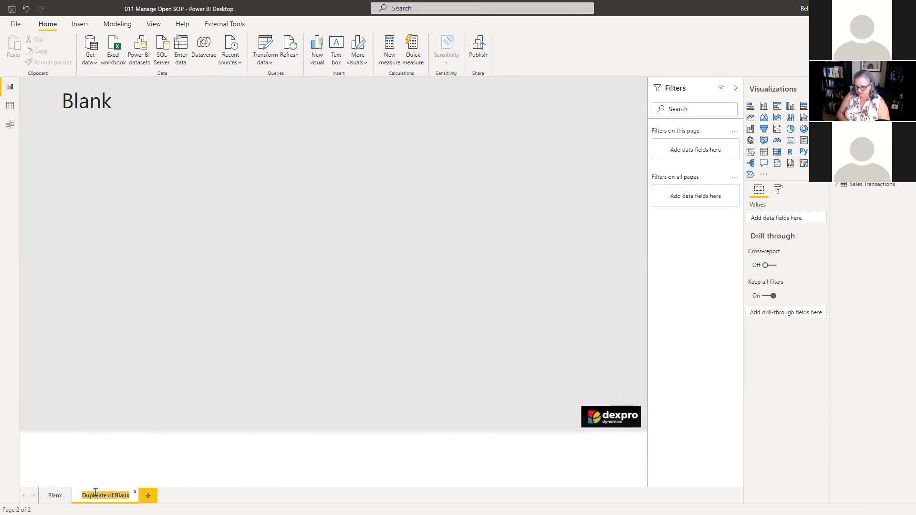
pyautogui.write('SOP Documents')
pyautogui.click(127, 239)
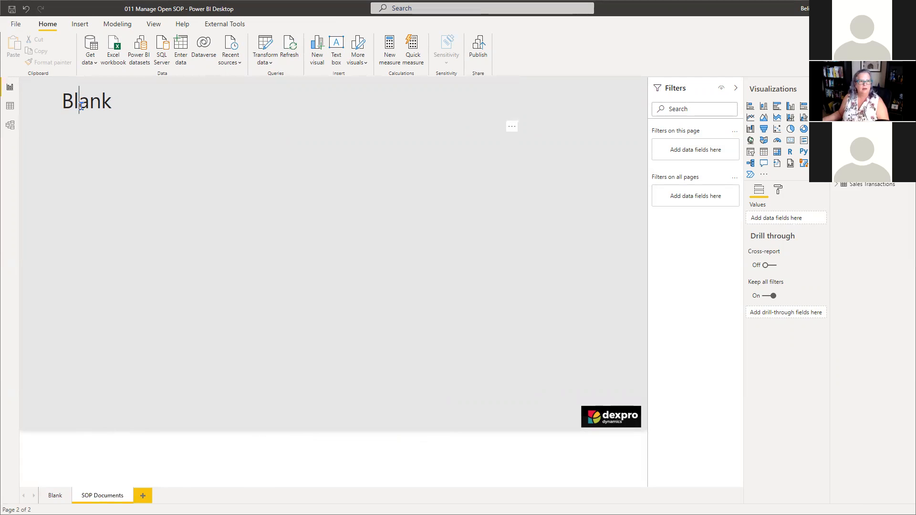
# Replace the title text on the SOP Documents page with "SOP Documents as of".
pyautogui.doubleClick(81, 106)
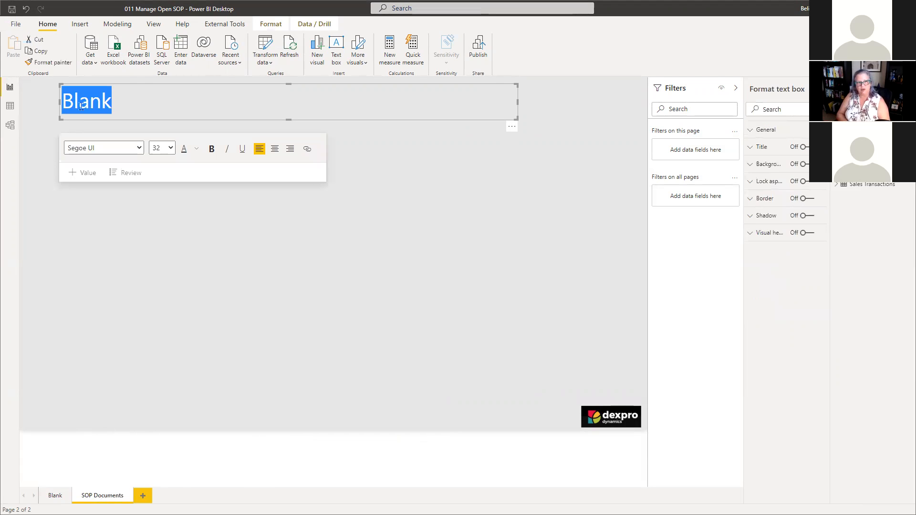
pyautogui.write('SOP Docu')
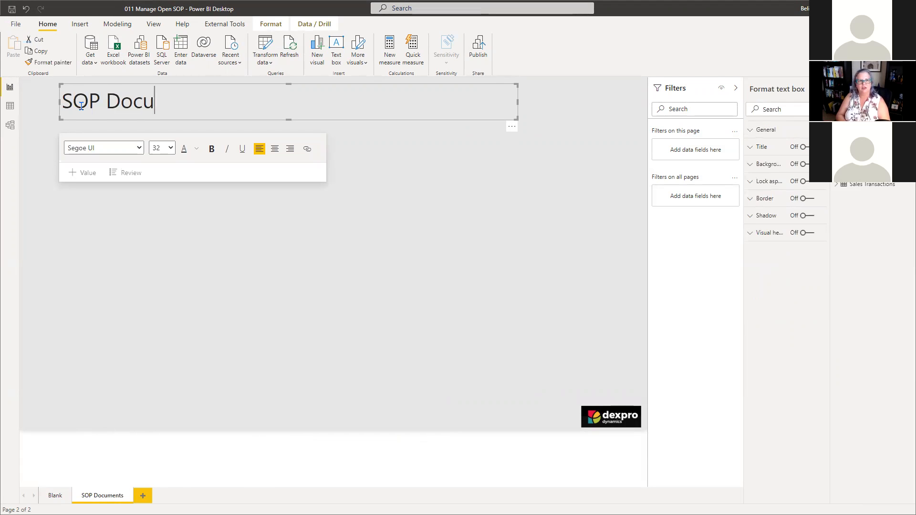
pyautogui.write('ments as of')
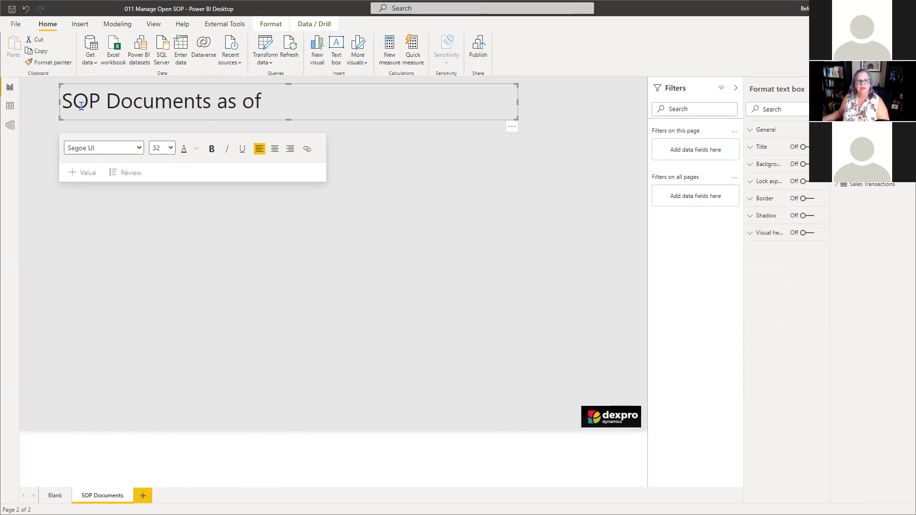
# Start a dynamic value at the end of the SOP Documents title, using the suggested query ending in "last refresh date time".
pyautogui.click(93, 175)
pyautogui.click(121, 221)
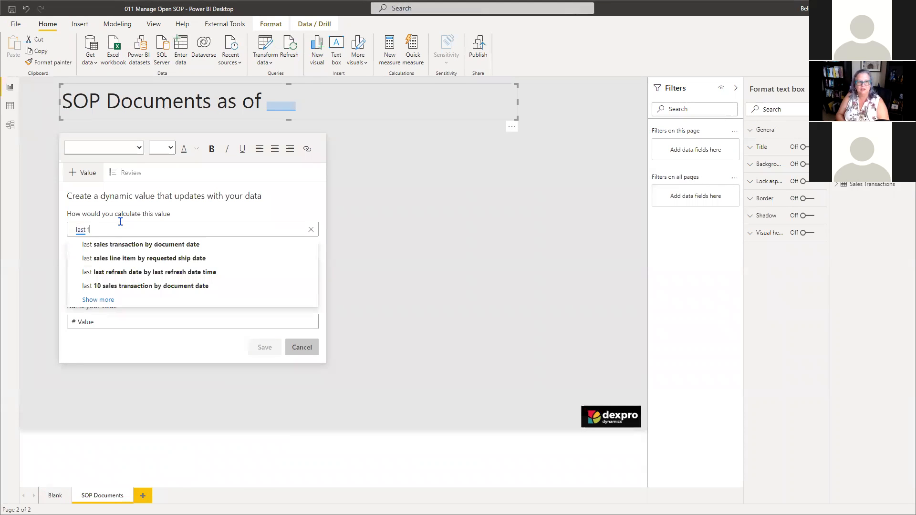
pyautogui.write('resh date')
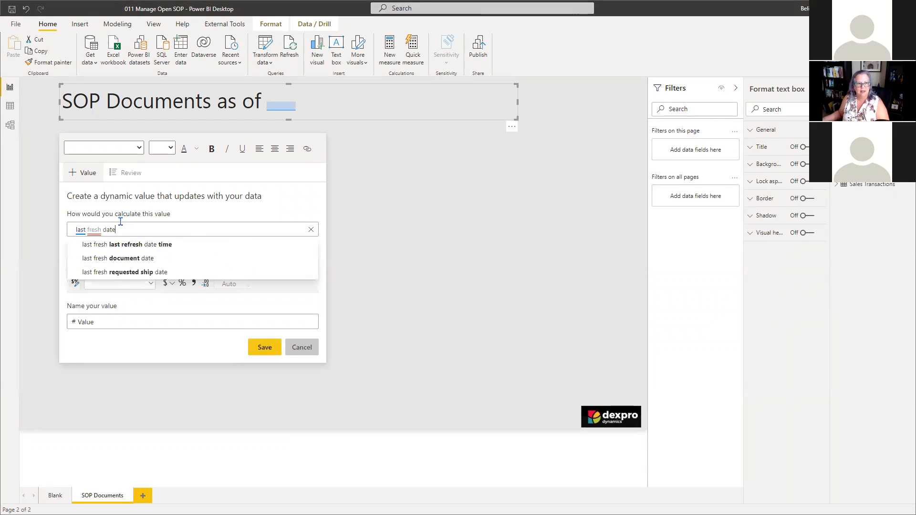
pyautogui.click(139, 246)
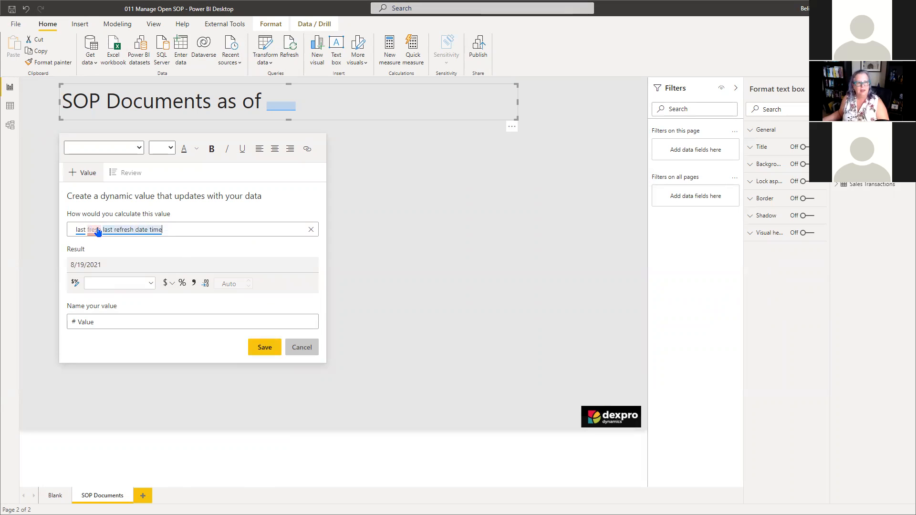
# Trim the value's query to "last refresh date time" and save the value into the title.
pyautogui.click(67, 229)
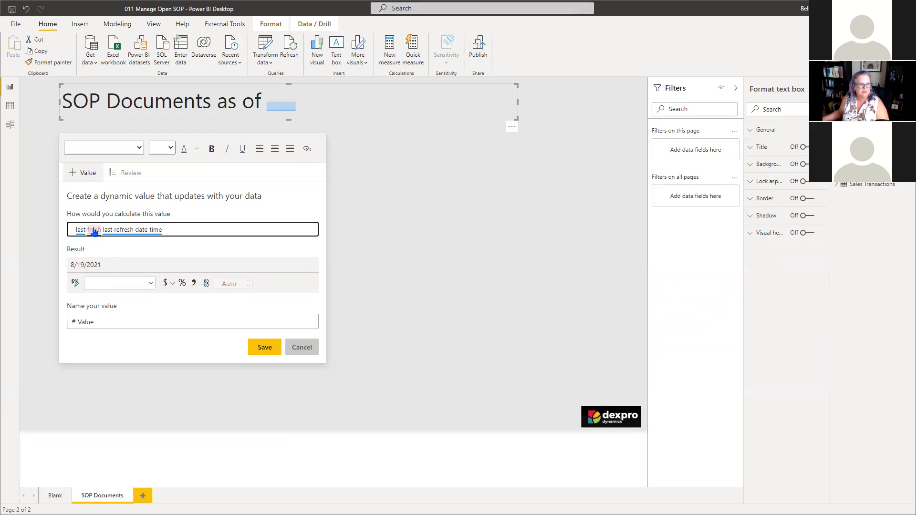
pyautogui.click(91, 233)
pyautogui.press('BackSpace')
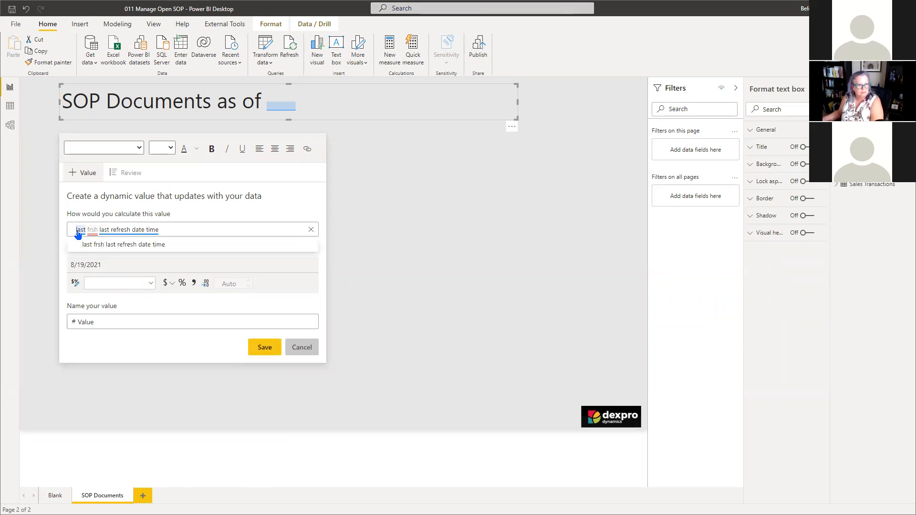
pyautogui.press('BackSpace')
pyautogui.press('BackSpace')
pyautogui.press('BackSpace')
pyautogui.press('BackSpace')
pyautogui.press('BackSpace')
pyautogui.press('BackSpace')
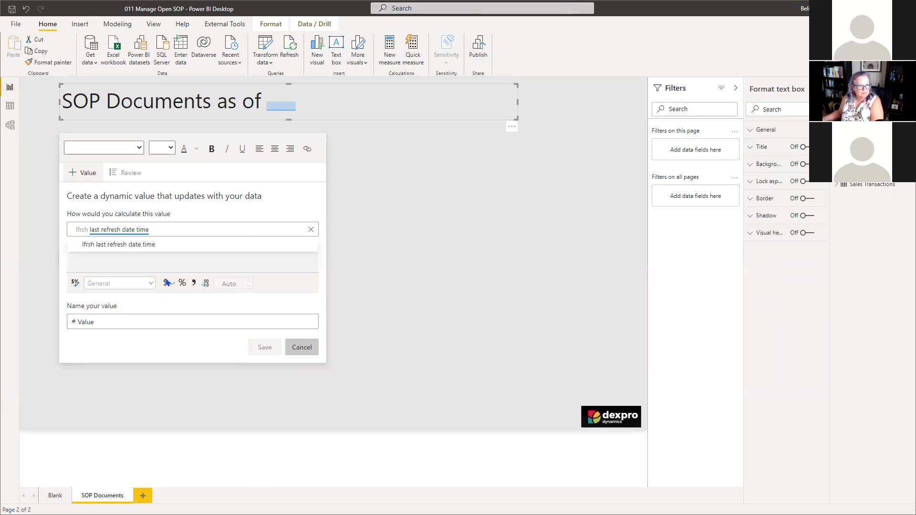
pyautogui.press('Delete')
pyautogui.press('Delete')
pyautogui.press('BackSpace')
pyautogui.click(144, 245)
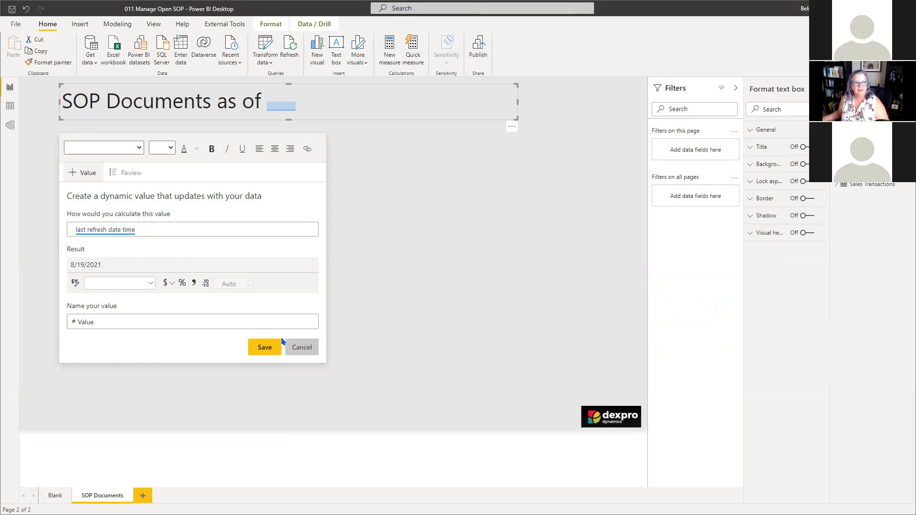
pyautogui.click(265, 348)
# Set the font size of the title's dynamic date to 32 and save the report.
pyautogui.moveTo(310, 102); pyautogui.dragTo(261, 103)
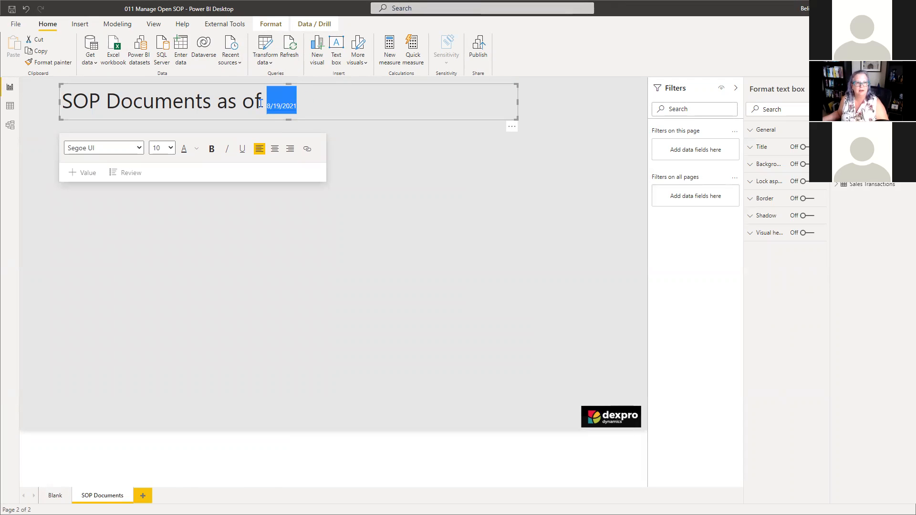
pyautogui.click(168, 149)
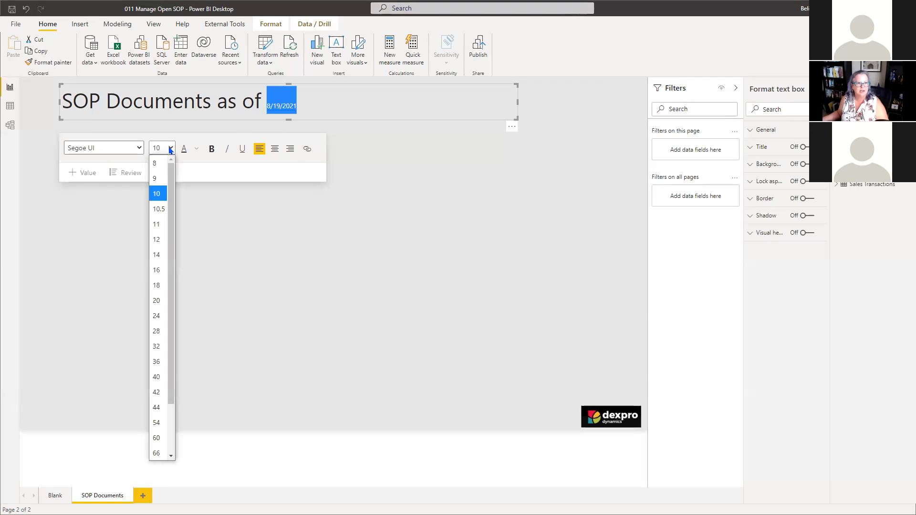
pyautogui.click(160, 348)
pyautogui.click(371, 222)
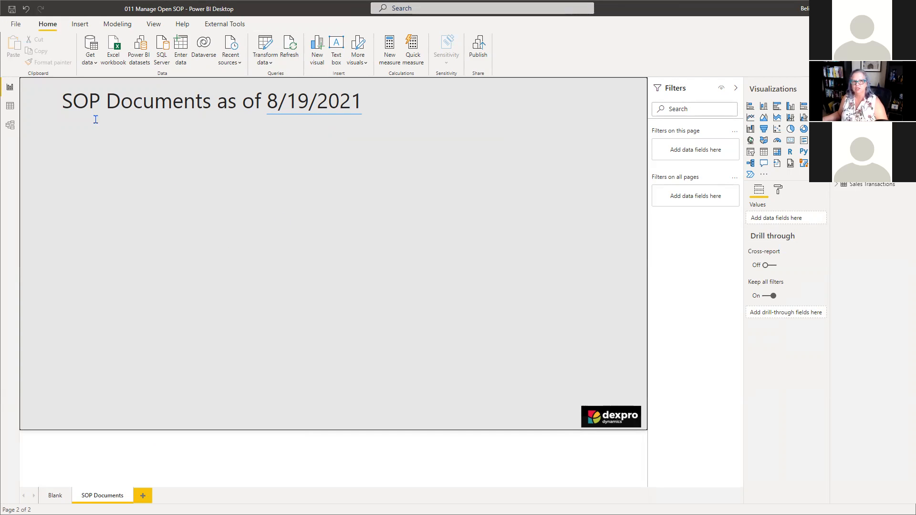
pyautogui.click(13, 8)
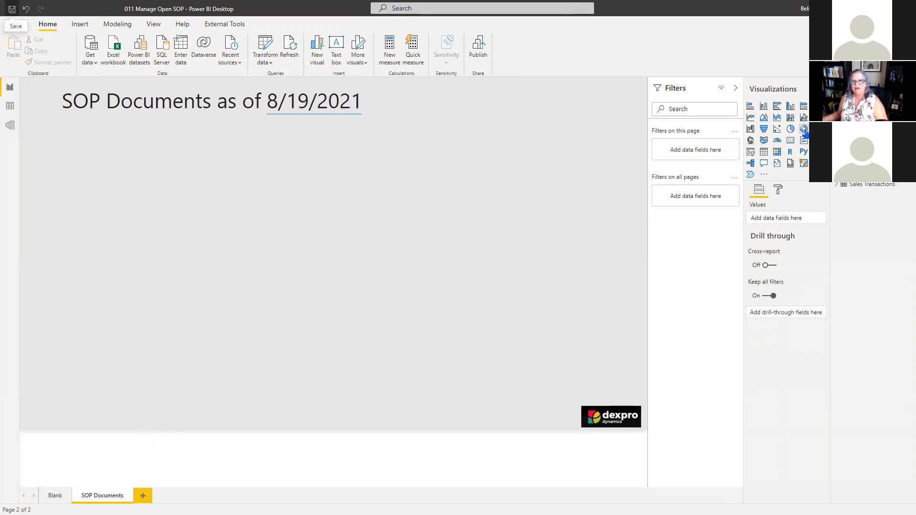
# Add a table visual and stretch it across the lower part of the page, just above the logo.
pyautogui.click(763, 151)
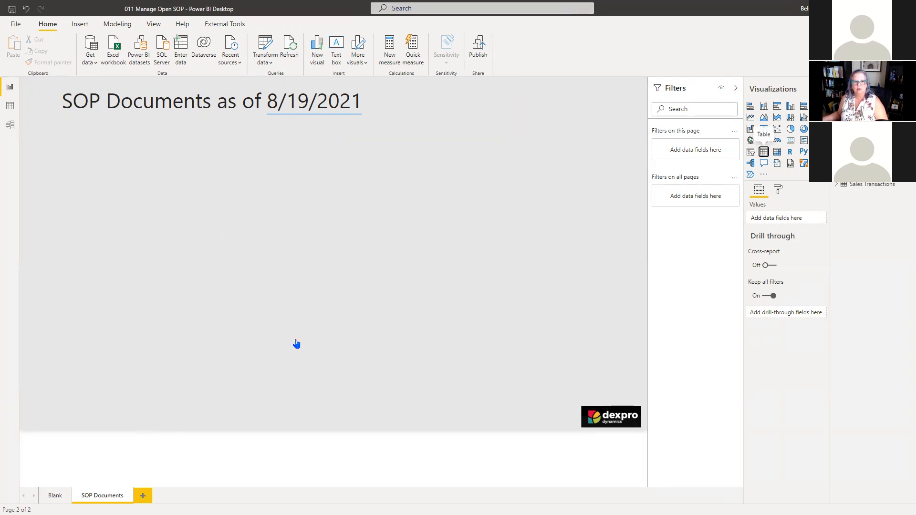
pyautogui.moveTo(227, 179); pyautogui.dragTo(199, 331)
pyautogui.moveTo(486, 323); pyautogui.dragTo(637, 313)
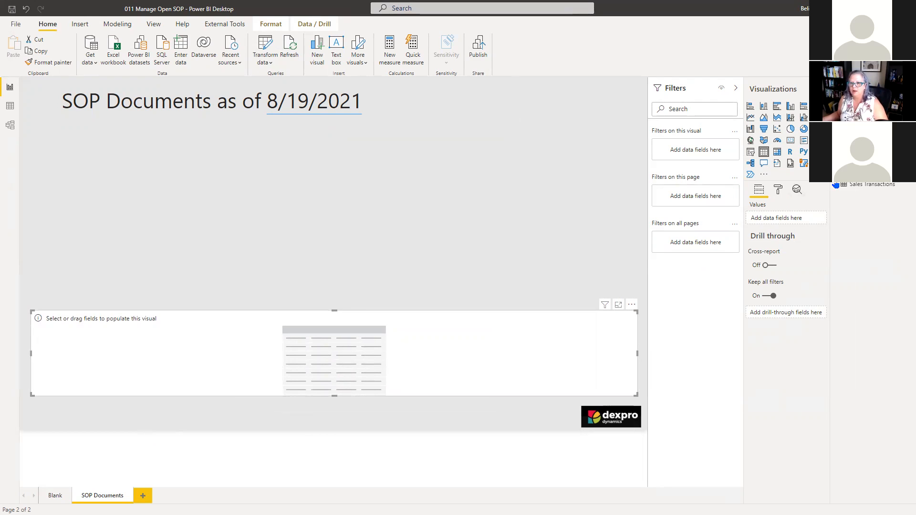
pyautogui.scroll(5, 882, 262)
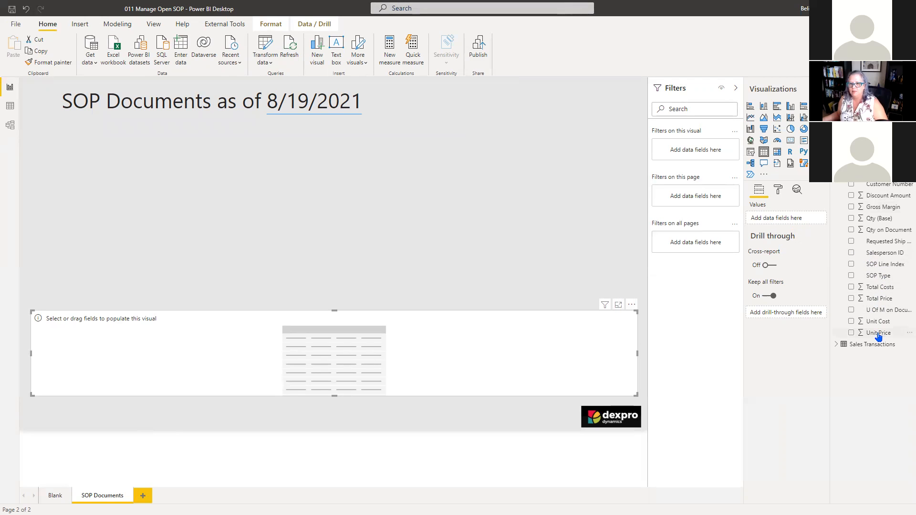
pyautogui.moveTo(878, 275); pyautogui.dragTo(795, 218)
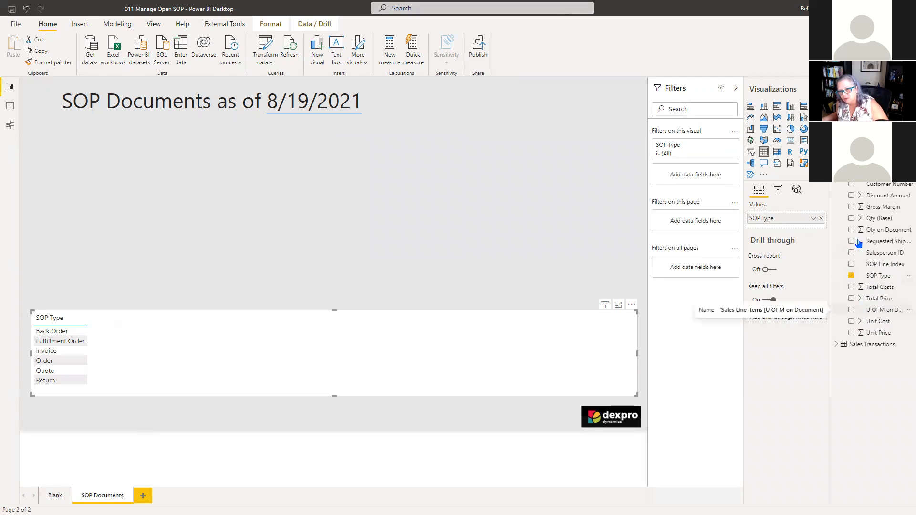
pyautogui.click(821, 218)
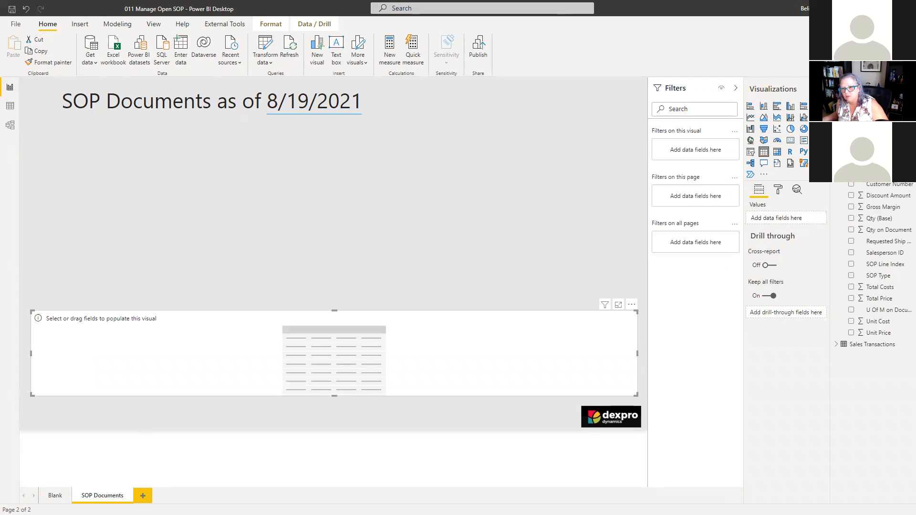
# Add SOP Type, SOP Number and Document Date from Sales Transactions as columns of the table visual.
pyautogui.click(835, 186)
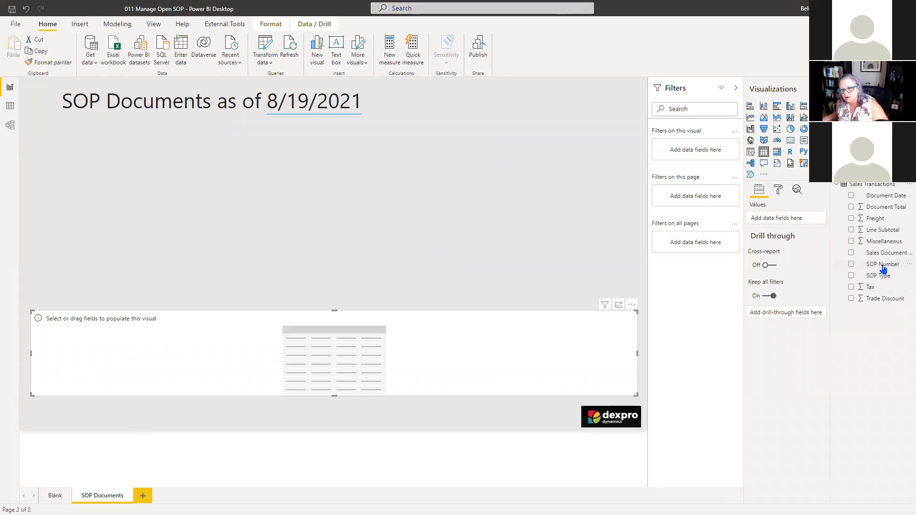
pyautogui.moveTo(876, 276); pyautogui.dragTo(823, 239)
pyautogui.click(851, 264)
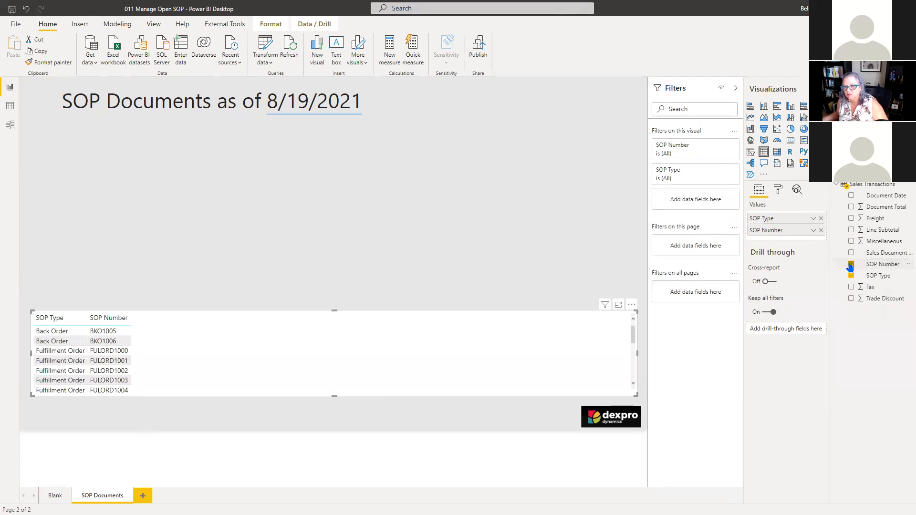
pyautogui.click(851, 196)
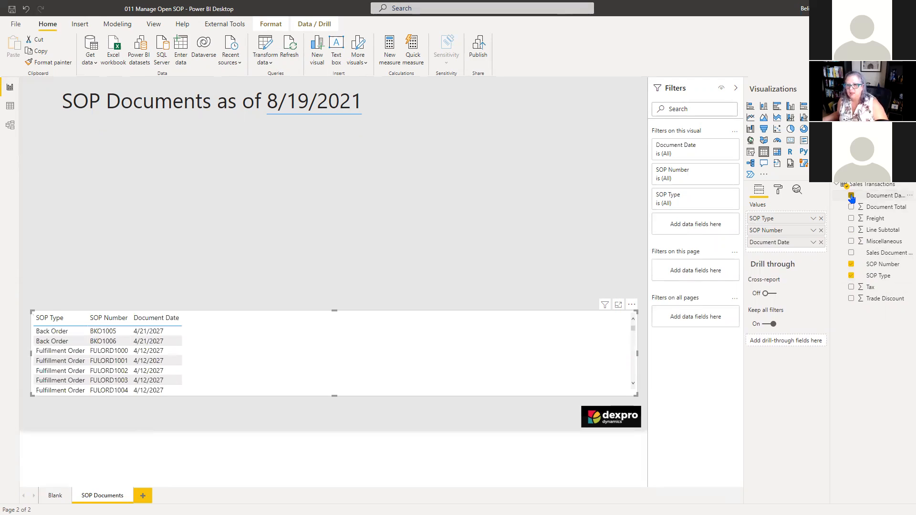
# Add the Customer Name and Customer Class fields as further columns of the table visual.
pyautogui.click(840, 185)
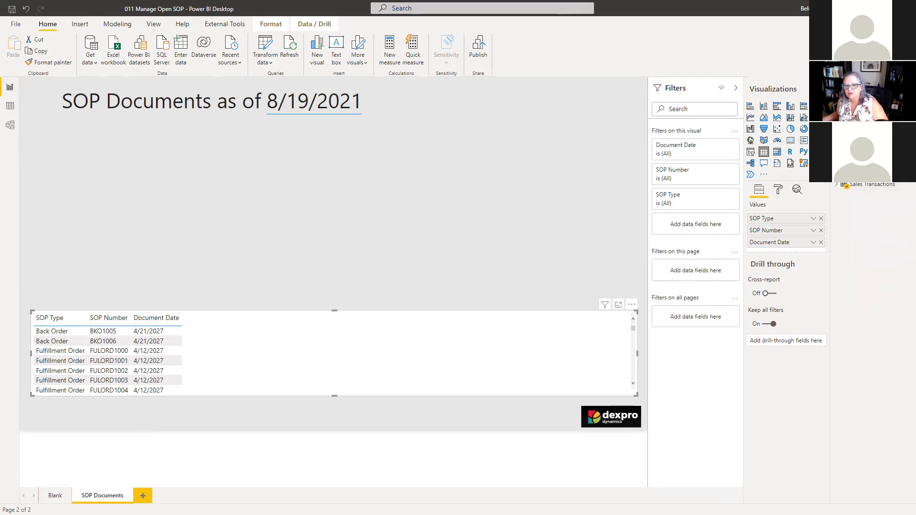
pyautogui.scroll(3, 873, 262)
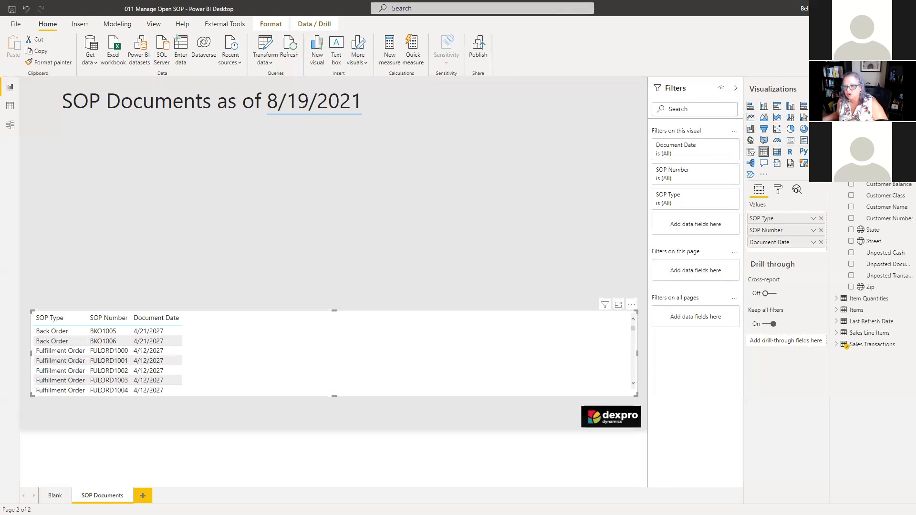
pyautogui.click(852, 207)
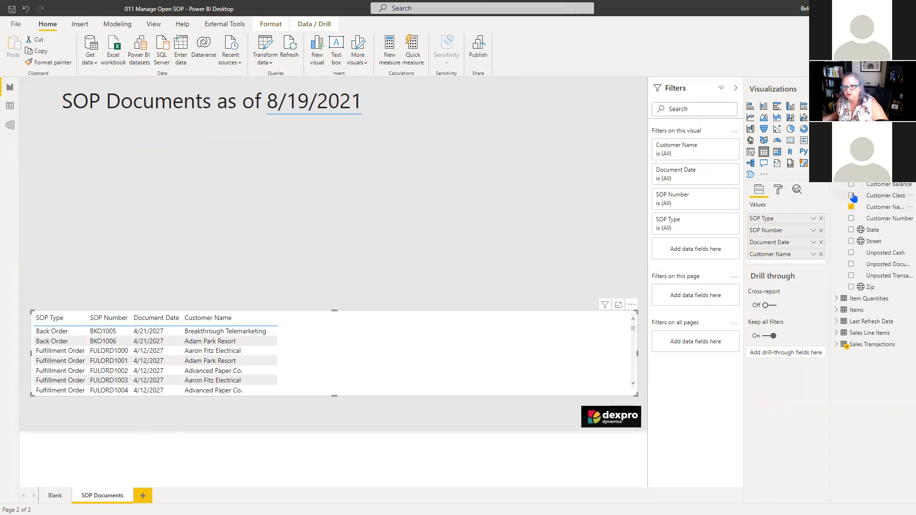
pyautogui.click(852, 196)
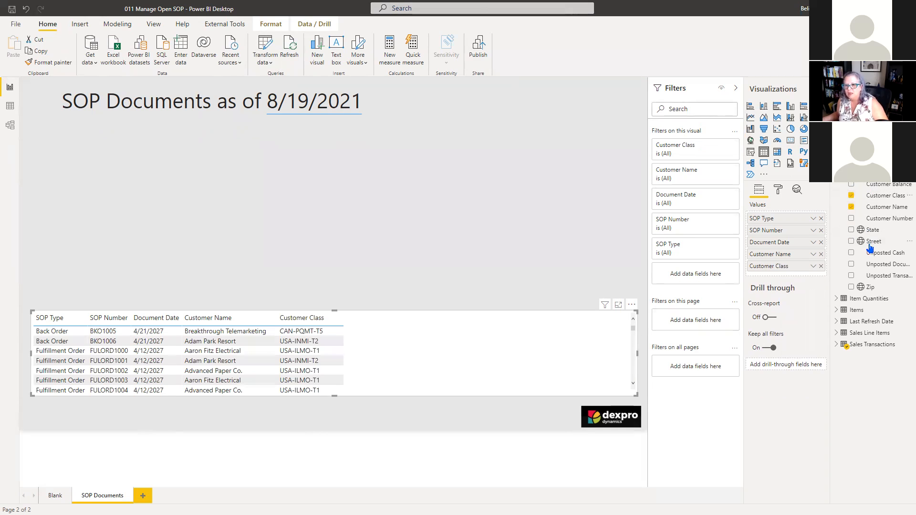
# Add Trade Discount and Document Total from Sales Transactions as the last columns of the table visual.
pyautogui.scroll(-5, 858, 247)
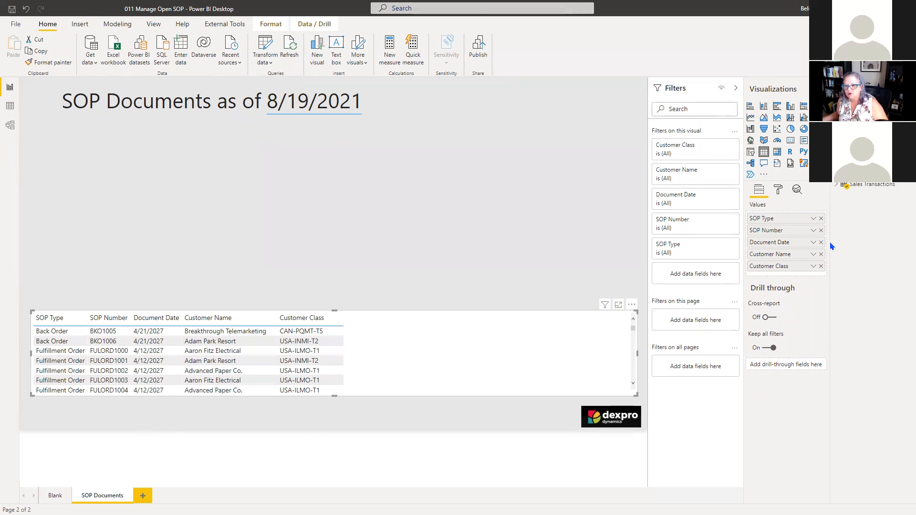
pyautogui.click(839, 186)
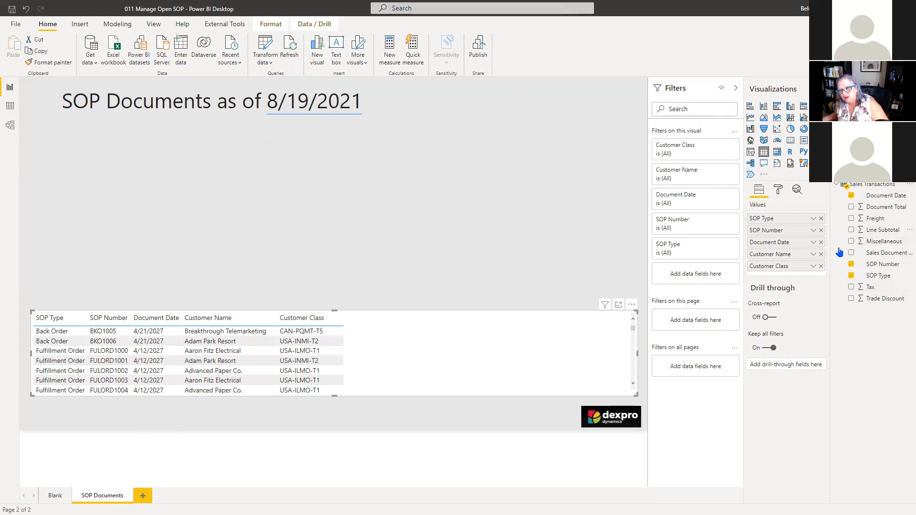
pyautogui.click(851, 299)
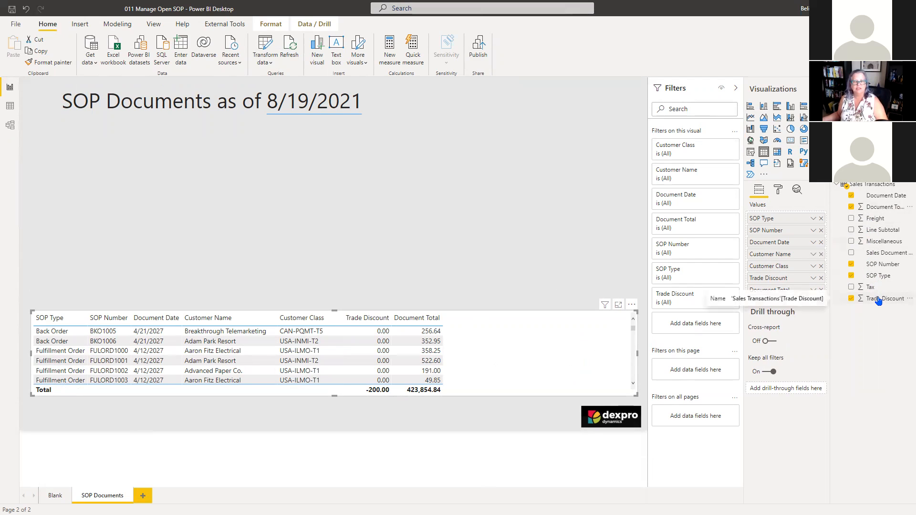
# Apply the Condensed style to the documents table.
pyautogui.click(779, 191)
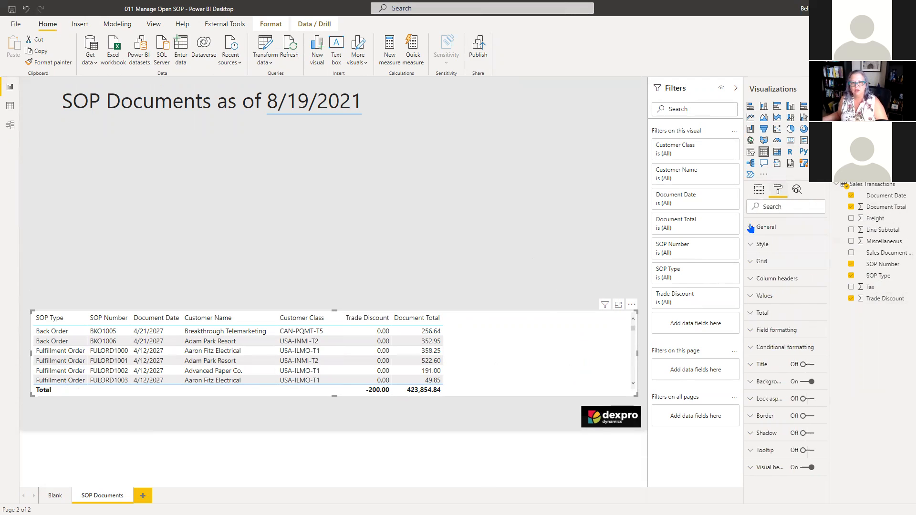
pyautogui.click(751, 246)
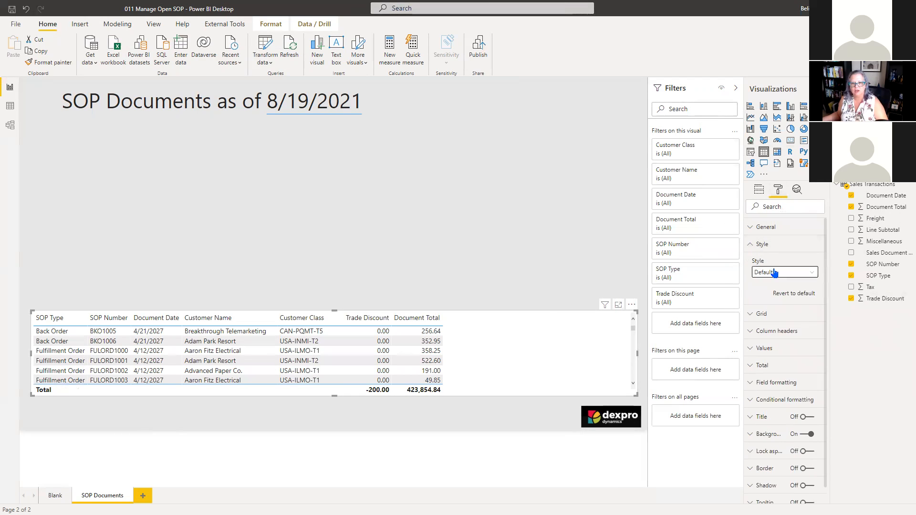
pyautogui.click(756, 272)
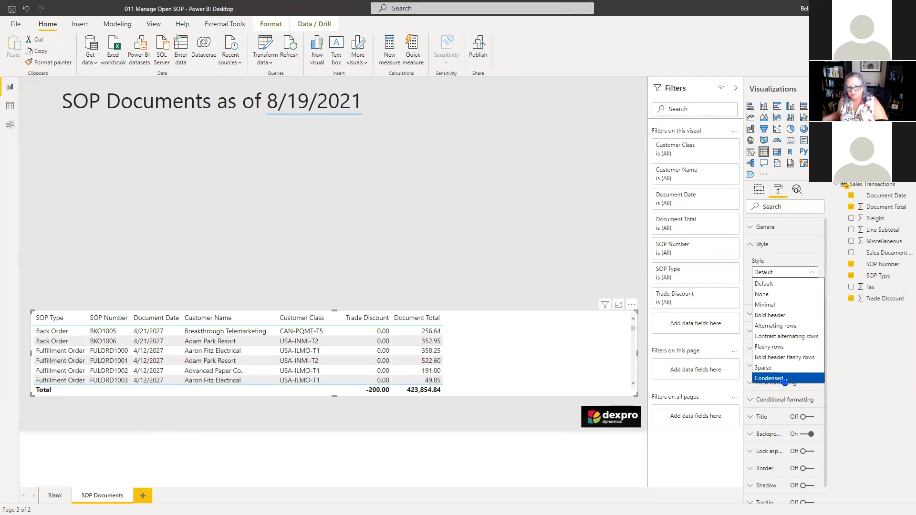
pyautogui.click(785, 379)
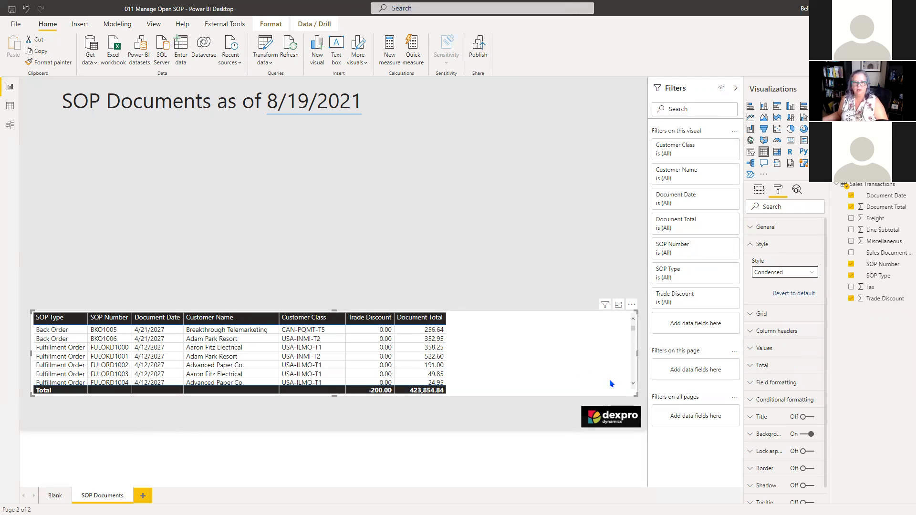
# Increase the grid text size of the documents table and deselect the table.
pyautogui.click(756, 314)
pyautogui.scroll(-3, 783, 401)
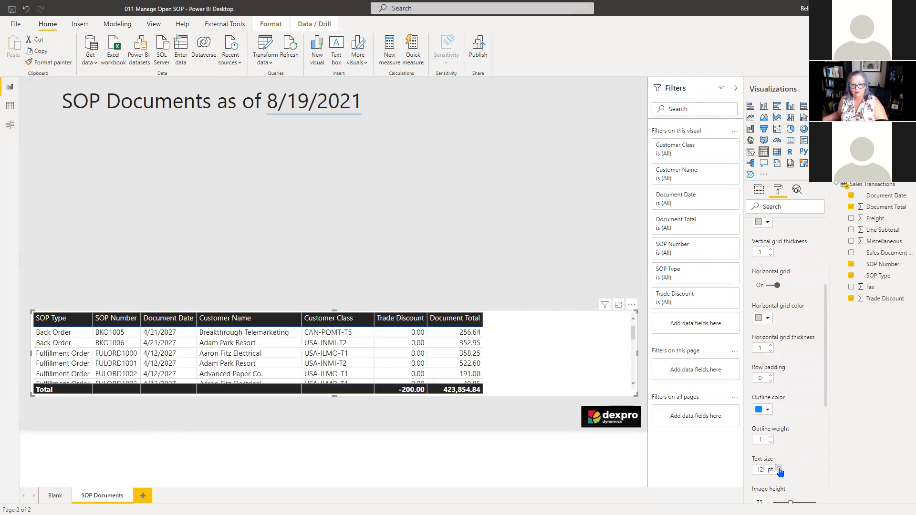
pyautogui.click(582, 268)
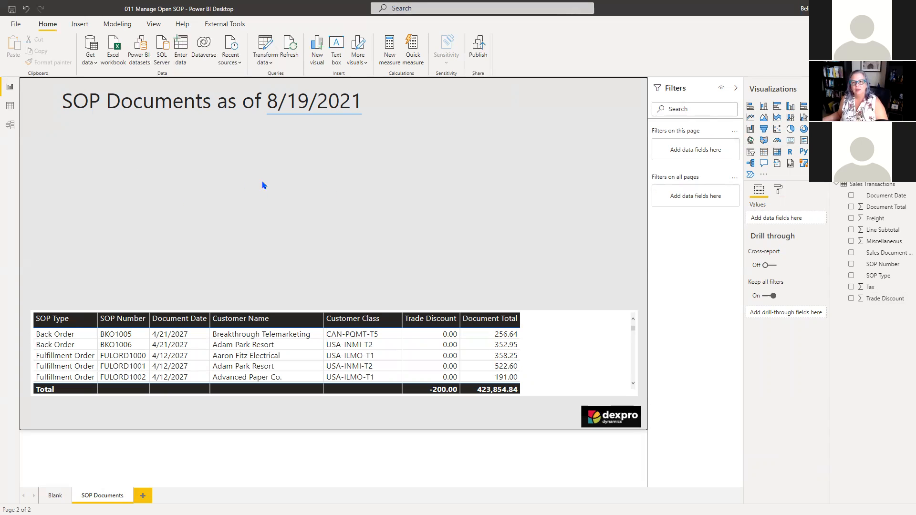
# Add a clustered column chart and fit it above the table's left part, aligned with the table's left edge.
pyautogui.click(790, 107)
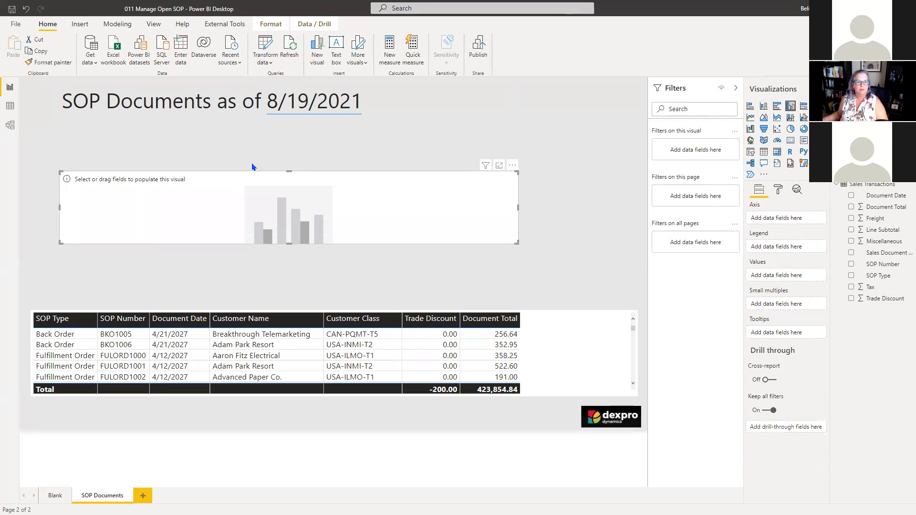
pyautogui.moveTo(253, 173); pyautogui.dragTo(223, 164)
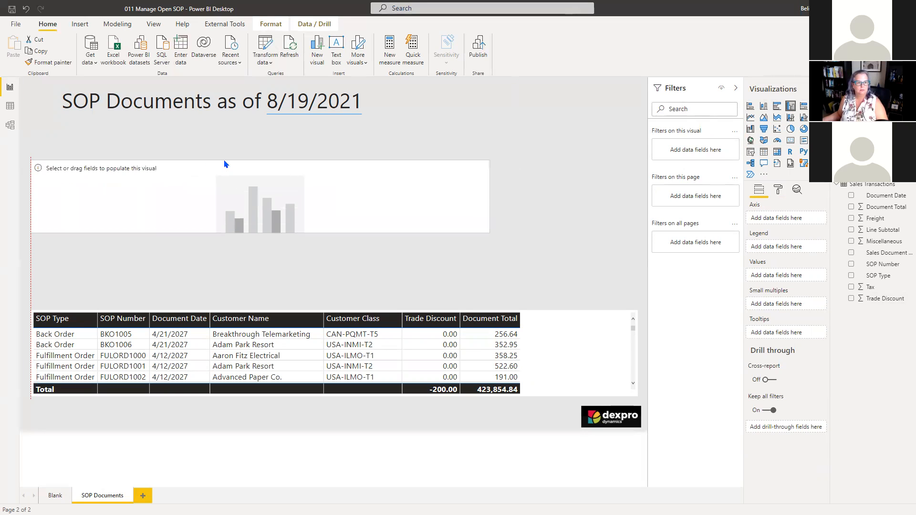
pyautogui.moveTo(489, 232); pyautogui.dragTo(223, 303)
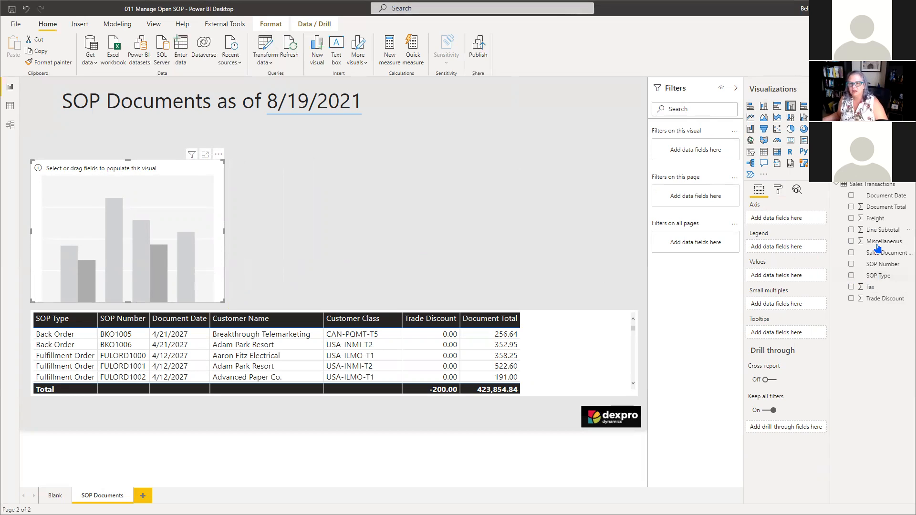
# Use Total Price and Gross Margin from Sales Line Items as the values of the clustered column chart.
pyautogui.click(835, 186)
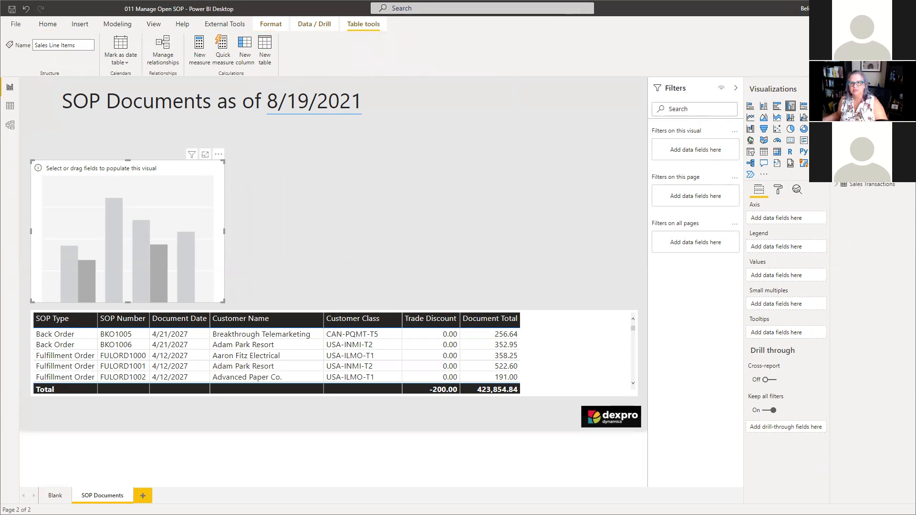
pyautogui.scroll(3, 862, 210)
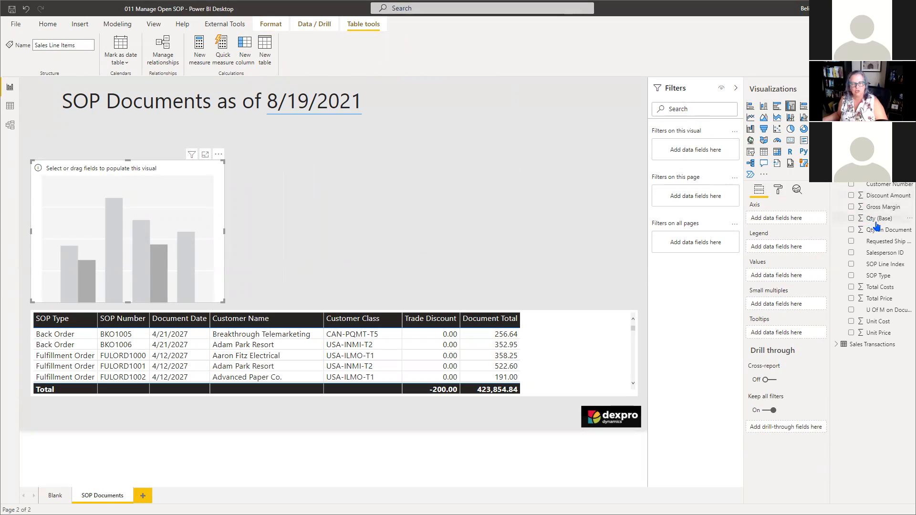
pyautogui.moveTo(878, 299); pyautogui.dragTo(802, 277)
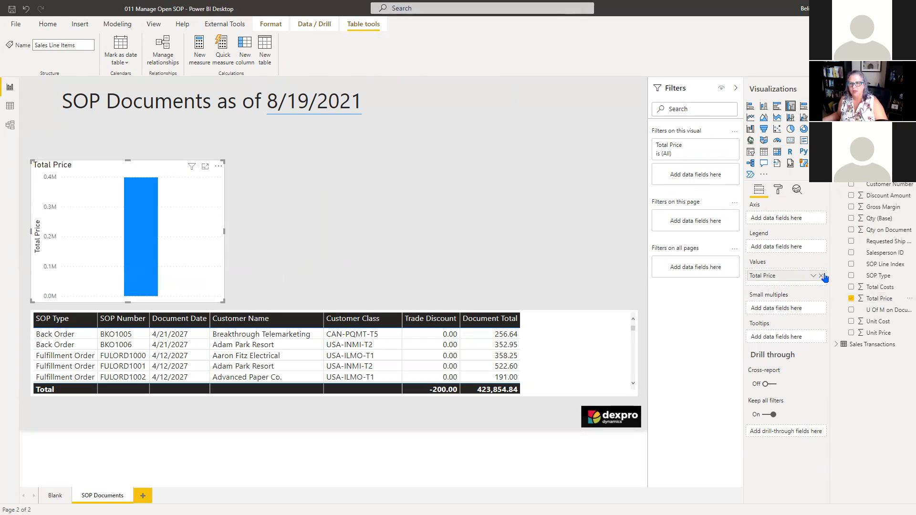
pyautogui.moveTo(884, 208); pyautogui.dragTo(799, 281)
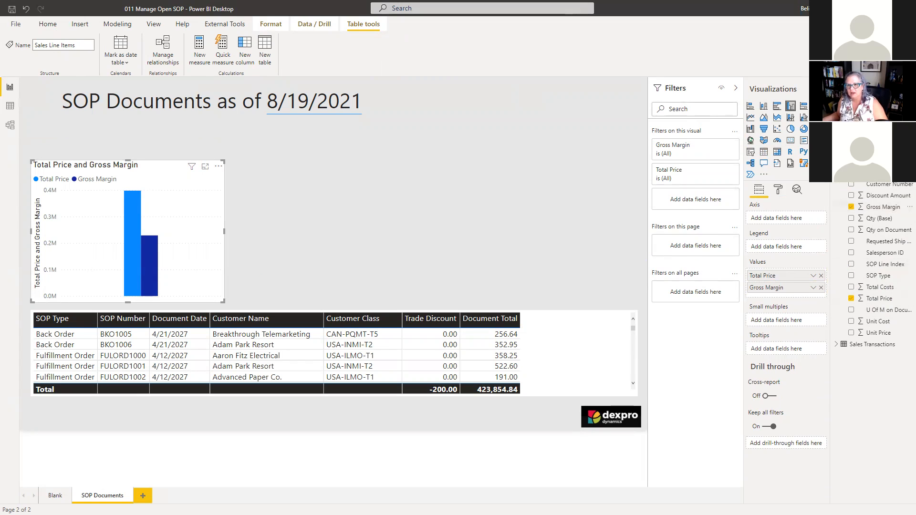
# Collapse the Sales Line Items fields and expand those of Sales Transactions for the column chart.
pyautogui.click(836, 173)
pyautogui.click(836, 185)
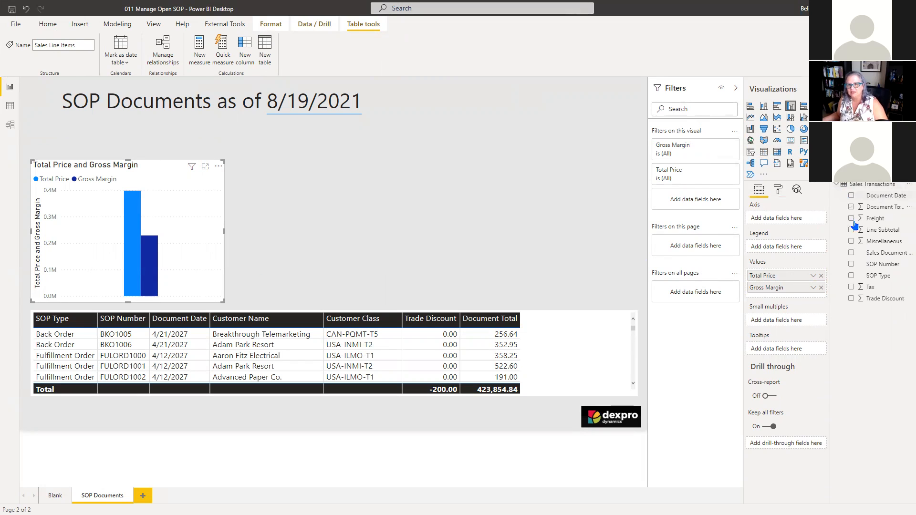
# Put SOP Type from Sales Transactions on the axis of the Total Price and Gross Margin column chart.
pyautogui.moveTo(888, 276); pyautogui.dragTo(777, 218)
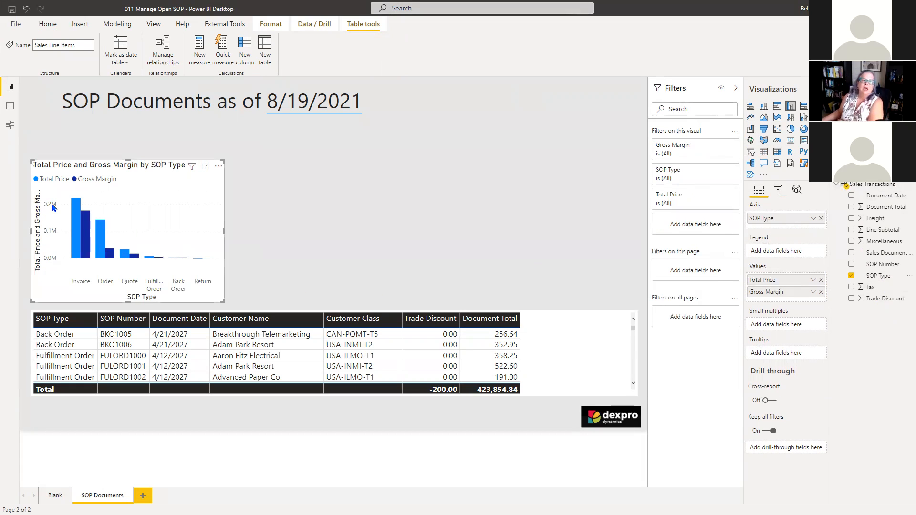
pyautogui.moveTo(87, 232)
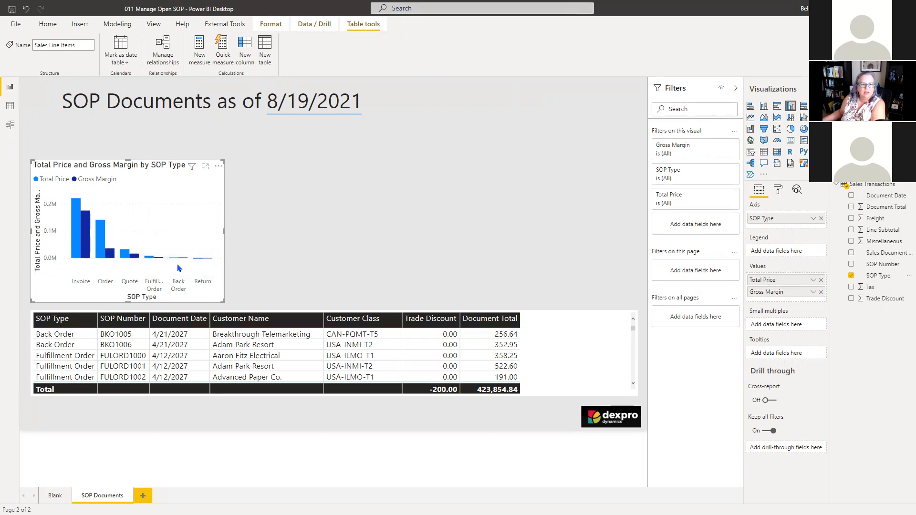
pyautogui.moveTo(133, 259)
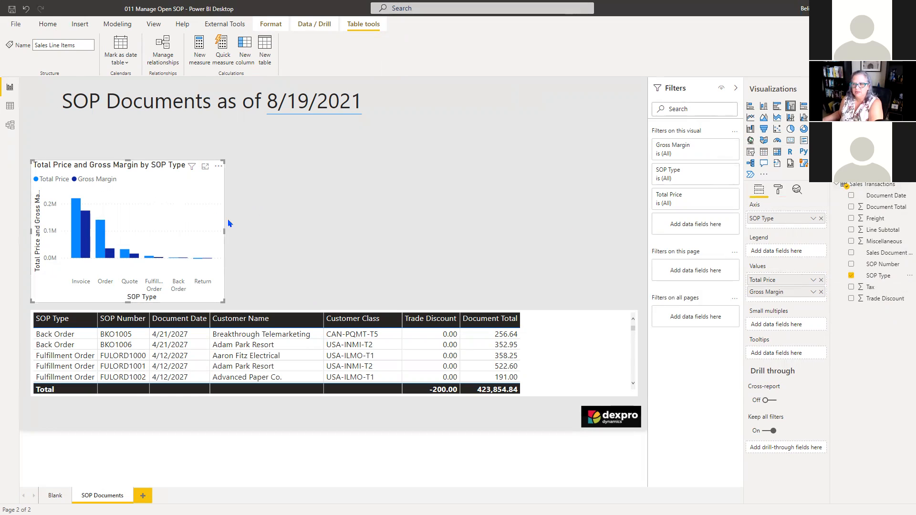
pyautogui.click(528, 176)
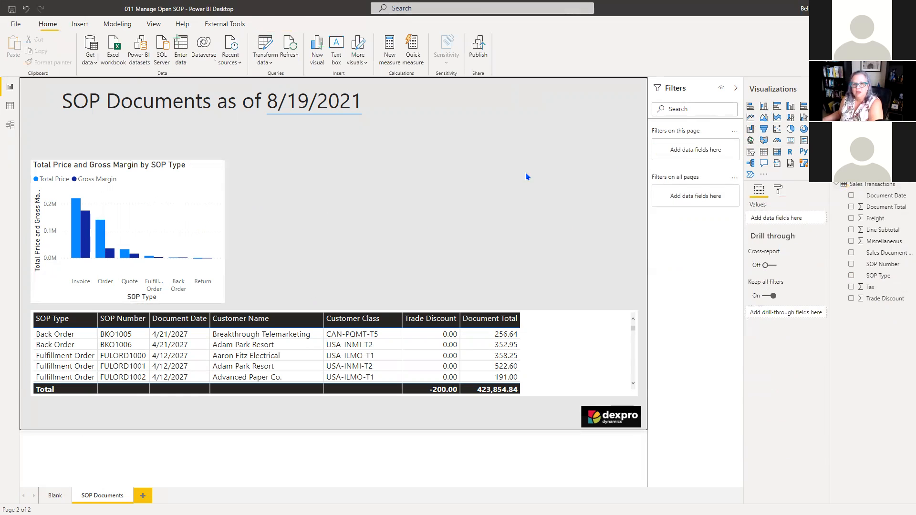
# Duplicate the column chart, place a tall copy at the report page's upper right, and convert it to a clustered bar chart.
pyautogui.click(183, 189)
pyautogui.hotkey('ctrl', 'c')
pyautogui.hotkey('ctrl', 'v')
pyautogui.moveTo(37, 167); pyautogui.dragTo(516, 89)
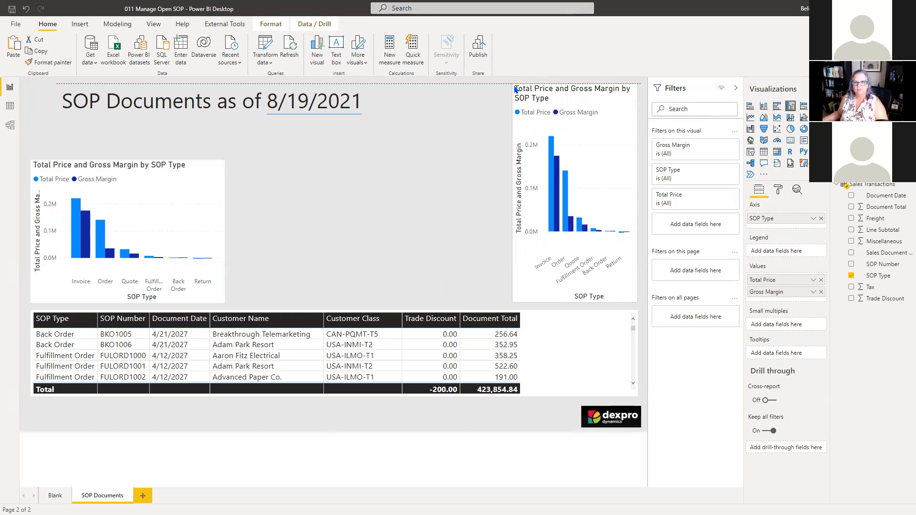
pyautogui.click(777, 106)
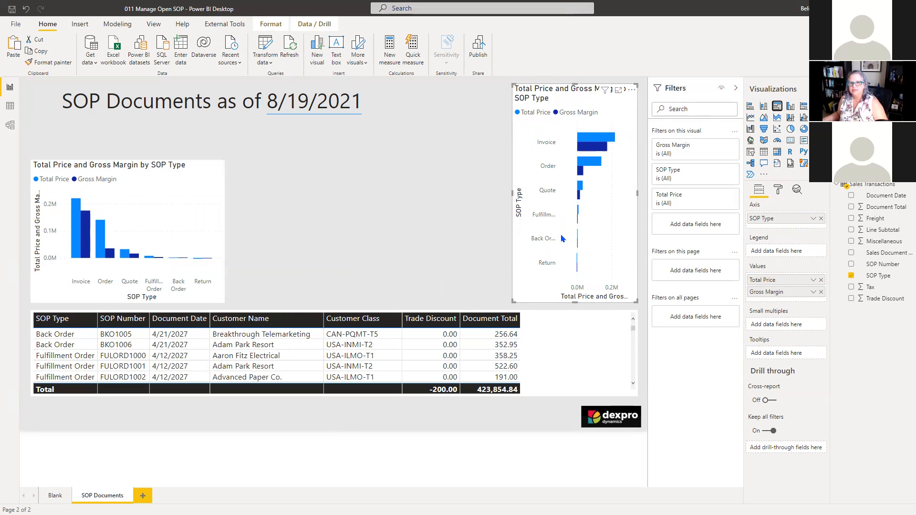
# Replace SOP Type on the bar chart's axis, trying Item Class first and keeping only ABC Code.
pyautogui.click(821, 218)
pyautogui.click(836, 186)
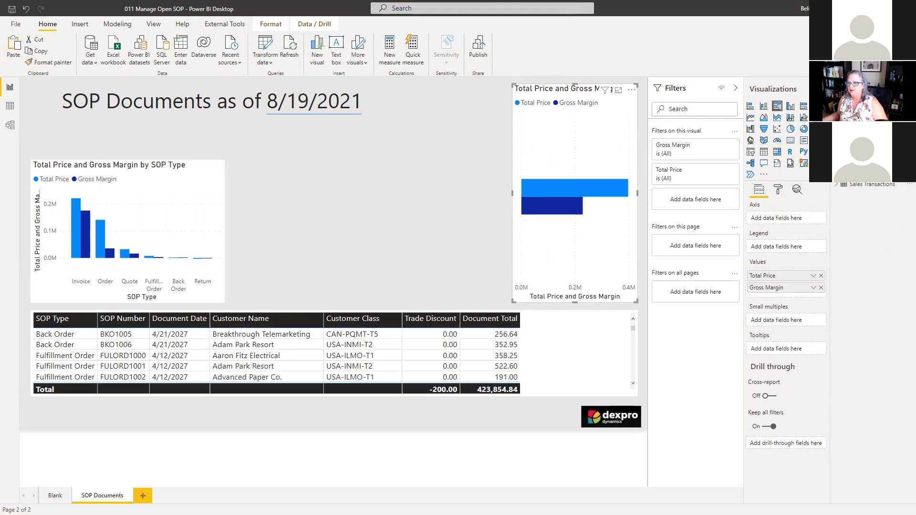
pyautogui.scroll(2, 846, 231)
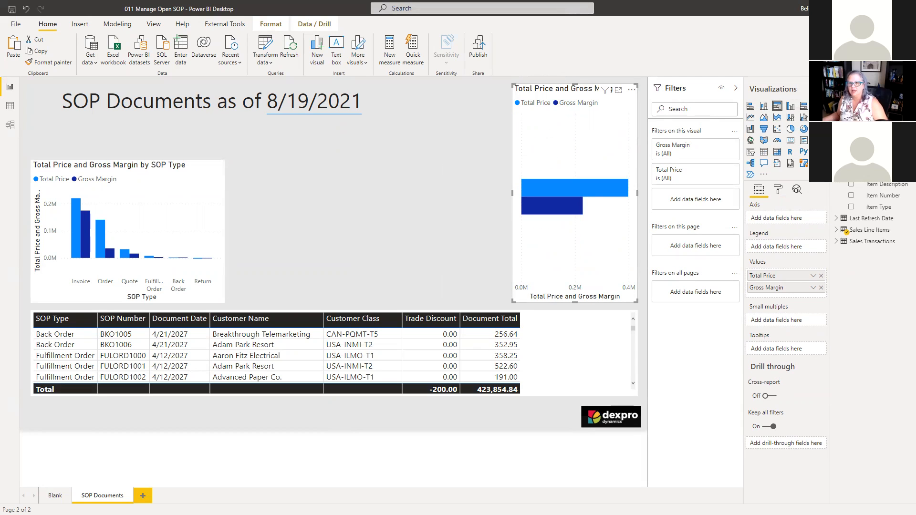
pyautogui.moveTo(877, 173); pyautogui.dragTo(775, 218)
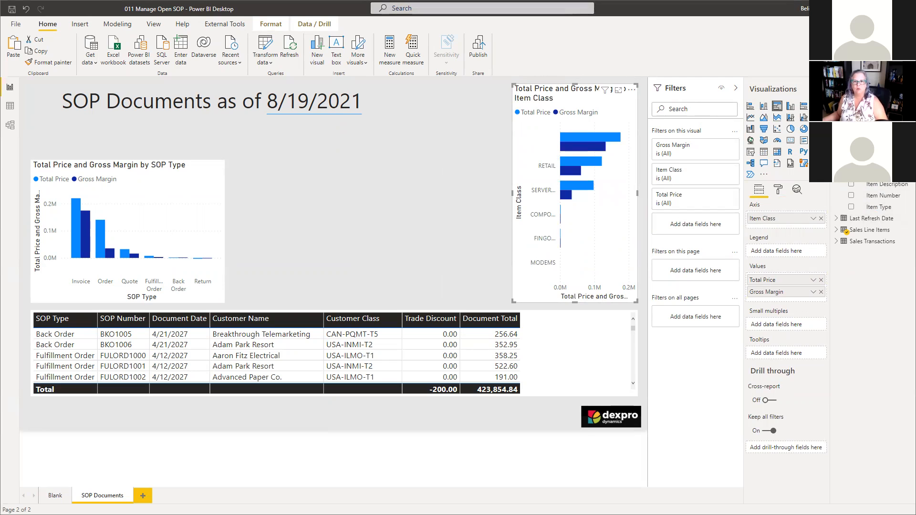
pyautogui.moveTo(873, 143); pyautogui.dragTo(819, 225)
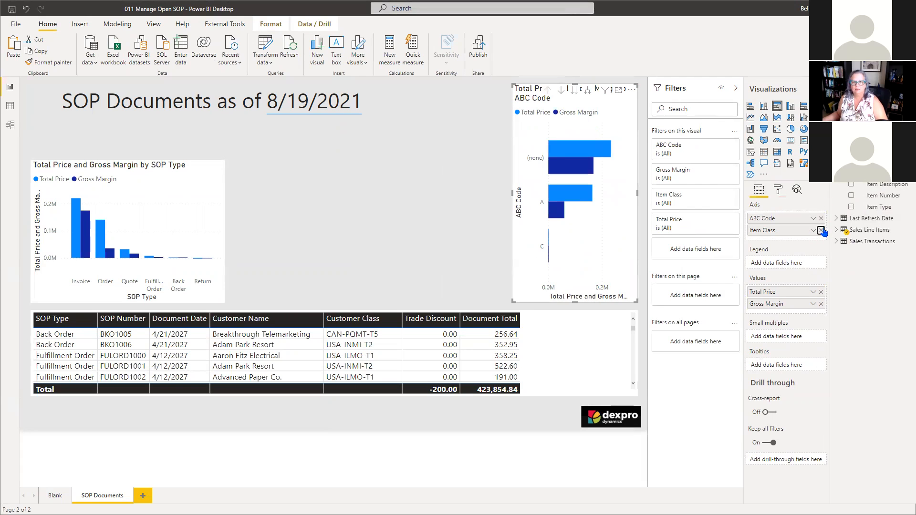
pyautogui.click(821, 231)
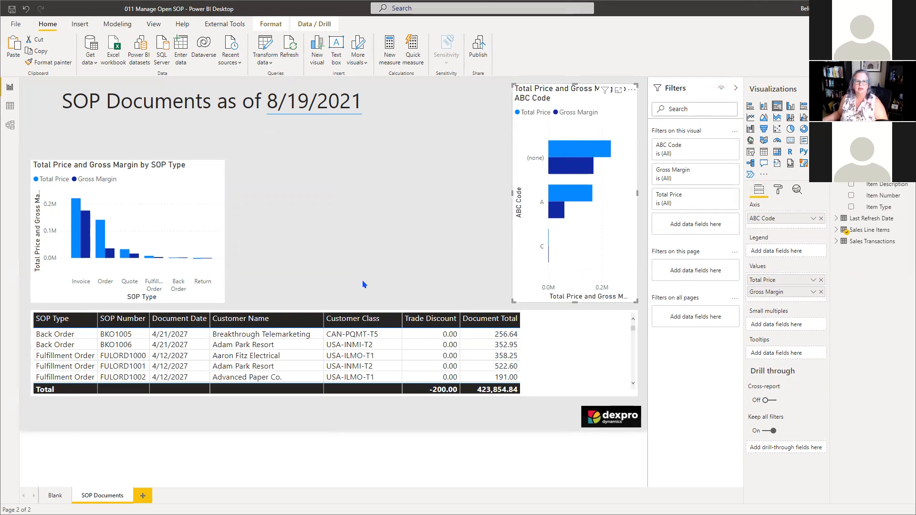
# Add an empty matrix visual between the two charts and size it to fill the gap above the table.
pyautogui.click(292, 219)
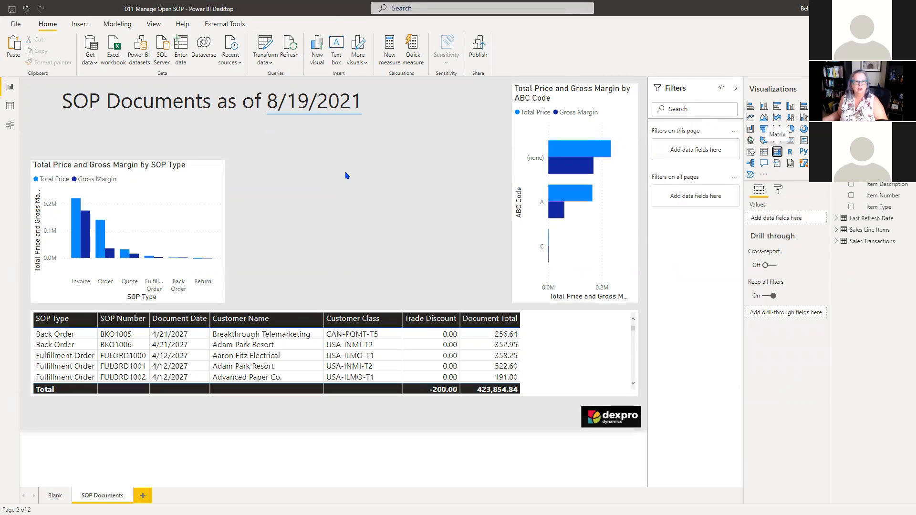
pyautogui.moveTo(509, 162); pyautogui.dragTo(502, 142)
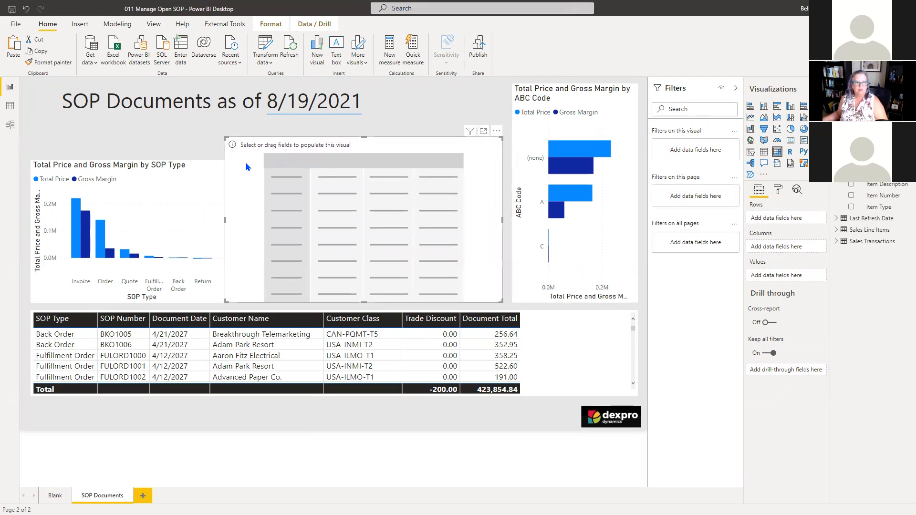
pyautogui.moveTo(227, 137); pyautogui.dragTo(254, 129)
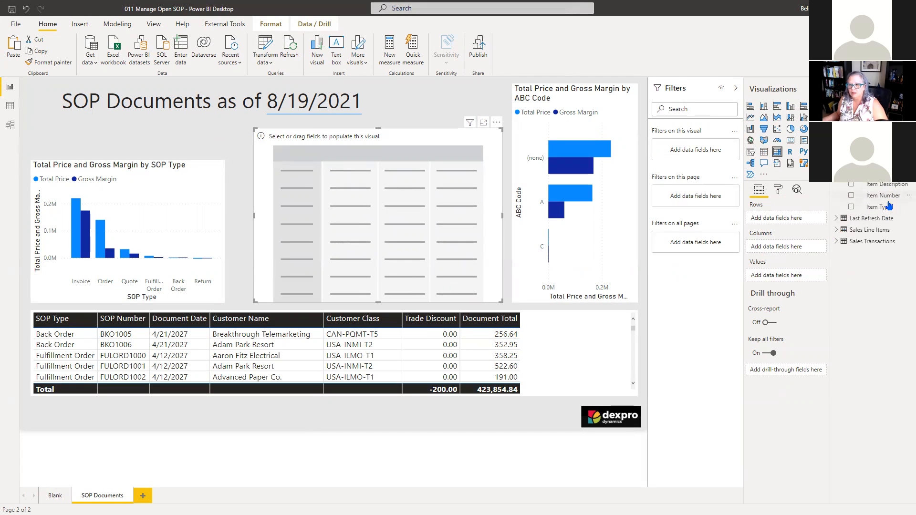
# Add Item Number and, below it, SOP Number from Sales Transactions to the matrix rows, and expand all rows one level.
pyautogui.moveTo(888, 200); pyautogui.dragTo(794, 219)
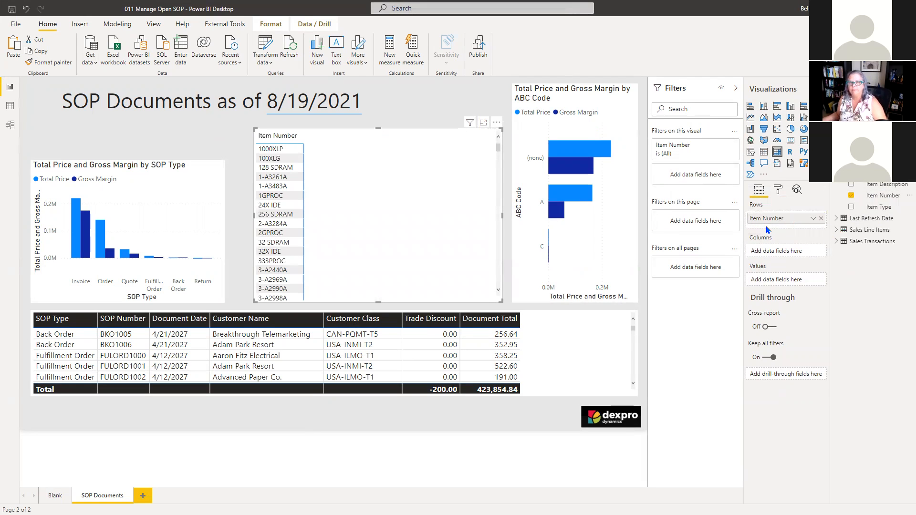
pyautogui.scroll(-2, 871, 292)
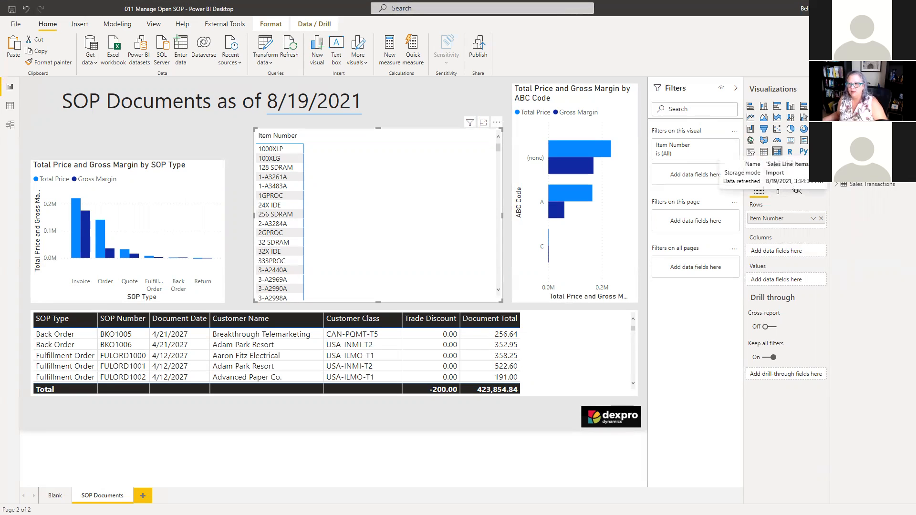
pyautogui.scroll(3, 892, 267)
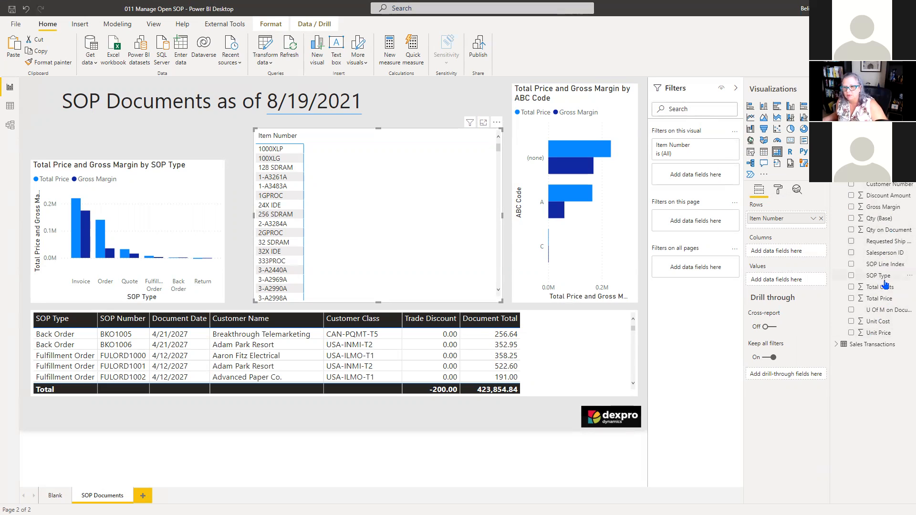
pyautogui.scroll(-3, 859, 220)
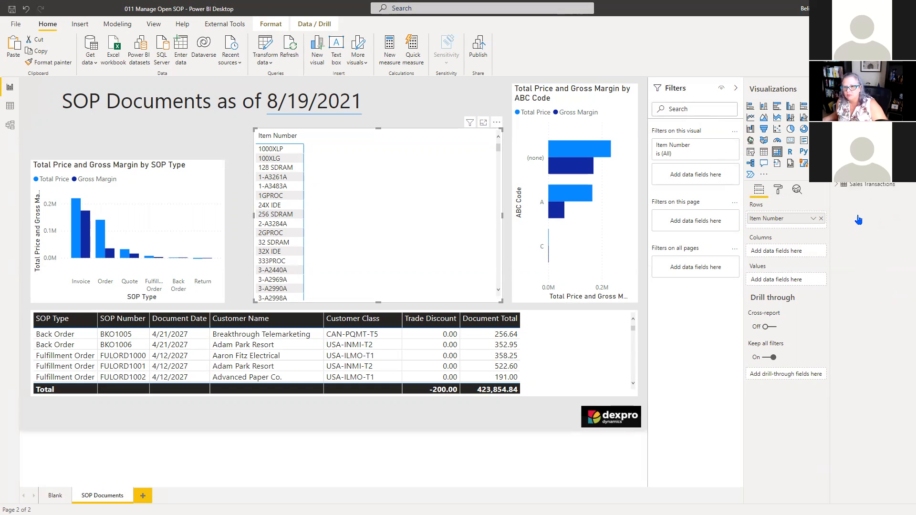
pyautogui.click(837, 187)
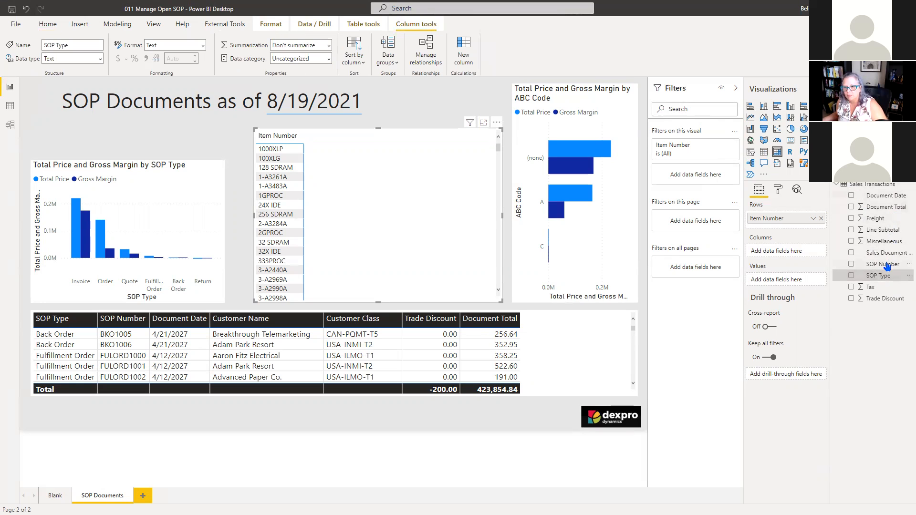
pyautogui.moveTo(887, 265); pyautogui.dragTo(793, 229)
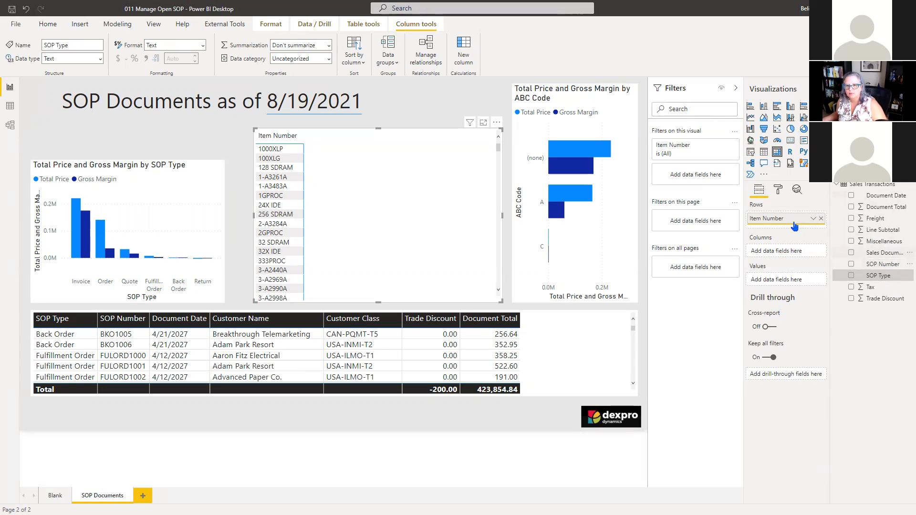
pyautogui.click(453, 123)
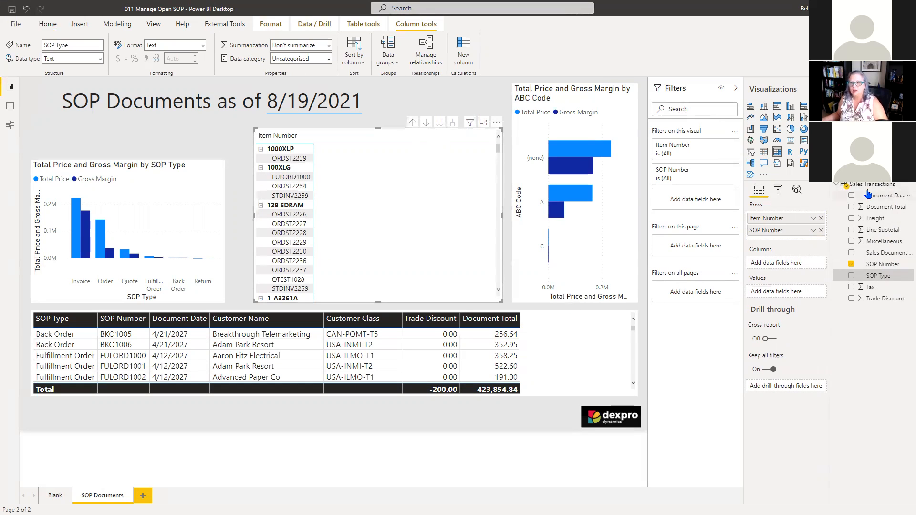
# Add Qty (Base), Total Price, Gross Margin and Discount Amount from Sales Line Items to the matrix values.
pyautogui.click(838, 186)
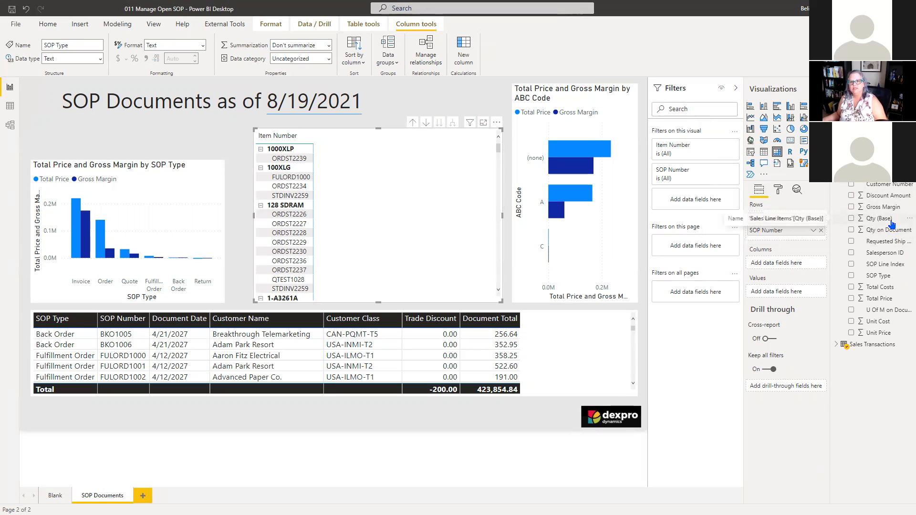
pyautogui.moveTo(892, 220); pyautogui.dragTo(802, 267)
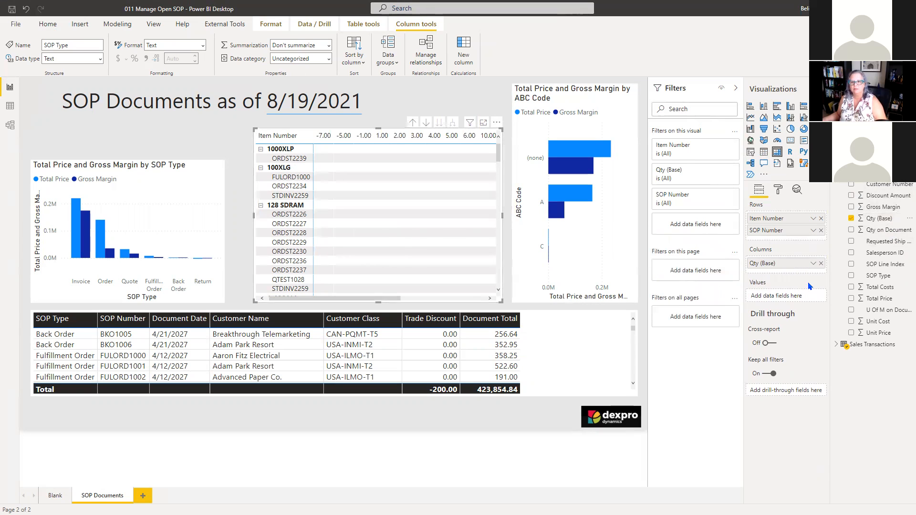
pyautogui.moveTo(784, 297); pyautogui.dragTo(782, 297)
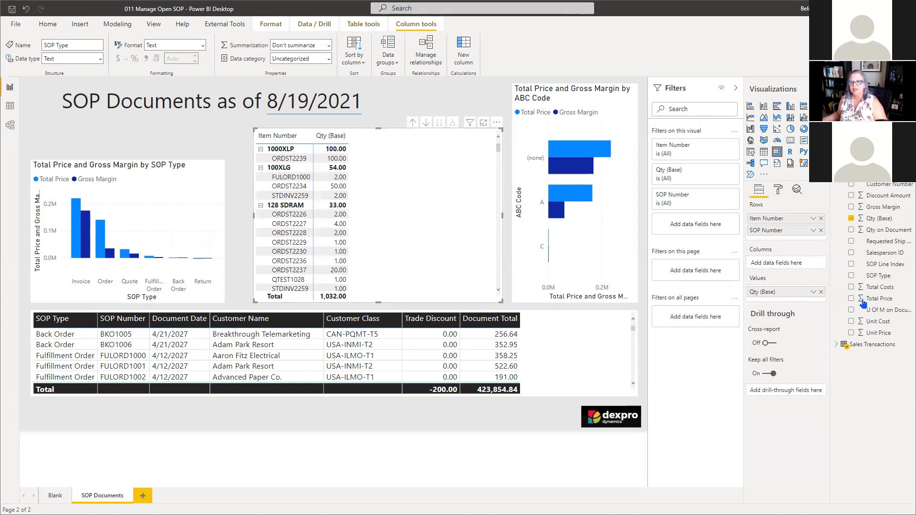
pyautogui.moveTo(858, 304); pyautogui.dragTo(796, 304)
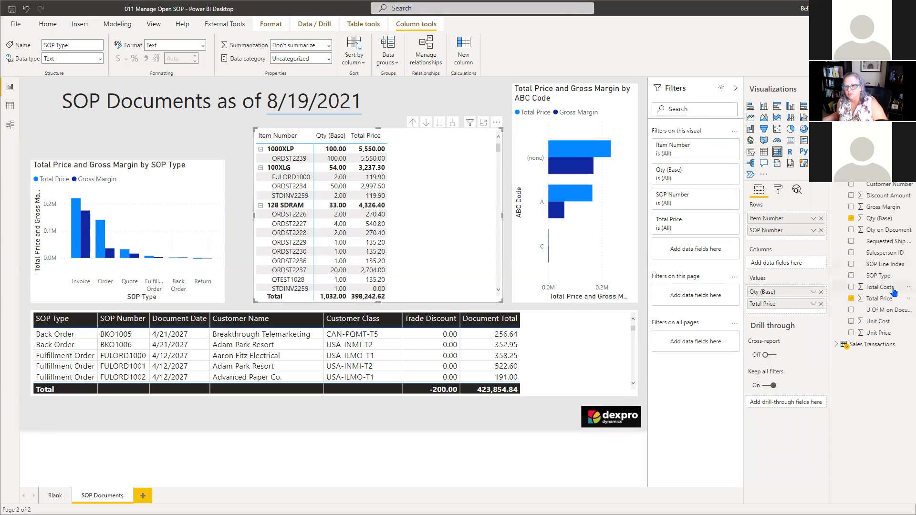
pyautogui.moveTo(871, 209); pyautogui.dragTo(815, 313)
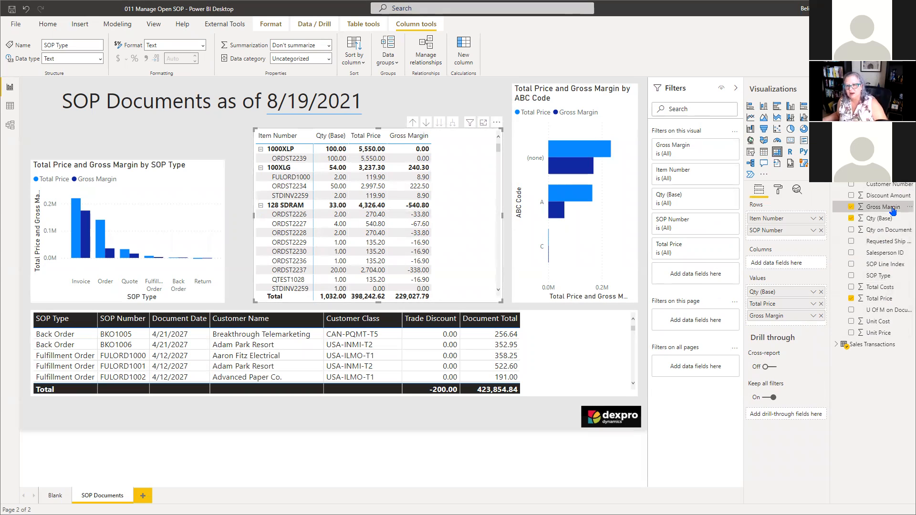
pyautogui.moveTo(883, 195); pyautogui.dragTo(801, 320)
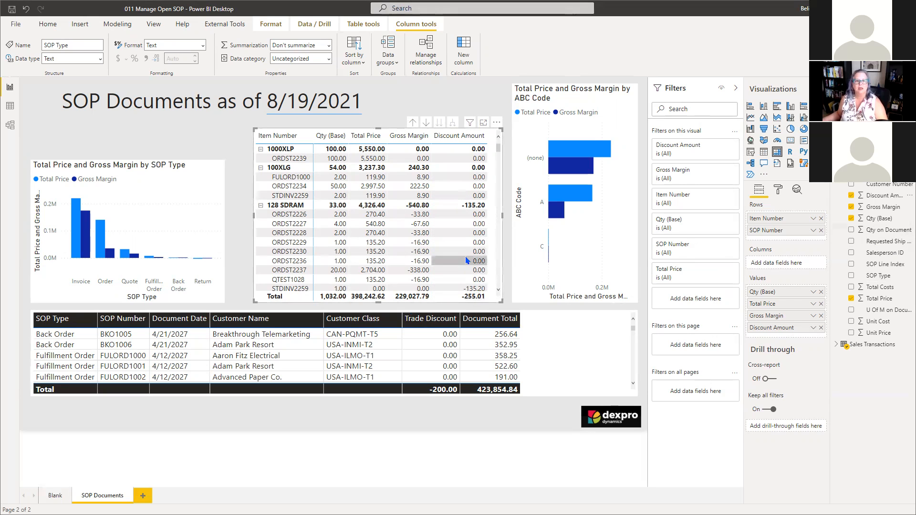
# Review the matrix rows, and cross-filter the page by the Quote column of the SOP Type chart before clearing the selection.
pyautogui.scroll(-3, 481, 279)
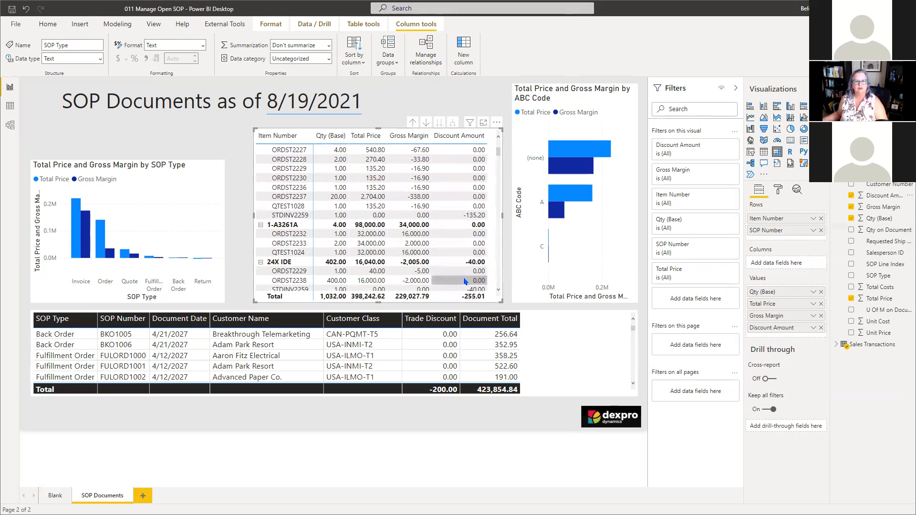
pyautogui.scroll(3, 462, 280)
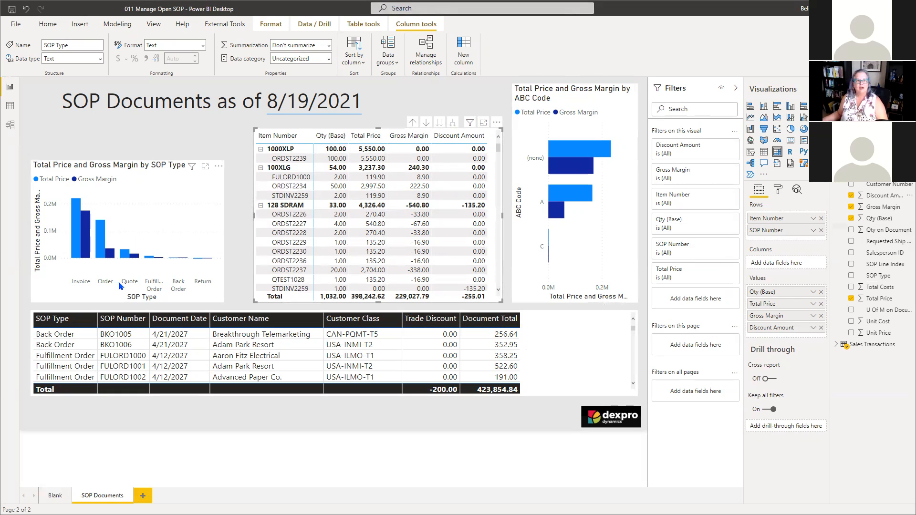
pyautogui.click(125, 256)
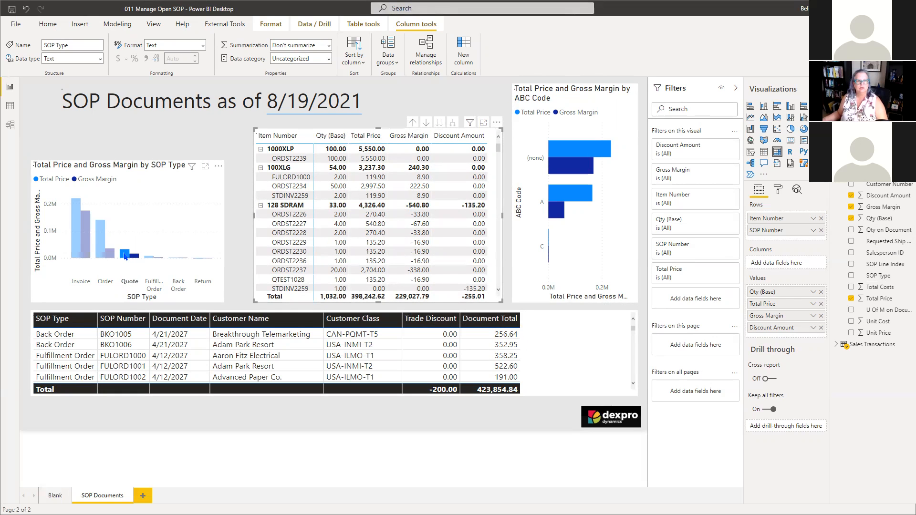
pyautogui.click(125, 256)
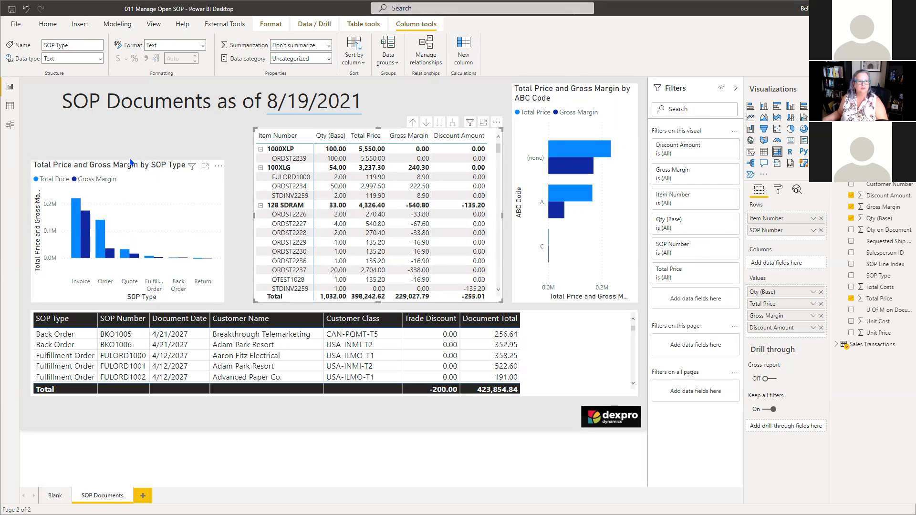
# Lower the top edge of the SOP Type chart slightly and place a small card visual above its left half.
pyautogui.click(129, 162)
pyautogui.moveTo(127, 161); pyautogui.dragTo(127, 168)
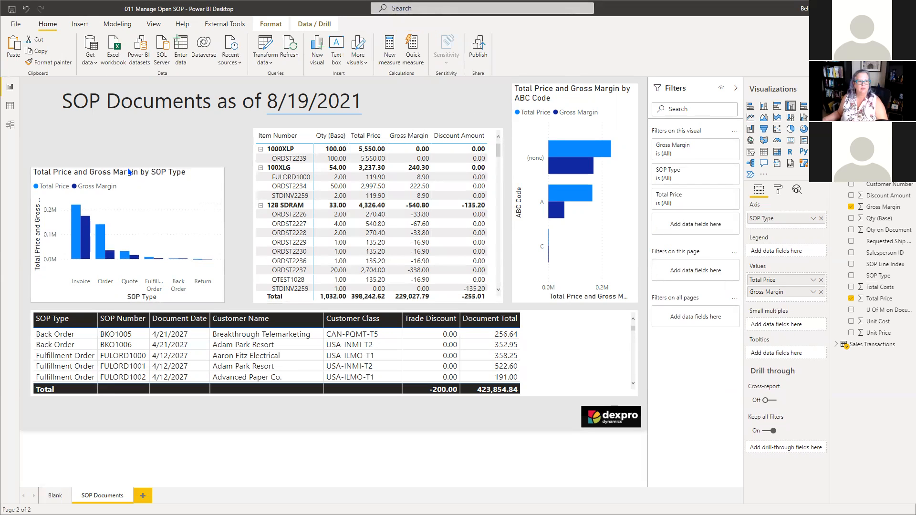
pyautogui.click(141, 139)
pyautogui.click(791, 141)
pyautogui.moveTo(94, 135); pyautogui.dragTo(80, 132)
pyautogui.moveTo(175, 266); pyautogui.dragTo(124, 163)
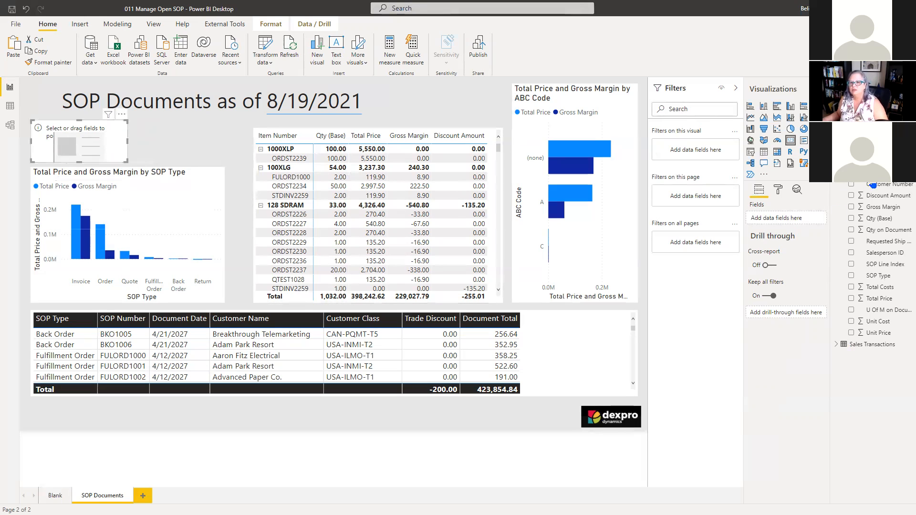
# Add the Sales Document Status field from Sales Transactions to the new card.
pyautogui.click(836, 173)
pyautogui.click(837, 184)
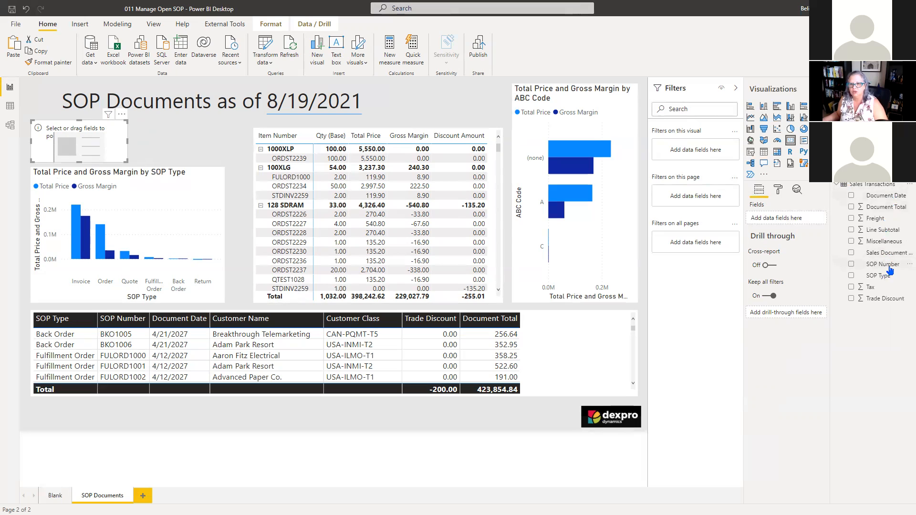
pyautogui.moveTo(893, 255); pyautogui.dragTo(801, 218)
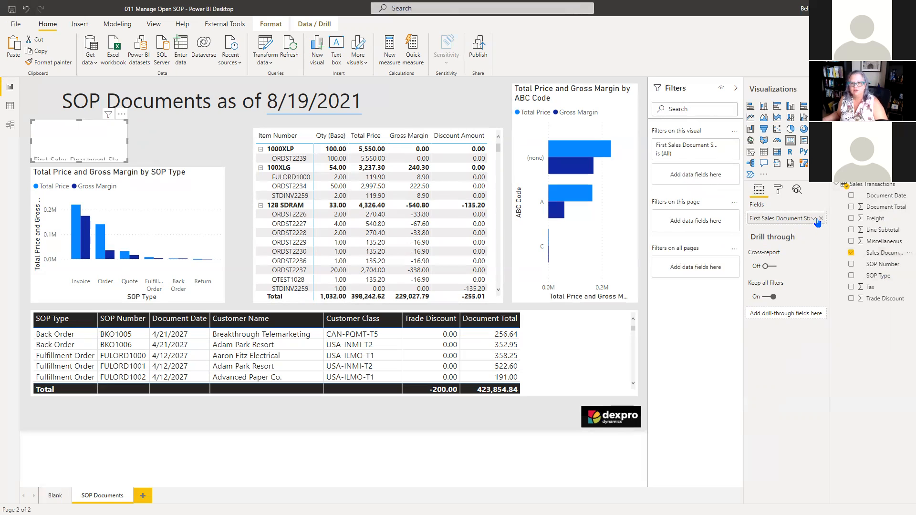
# Summarize the card's Sales Document Status field by Count (Distinct).
pyautogui.click(813, 219)
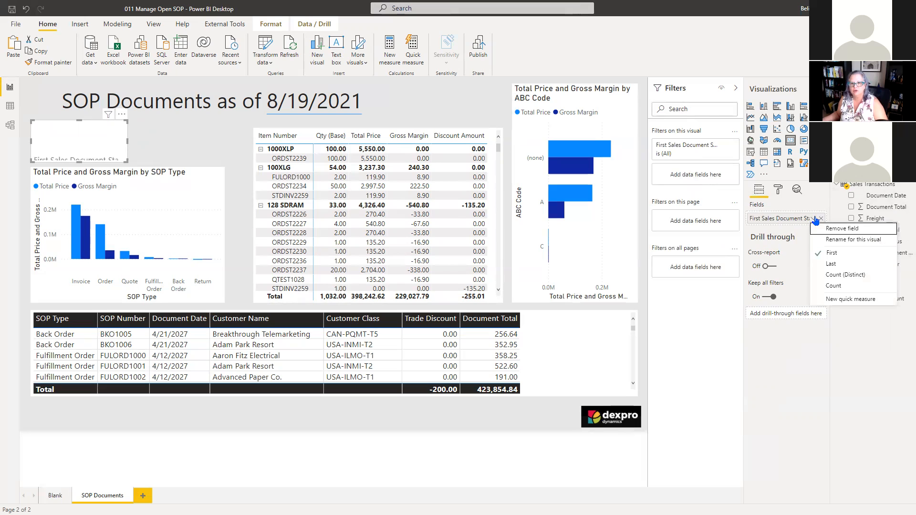
pyautogui.click(838, 275)
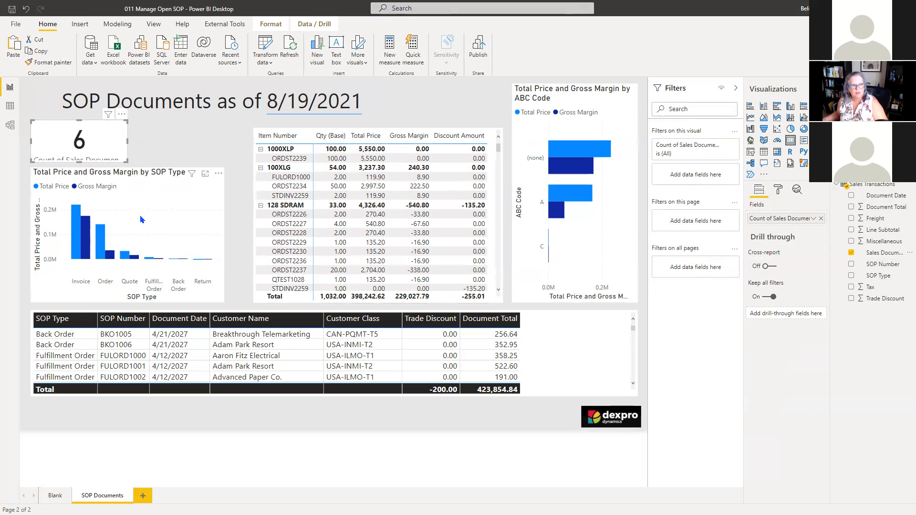
pyautogui.click(814, 219)
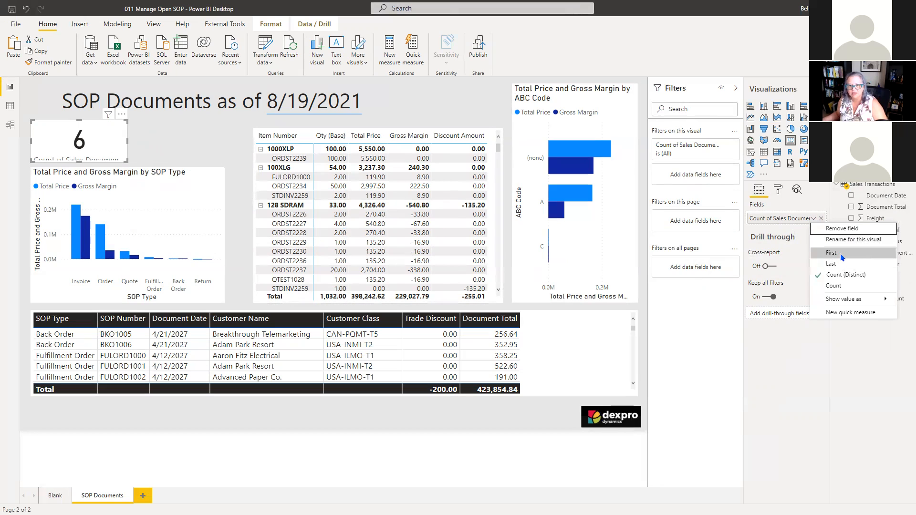
pyautogui.click(839, 276)
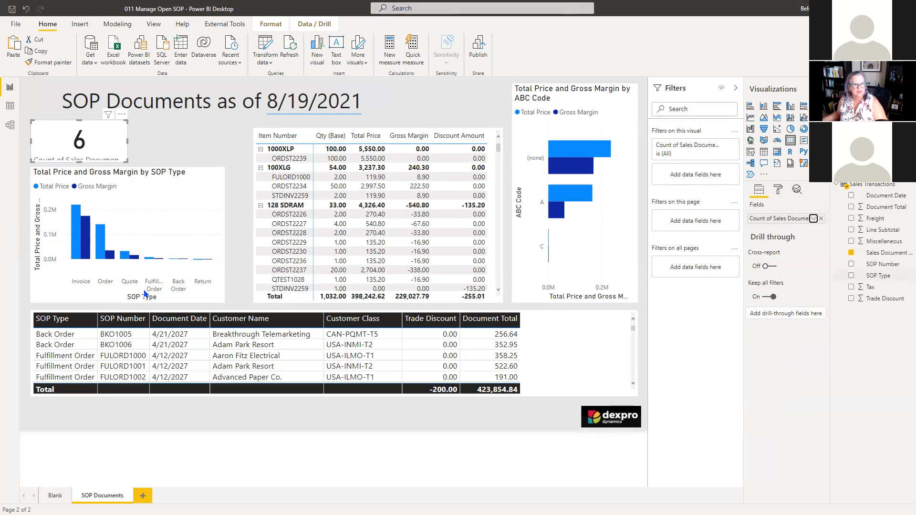
# Collapse the 1000XLP item row in the matrix.
pyautogui.click(213, 225)
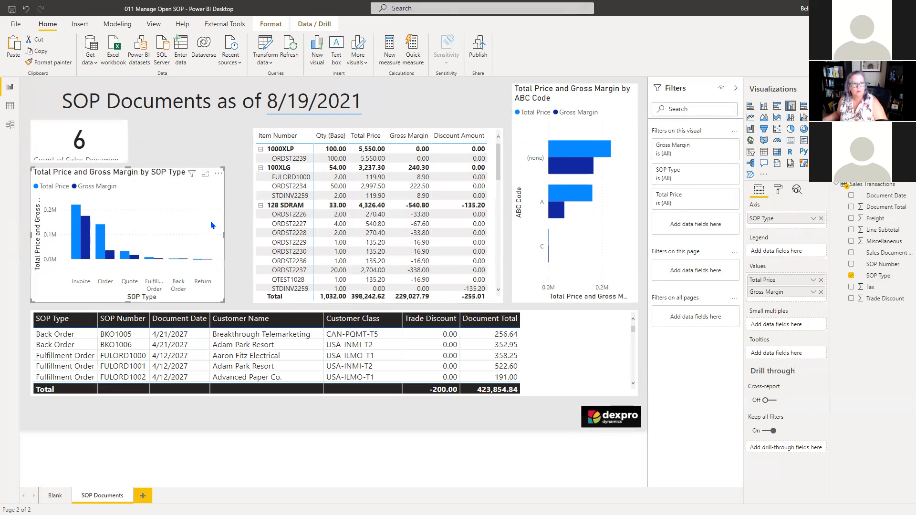
pyautogui.click(261, 148)
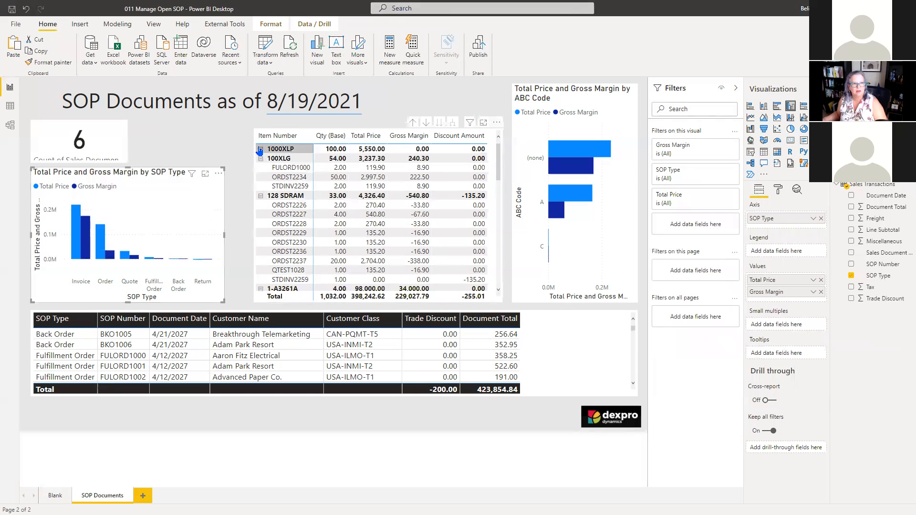
# Replace the card's field with SOP Number from Sales Transactions and summarize it by Count (Distinct).
pyautogui.click(112, 152)
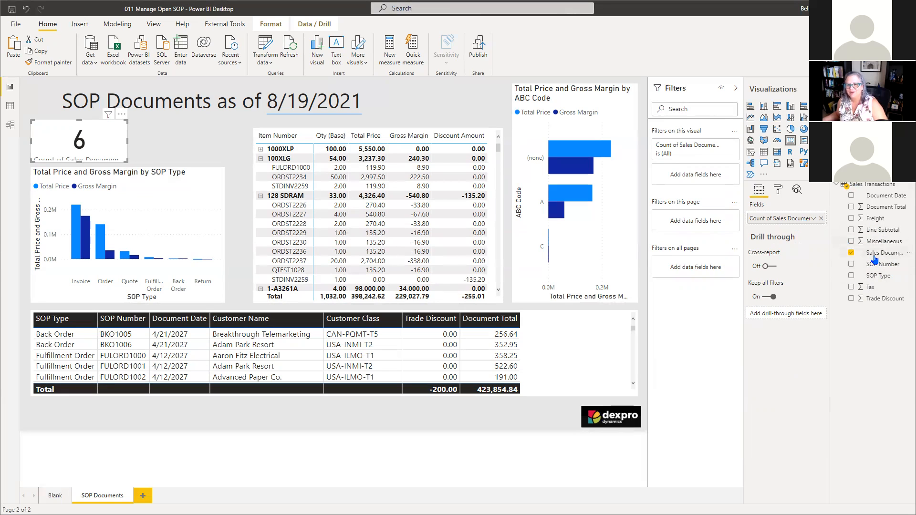
pyautogui.moveTo(883, 266); pyautogui.dragTo(802, 225)
pyautogui.click(813, 219)
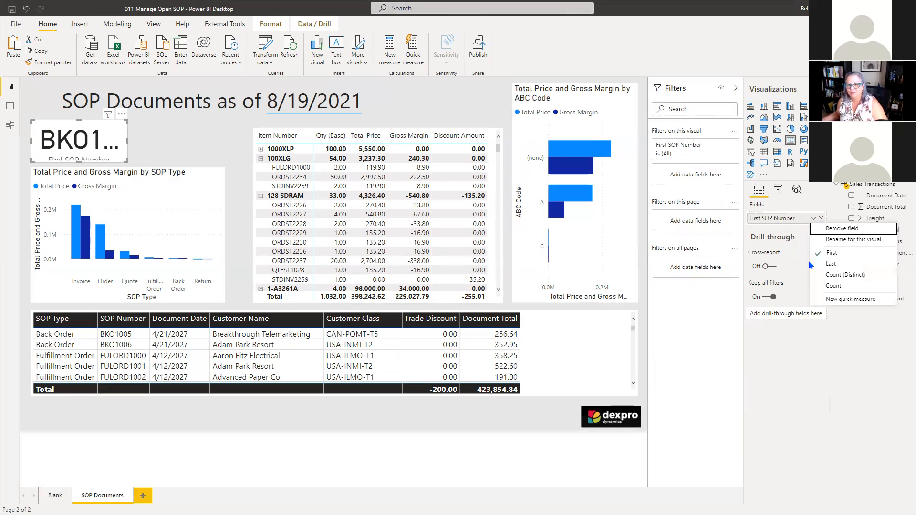
pyautogui.click(842, 276)
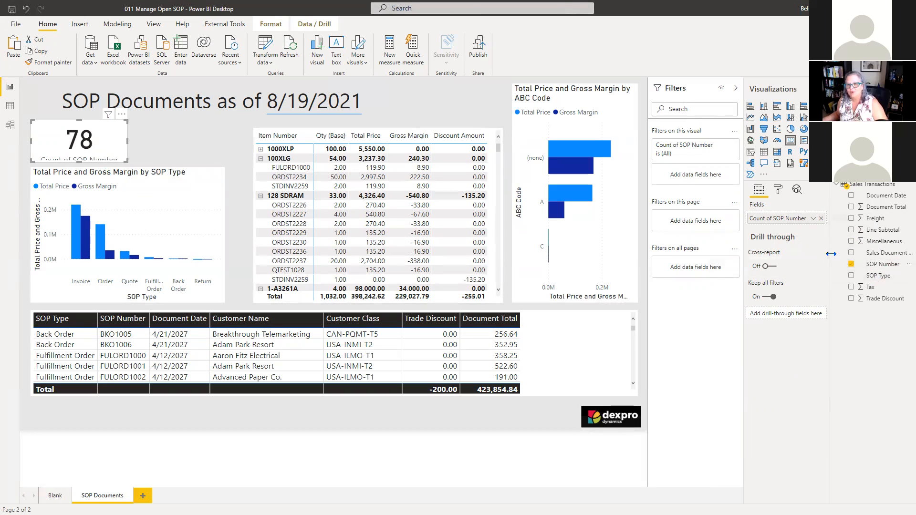
# Add SOP Type as a filter on the card visual and limit it to Quote.
pyautogui.moveTo(884, 280); pyautogui.dragTo(706, 176)
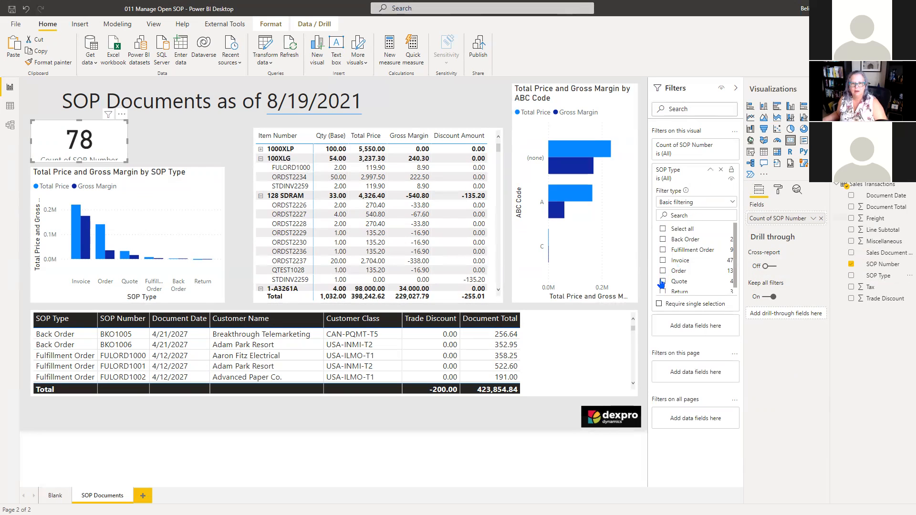
pyautogui.click(663, 281)
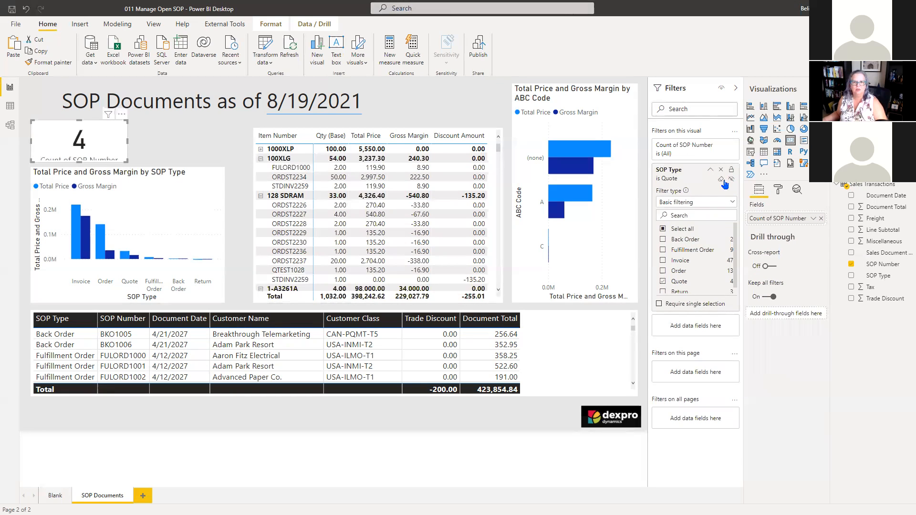
pyautogui.click(724, 184)
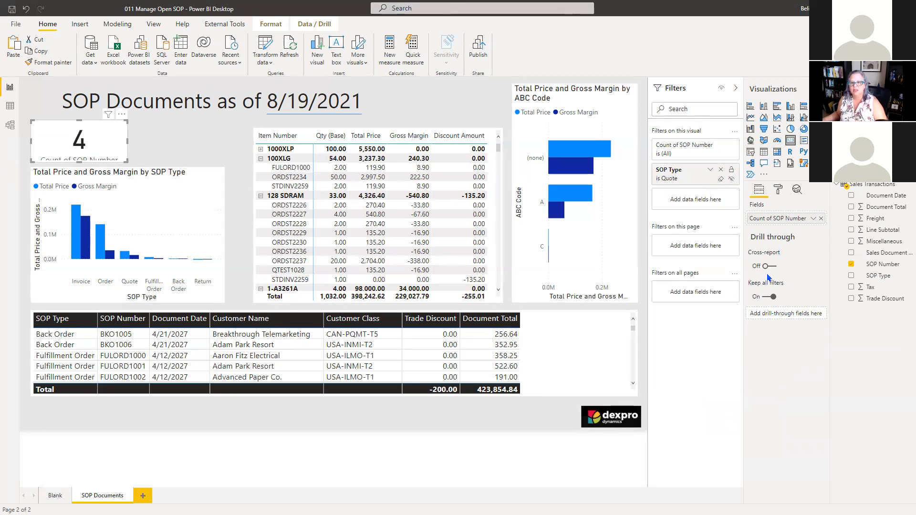
# Turn off the card's category label and turn on its title with the text "Total for Quotes".
pyautogui.click(779, 191)
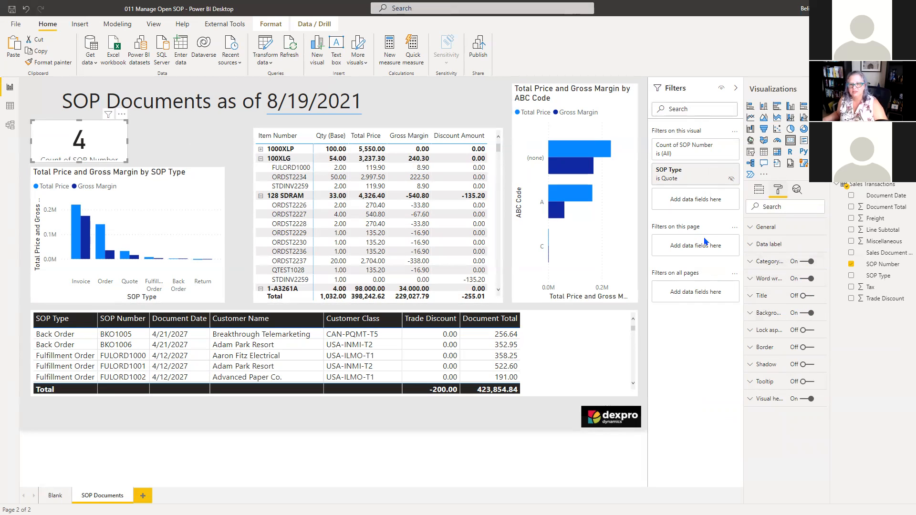
pyautogui.click(806, 262)
pyautogui.click(806, 295)
pyautogui.click(753, 296)
pyautogui.click(767, 323)
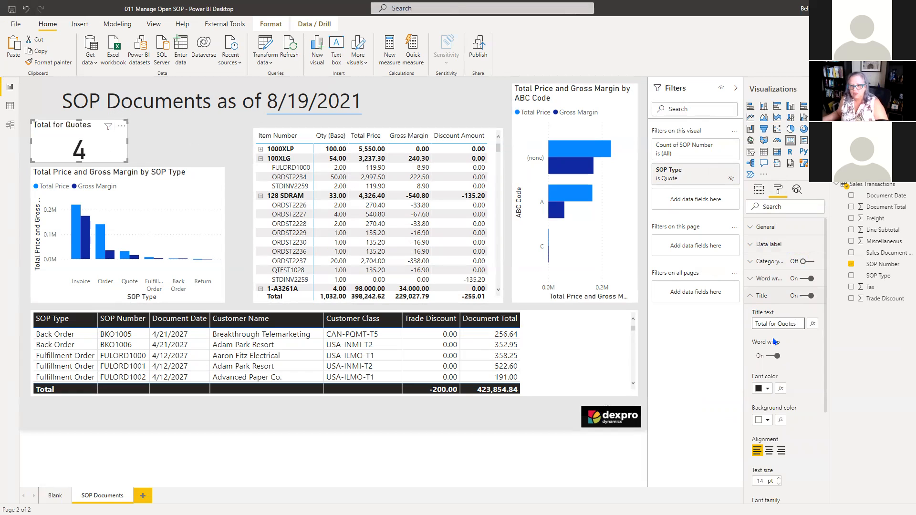
# Give the card title a light blue background and set its text size to 20 pt.
pyautogui.click(761, 421)
pyautogui.click(794, 266)
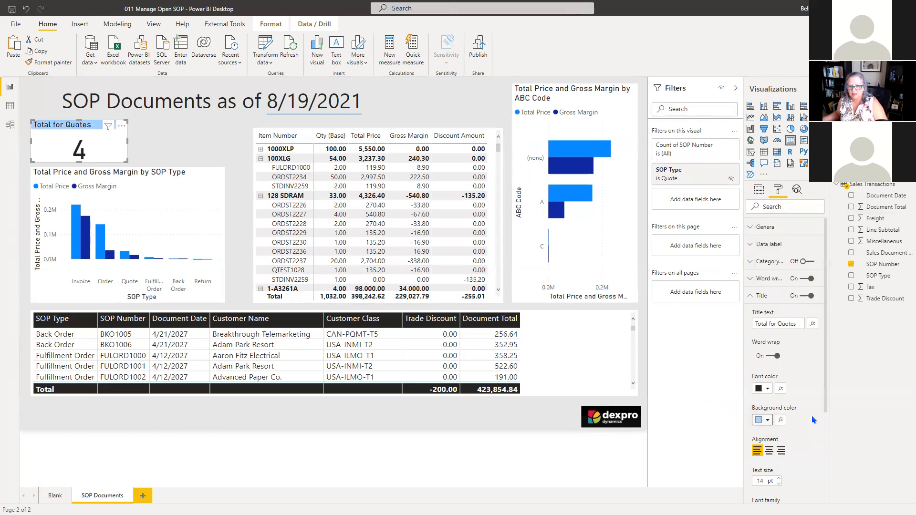
pyautogui.scroll(-3, 784, 439)
pyautogui.moveTo(763, 350); pyautogui.dragTo(739, 354)
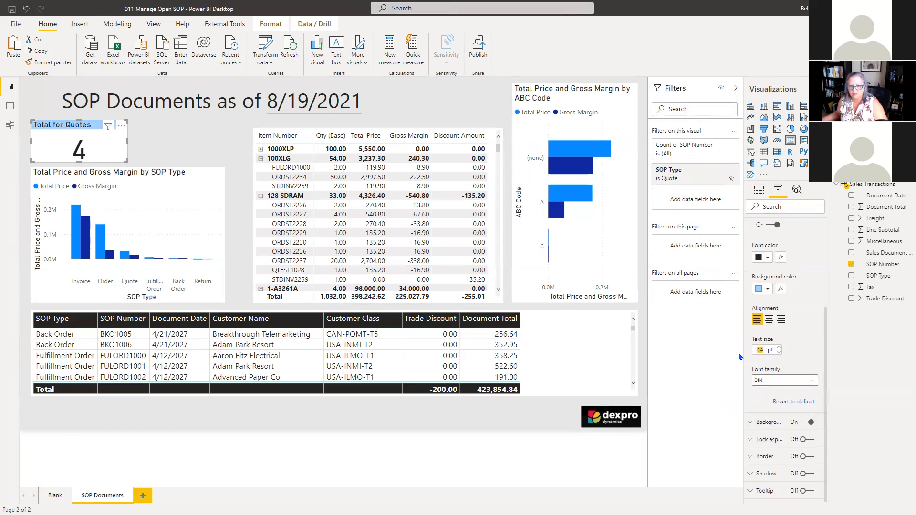
pyautogui.write('20')
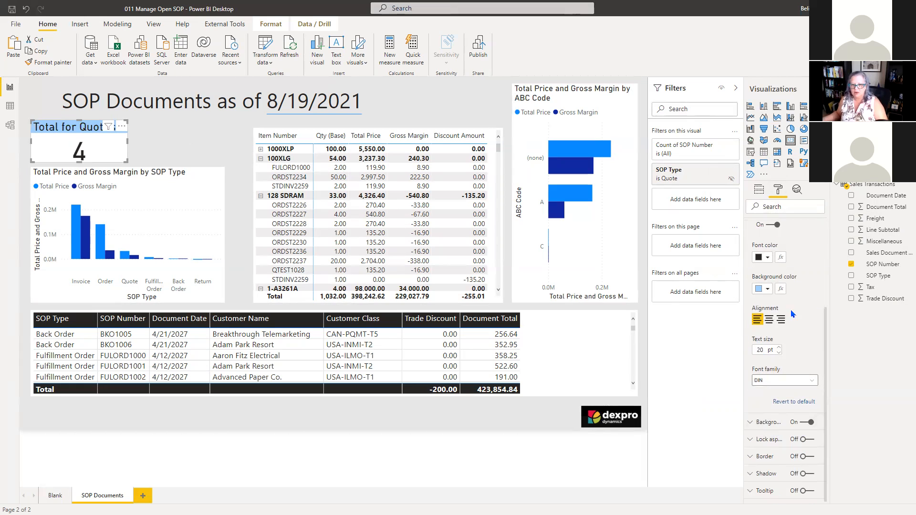
pyautogui.scroll(3, 792, 318)
pyautogui.click(750, 295)
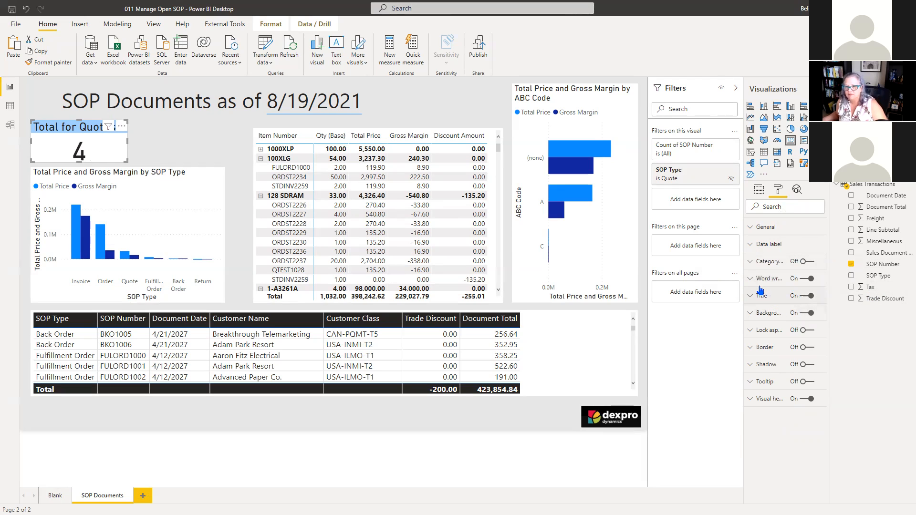
# Set the card's data label display units to None and its text size to 24 pt.
pyautogui.click(756, 249)
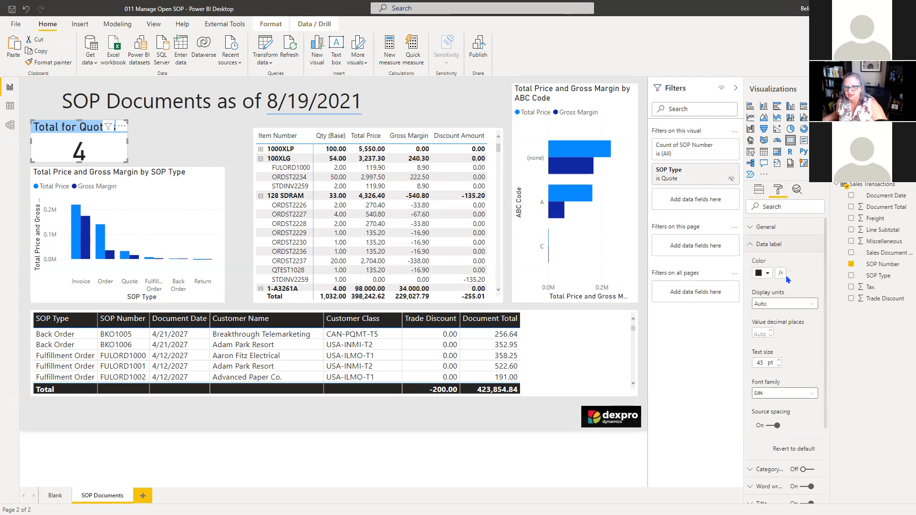
pyautogui.click(786, 304)
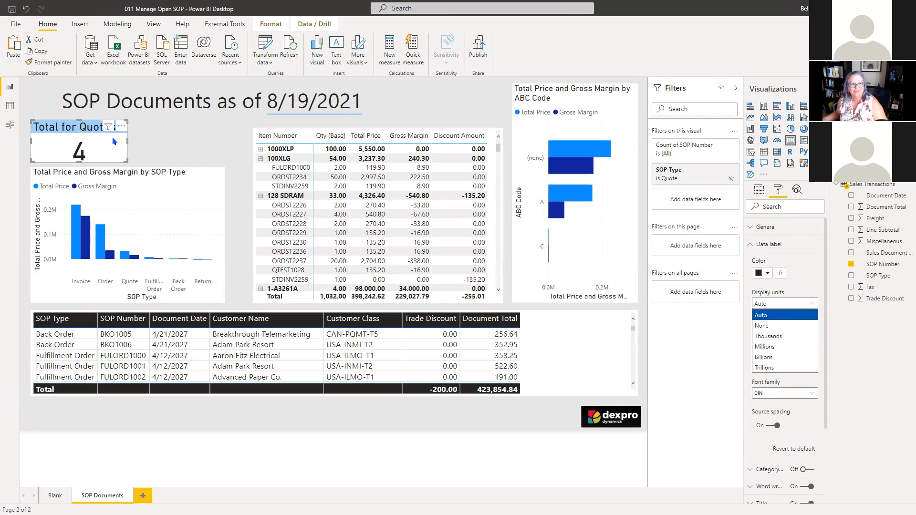
pyautogui.click(768, 326)
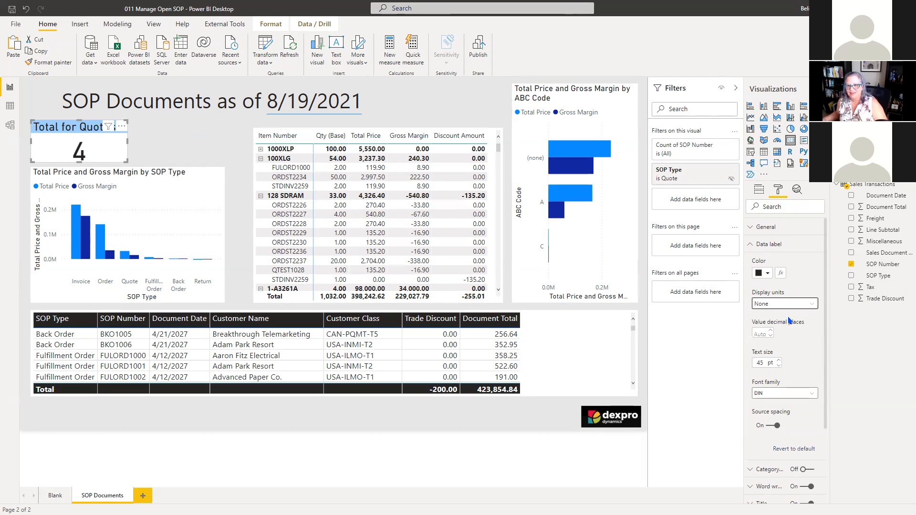
pyautogui.click(765, 362)
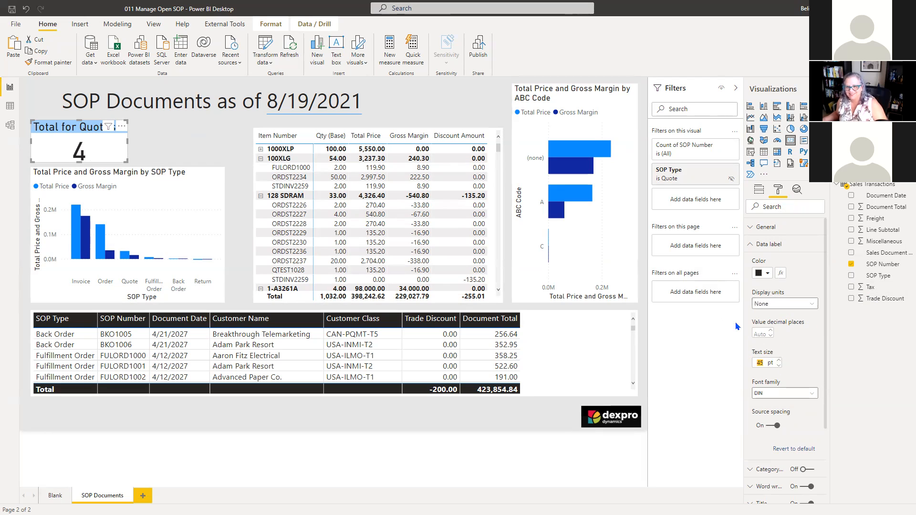
pyautogui.write('24')
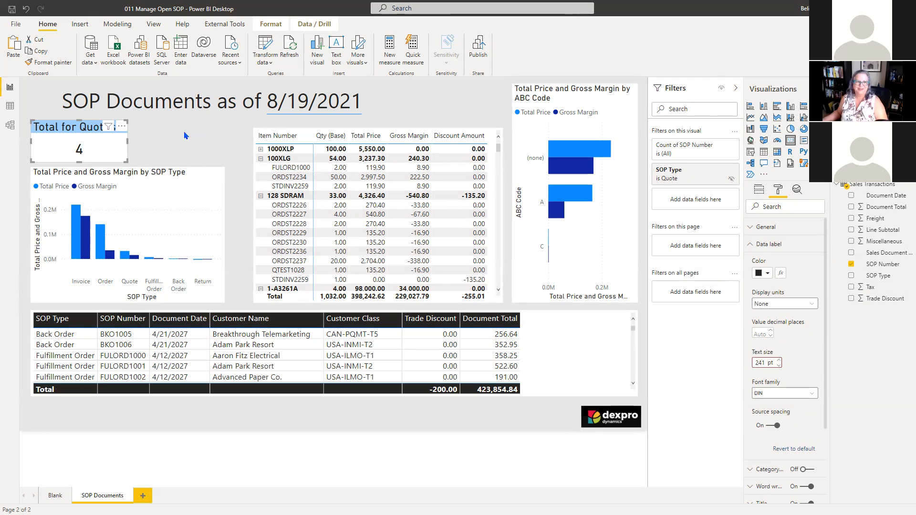
# Duplicate the Total for Quotes card and place the copy directly to the right of the original.
pyautogui.hotkey('ctrl', 'c')
pyautogui.hotkey('ctrl', 'v')
pyautogui.moveTo(74, 127); pyautogui.dragTo(172, 126)
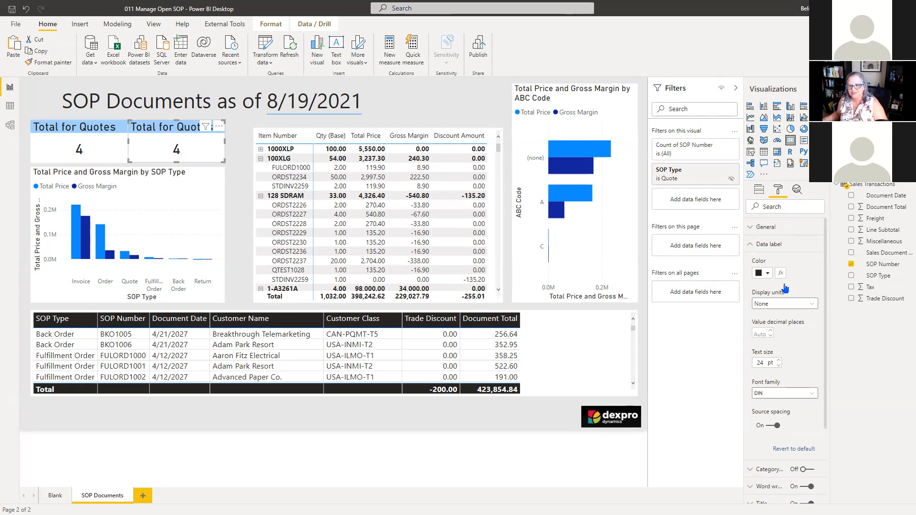
# Change the copied card's title text to "# of Quotes".
pyautogui.click(749, 245)
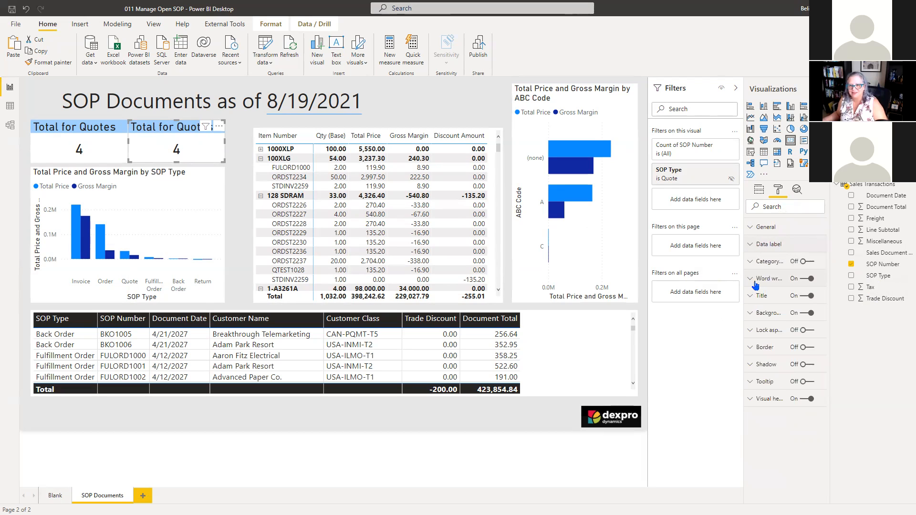
pyautogui.click(753, 297)
pyautogui.doubleClick(761, 324)
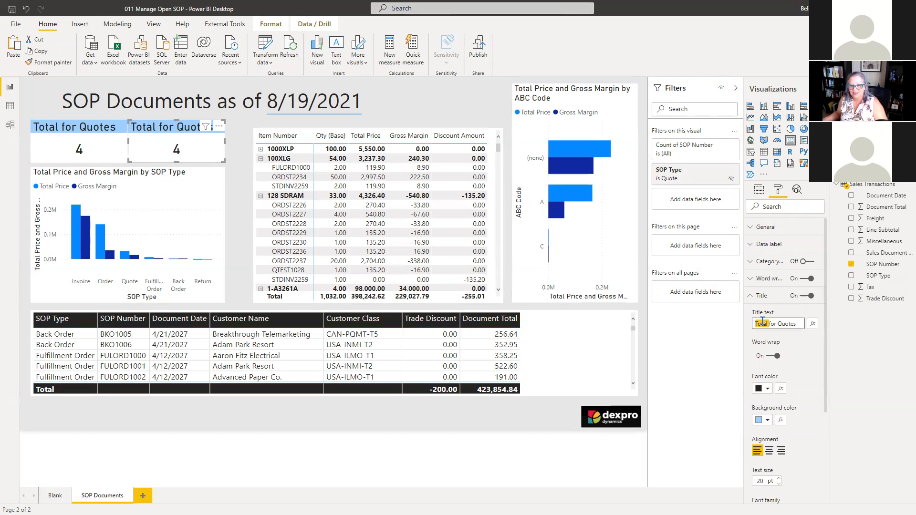
pyautogui.press('Delete')
pyautogui.press('Delete')
pyautogui.press('Delete')
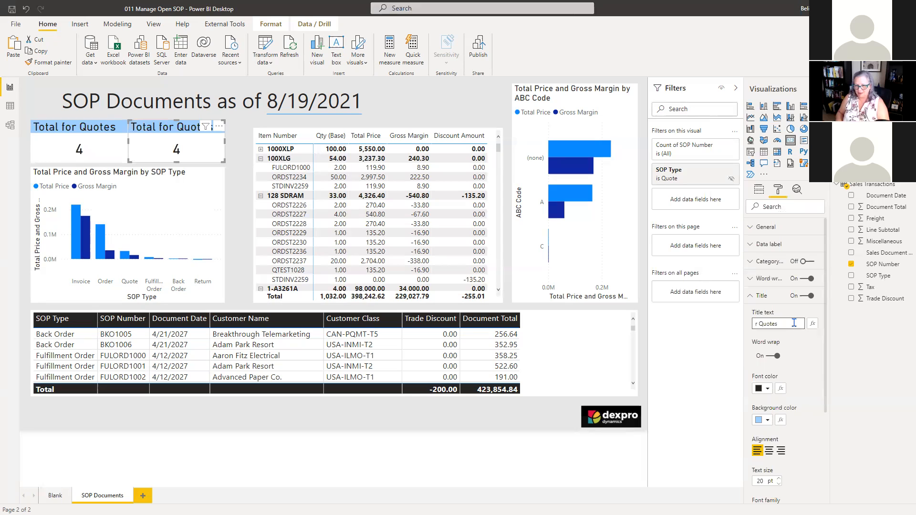
pyautogui.write('# of')
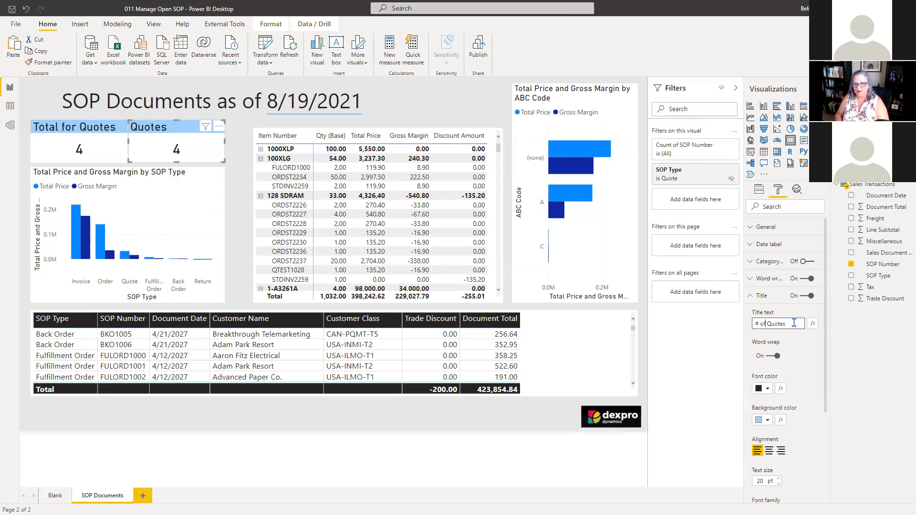
pyautogui.click(793, 337)
# Replace the field in the Total for Quotes card with Line Subtotal from Sales Transactions.
pyautogui.click(107, 145)
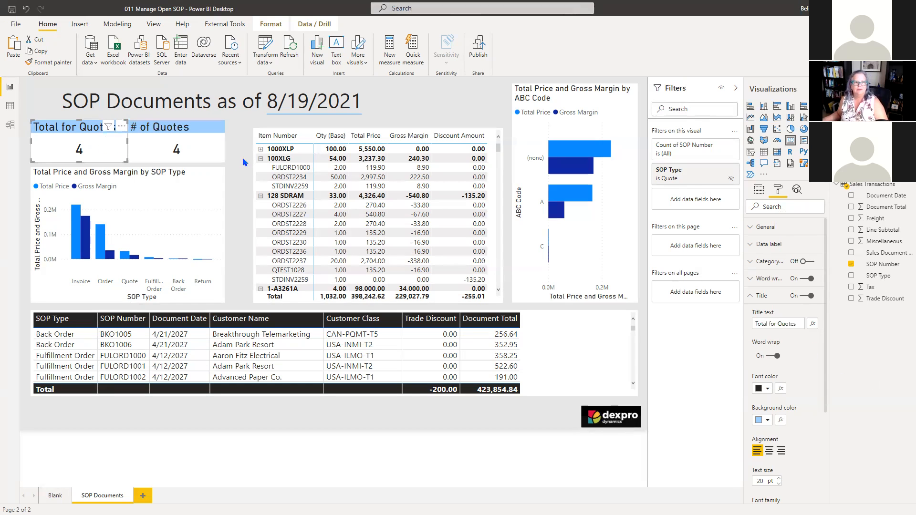
pyautogui.click(759, 189)
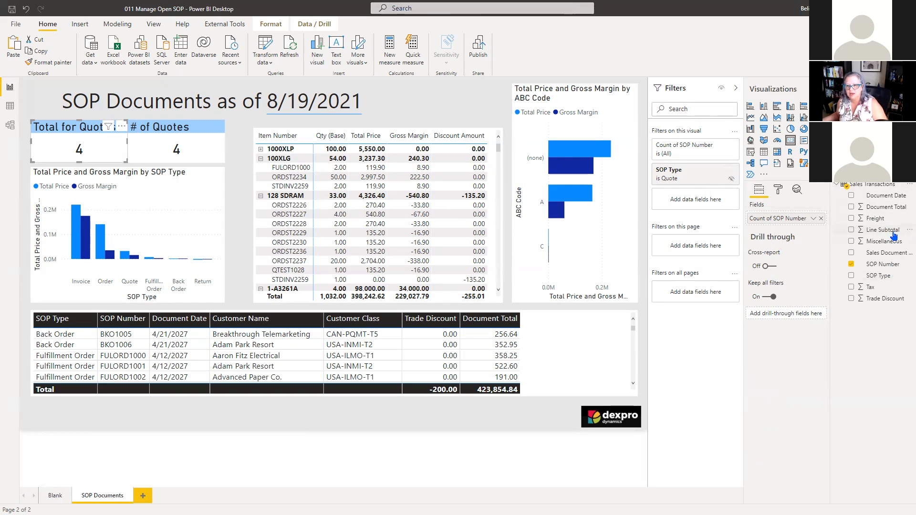
pyautogui.moveTo(889, 231); pyautogui.dragTo(812, 219)
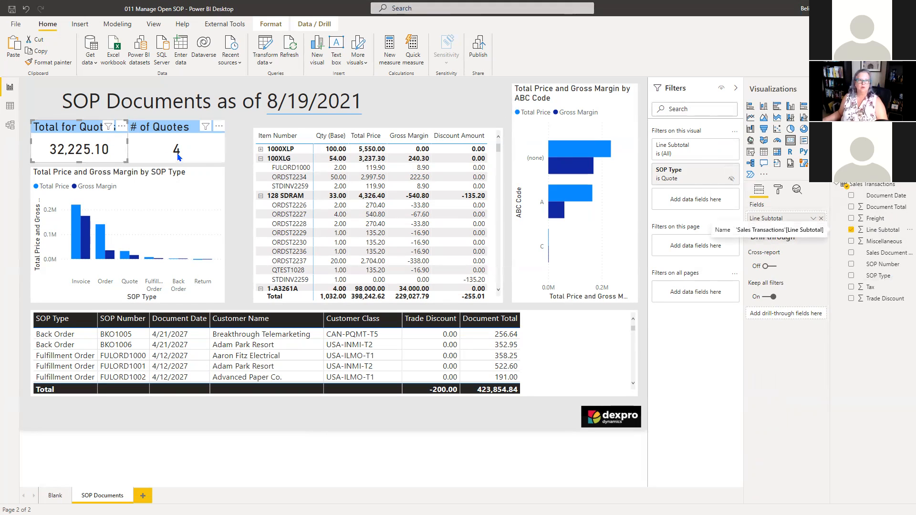
pyautogui.click(240, 189)
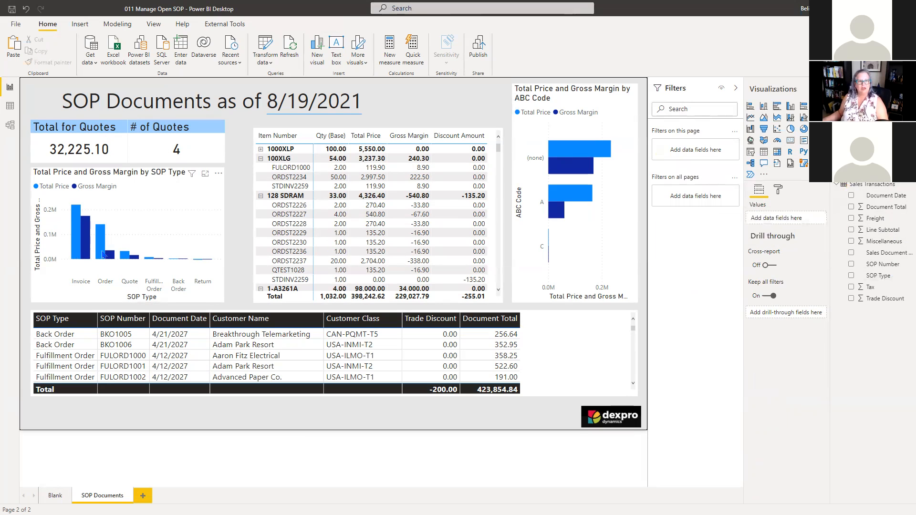
# Cross-filter the page by the Order column of the SOP Type chart to check the cards, then clear the selection.
pyautogui.click(104, 255)
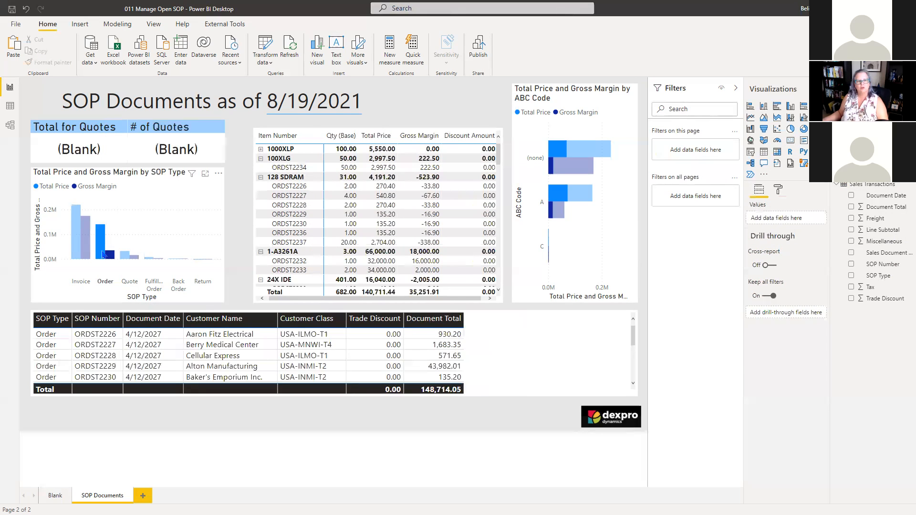
pyautogui.click(103, 254)
pyautogui.click(104, 254)
pyautogui.click(103, 247)
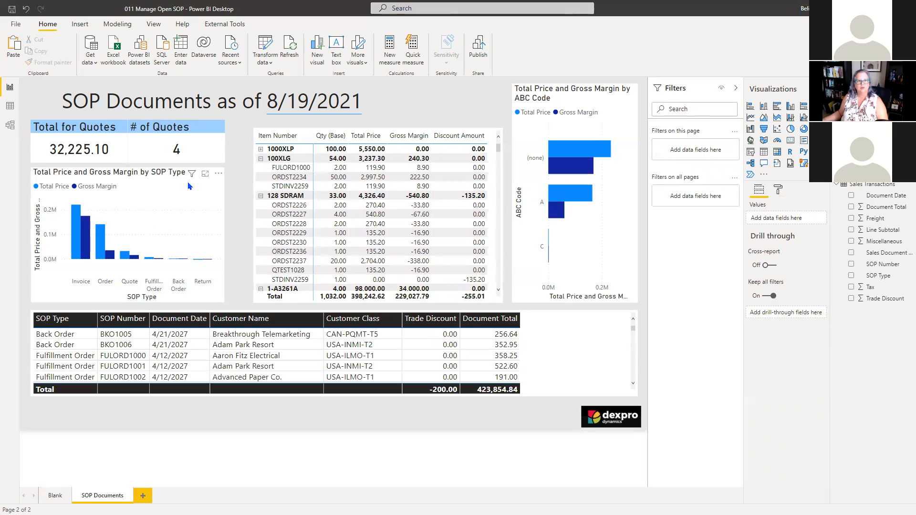
# Stop the SOP Type chart from filtering the Total for Quotes and # of Quotes cards by editing its interactions.
pyautogui.click(222, 233)
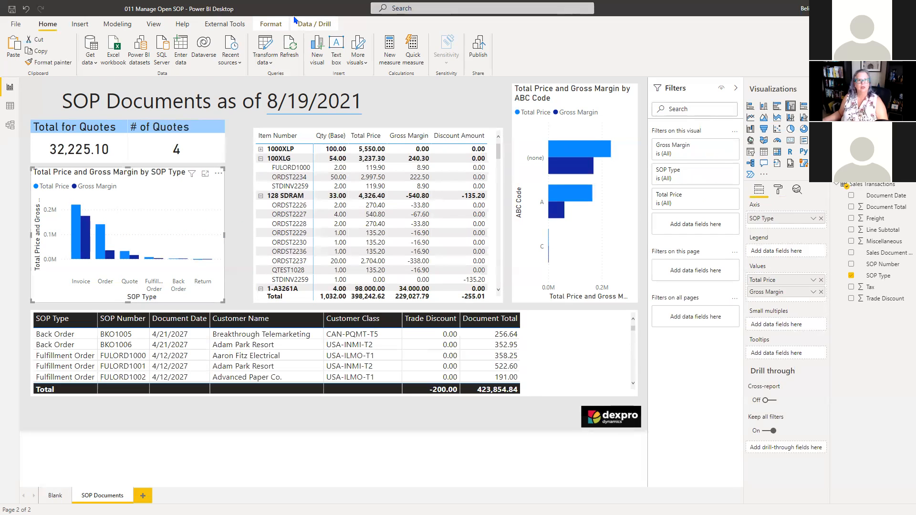
pyautogui.click(271, 25)
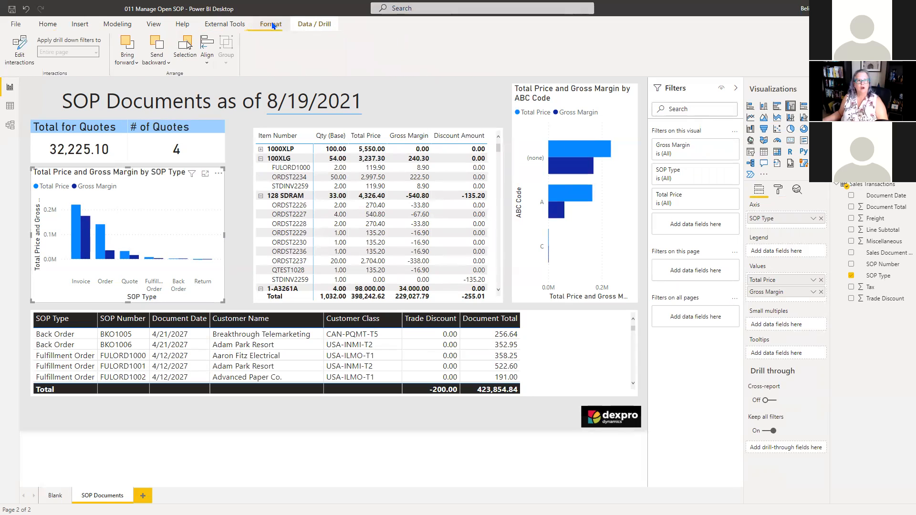
pyautogui.click(21, 46)
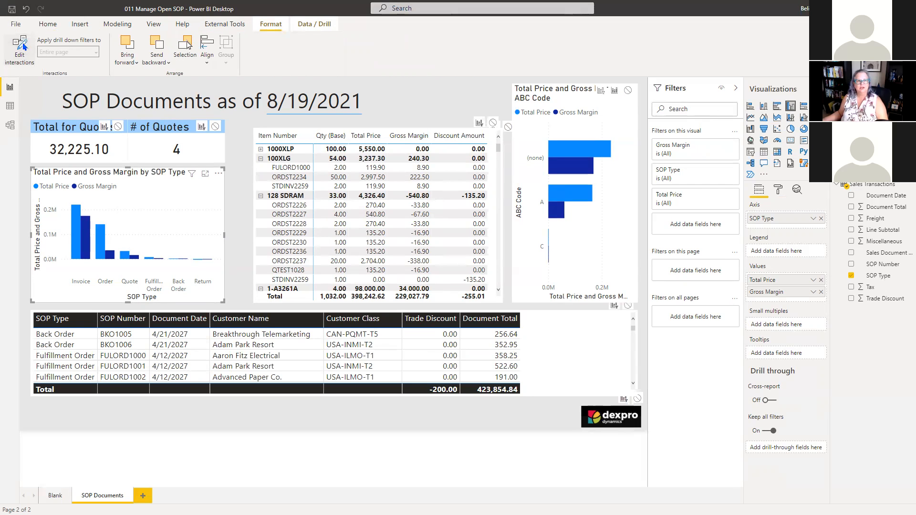
pyautogui.click(118, 127)
pyautogui.click(216, 128)
# Set the item matrix's interactions with the Total for Quotes and # of Quotes cards to None.
pyautogui.scroll(-3, 499, 180)
pyautogui.click(499, 180)
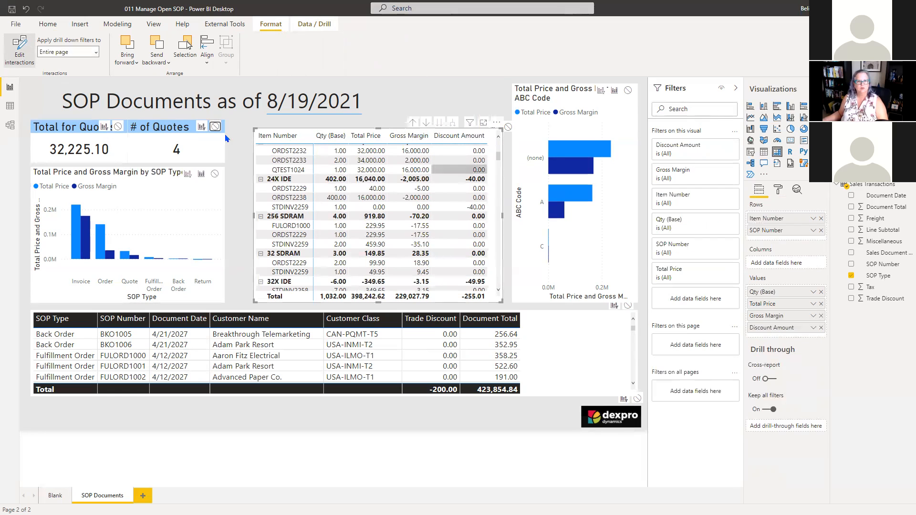
pyautogui.click(118, 127)
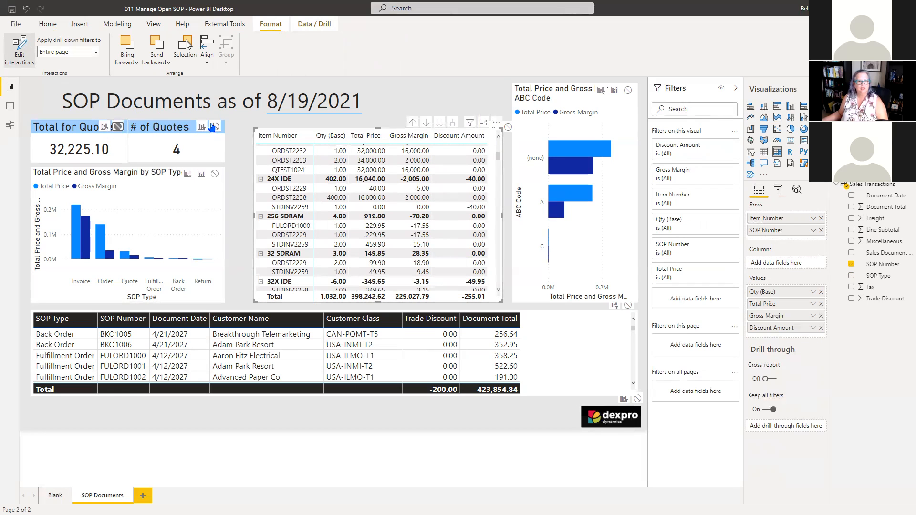
pyautogui.click(200, 138)
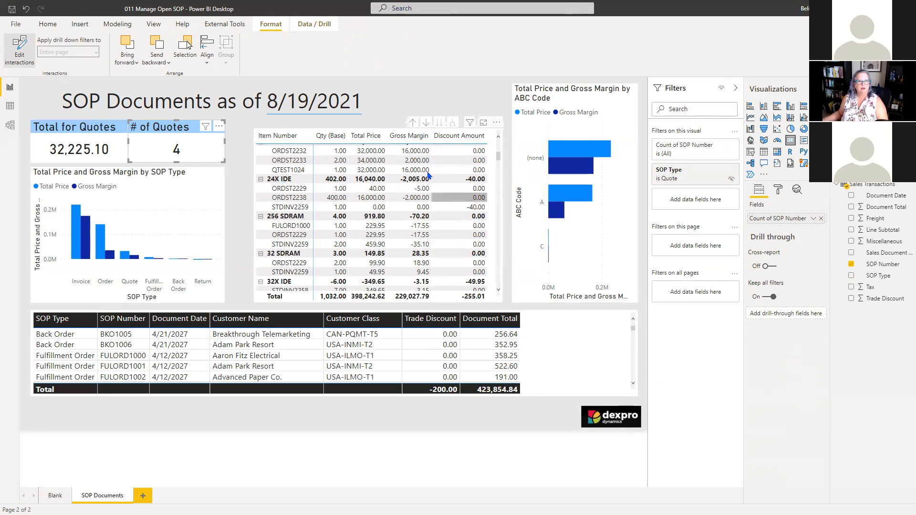
pyautogui.scroll(-2, 498, 284)
pyautogui.click(494, 277)
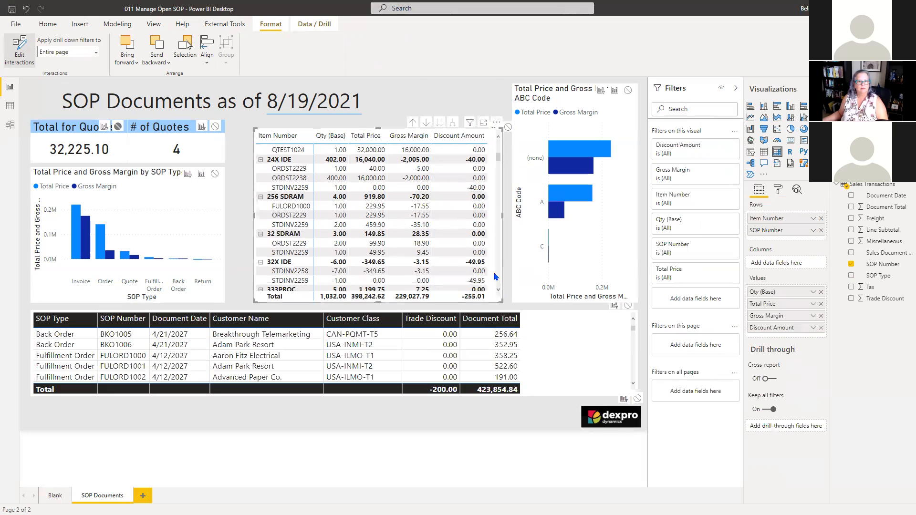
pyautogui.click(215, 126)
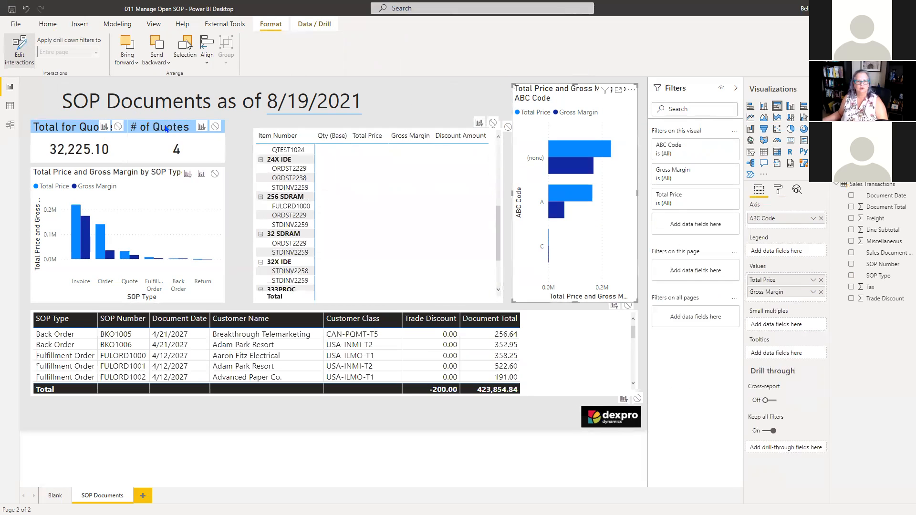
# Set the ABC Code chart's and the document table's interactions with both quote cards to None, and finish editing interactions.
pyautogui.click(117, 126)
pyautogui.click(215, 127)
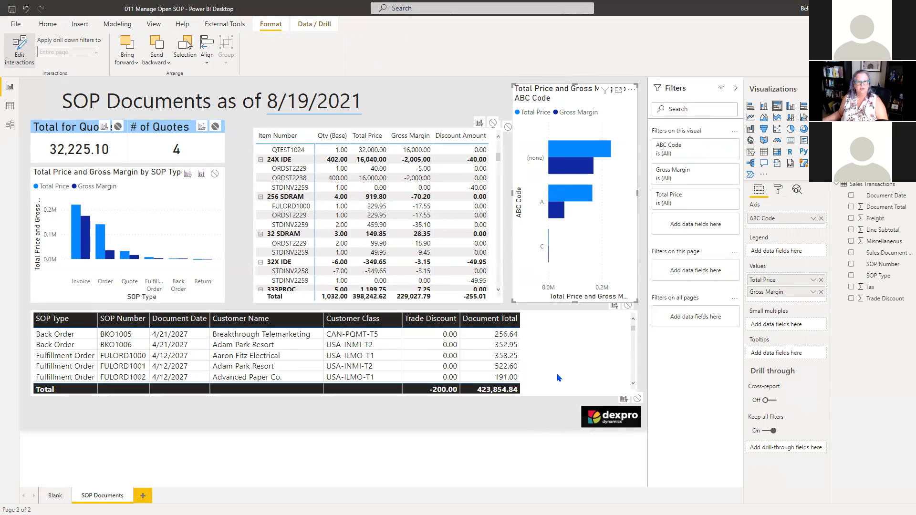
pyautogui.click(559, 378)
pyautogui.click(118, 126)
pyautogui.click(216, 127)
pyautogui.click(19, 50)
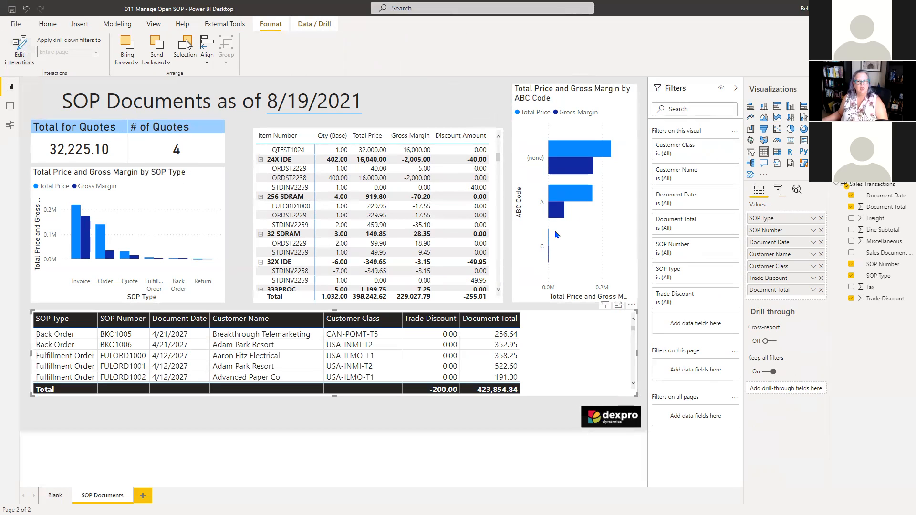
# Check the cards by cross-filtering the page on ABC code A, clear that selection and save the report.
pyautogui.click(587, 196)
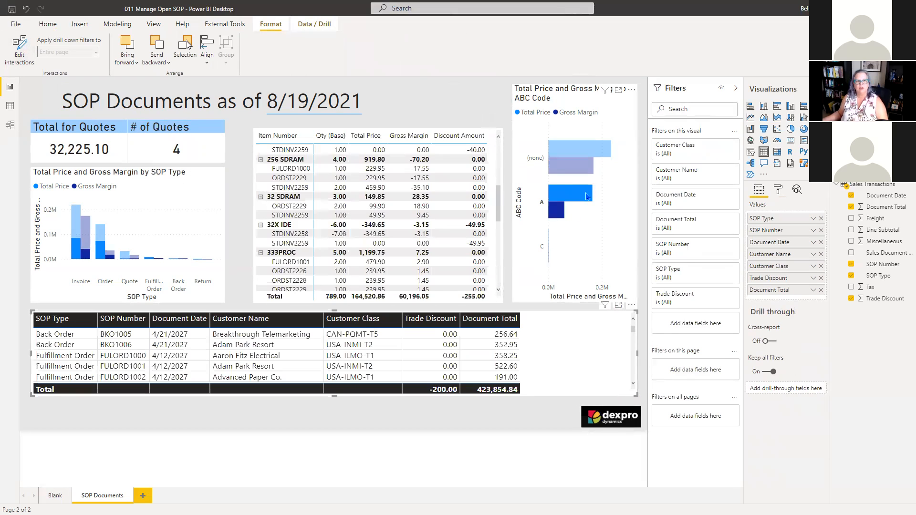
pyautogui.click(587, 197)
pyautogui.click(468, 104)
pyautogui.click(11, 9)
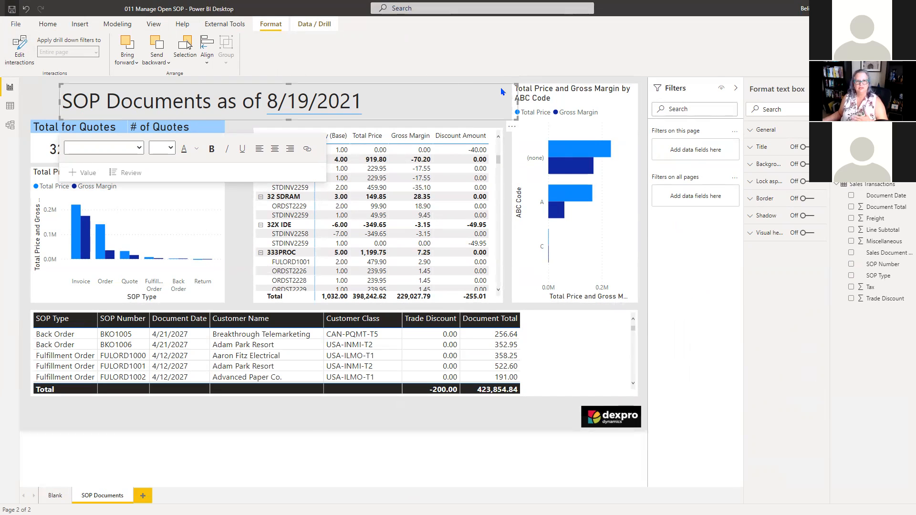
pyautogui.click(591, 339)
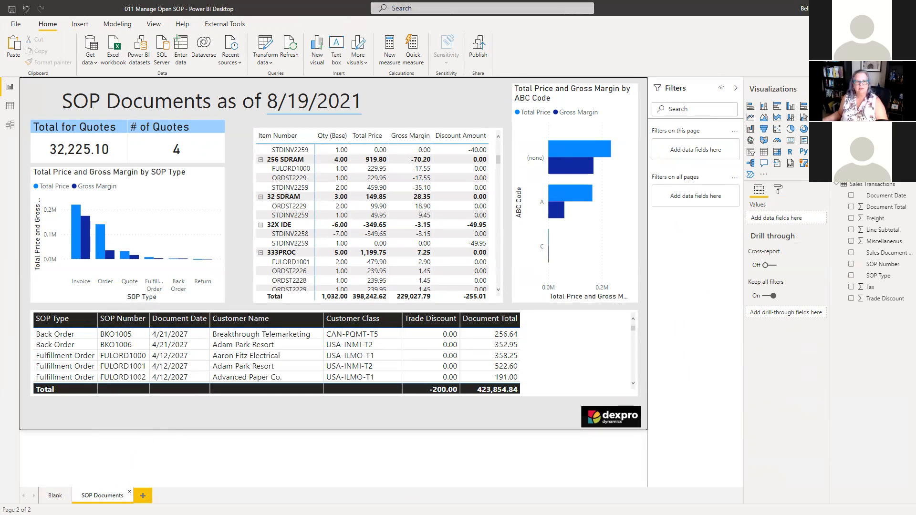
# Duplicate the SOP Documents page and name the copy "SOP Single Document".
pyautogui.rightClick(106, 499)
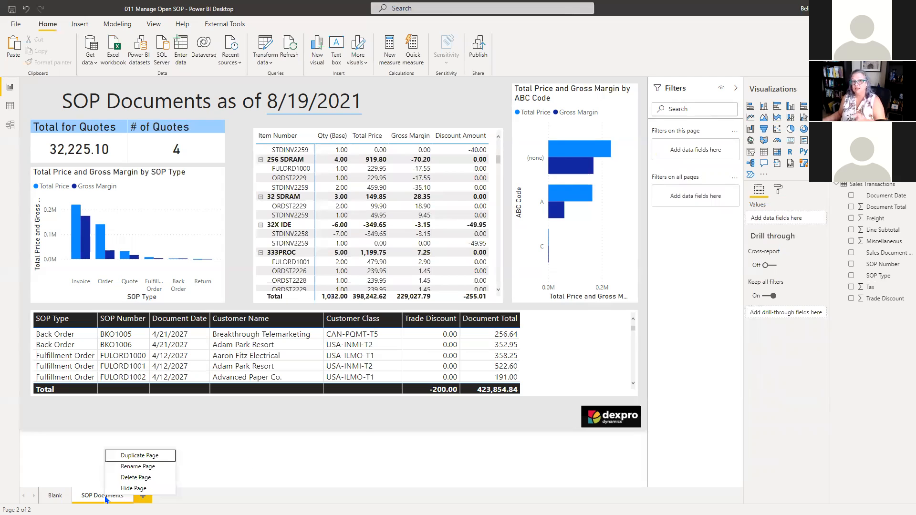
pyautogui.click(143, 455)
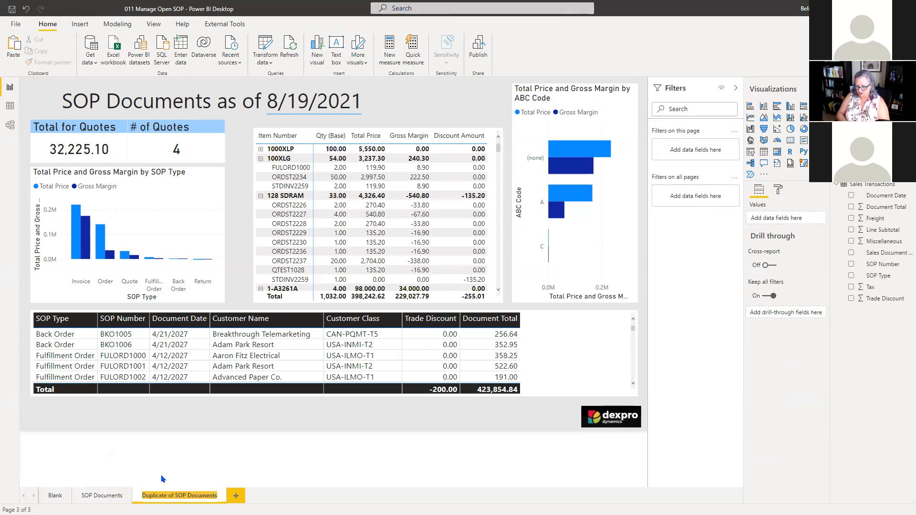
pyautogui.write('SOP Document')
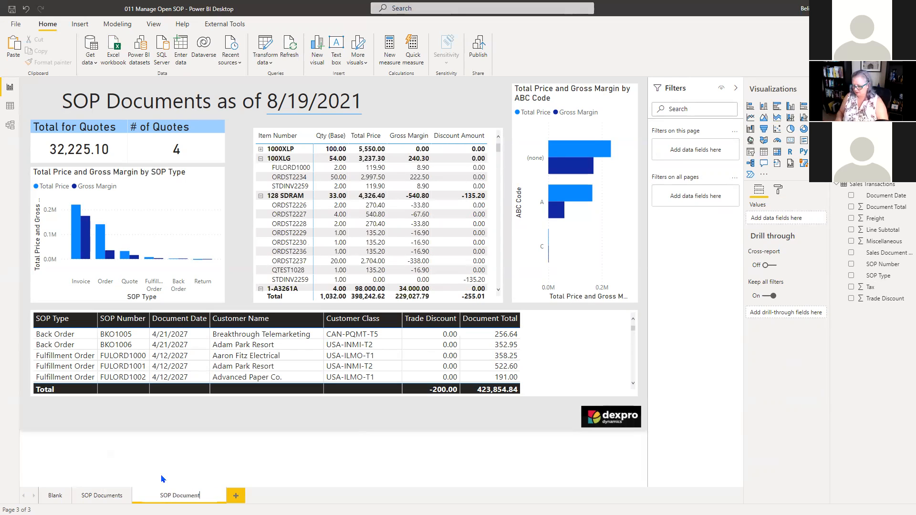
pyautogui.write('In')
pyautogui.press('BackSpace')
pyautogui.write('Single')
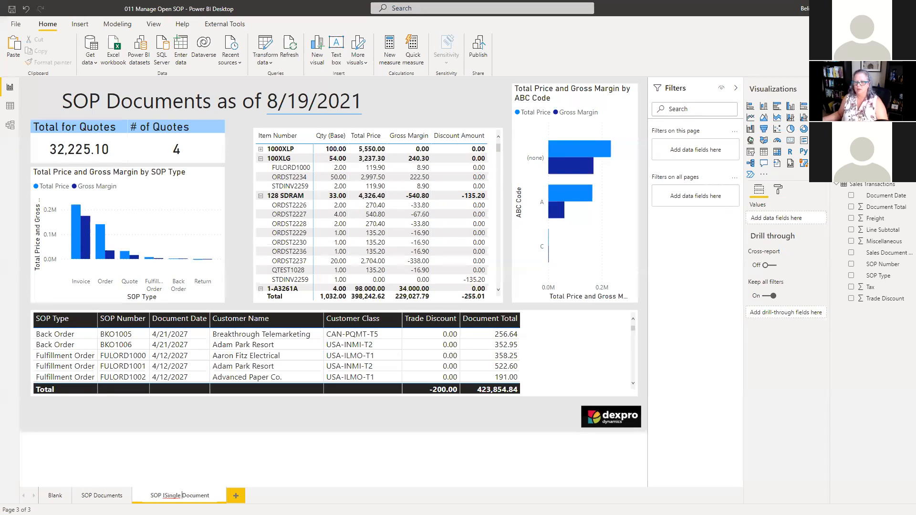
pyautogui.press('Return')
pyautogui.doubleClick(160, 496)
pyautogui.click(157, 495)
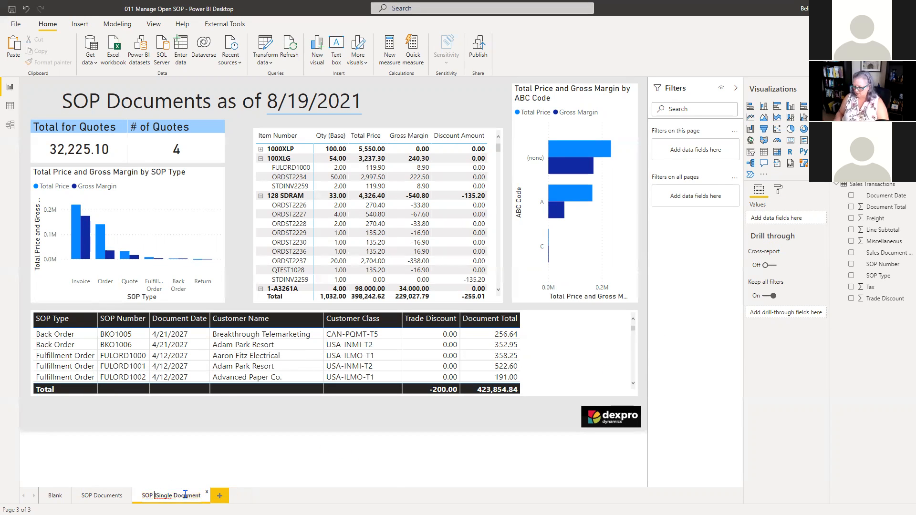
pyautogui.press('BackSpace')
pyautogui.press('Return')
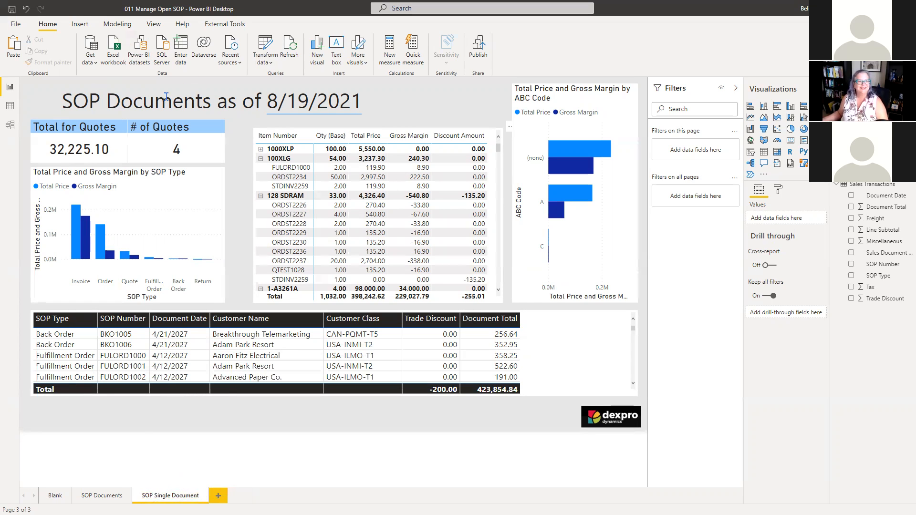
# Change the title text on the SOP Single Document page to "SOP Document Detail".
pyautogui.click(335, 108)
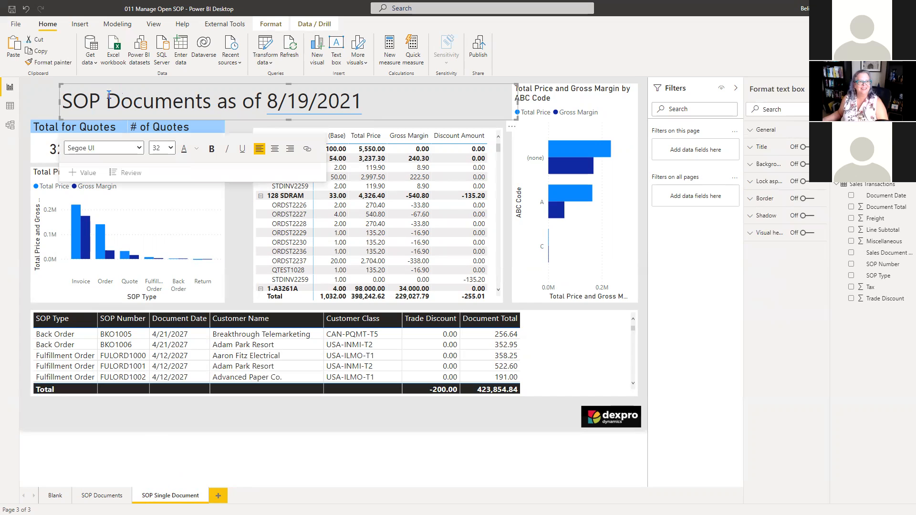
pyautogui.moveTo(205, 102); pyautogui.dragTo(364, 103)
pyautogui.write('Detail')
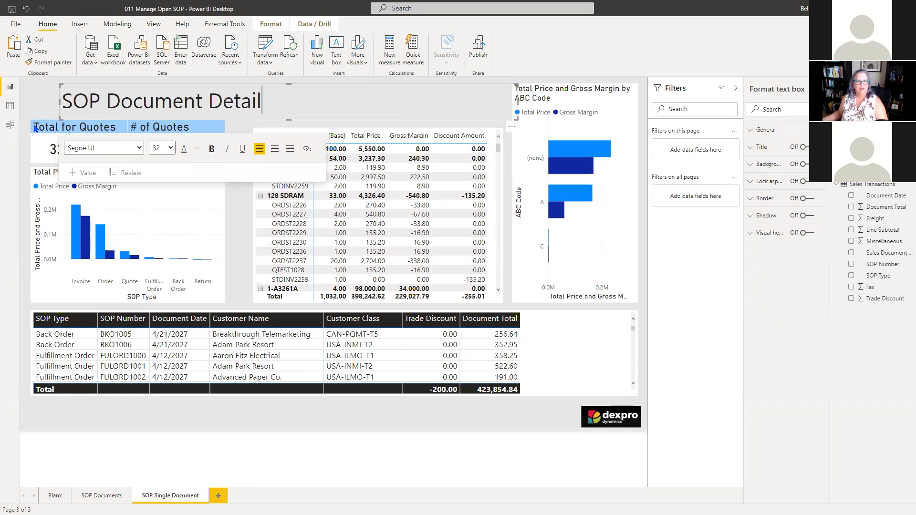
# Delete both quote cards, both charts and the item matrix from the SOP Single Document page, and compare it with the SOP Documents page.
pyautogui.click(36, 128)
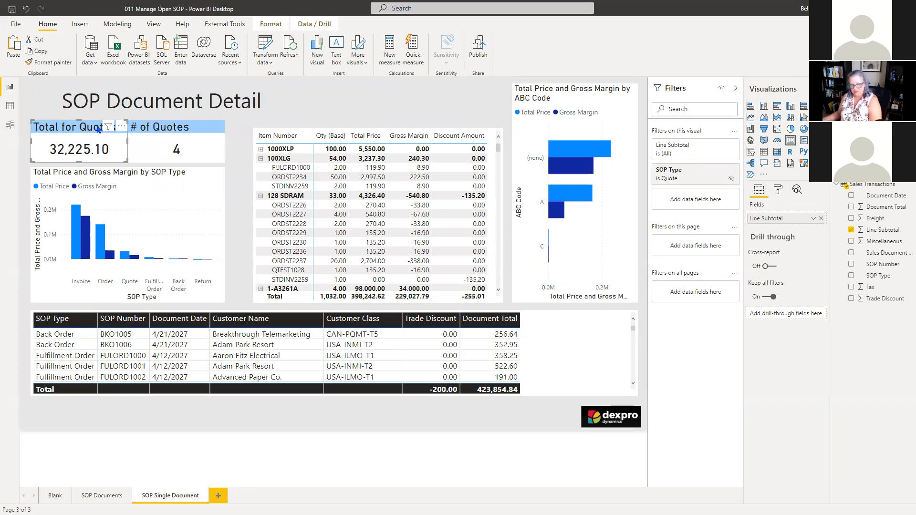
pyautogui.press('Delete')
pyautogui.press('Delete')
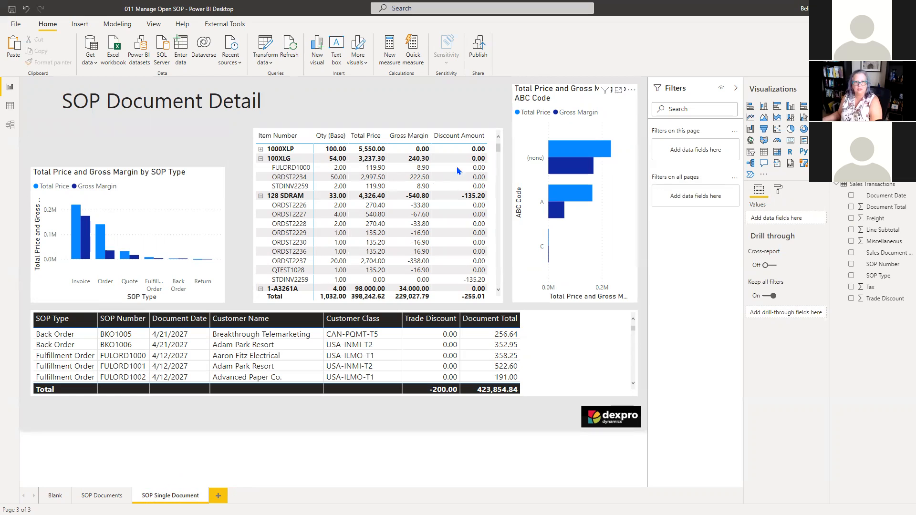
pyautogui.press('Delete')
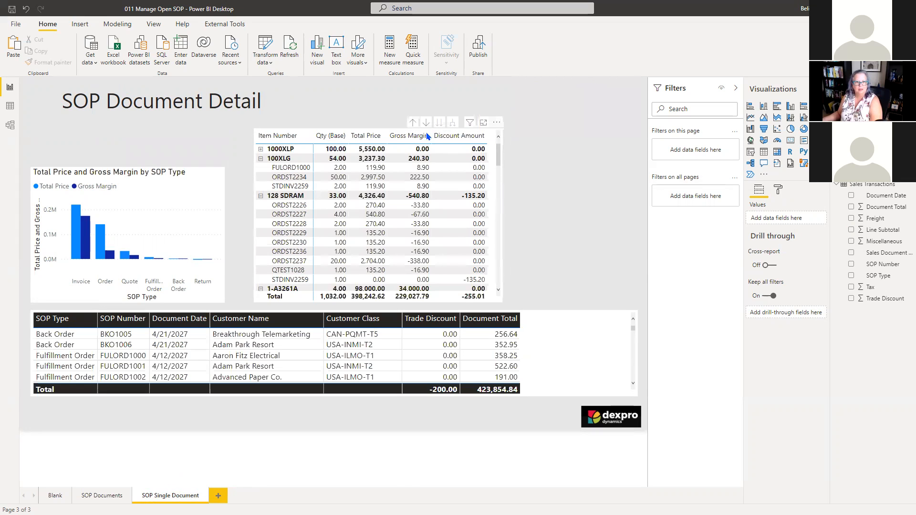
pyautogui.press('Delete')
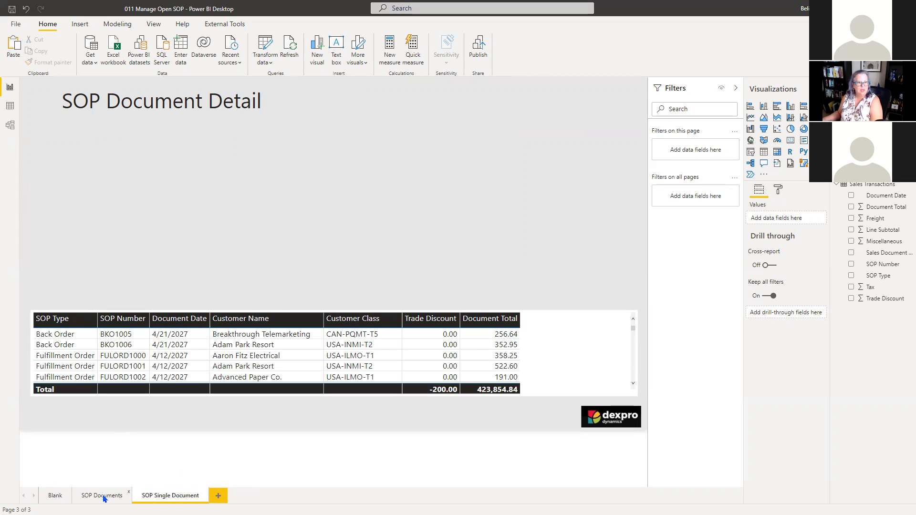
pyautogui.click(103, 496)
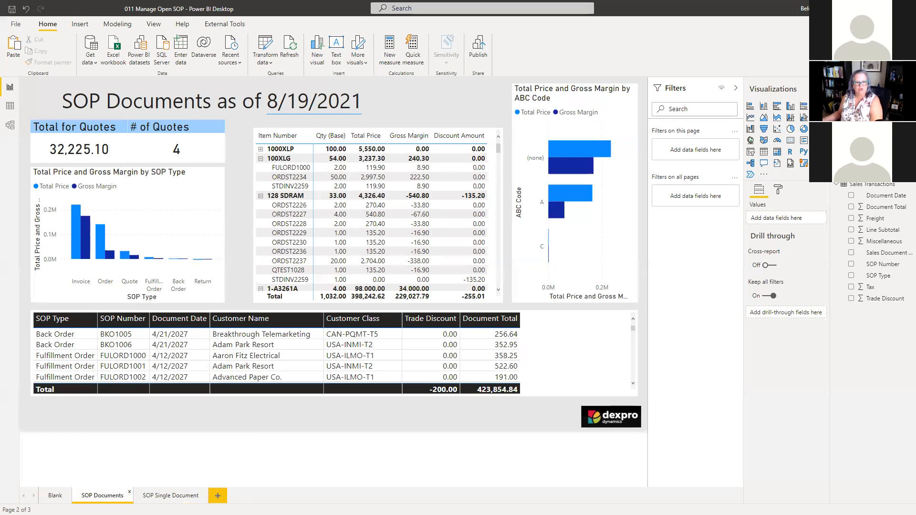
pyautogui.click(171, 496)
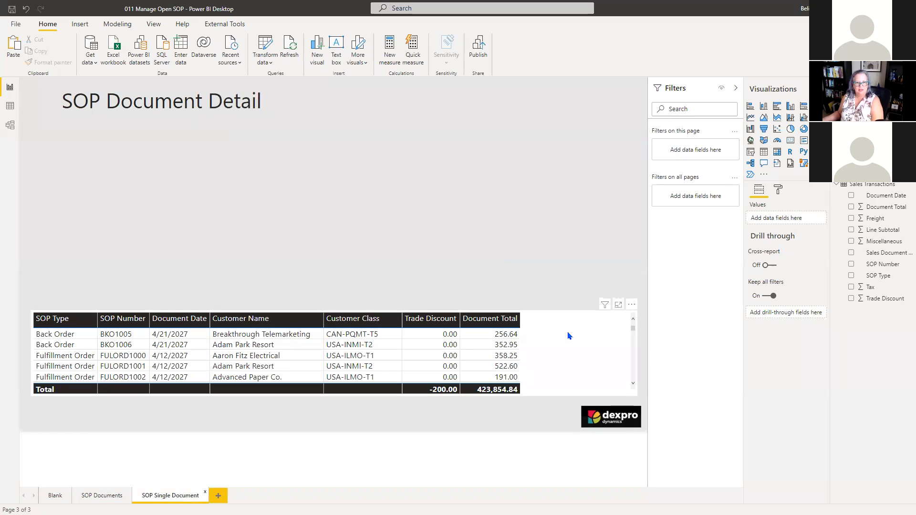
# Duplicate the document table, place the copy directly above the original and extend its upper edge to make it taller.
pyautogui.click(567, 334)
pyautogui.click(474, 220)
pyautogui.click(580, 323)
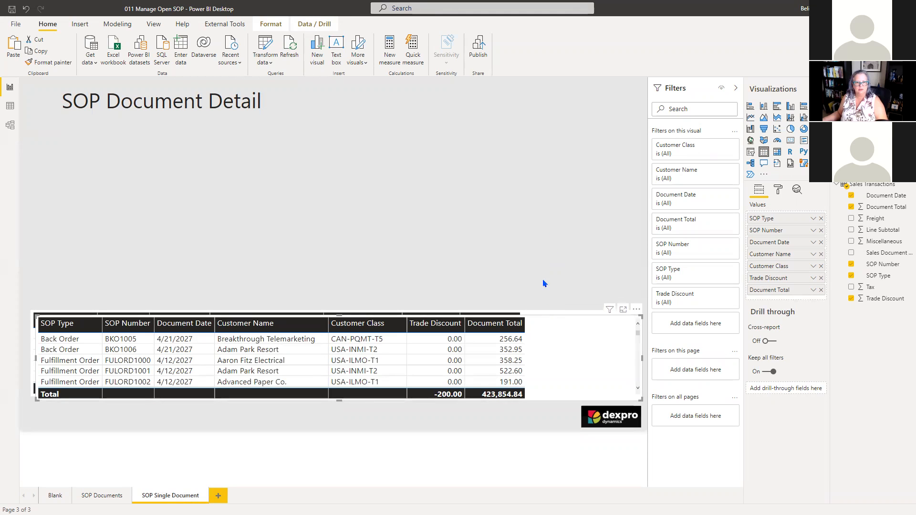
pyautogui.moveTo(542, 321); pyautogui.dragTo(538, 316)
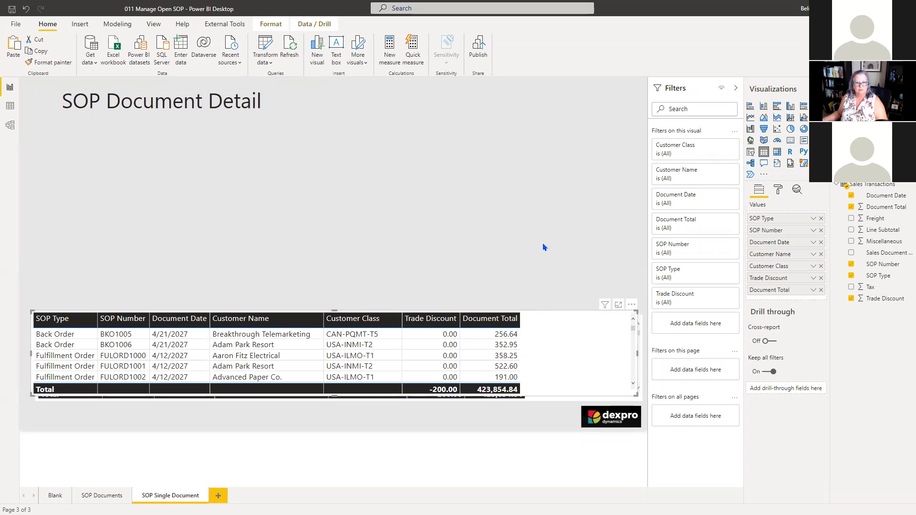
pyautogui.moveTo(535, 315); pyautogui.dragTo(542, 226)
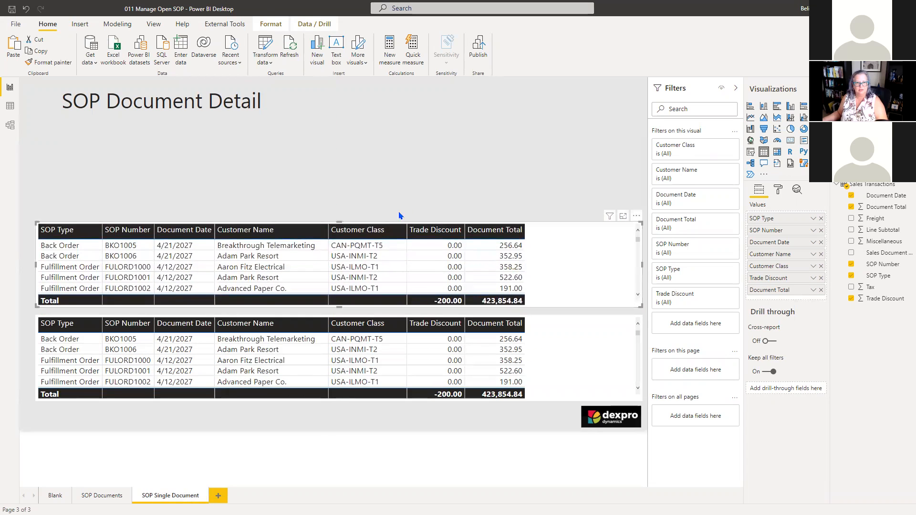
pyautogui.moveTo(340, 222); pyautogui.dragTo(342, 192)
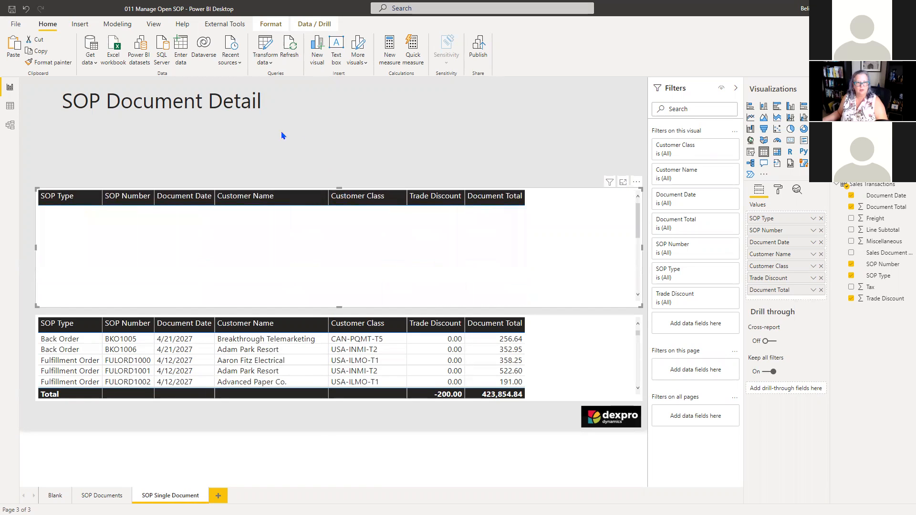
# Paste another copy of the document table directly under the page title and shorten it to clear the table below.
pyautogui.click(256, 131)
pyautogui.hotkey('ctrl', 'v')
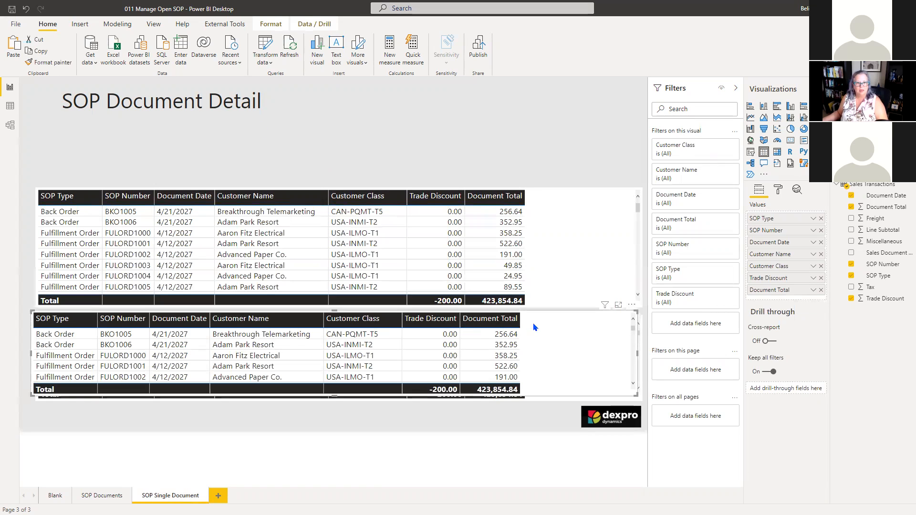
pyautogui.moveTo(531, 316); pyautogui.dragTo(537, 129)
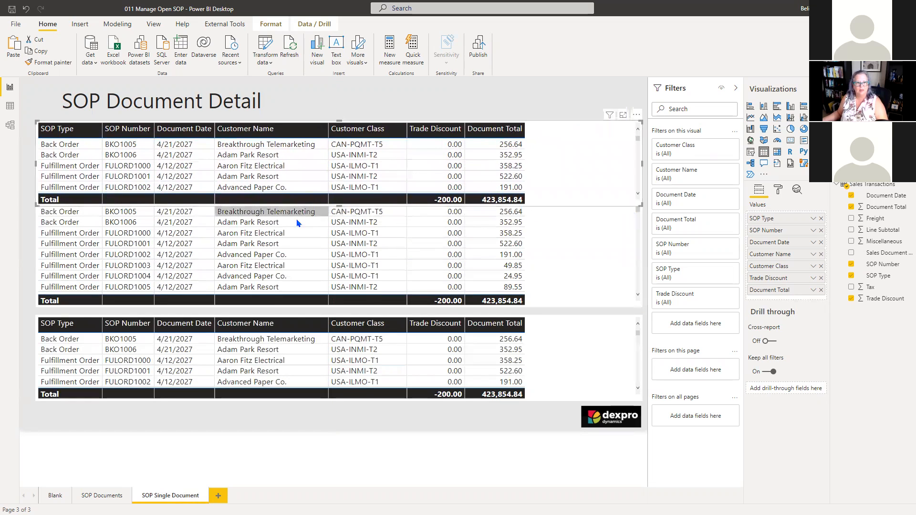
pyautogui.moveTo(336, 204); pyautogui.dragTo(344, 183)
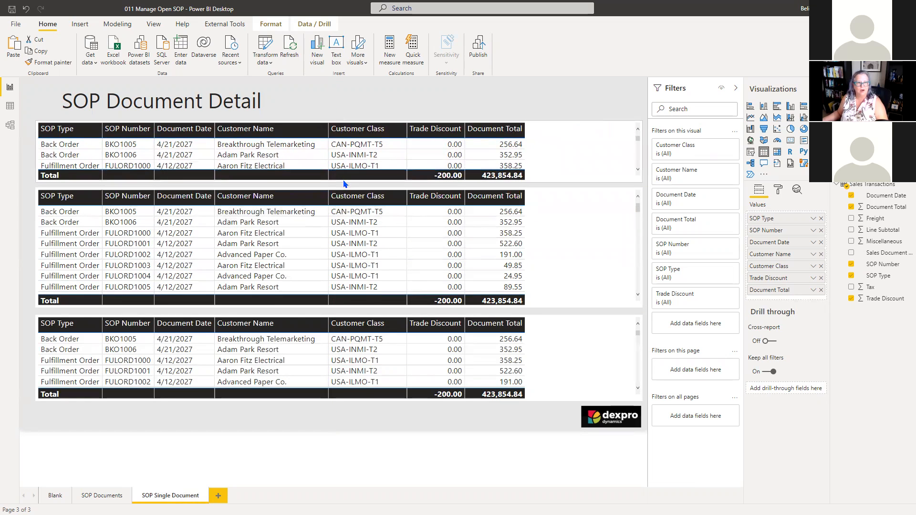
# Shorten the bottom table from its upper edge, then enlarge the middle table and shift it down into the freed space.
pyautogui.click(321, 320)
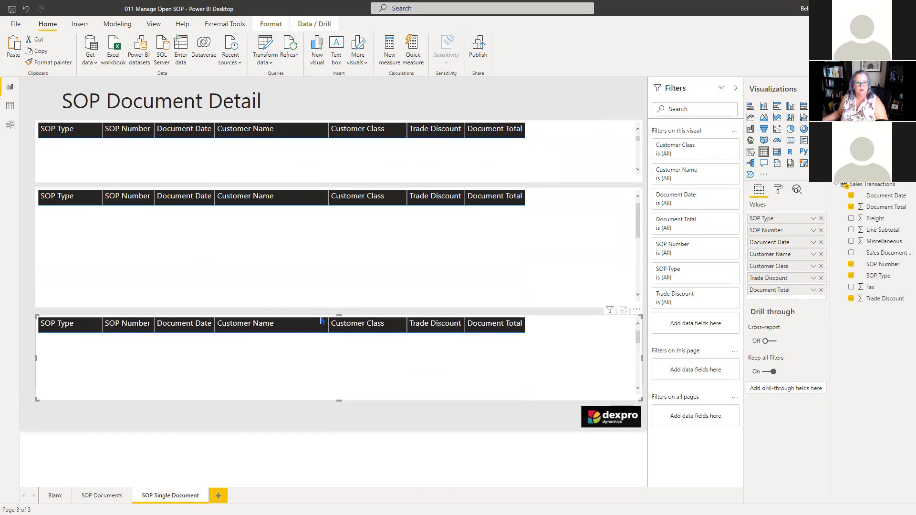
pyautogui.moveTo(321, 315); pyautogui.dragTo(321, 340)
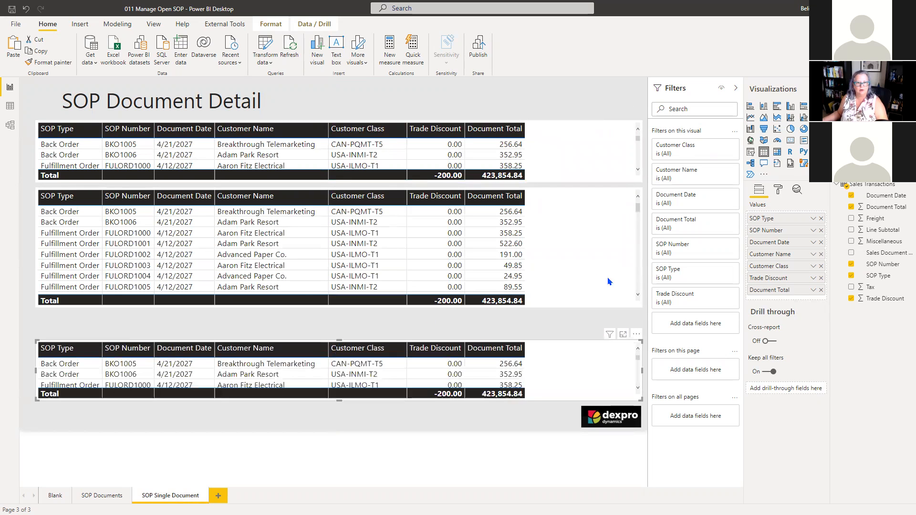
pyautogui.moveTo(370, 306); pyautogui.dragTo(346, 328)
# Remove the Trade Discount and Document Total fields from the table under the page title.
pyautogui.click(590, 143)
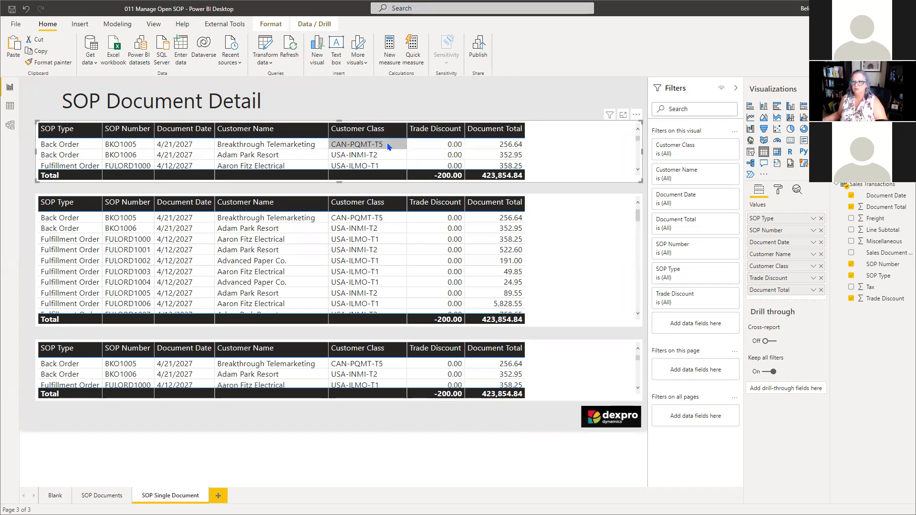
pyautogui.click(816, 278)
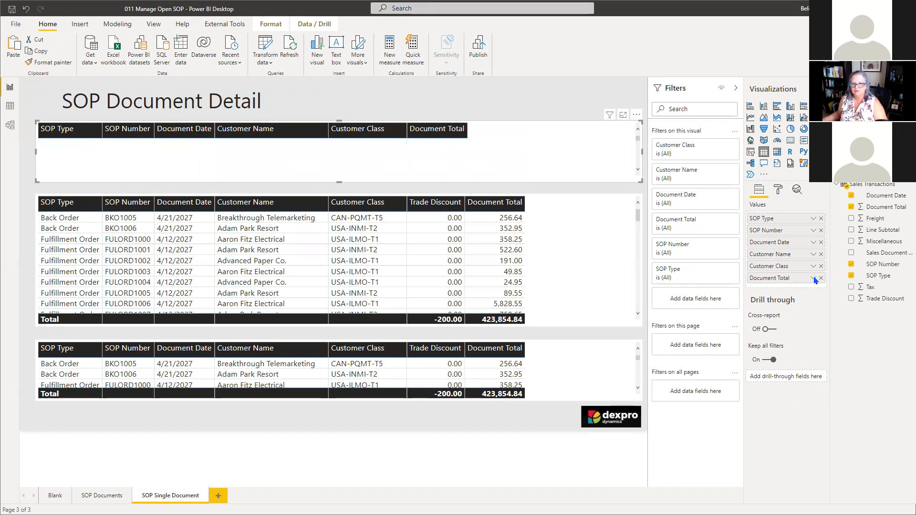
pyautogui.click(818, 279)
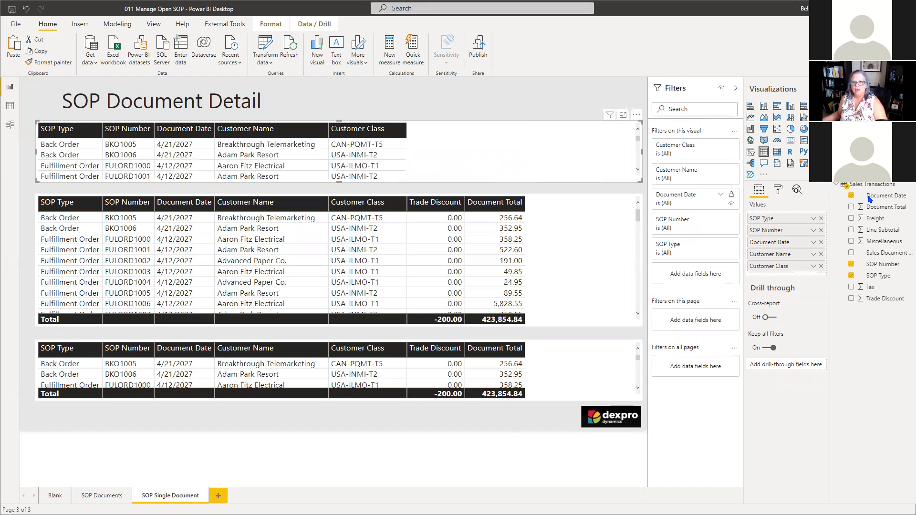
# Add Customer Number to the table under the page title, placing it between Document Date and Customer Name.
pyautogui.click(837, 186)
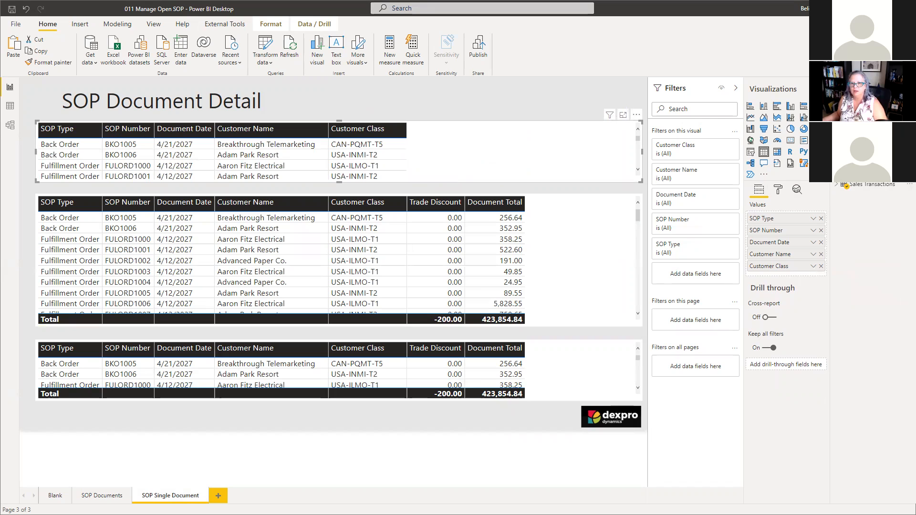
pyautogui.scroll(3, 872, 263)
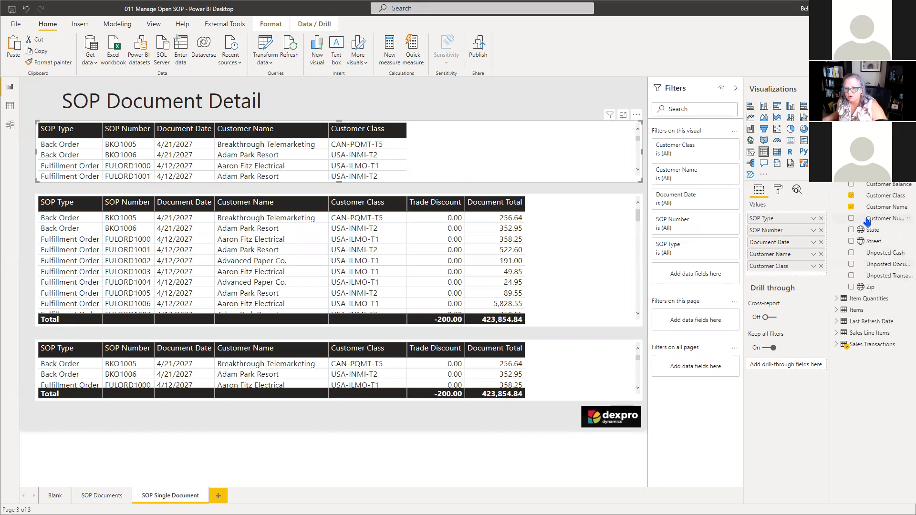
pyautogui.moveTo(831, 205); pyautogui.dragTo(811, 205)
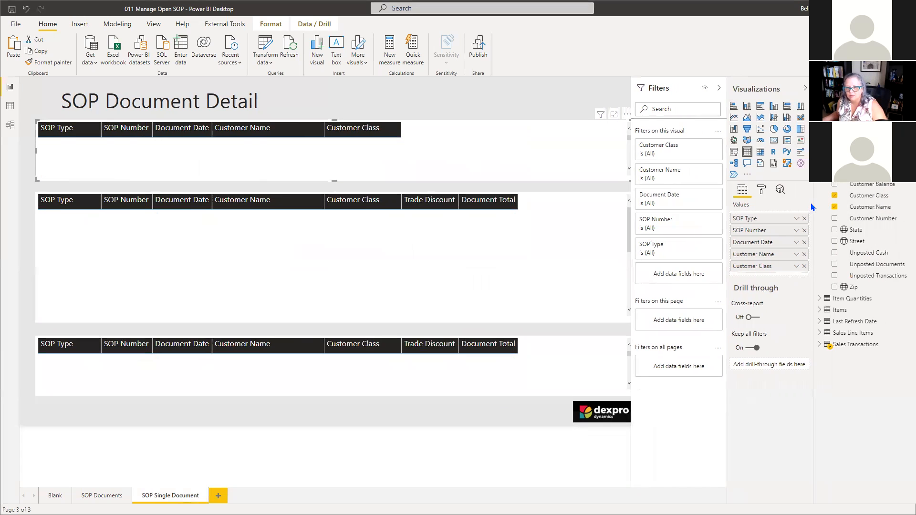
pyautogui.moveTo(869, 218); pyautogui.dragTo(790, 249)
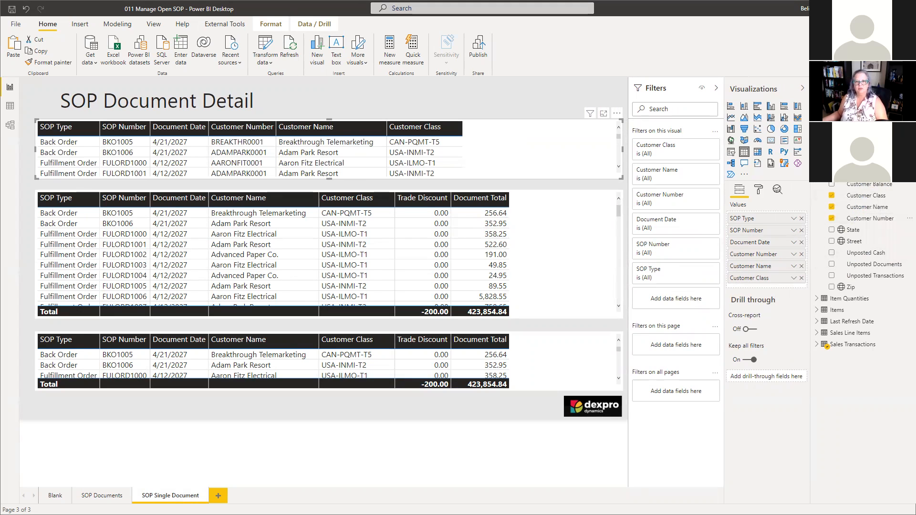
pyautogui.scroll(-3, 859, 263)
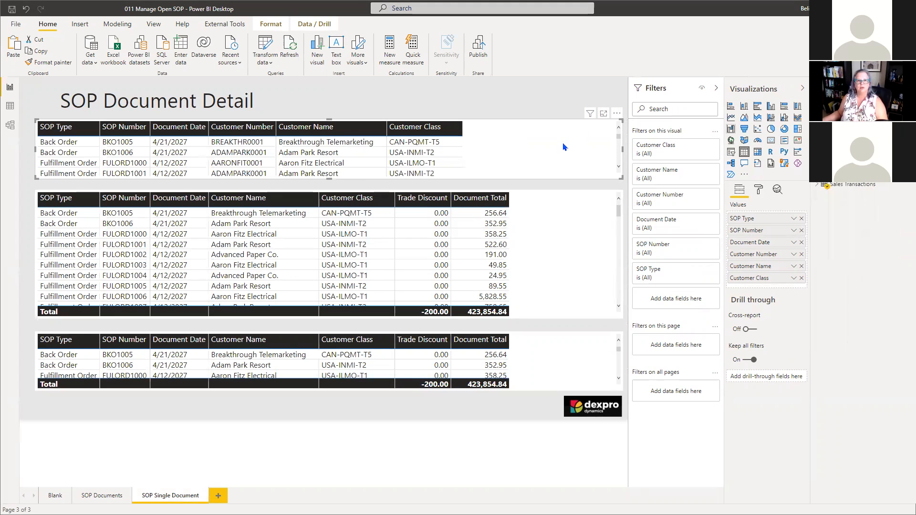
# Remove all seven fields from the middle table, leaving it empty.
pyautogui.click(557, 243)
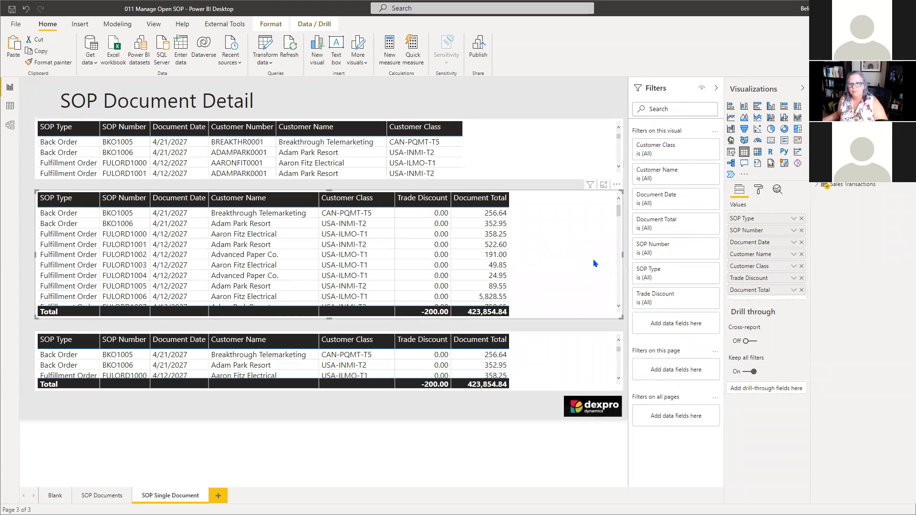
pyautogui.click(802, 219)
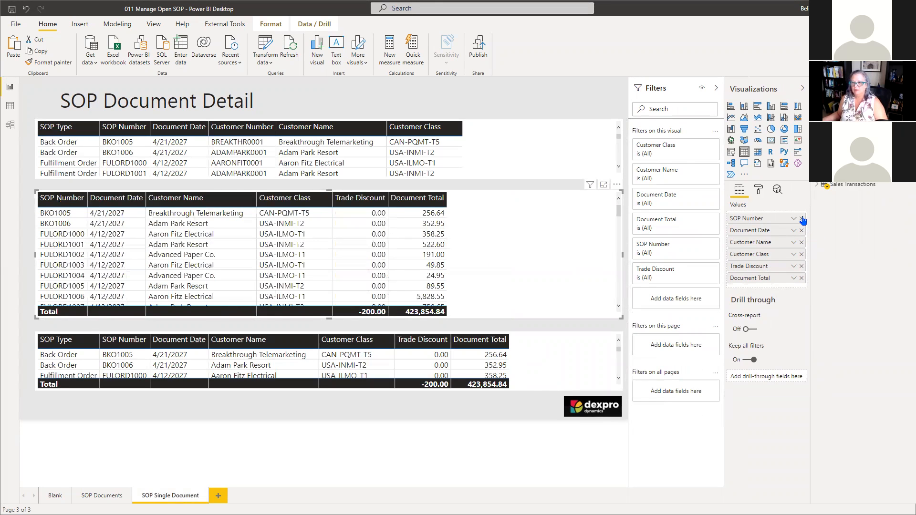
pyautogui.click(801, 218)
pyautogui.click(801, 218)
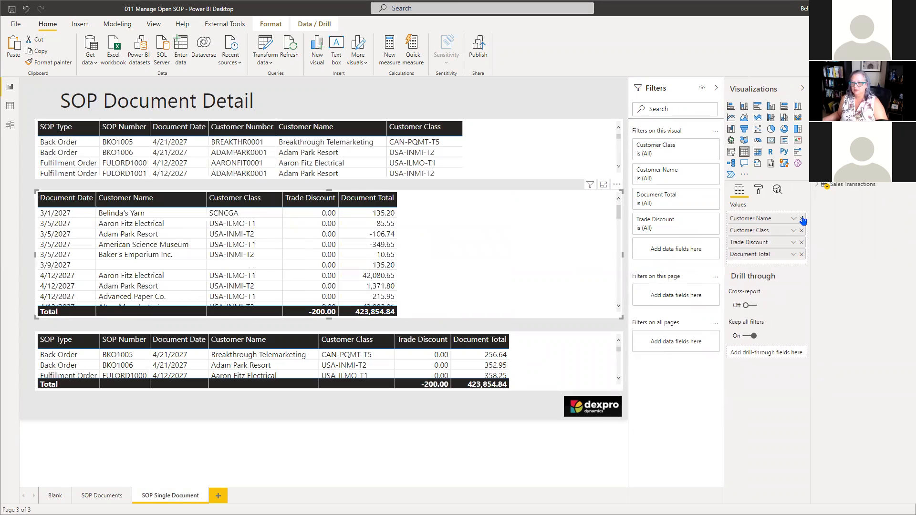
pyautogui.click(801, 219)
pyautogui.click(802, 219)
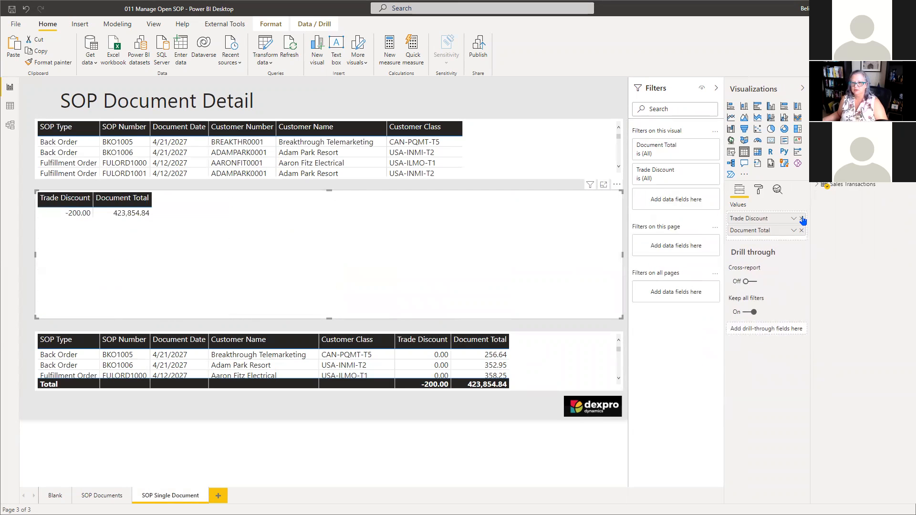
pyautogui.click(801, 218)
pyautogui.click(802, 218)
# Add Item Number and Item Description from the Items table to the empty middle table.
pyautogui.click(847, 173)
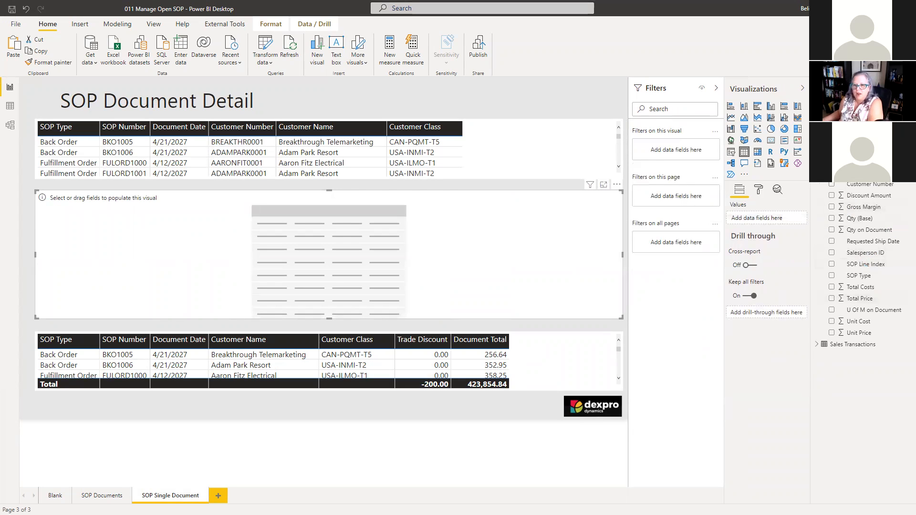
pyautogui.click(838, 150)
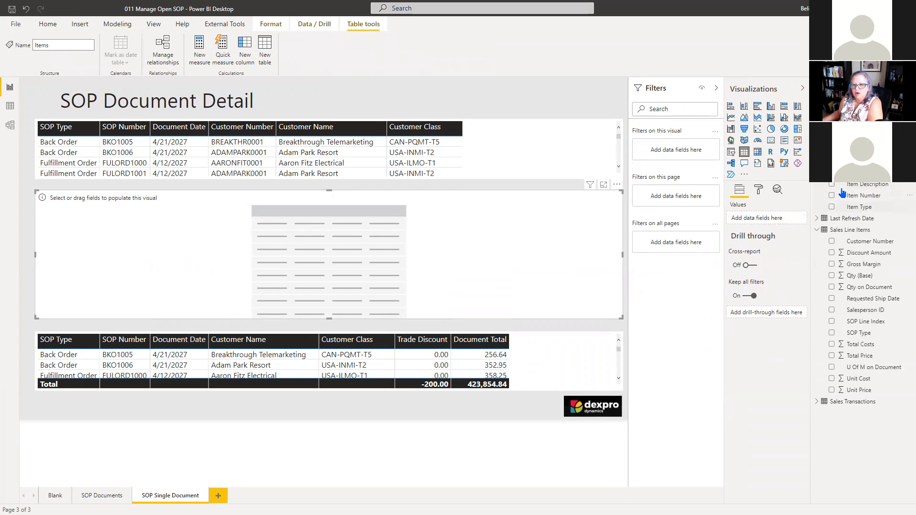
pyautogui.moveTo(859, 195); pyautogui.dragTo(754, 218)
pyautogui.click(830, 185)
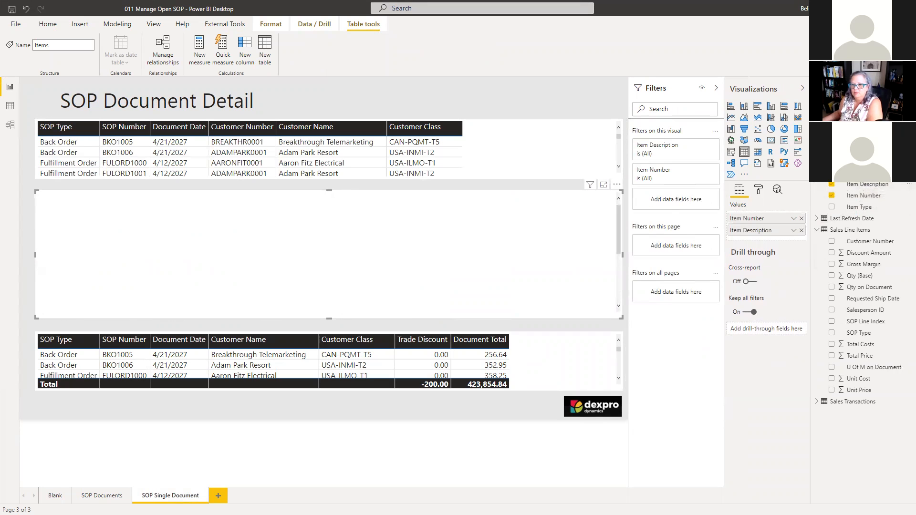
# Add Qty on Document, U Of M on Document, Requested Ship Date and Qty (Base) from Sales Line Items to the middle table.
pyautogui.scroll(-2, 859, 286)
pyautogui.click(851, 160)
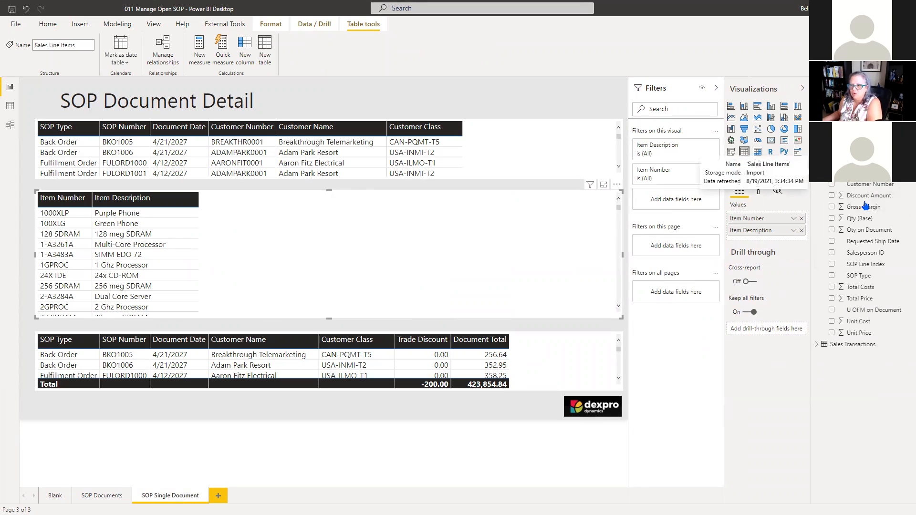
pyautogui.moveTo(875, 233); pyautogui.dragTo(790, 250)
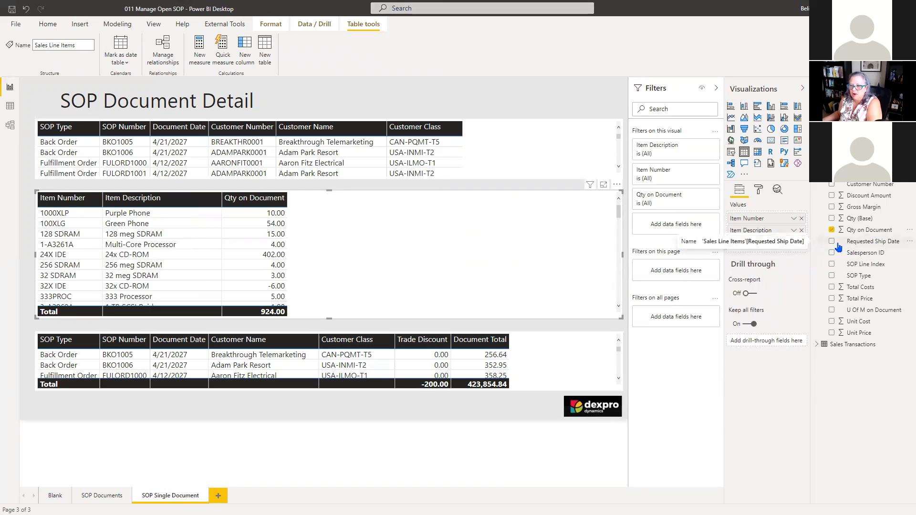
pyautogui.click(832, 311)
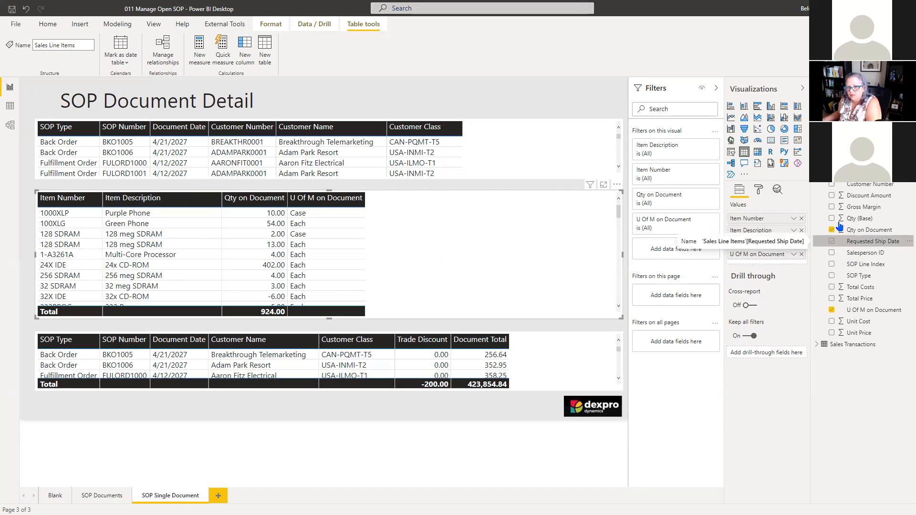
pyautogui.click(832, 241)
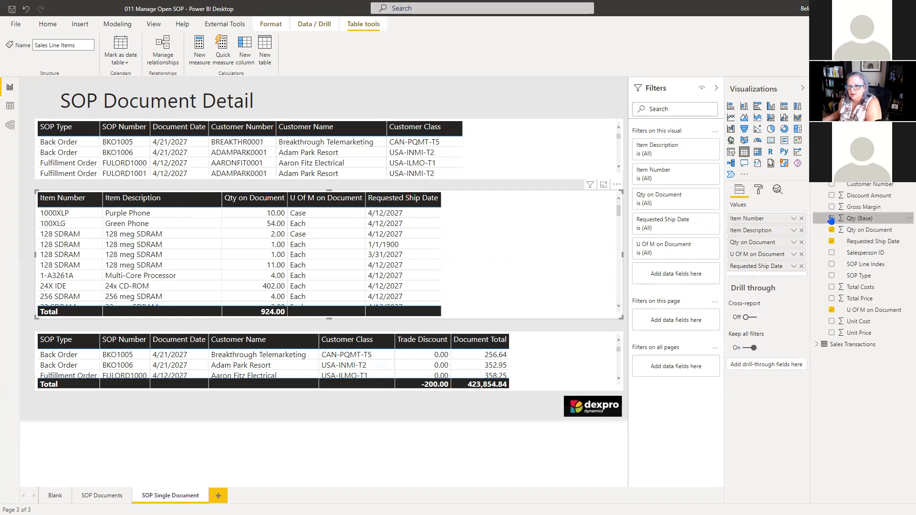
pyautogui.click(831, 218)
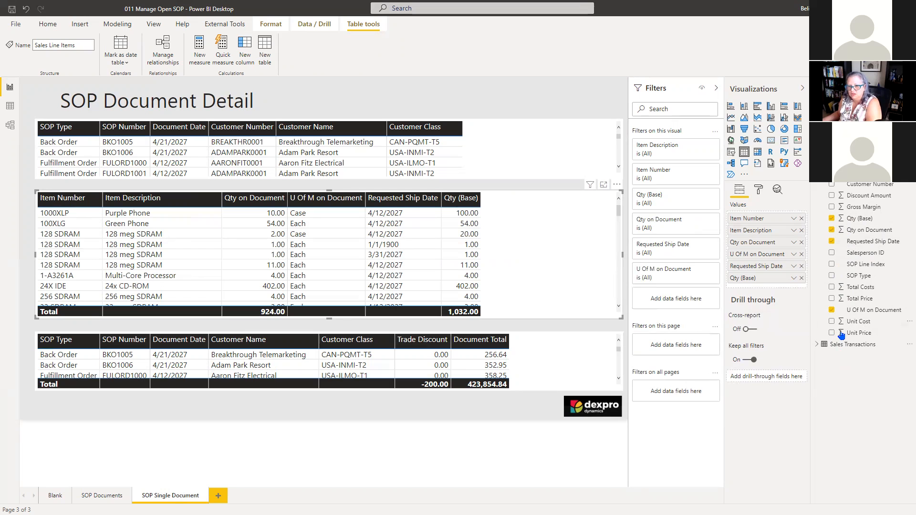
# Add Unit Price and Total Price to the end of the item table, leaving out Unit Cost, and insert Salesperson ID after Item Description.
pyautogui.click(832, 323)
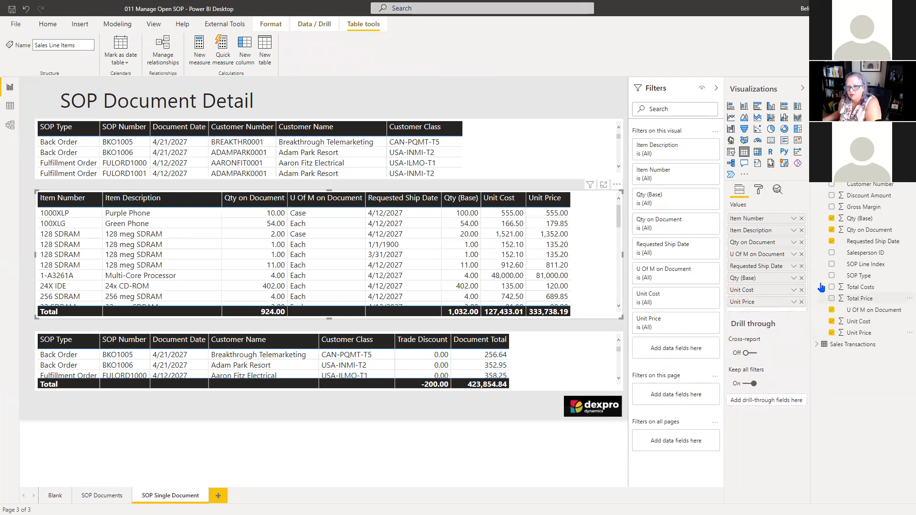
pyautogui.click(832, 321)
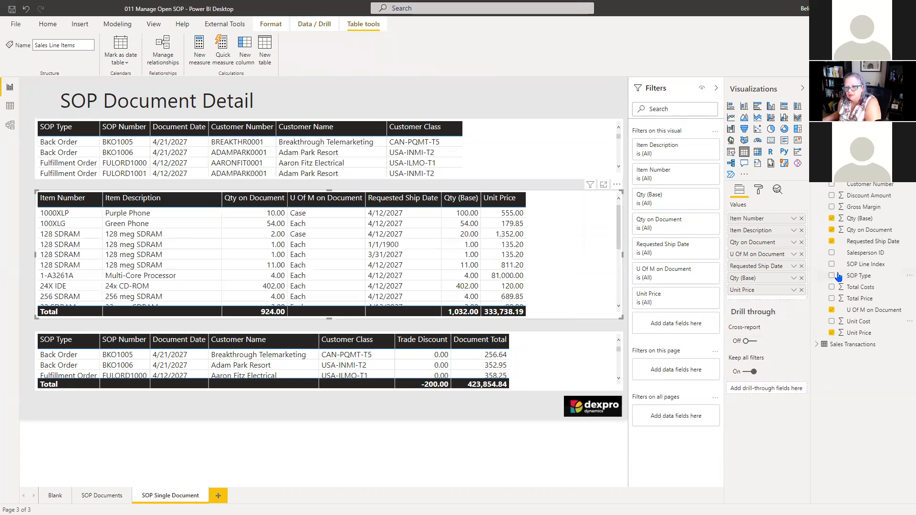
pyautogui.click(831, 299)
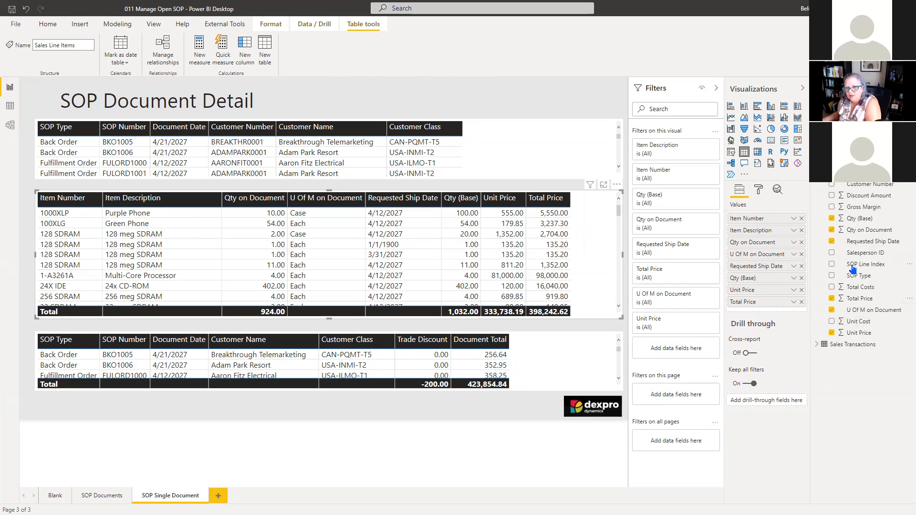
pyautogui.moveTo(862, 253); pyautogui.dragTo(773, 241)
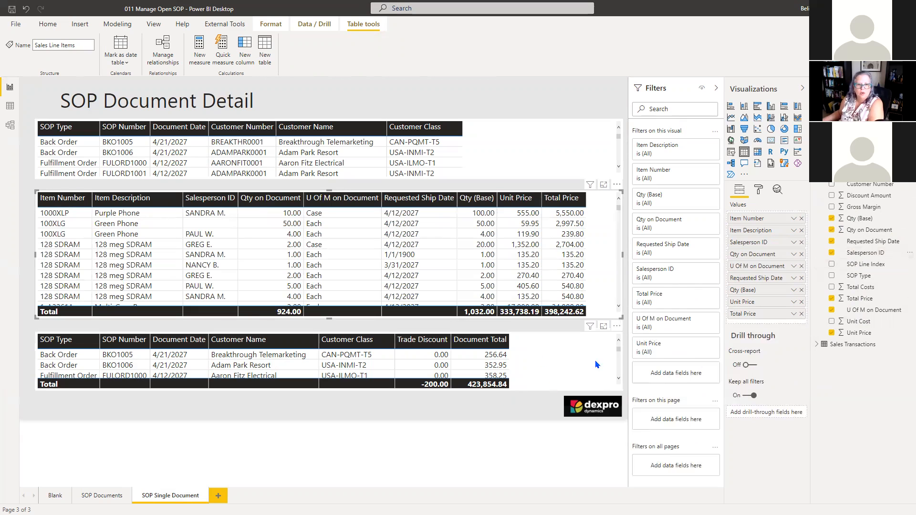
# Remove every field from the bottom table, leaving it empty.
pyautogui.click(554, 360)
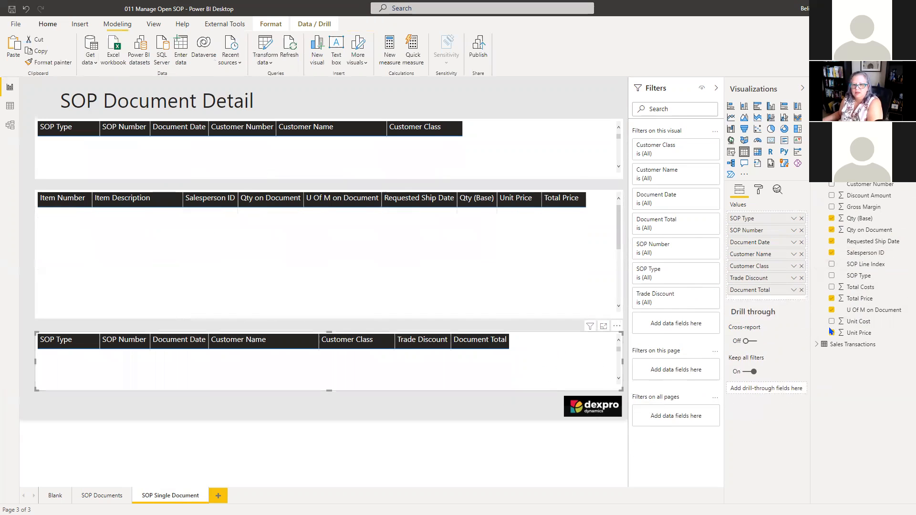
pyautogui.click(801, 219)
pyautogui.click(801, 219)
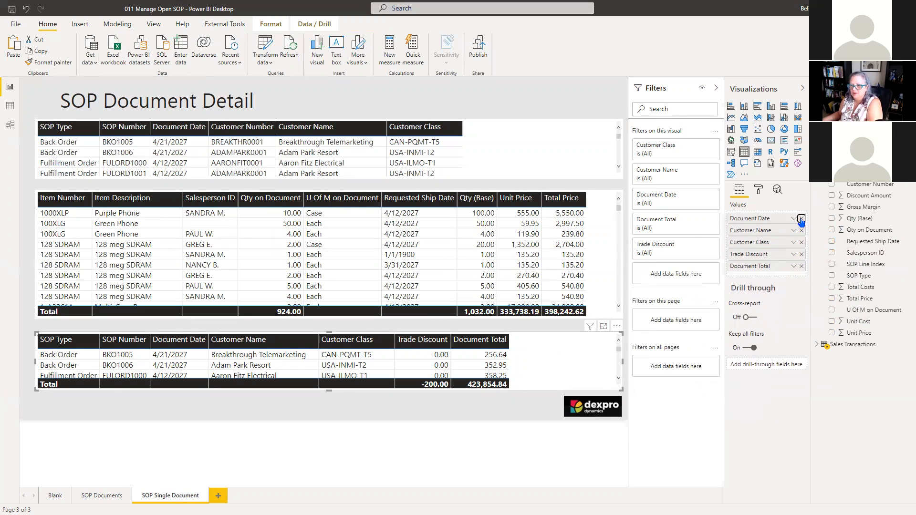
pyautogui.click(801, 219)
pyautogui.click(802, 219)
pyautogui.click(801, 218)
pyautogui.click(801, 218)
pyautogui.click(802, 218)
# Fill the bottom table with Line Subtotal, Freight, Trade Discount, Miscellaneous, Tax and Document Total from Sales Transactions, and shorten it from its upper edge.
pyautogui.scroll(-4, 821, 206)
pyautogui.click(814, 188)
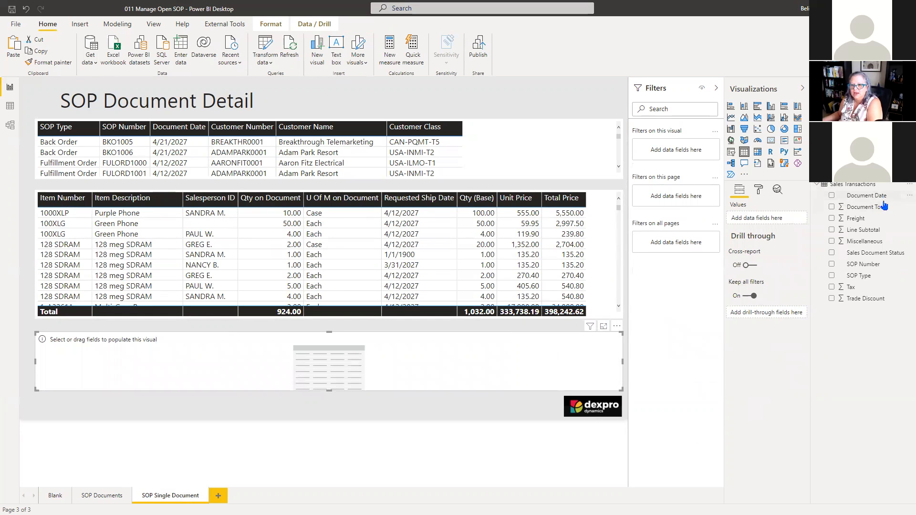
pyautogui.click(831, 230)
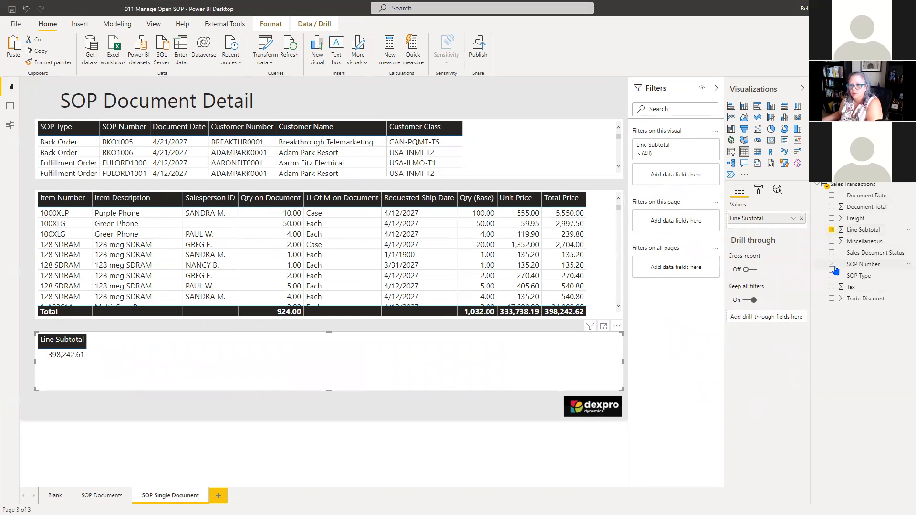
pyautogui.click(830, 219)
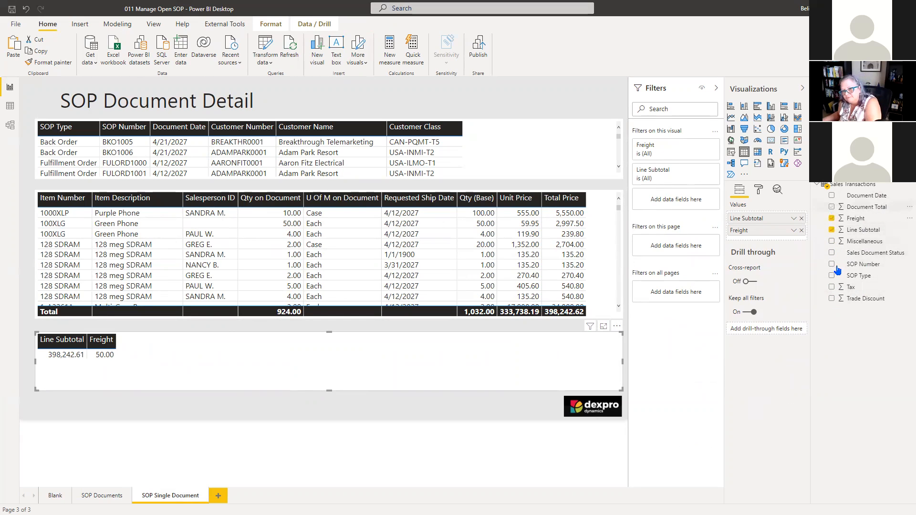
pyautogui.click(831, 299)
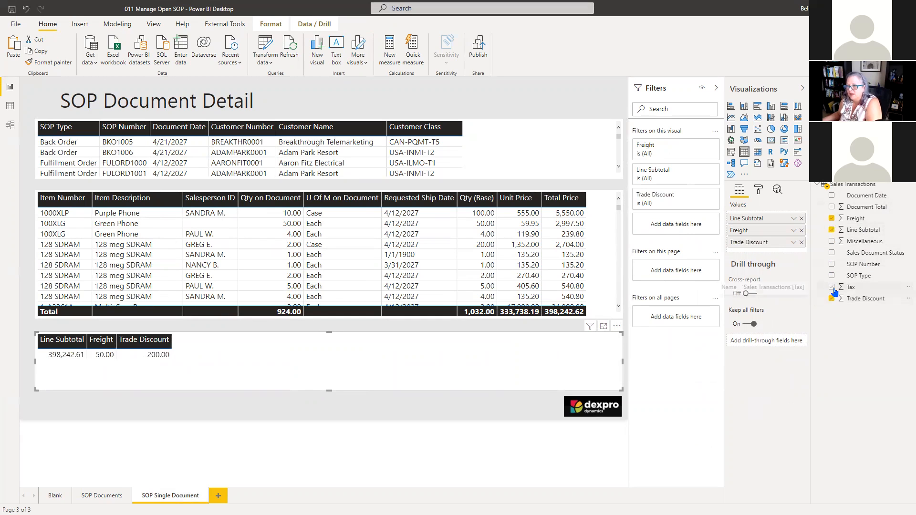
pyautogui.click(831, 241)
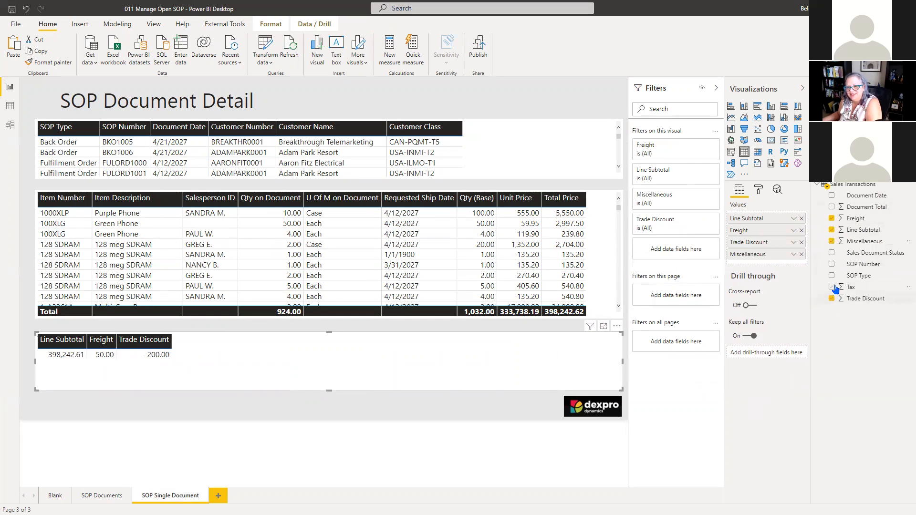
pyautogui.click(832, 286)
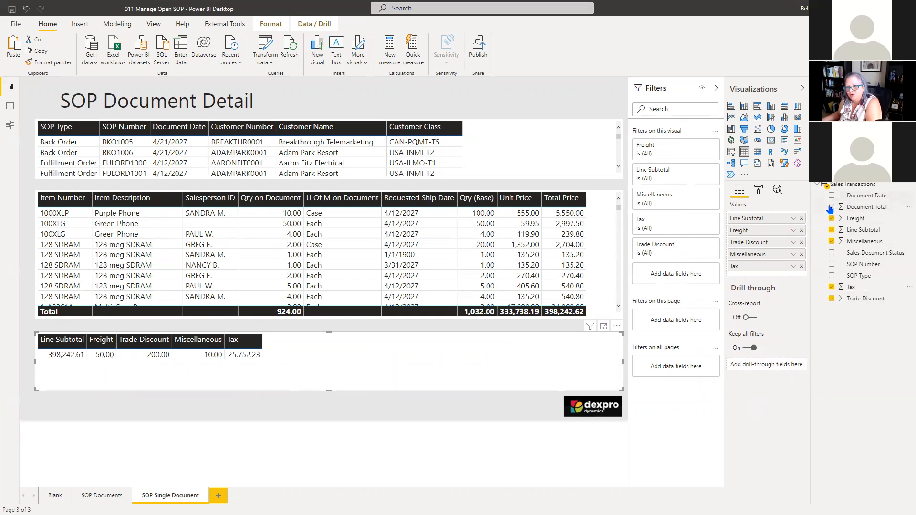
pyautogui.moveTo(372, 371); pyautogui.dragTo(371, 369)
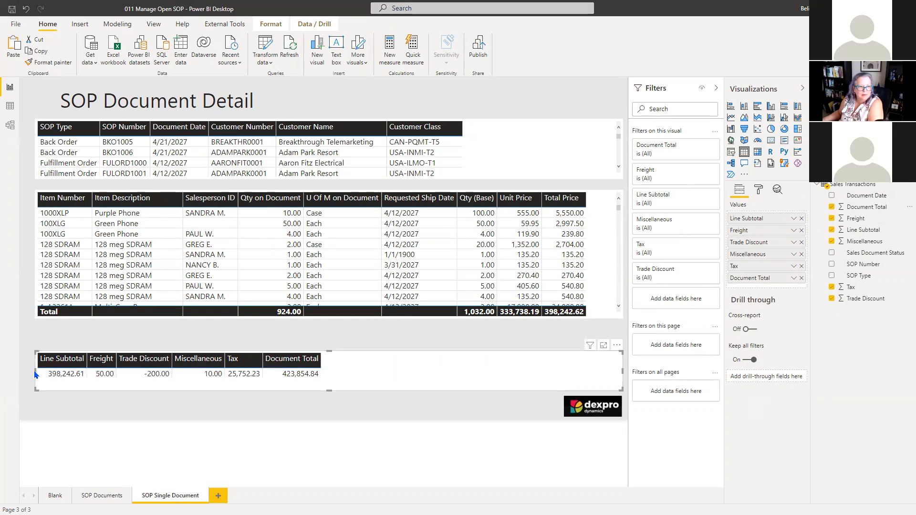
# Narrow the bottom totals table from its left edge so it fits its columns beneath the item table's right half.
pyautogui.moveTo(35, 370); pyautogui.dragTo(330, 371)
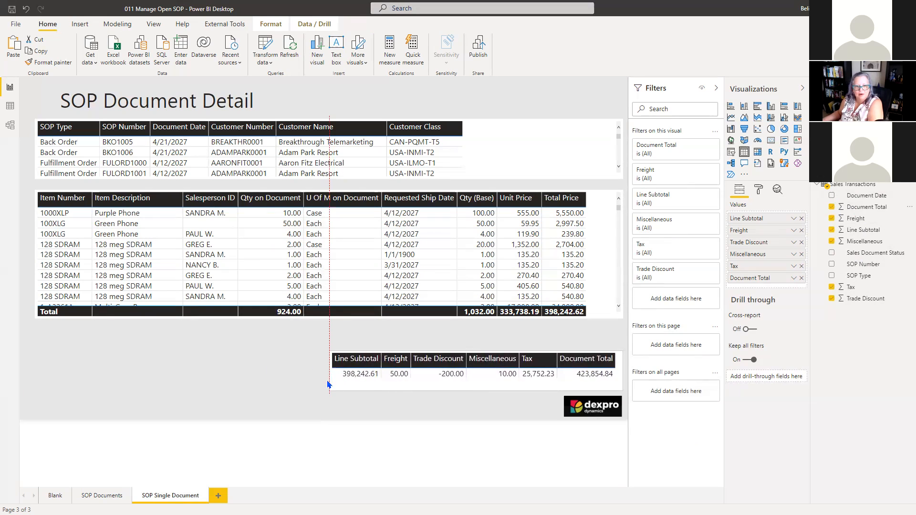
pyautogui.click(234, 374)
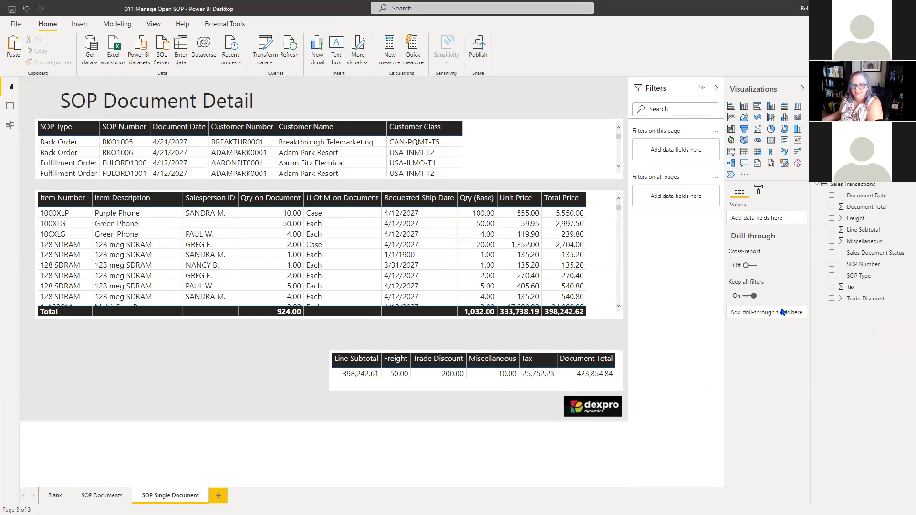
# Add SOP Type and SOP Number from Sales Transactions as drill-through fields of the SOP Single Document page, collapsing both filter cards.
pyautogui.click(818, 184)
pyautogui.click(816, 185)
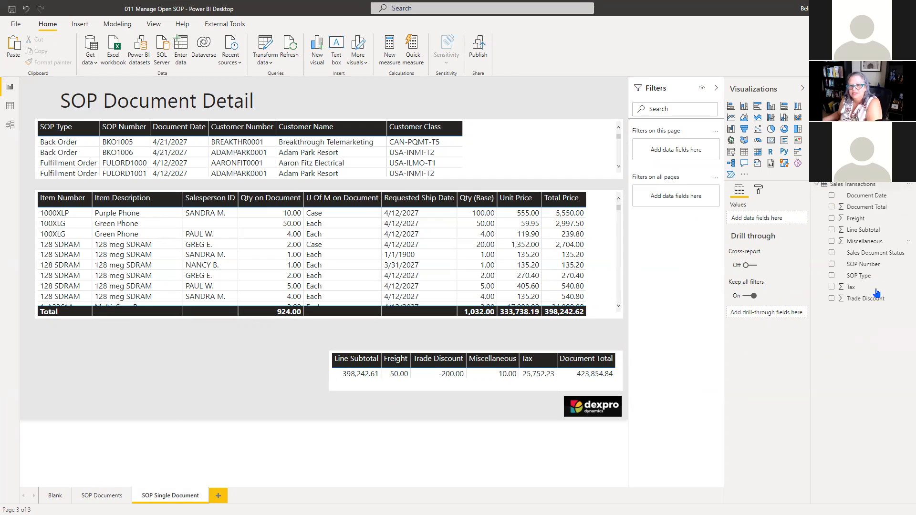
pyautogui.moveTo(865, 280); pyautogui.dragTo(776, 316)
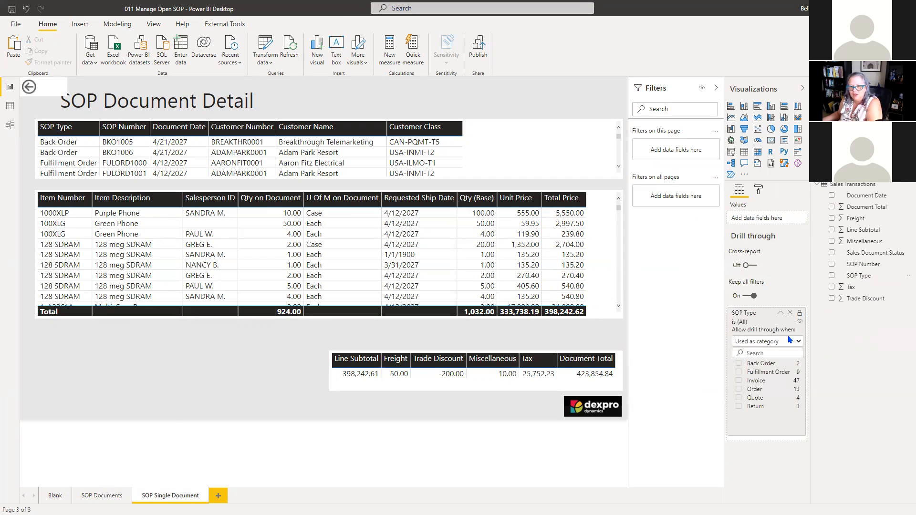
pyautogui.click(781, 313)
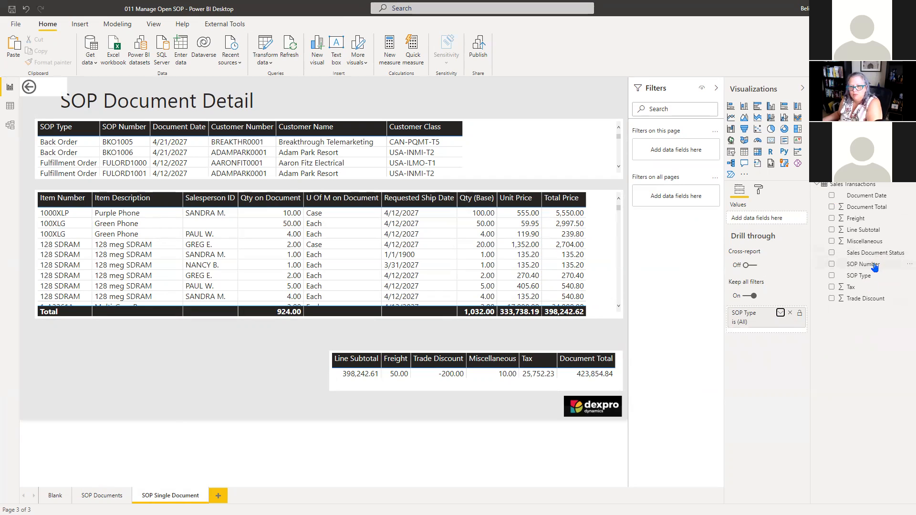
pyautogui.moveTo(871, 265); pyautogui.dragTo(775, 330)
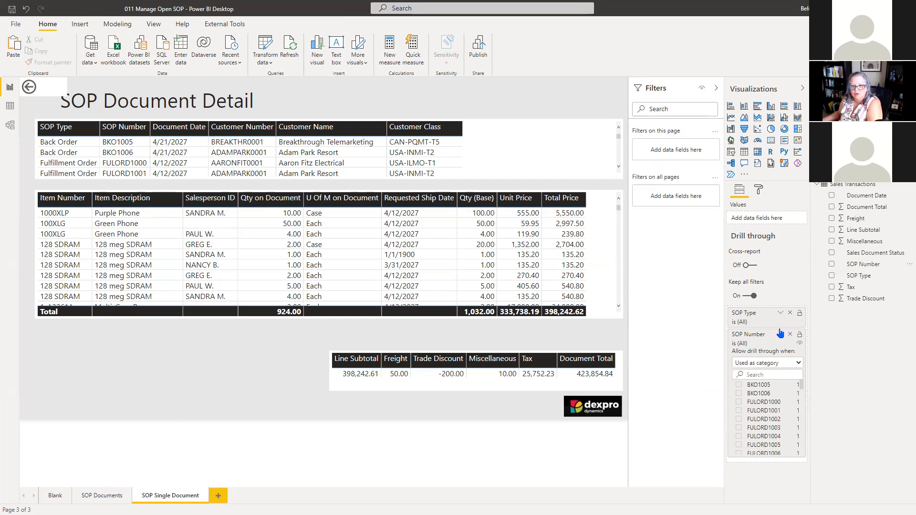
pyautogui.click(781, 334)
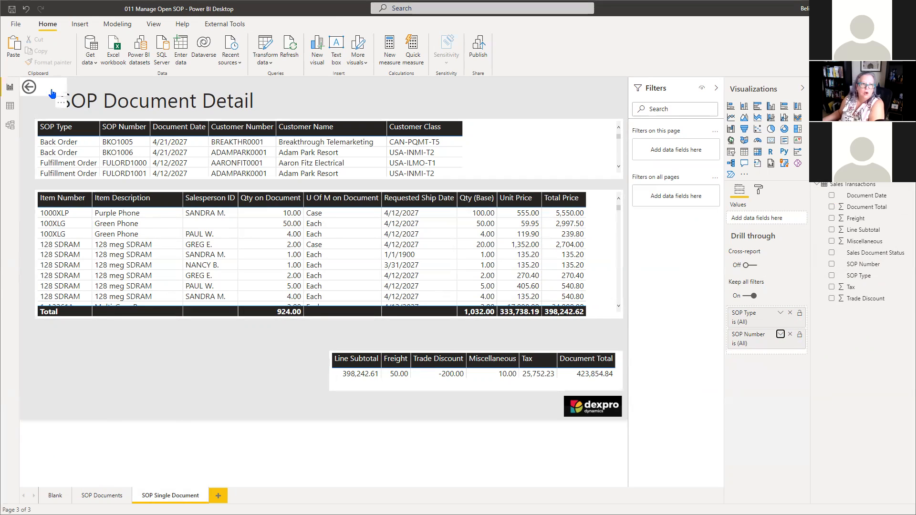
# Turn off the background of the back button on the SOP Single Document page.
pyautogui.click(62, 88)
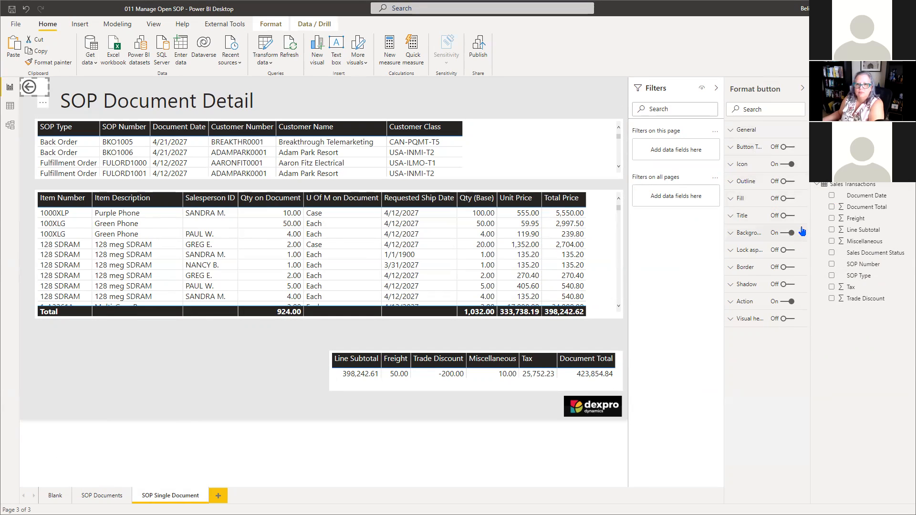
pyautogui.click(787, 232)
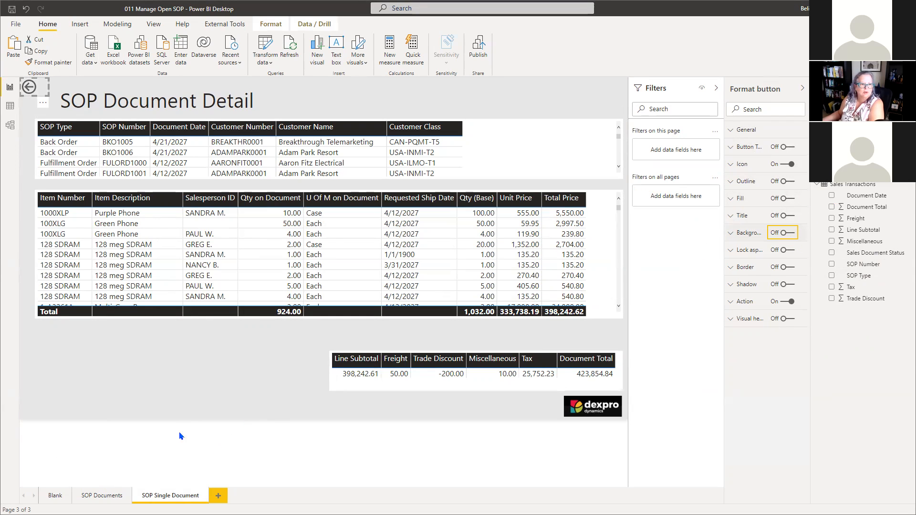
# On the SOP Documents page, cross-filter the visuals by ABC Code A combined with the Order SOP type and review the listed documents.
pyautogui.click(102, 497)
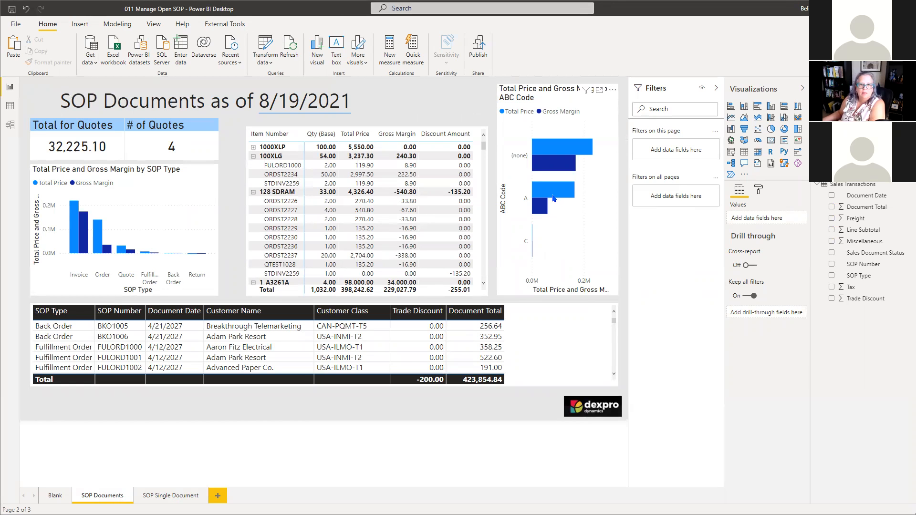
pyautogui.click(552, 195)
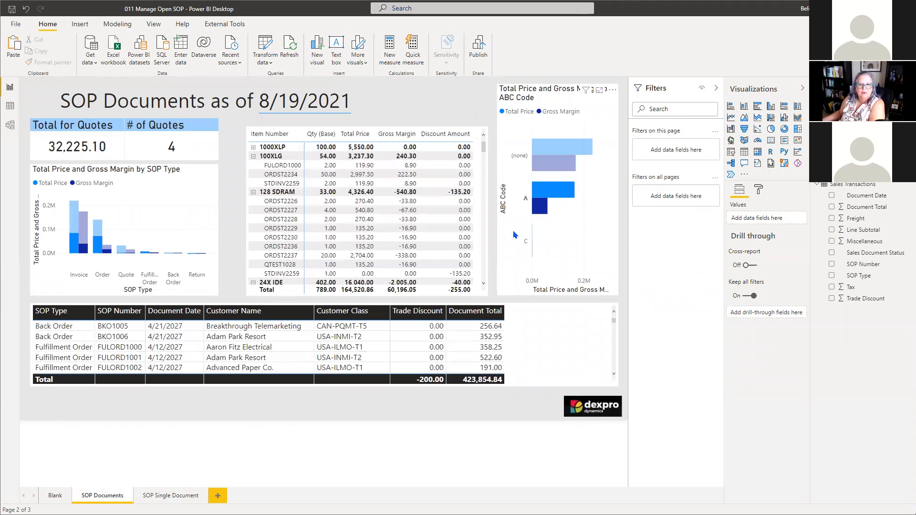
pyautogui.moveTo(105, 258)
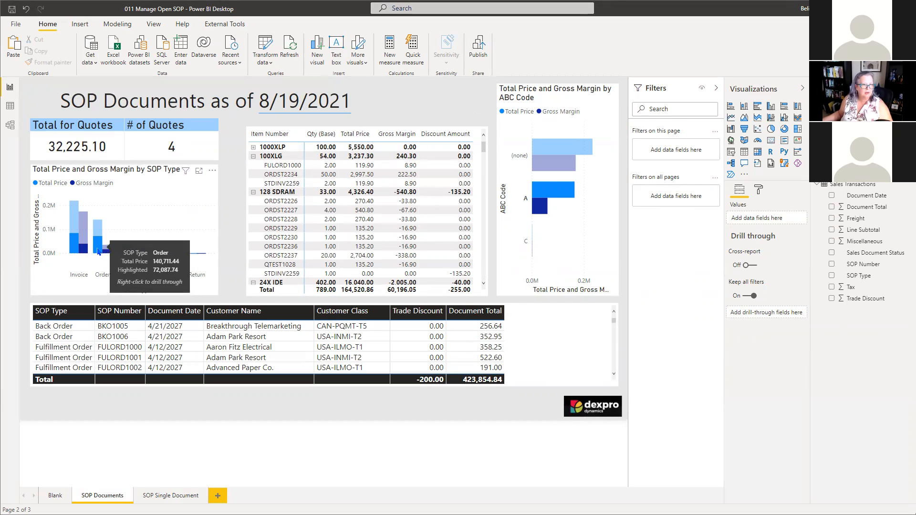
pyautogui.click(106, 258)
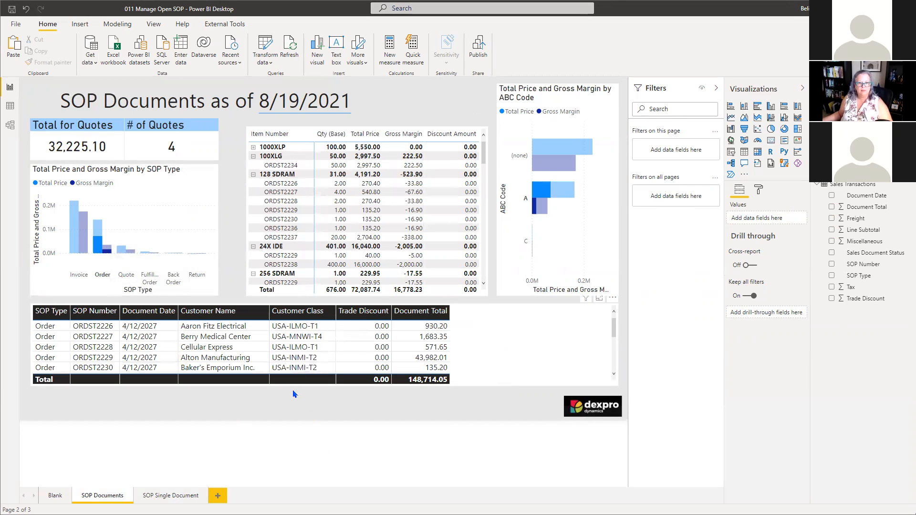
pyautogui.scroll(-3, 305, 372)
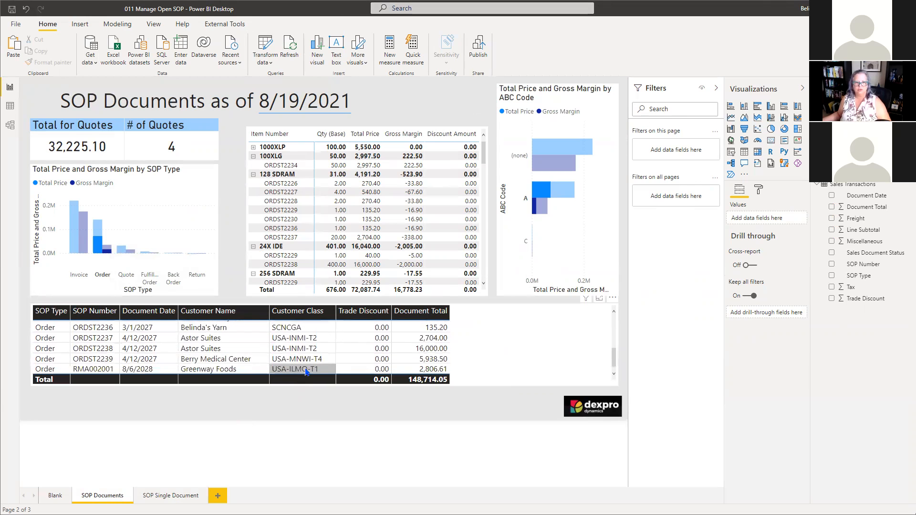
pyautogui.scroll(3, 306, 372)
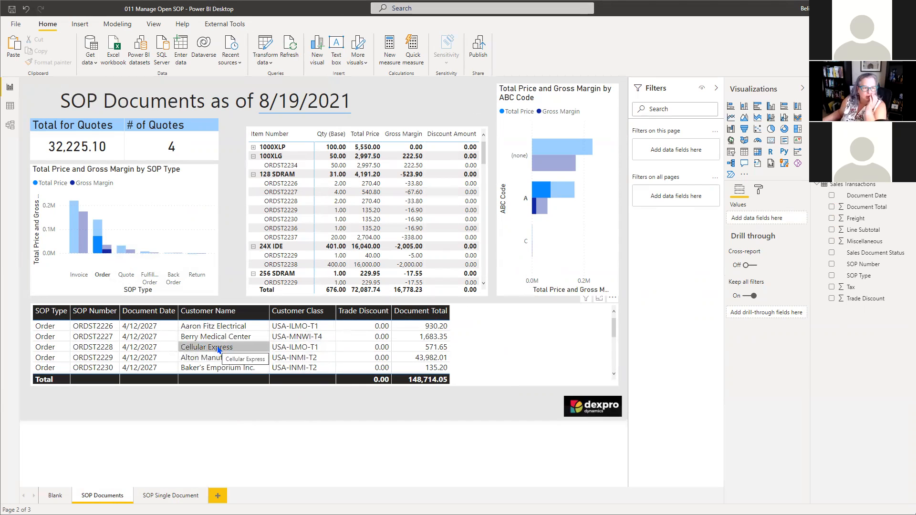
pyautogui.scroll(-3, 219, 349)
pyautogui.scroll(1, 219, 349)
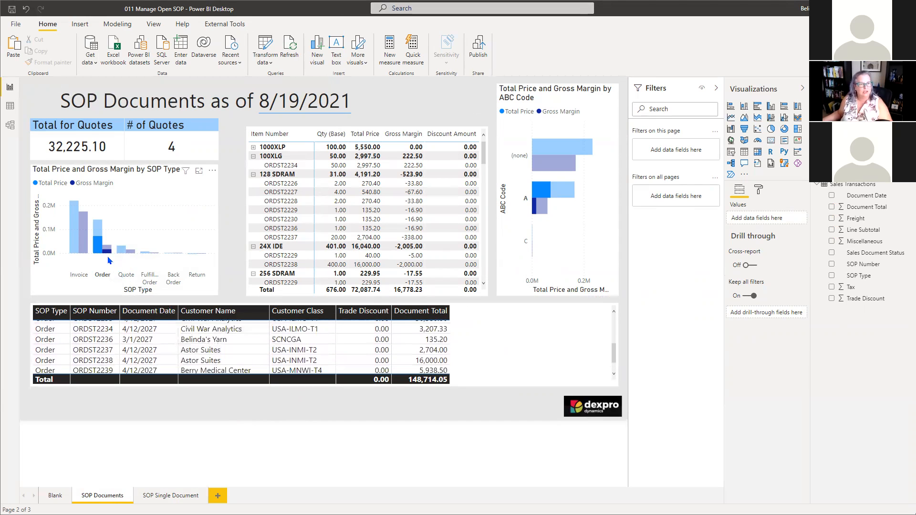
# Clear the ABC Code and Order selection, cross-filter by the Invoice SOP type, and browse the invoices in the document table.
pyautogui.click(534, 210)
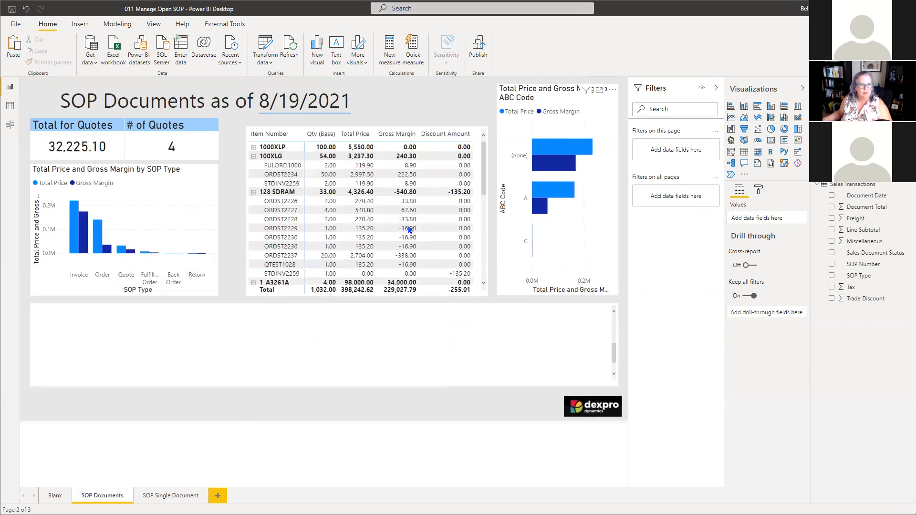
pyautogui.click(77, 251)
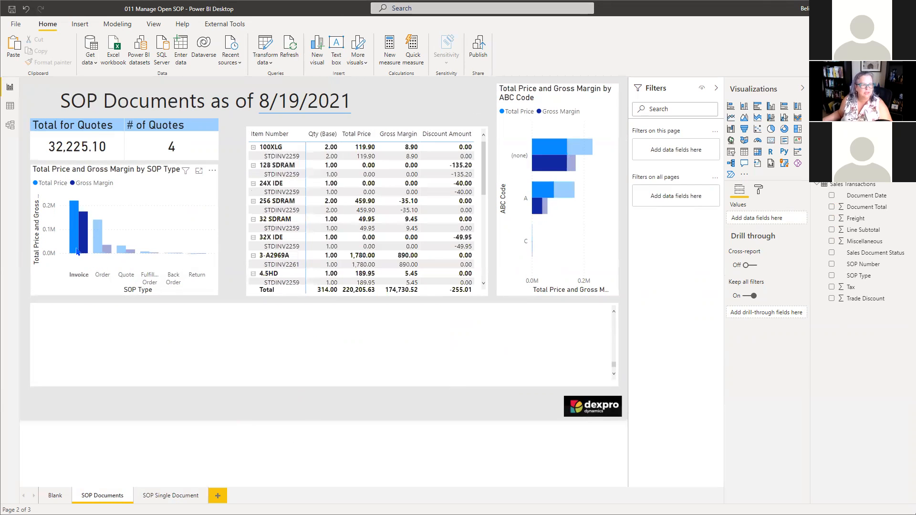
pyautogui.scroll(4, 139, 353)
pyautogui.scroll(10, 139, 354)
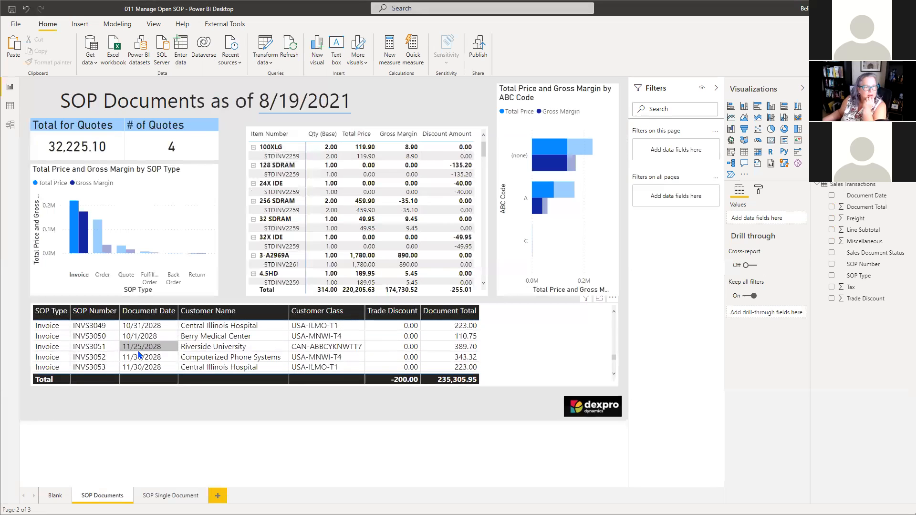
pyautogui.scroll(8, 139, 354)
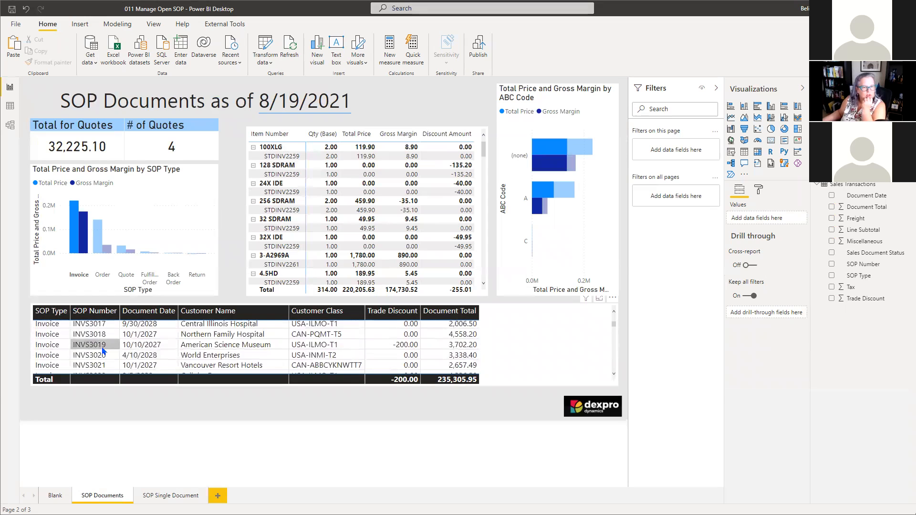
# Drill through from the American Science Museum invoice dated 10/10/2027 to SOP Single Document, check its details, and go back.
pyautogui.click(327, 345)
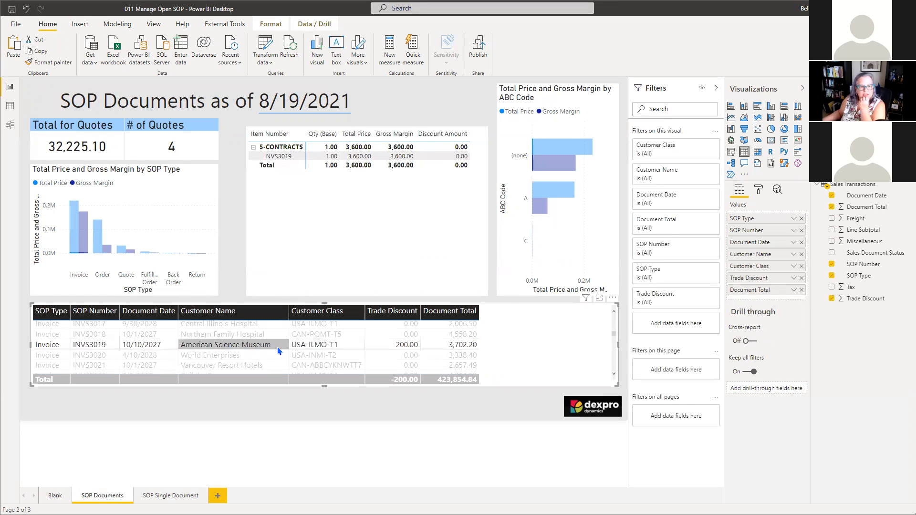
pyautogui.rightClick(328, 348)
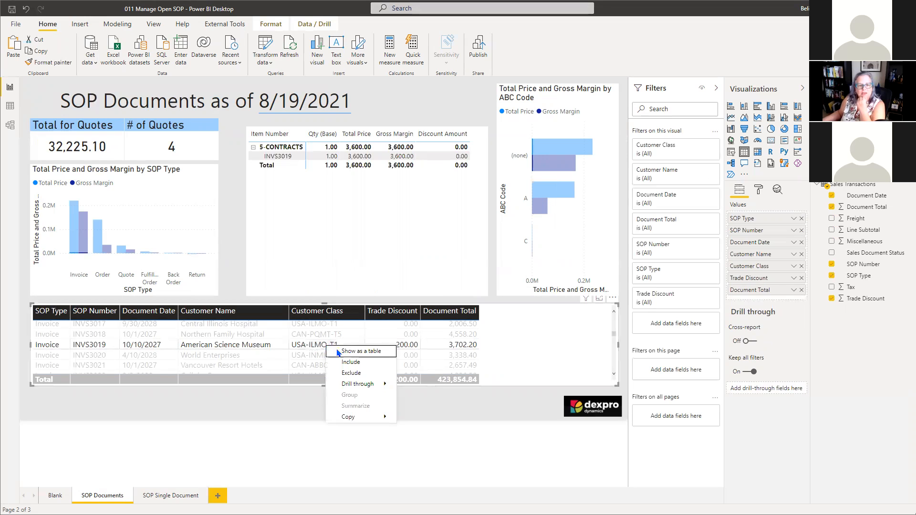
pyautogui.moveTo(366, 386)
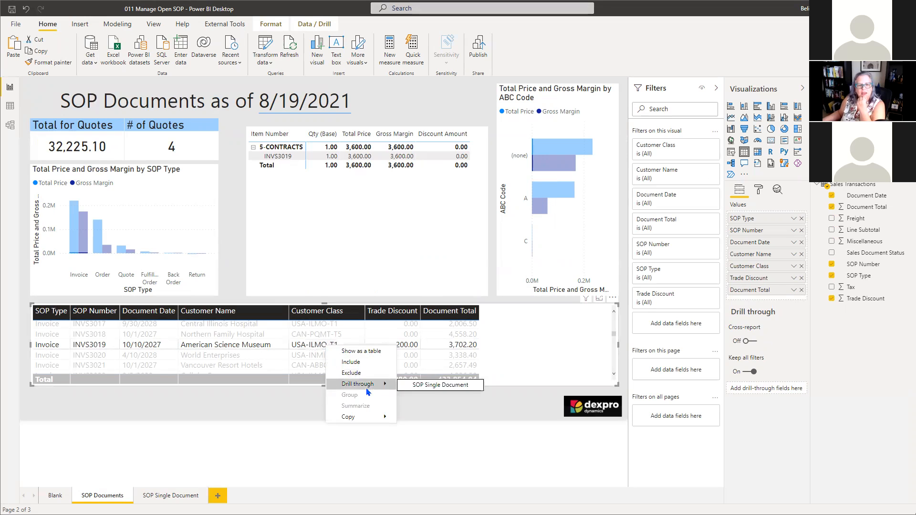
pyautogui.click(422, 386)
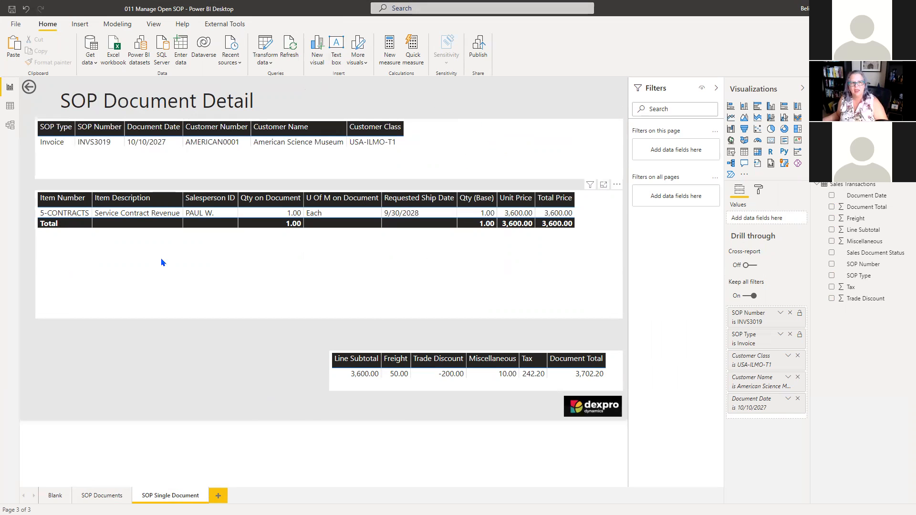
pyautogui.click(367, 275)
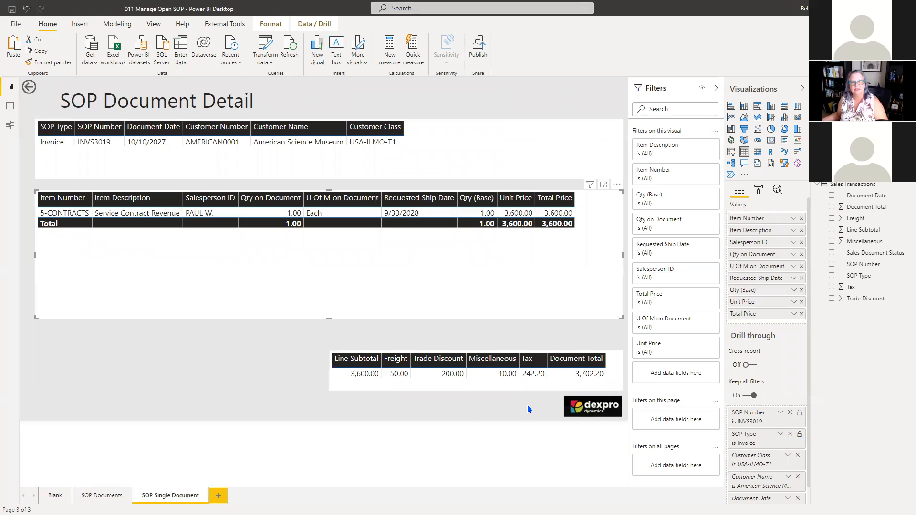
pyautogui.keyDown('ctrl'); pyautogui.click(29, 88); pyautogui.keyUp('ctrl')
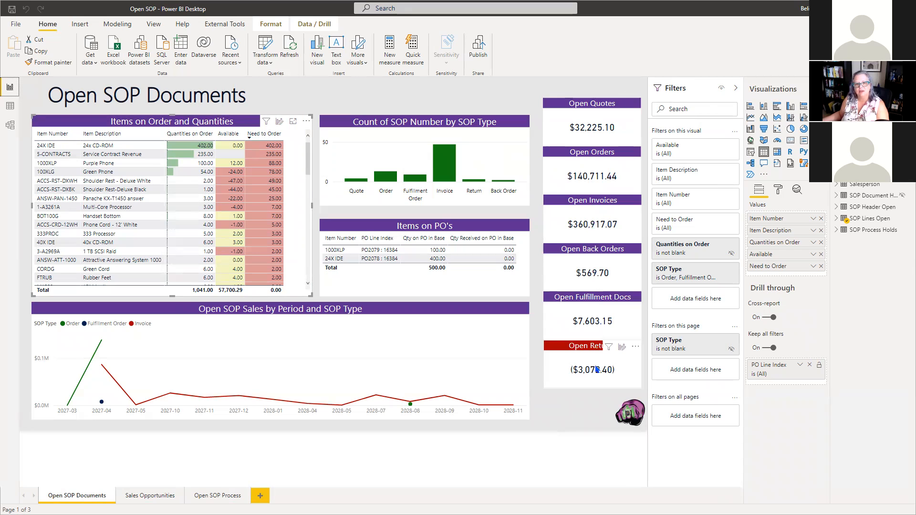
# On the Open SOP report's Sales Opportunities page, sort the Process Holds table by Available Credit in ascending order.
pyautogui.click(147, 494)
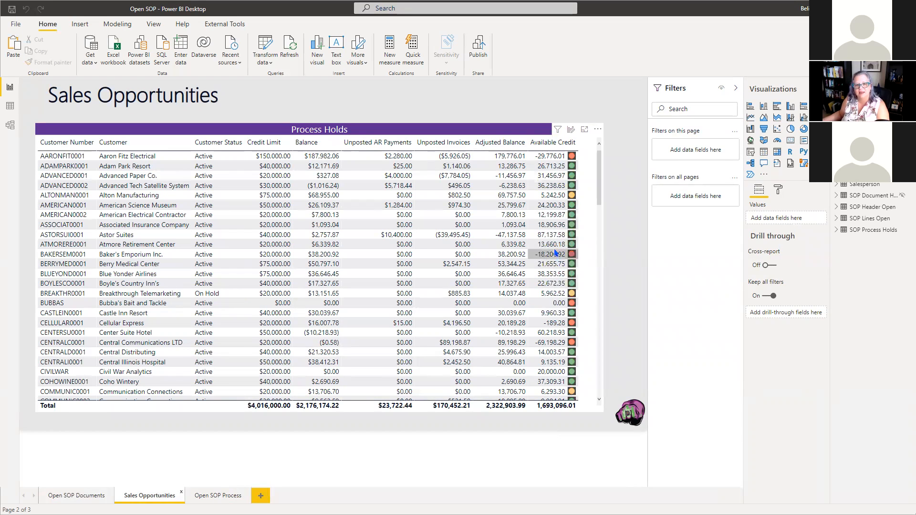
pyautogui.click(598, 130)
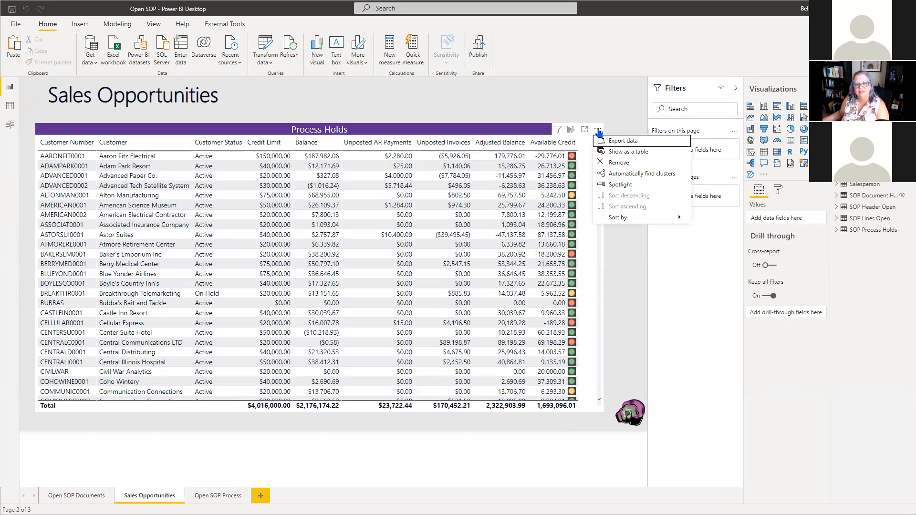
pyautogui.moveTo(623, 220)
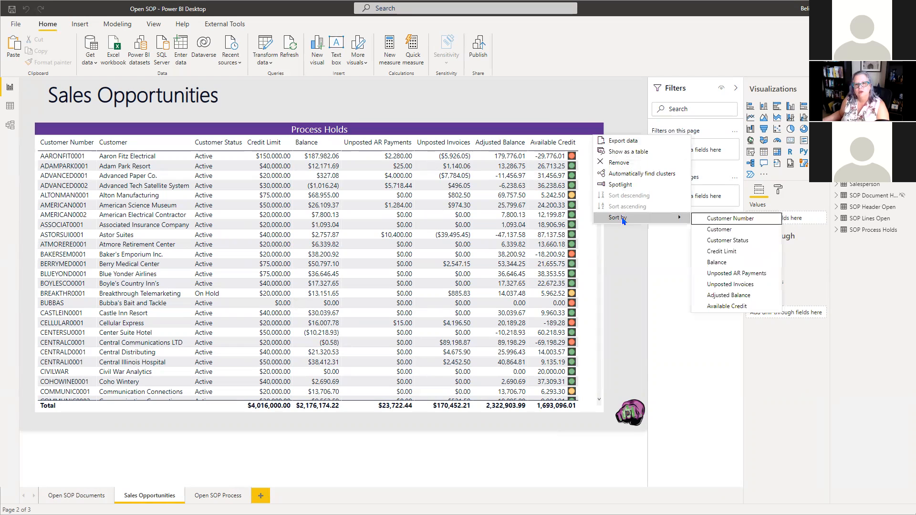
pyautogui.click(732, 307)
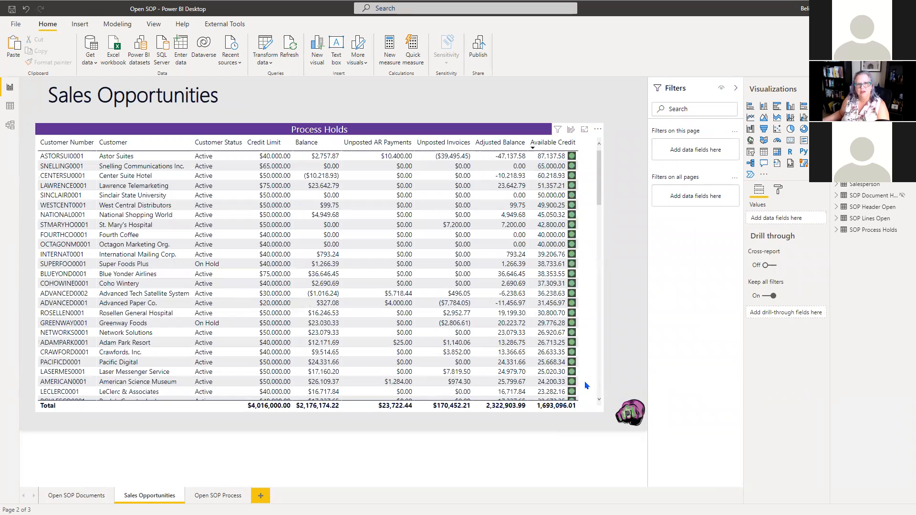
pyautogui.click(597, 129)
pyautogui.click(634, 209)
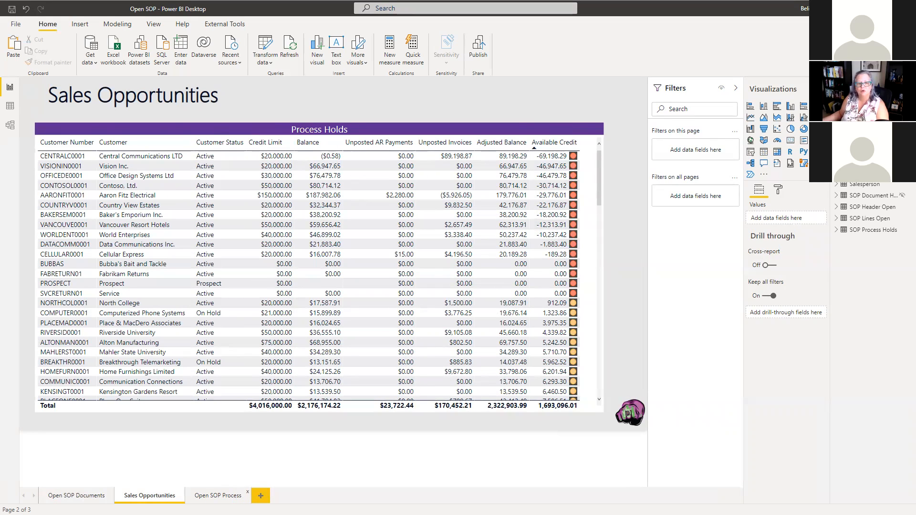
# On the Open SOP Process page, filter the documents and hold cards by the CREDIT process hold.
pyautogui.click(218, 495)
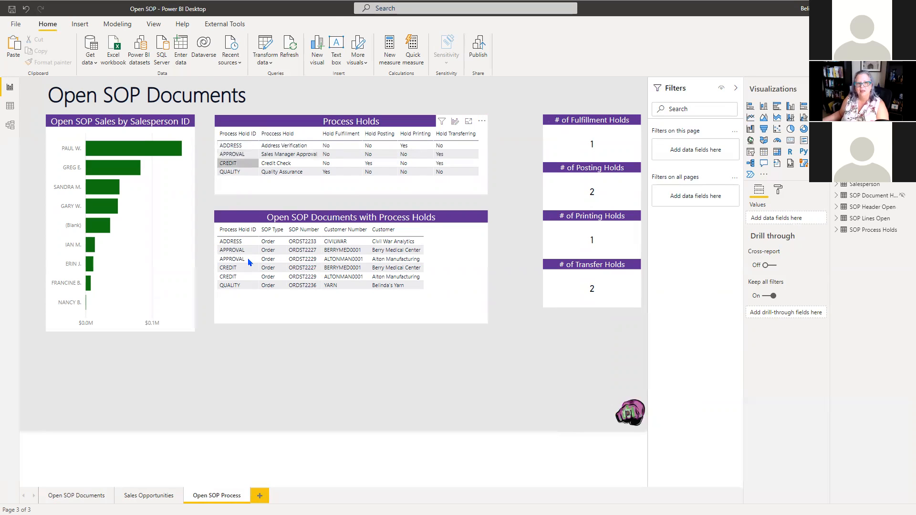
pyautogui.click(239, 163)
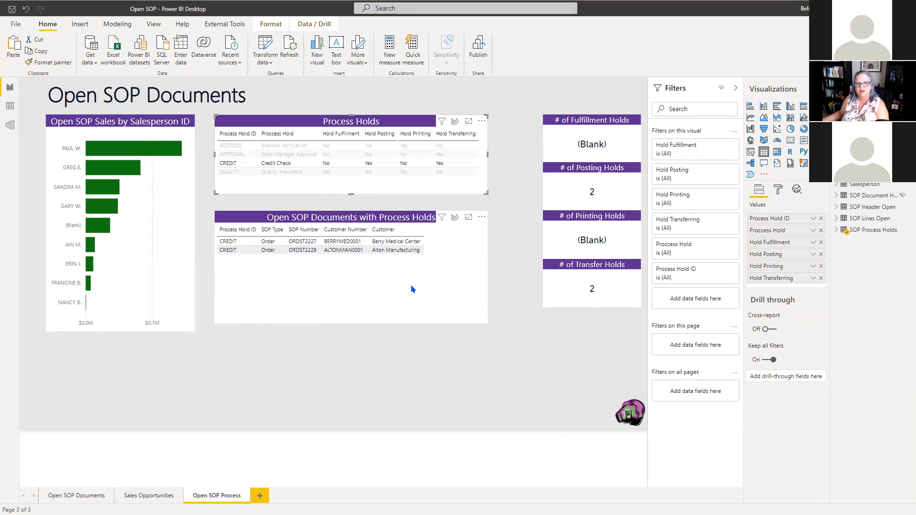
# Delete the Open SOP Sales by Salesperson ID chart from the Open SOP Process page.
pyautogui.click(107, 125)
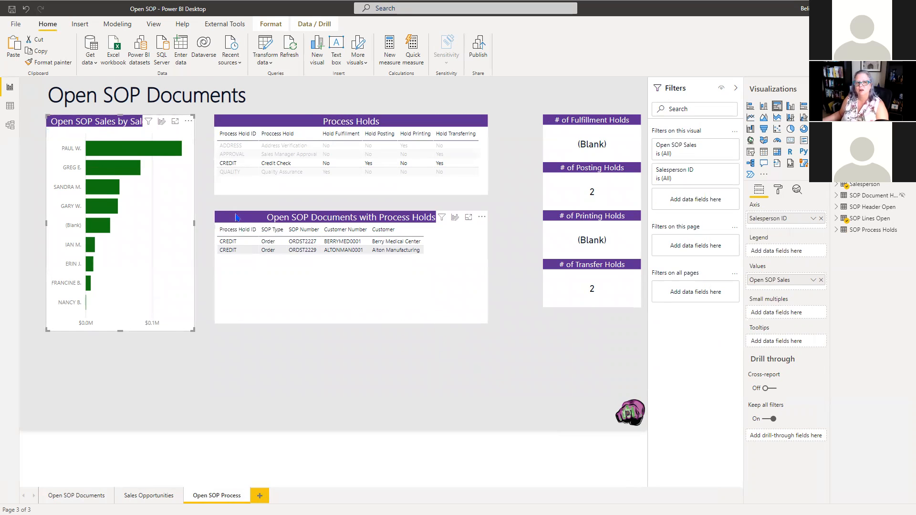
pyautogui.press('Delete')
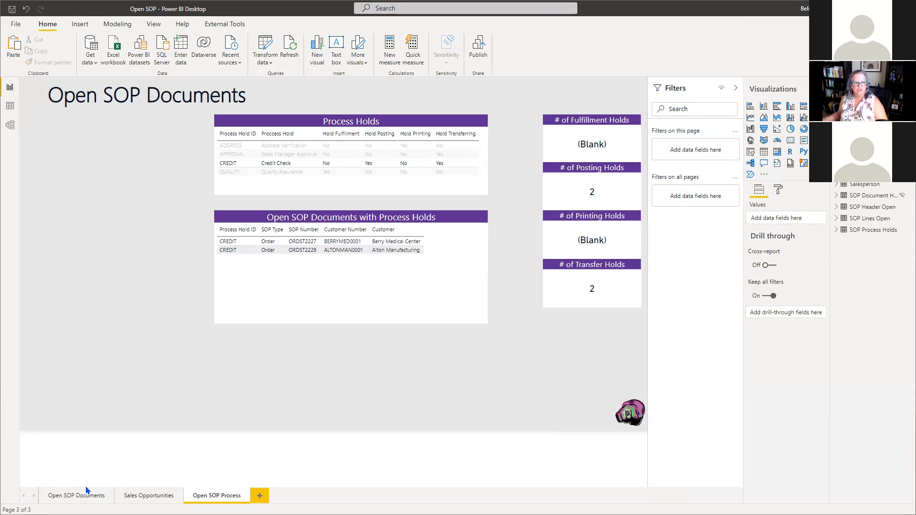
# From the Open SOP Documents page, review the security role's filters on the Salesperson and SOP Lines Open tables without changing them.
pyautogui.click(74, 496)
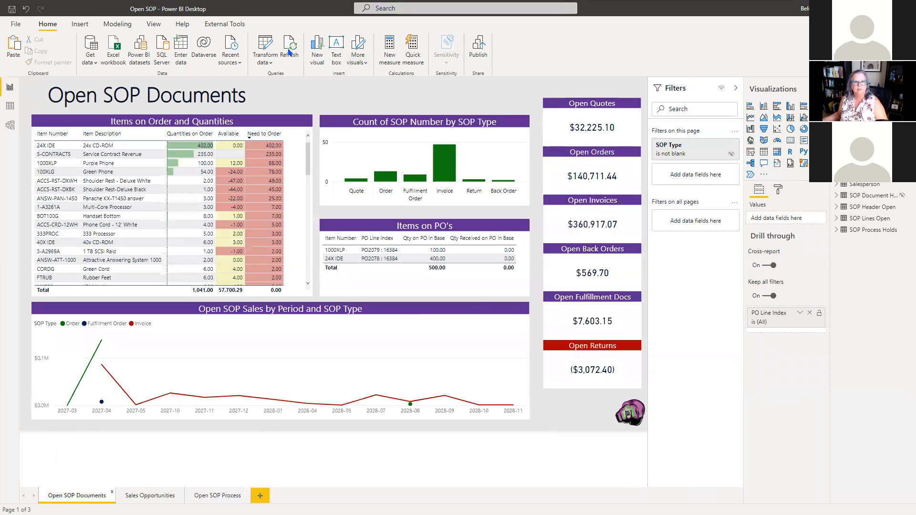
pyautogui.click(118, 25)
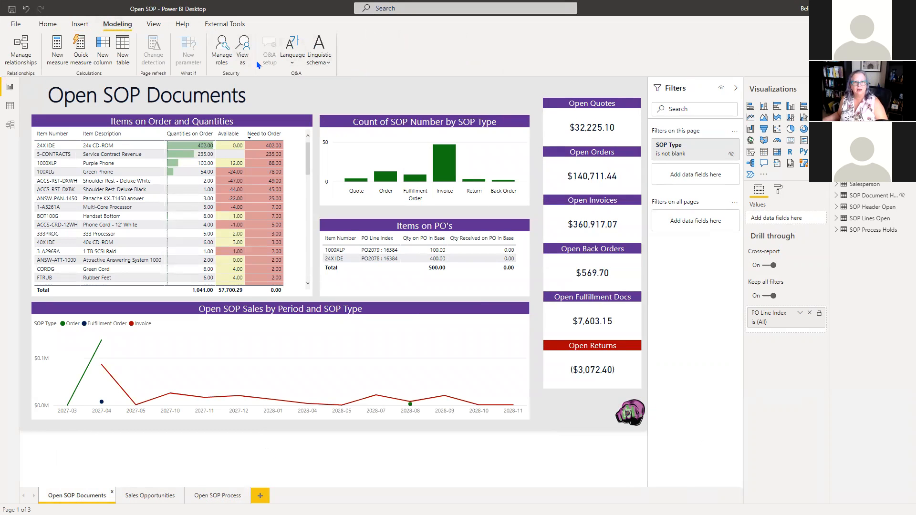
pyautogui.click(221, 59)
pyautogui.click(263, 175)
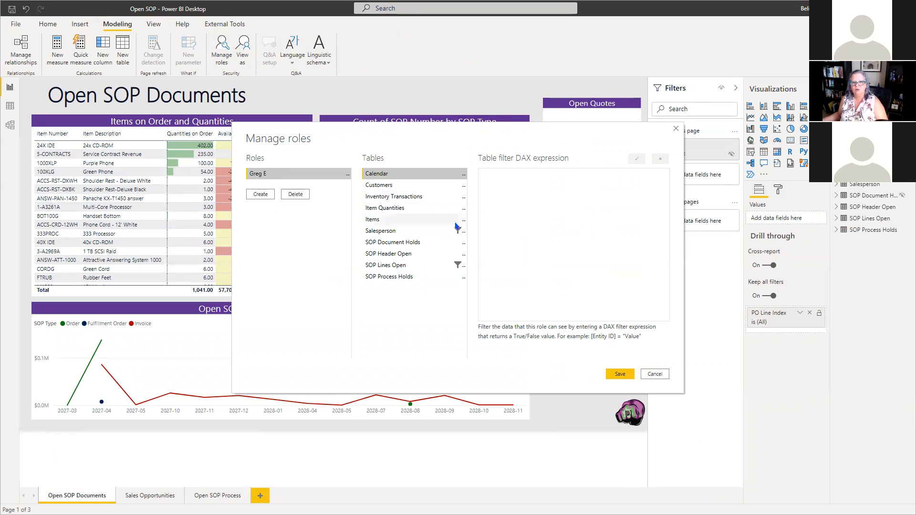
pyautogui.click(408, 234)
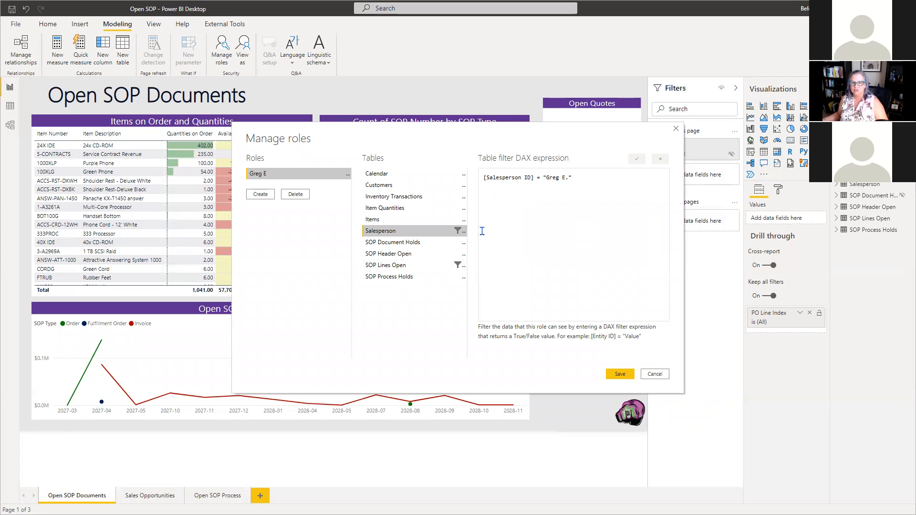
pyautogui.click(399, 268)
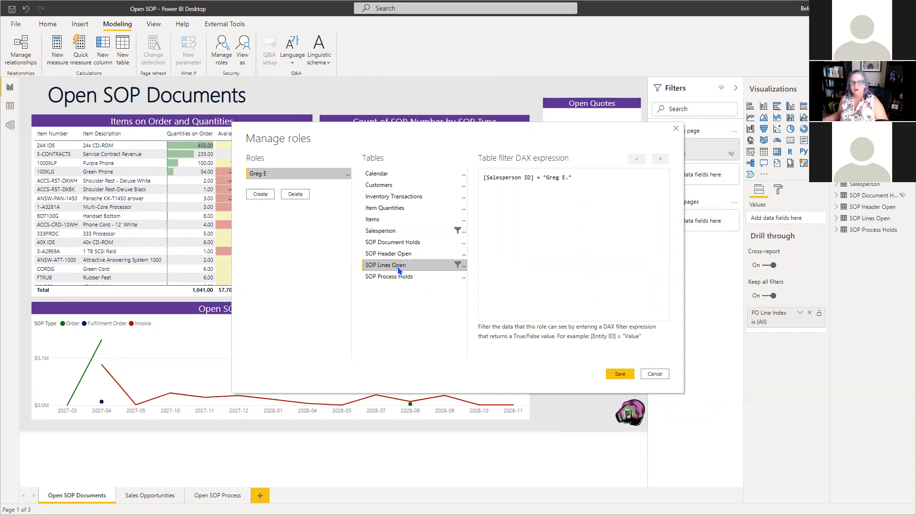
pyautogui.click(655, 374)
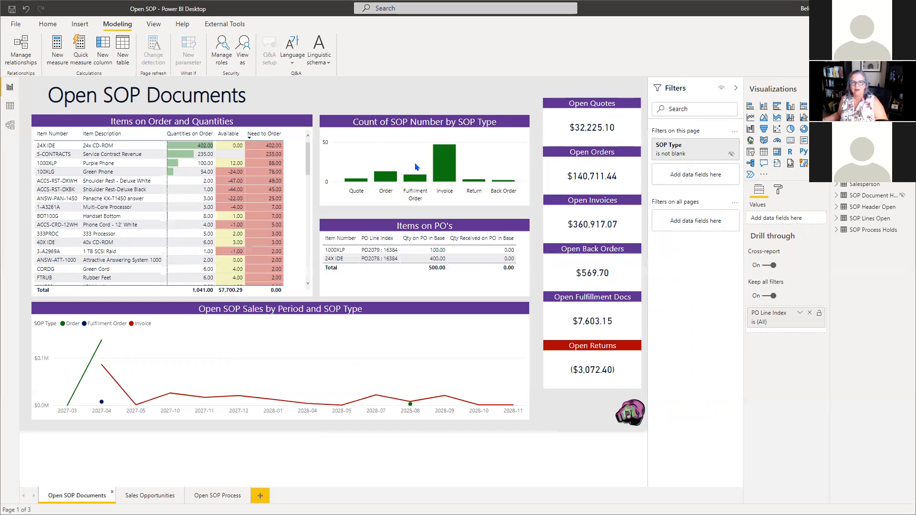
# View the Open SOP Documents page as the salesperson's security role, and return to the unrestricted view.
pyautogui.click(243, 54)
pyautogui.click(382, 227)
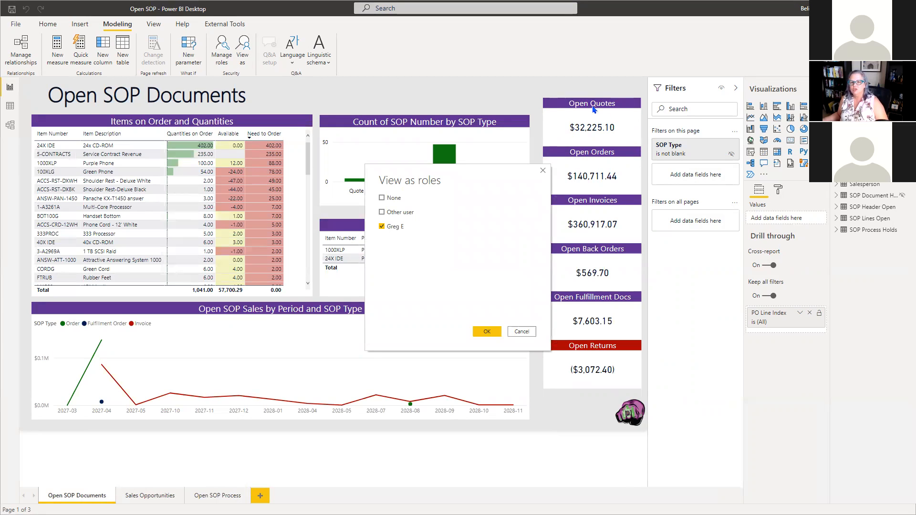
pyautogui.click(487, 331)
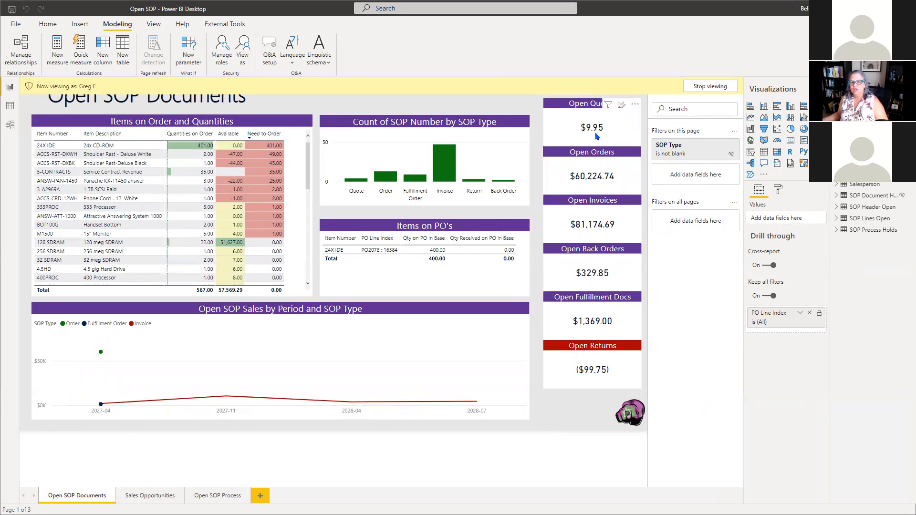
pyautogui.click(710, 86)
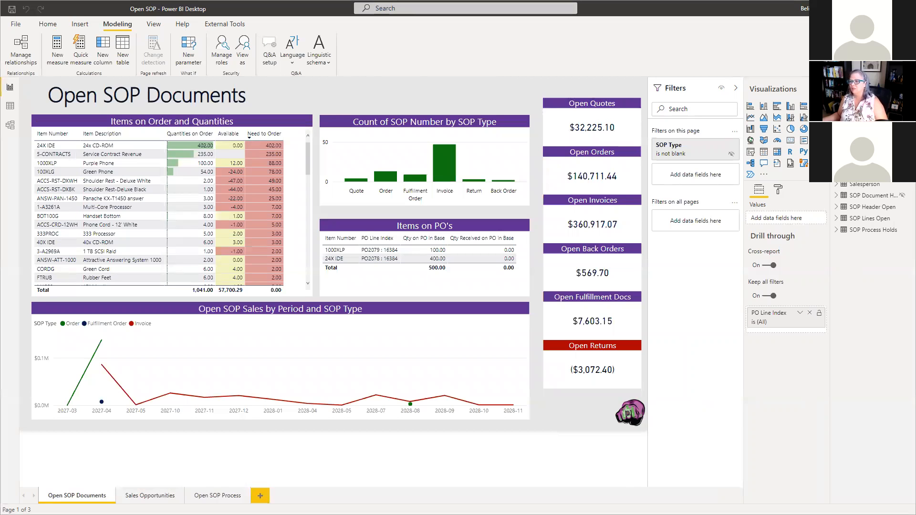
# Switch to Microsoft Teams, view the General channel's AR Report, and try to load the Open SOP report.
pyautogui.click(856, 7)
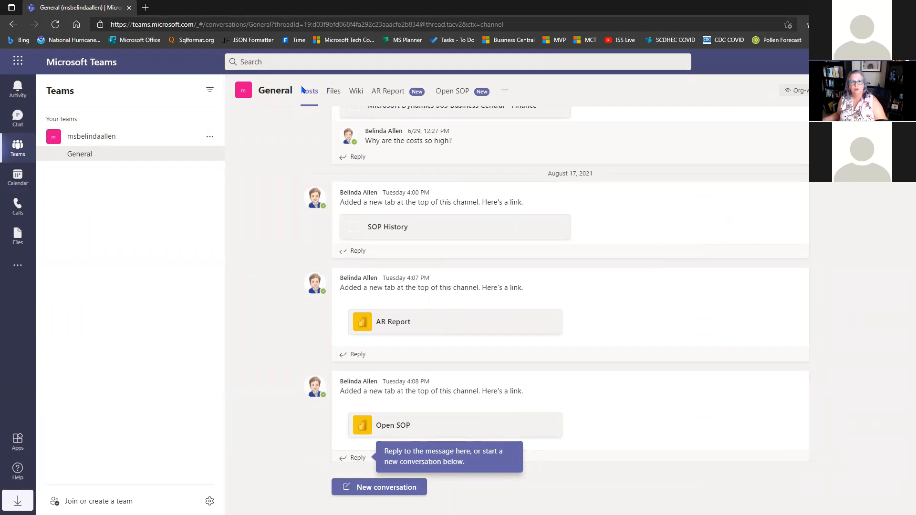
pyautogui.click(389, 91)
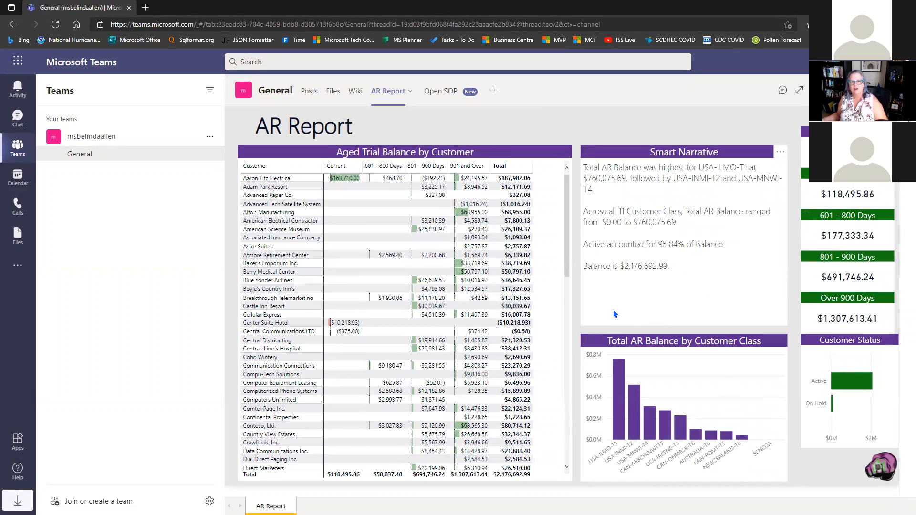
pyautogui.click(440, 93)
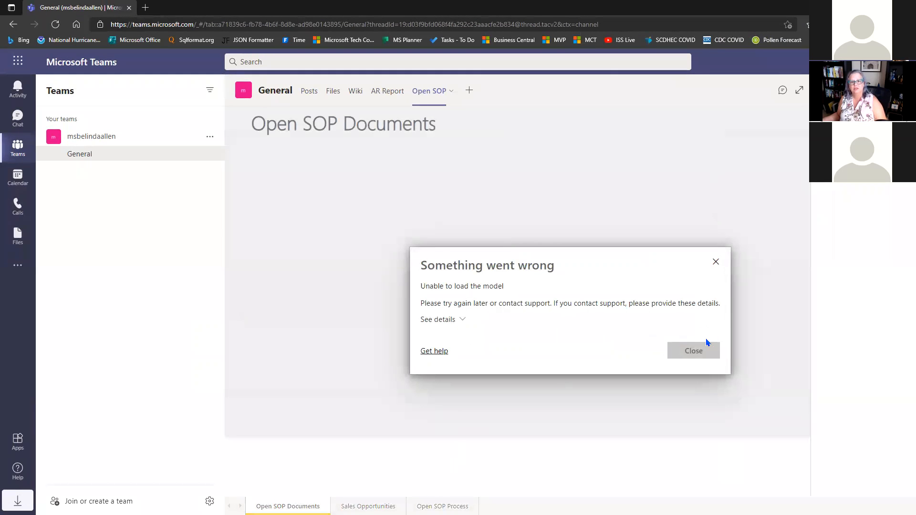
pyautogui.click(701, 353)
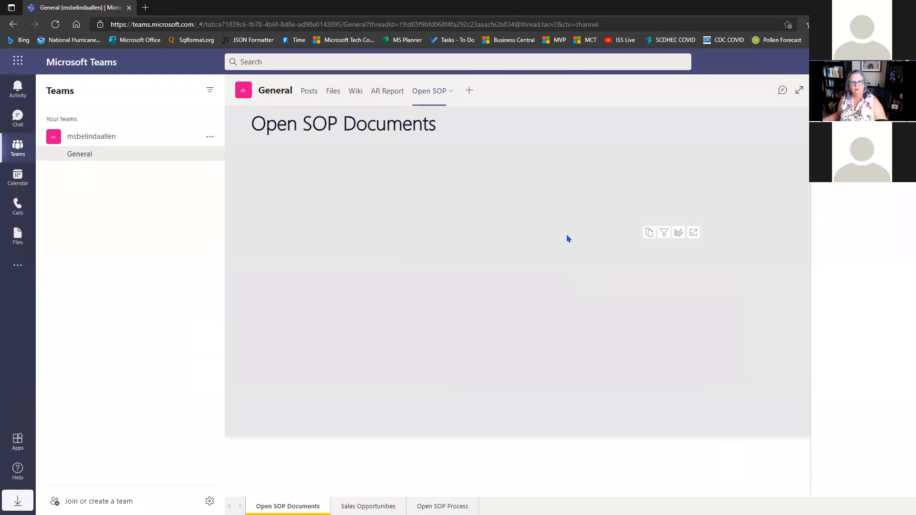
pyautogui.click(401, 95)
pyautogui.click(435, 92)
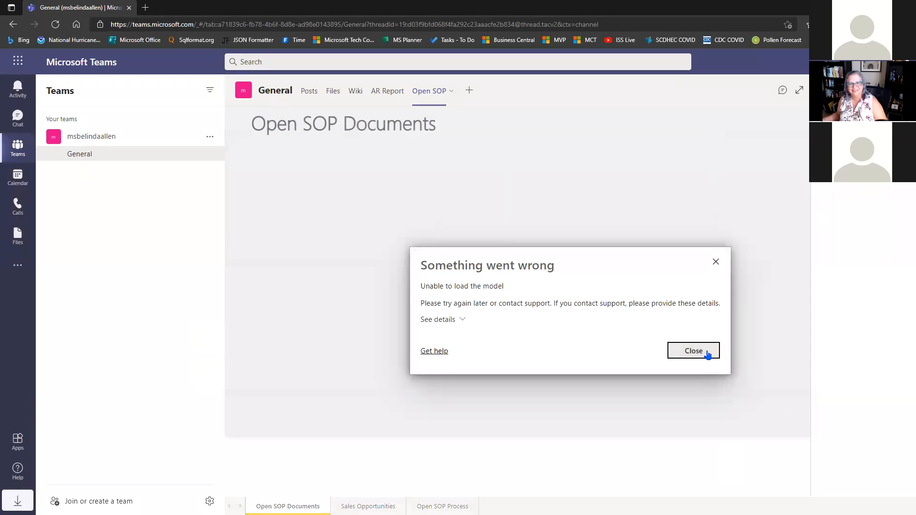
pyautogui.click(692, 353)
# Add a Power BI tab to the General channel showing the SOP History report from the DYNAMICSCON 5 Cool Ways app.
pyautogui.click(469, 90)
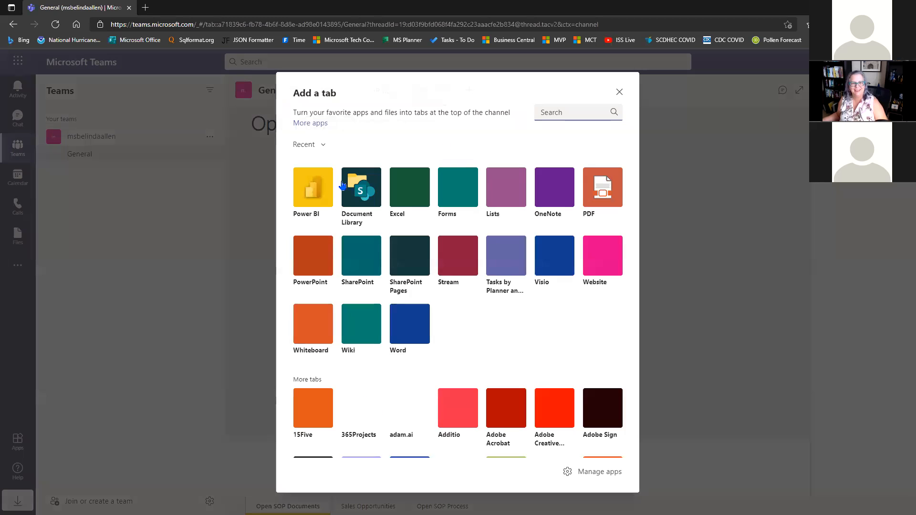
pyautogui.click(303, 194)
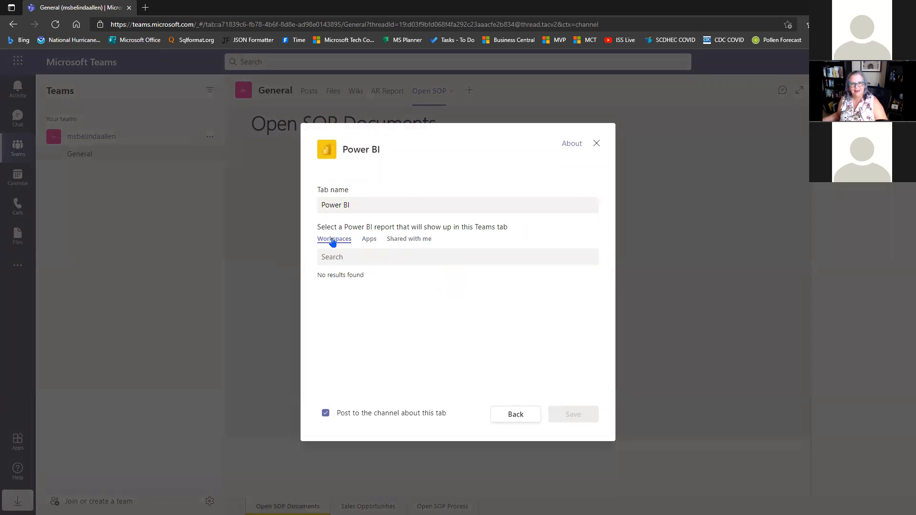
pyautogui.click(370, 240)
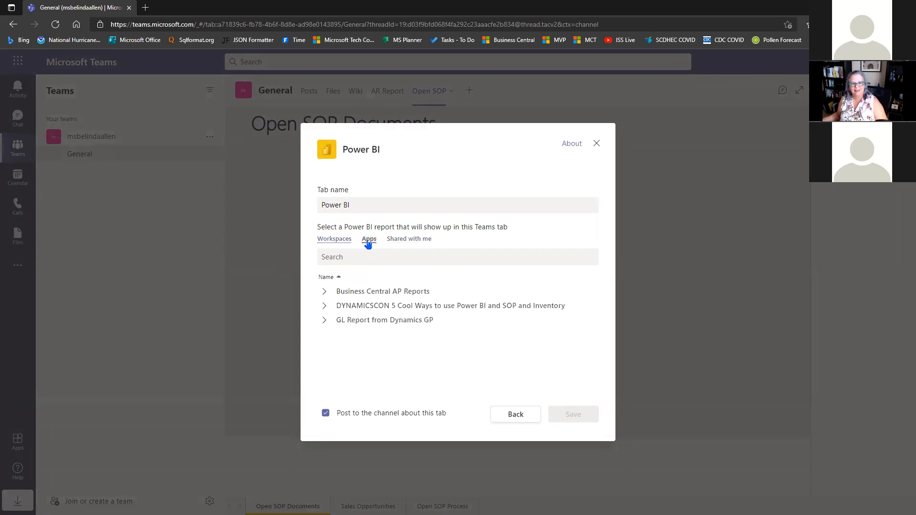
pyautogui.click(340, 242)
pyautogui.click(368, 241)
pyautogui.click(324, 305)
pyautogui.scroll(-1, 411, 363)
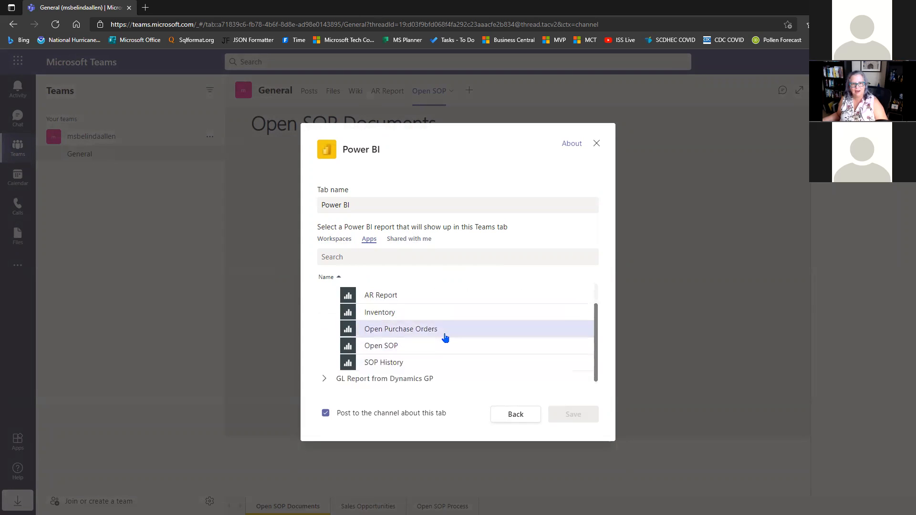
pyautogui.click(408, 361)
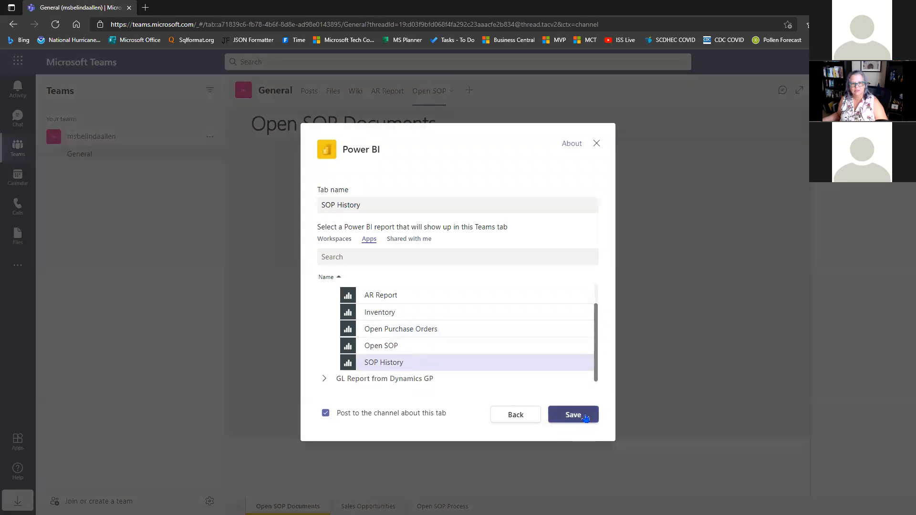
pyautogui.click(583, 416)
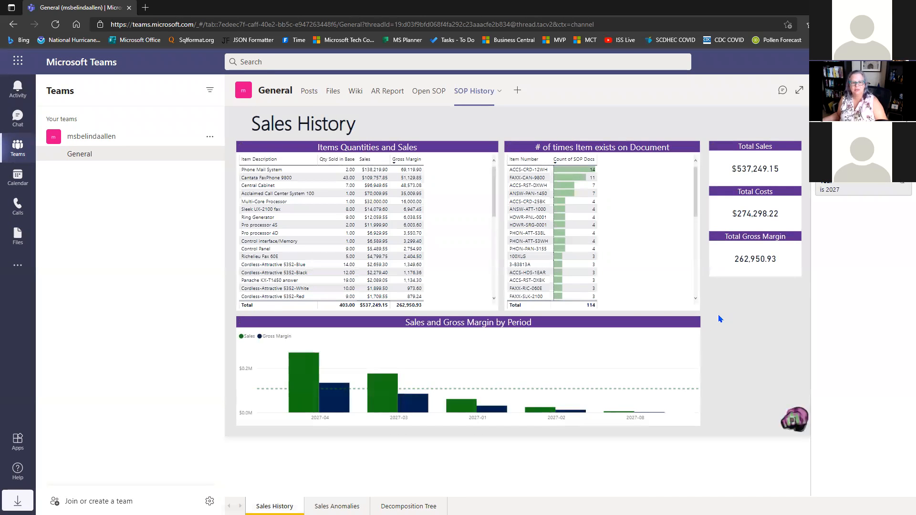
# View the SOP History report's Sales Anomalies and Decomposition Tree pages, and return to Sales History.
pyautogui.click(337, 507)
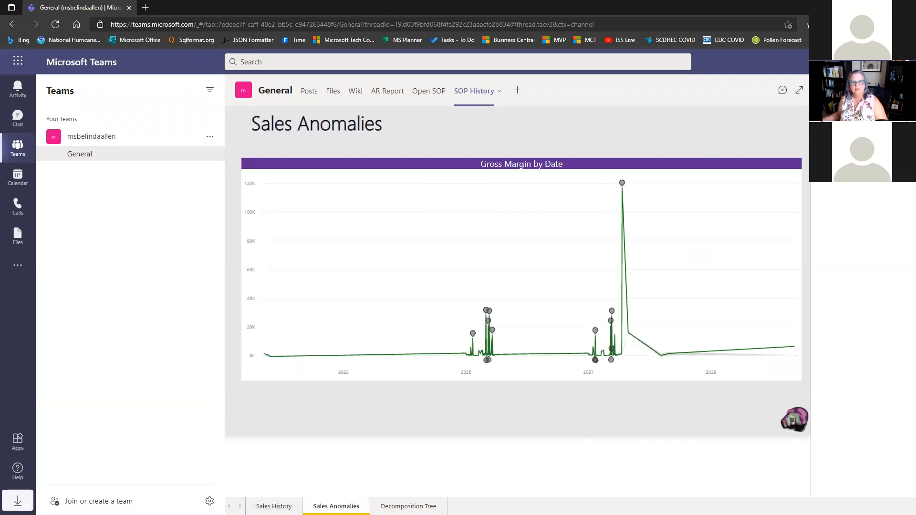
pyautogui.click(408, 506)
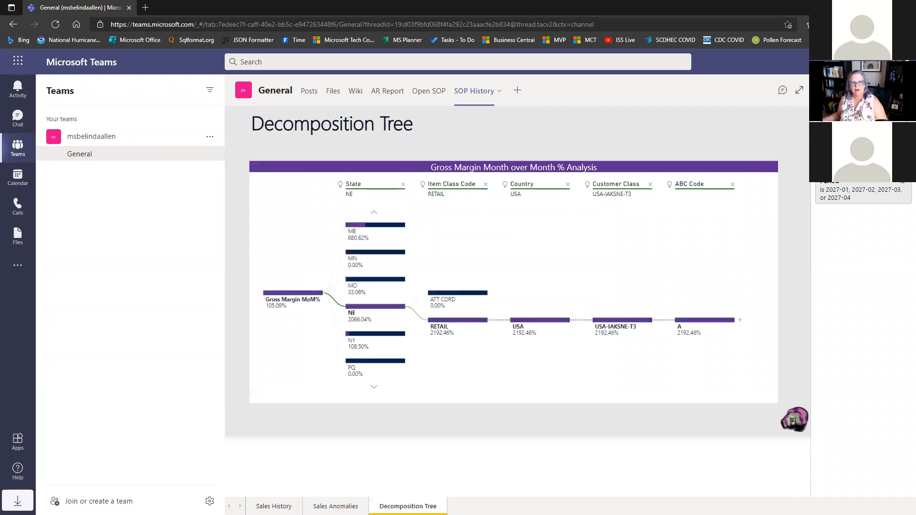
pyautogui.click(274, 507)
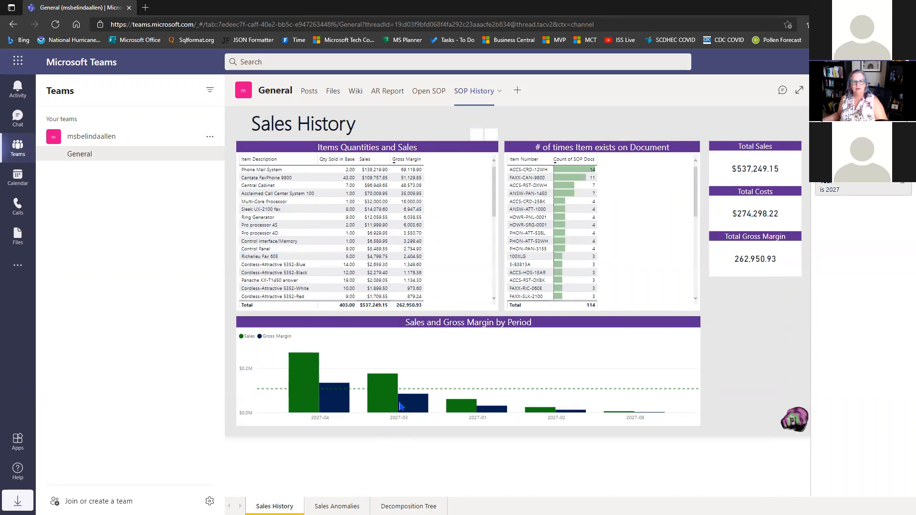
# Add another Power BI tab to the channel showing the Open Purchase Orders report from the DYNAMICSCON 5 Cool Ways app.
pyautogui.click(516, 91)
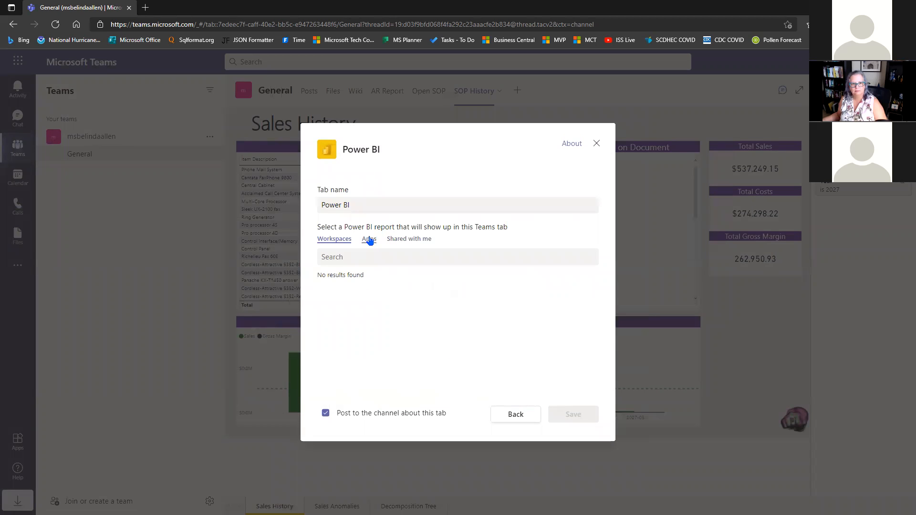
pyautogui.click(369, 240)
pyautogui.click(356, 305)
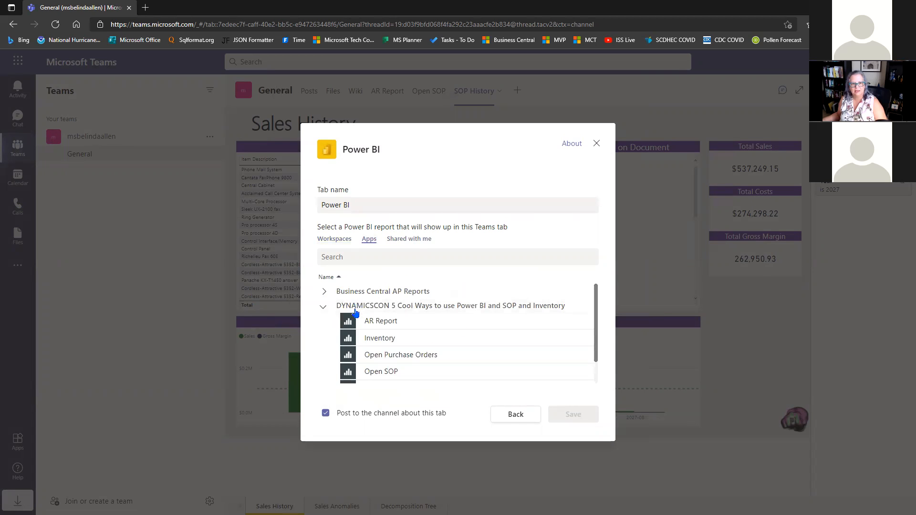
pyautogui.click(412, 359)
pyautogui.click(577, 415)
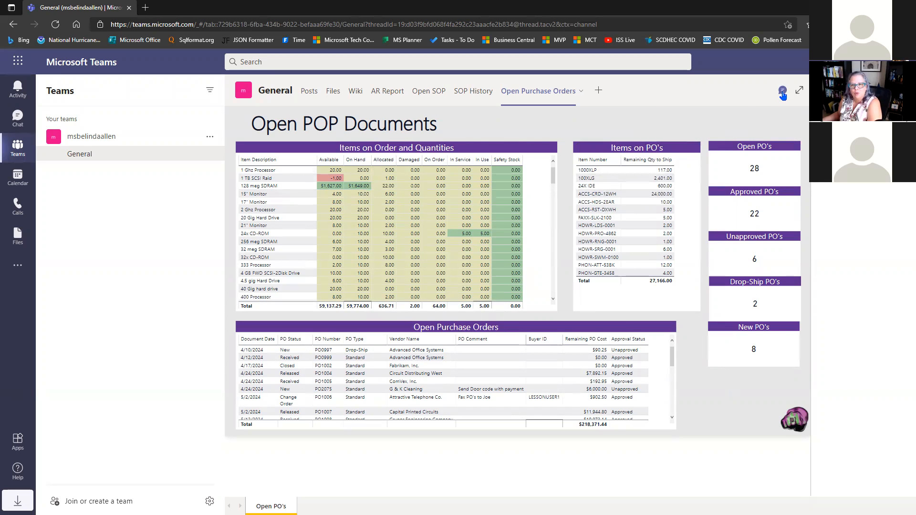
# Show the Open Purchase Orders tab's conversation, and examine the Items on PO's table's options and focus mode.
pyautogui.click(783, 92)
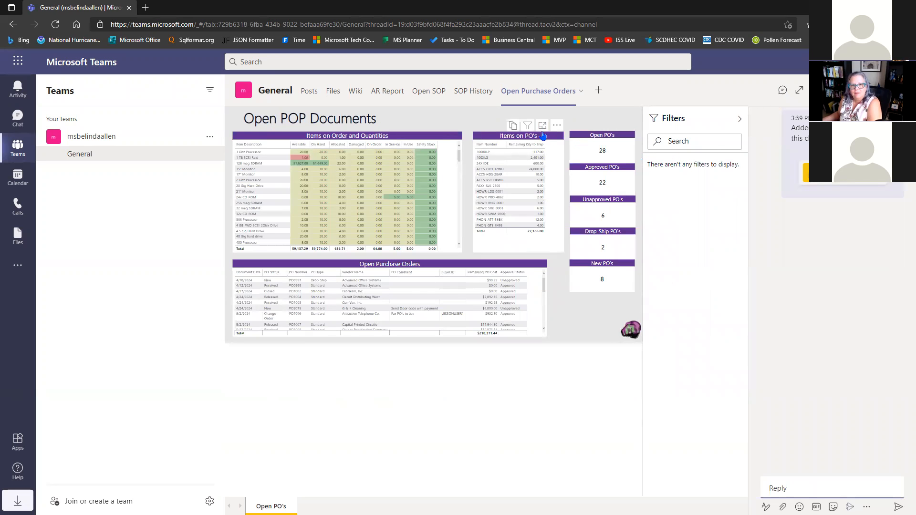
pyautogui.click(557, 125)
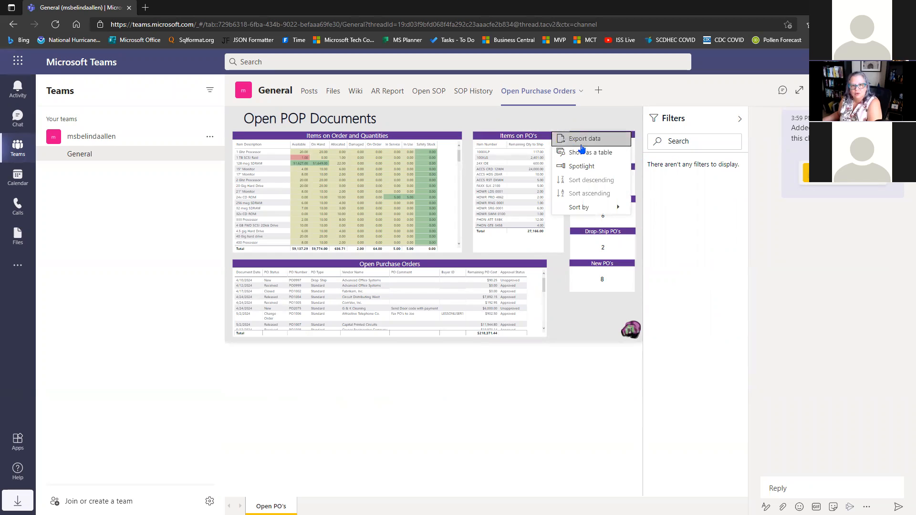
pyautogui.click(556, 128)
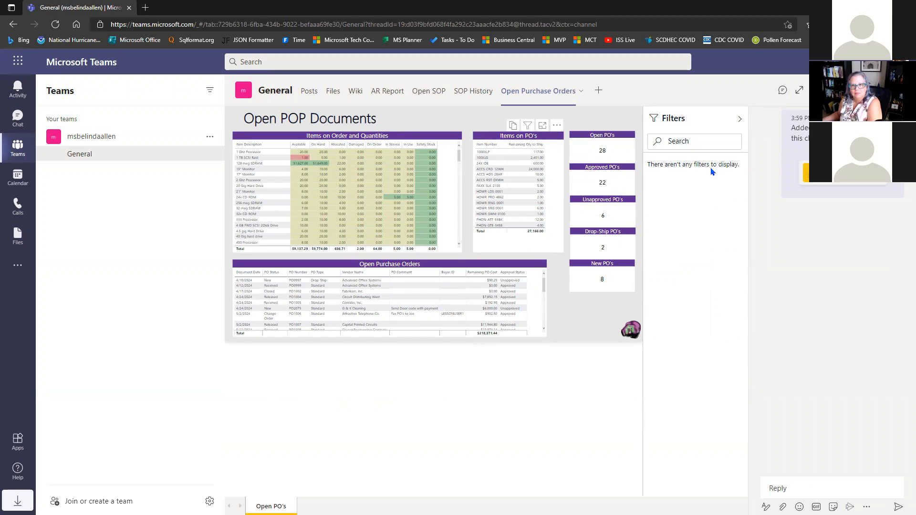
pyautogui.click(544, 127)
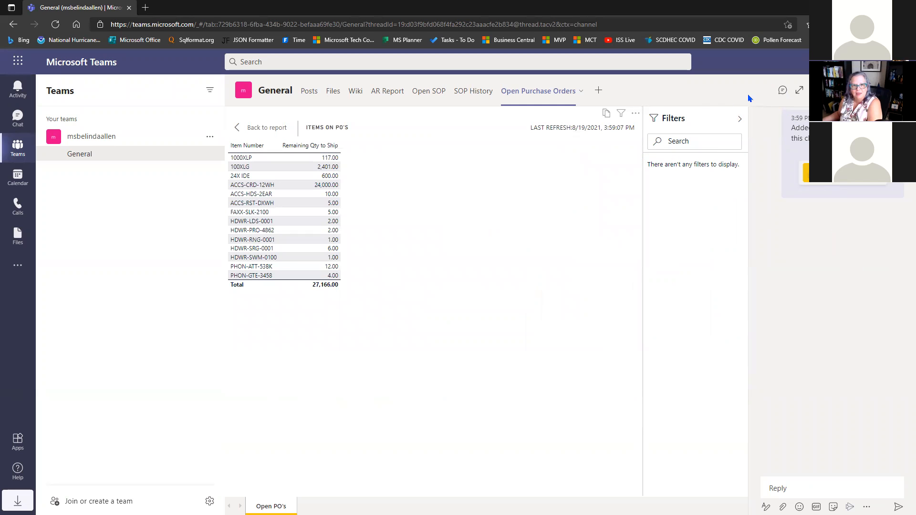
pyautogui.click(257, 128)
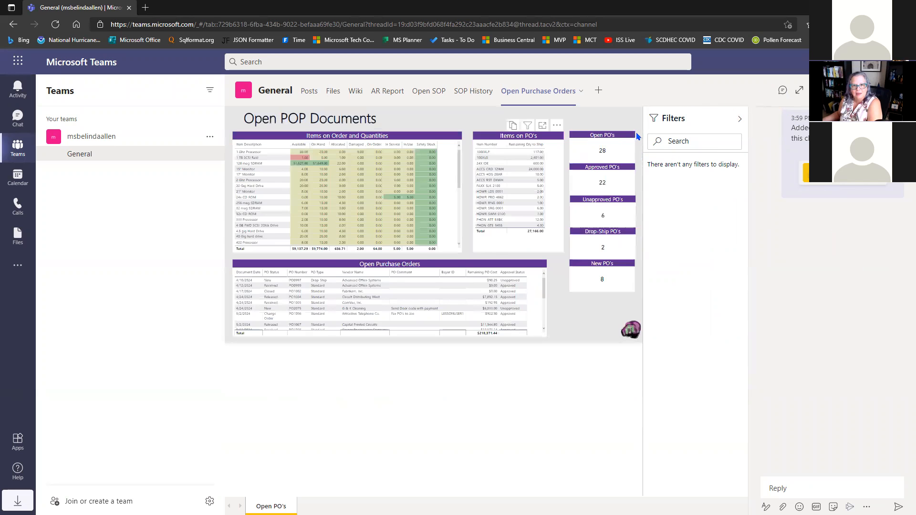
pyautogui.click(558, 126)
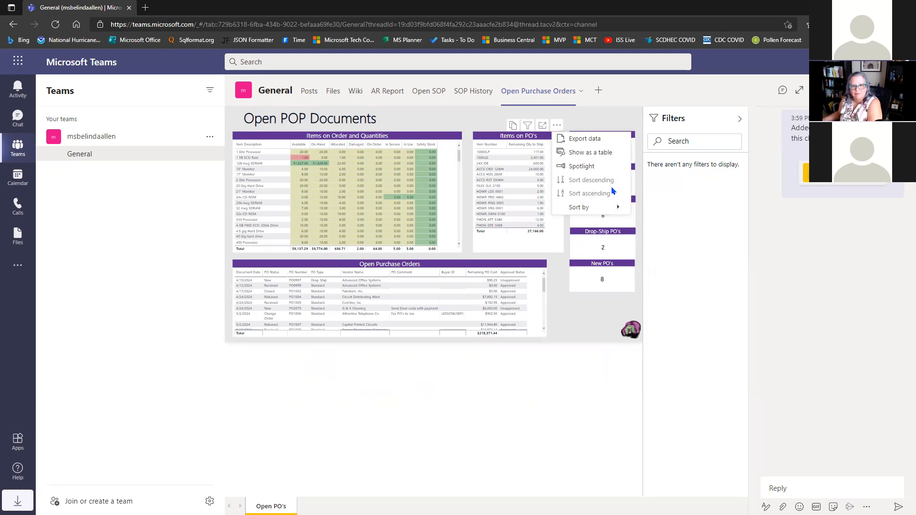
pyautogui.click(608, 326)
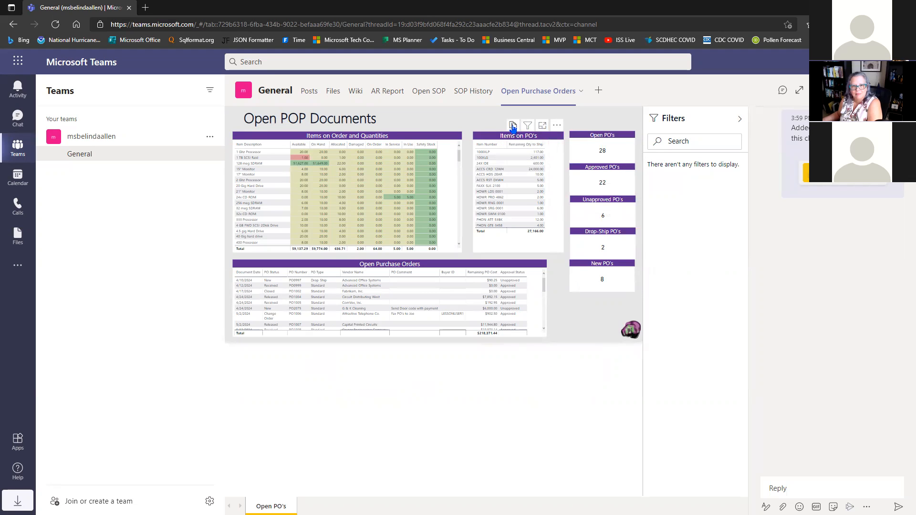
# Collapse the Open Purchase Orders report's filters, and toggle the tab conversation off and on again.
pyautogui.click(739, 120)
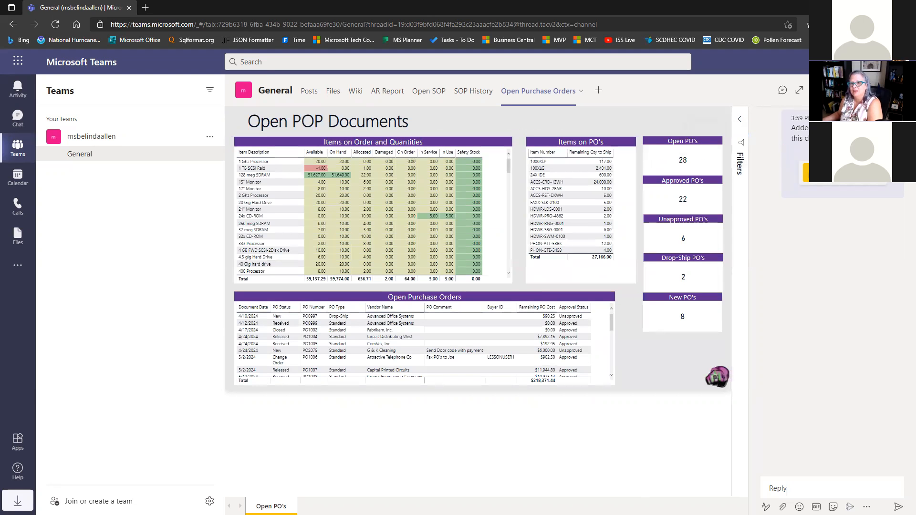
pyautogui.click(783, 92)
pyautogui.click(783, 92)
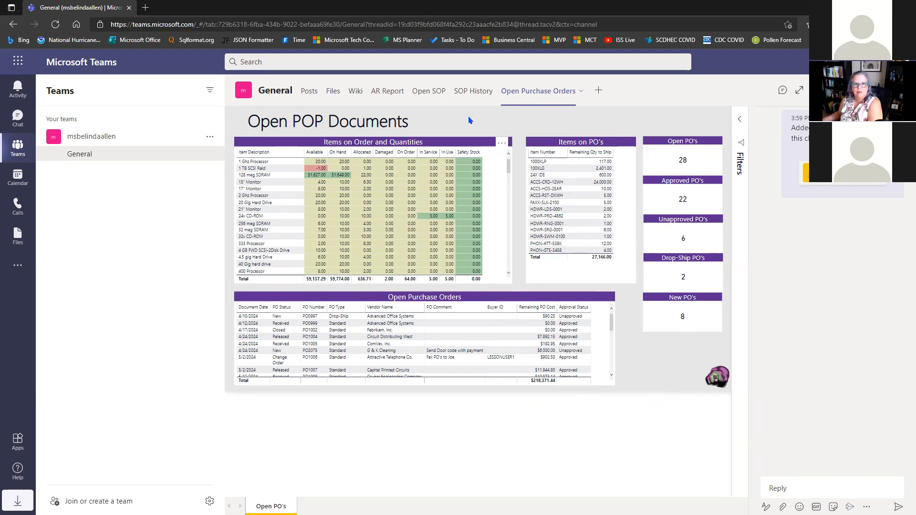
# Show the channel's AR Report tab.
pyautogui.click(376, 93)
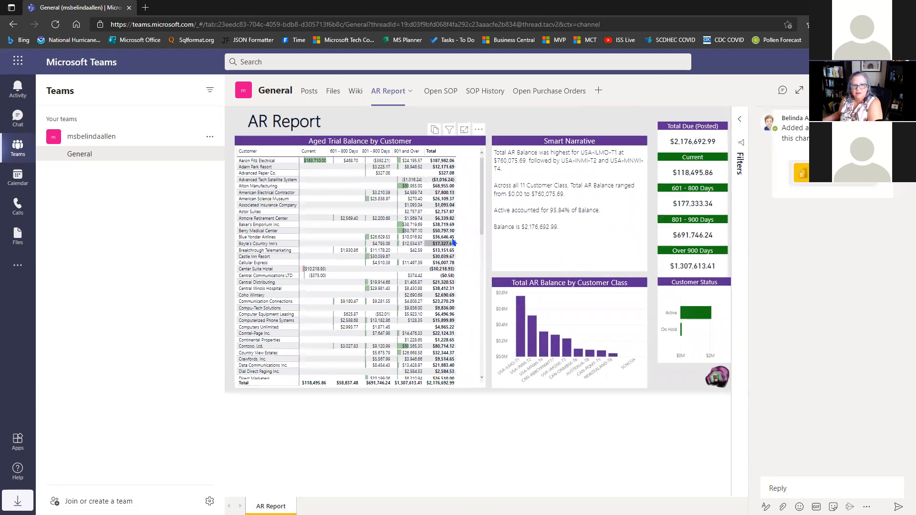
# Try to mention a colleague in the AR Report tab's conversation, and clear the unsent reply.
pyautogui.click(818, 486)
pyautogui.write('@')
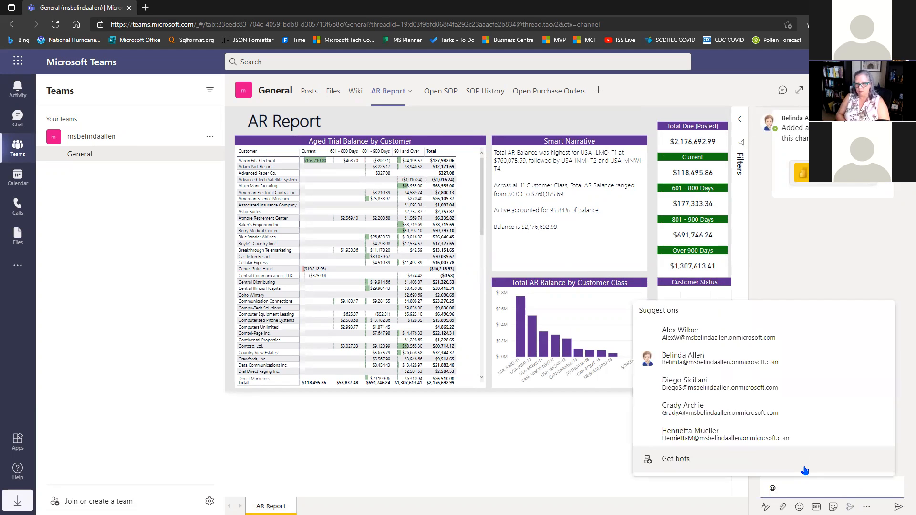
pyautogui.write('adele')
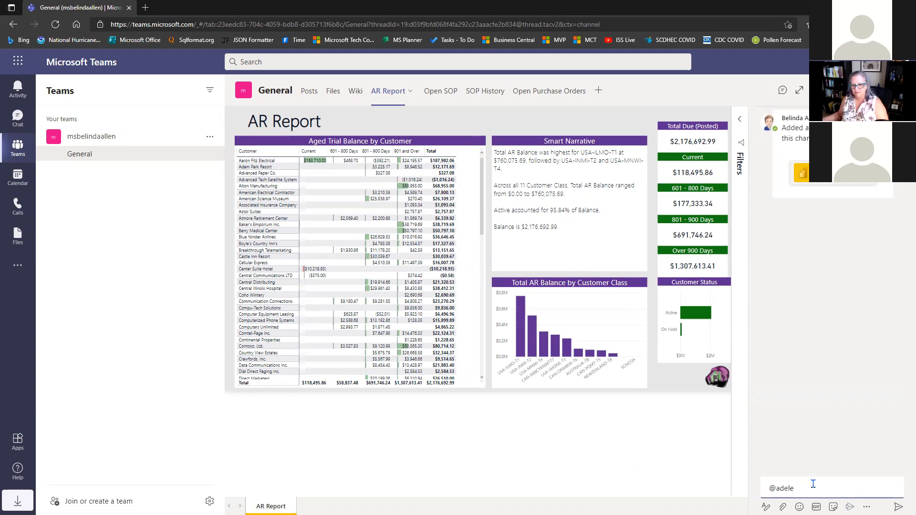
pyautogui.press('BackSpace')
pyautogui.press('BackSpace')
pyautogui.press('BackSpace')
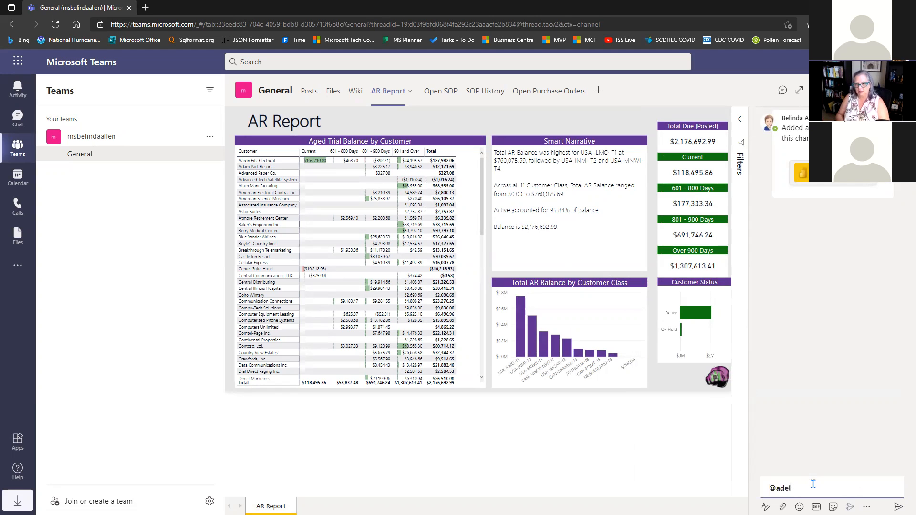
pyautogui.press('BackSpace')
pyautogui.press('BackSpace')
pyautogui.press('BackSpace')
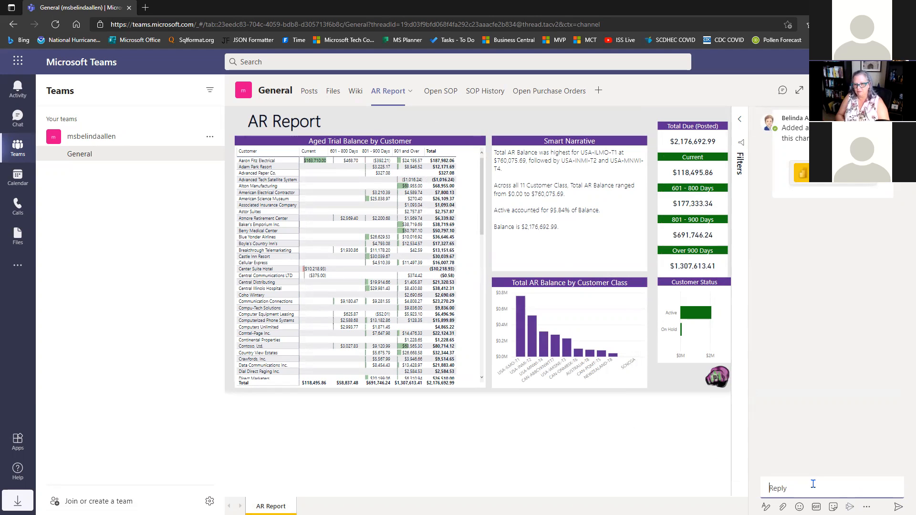
pyautogui.write('@Ad')
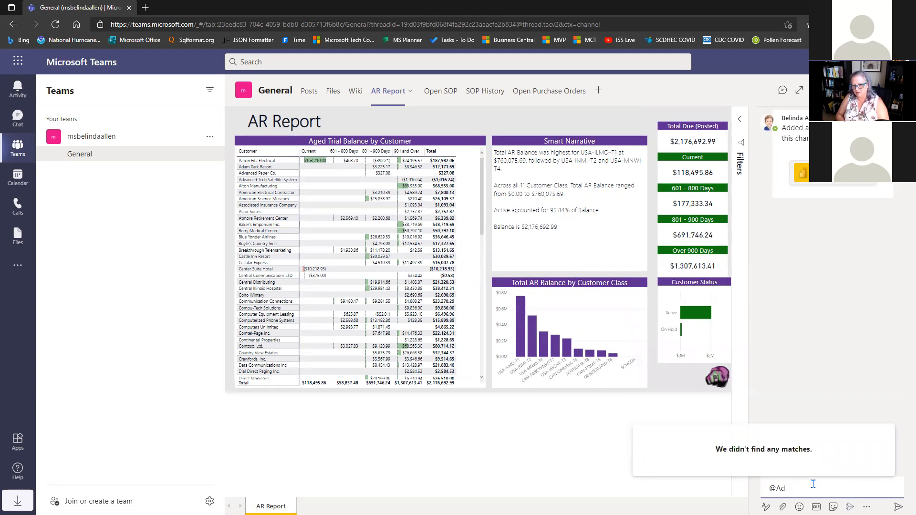
pyautogui.press('BackSpace')
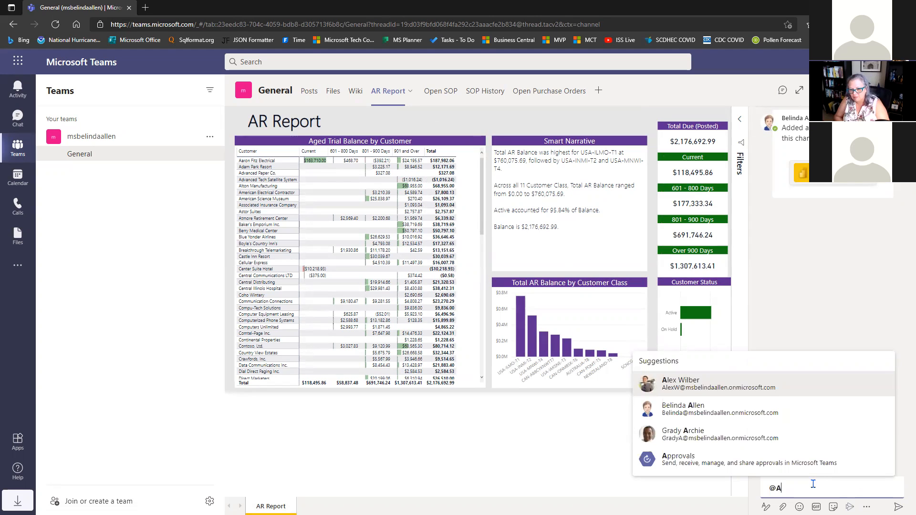
pyautogui.write('de')
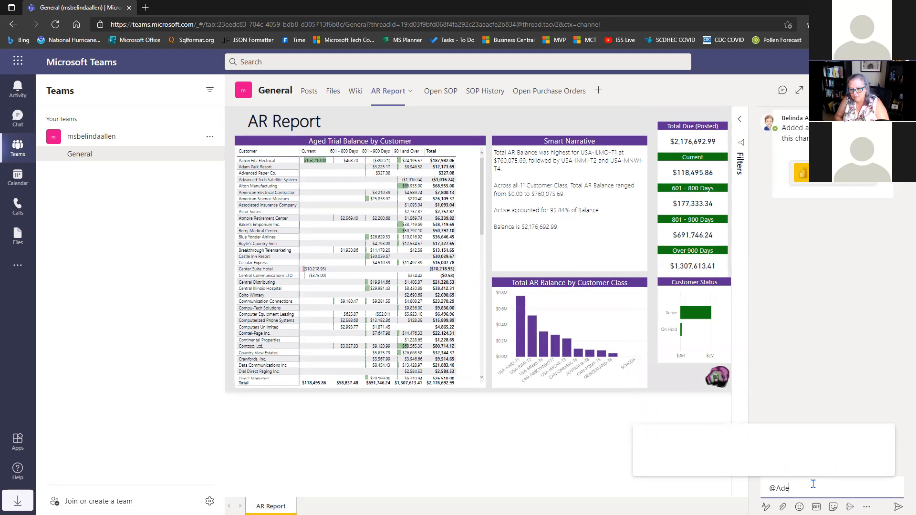
pyautogui.press('BackSpace')
pyautogui.press('BackSpace')
pyautogui.press('BackSpace')
pyautogui.press('BackSpace')
pyautogui.press('BackSpace')
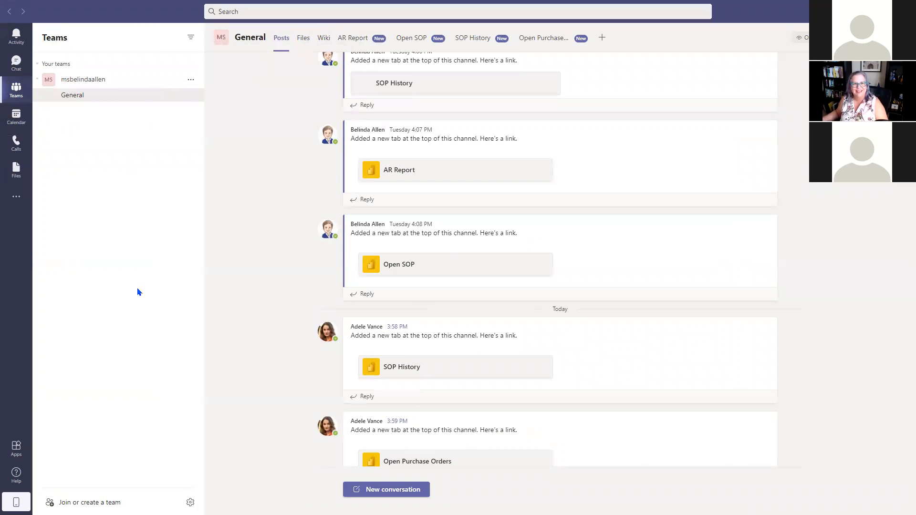
# In the Teams desktop app, mention the colleague in the AR Report tab's conversation and send "- let's get the buckets in line with GP.".
pyautogui.click(359, 38)
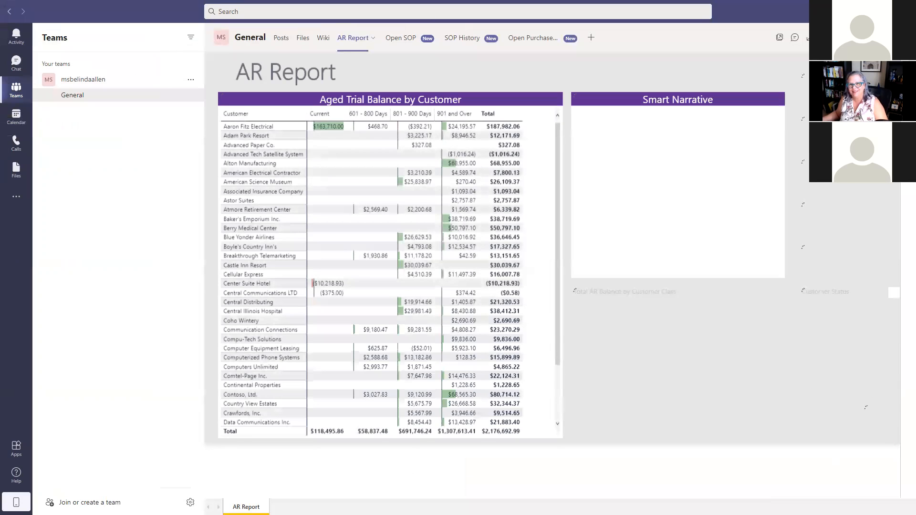
pyautogui.click(794, 37)
pyautogui.write('@adele')
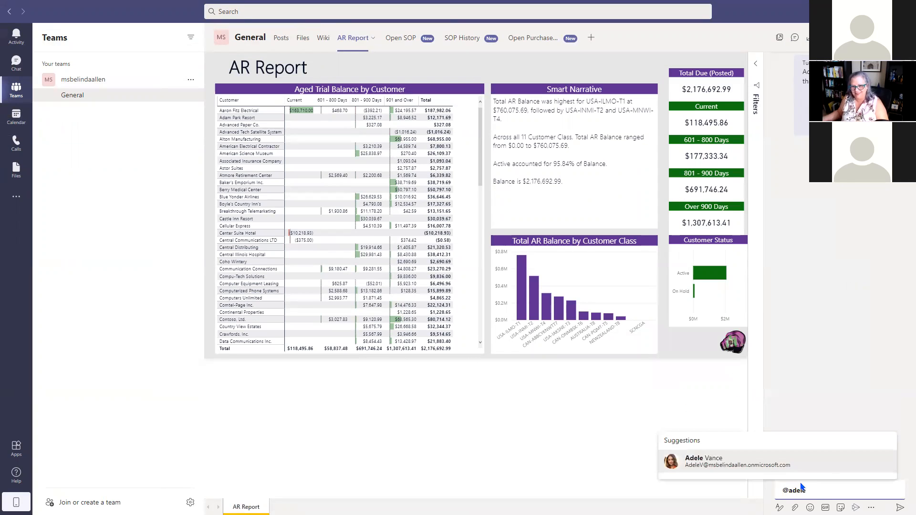
pyautogui.click(765, 464)
pyautogui.write("- let's get the bu")
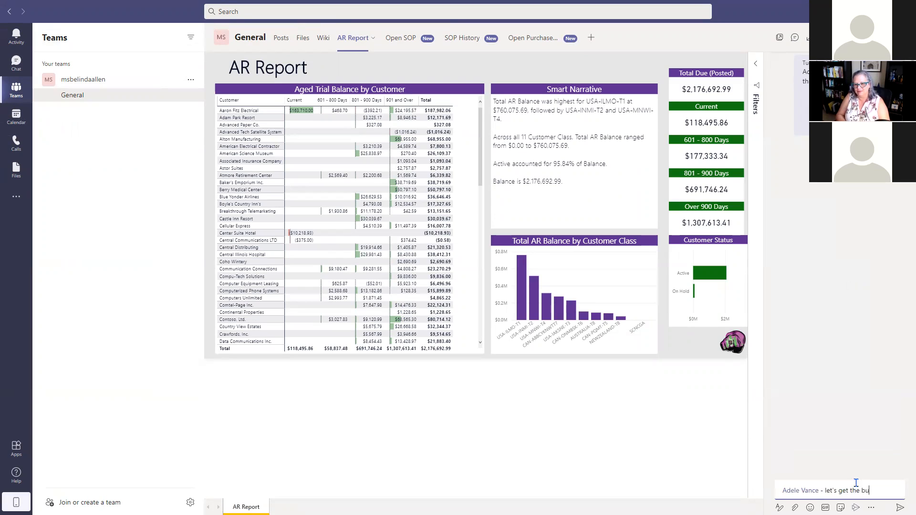
pyautogui.write('ckets in line with GP.')
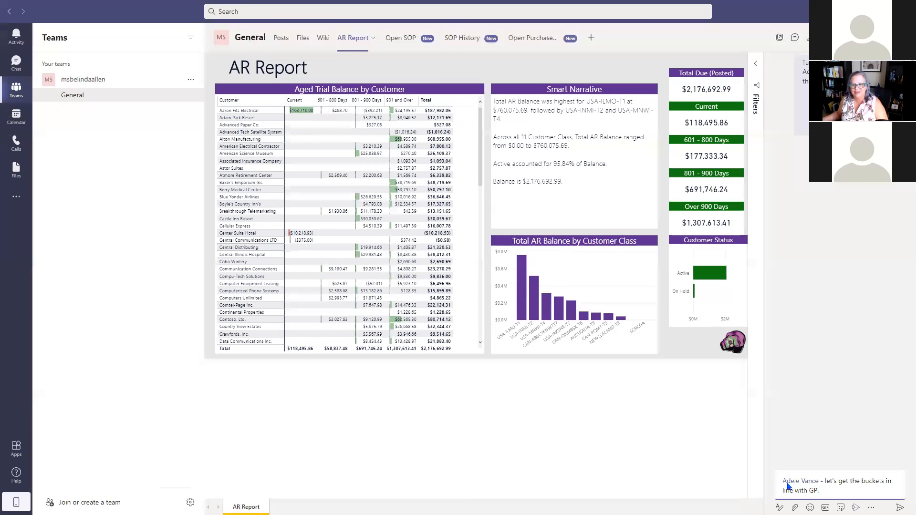
pyautogui.press('Return')
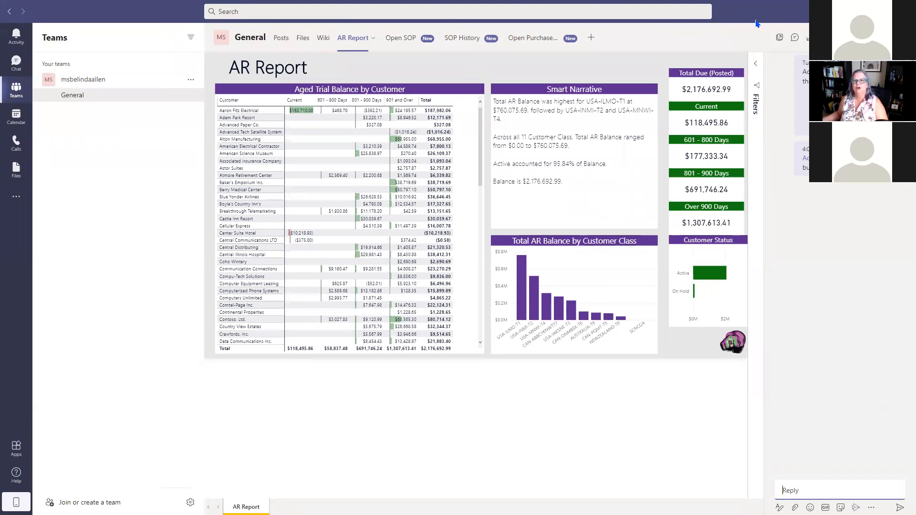
# Return to Teams in the browser, check the new message's available actions, and react to it with a thumbs-up.
pyautogui.click(861, 10)
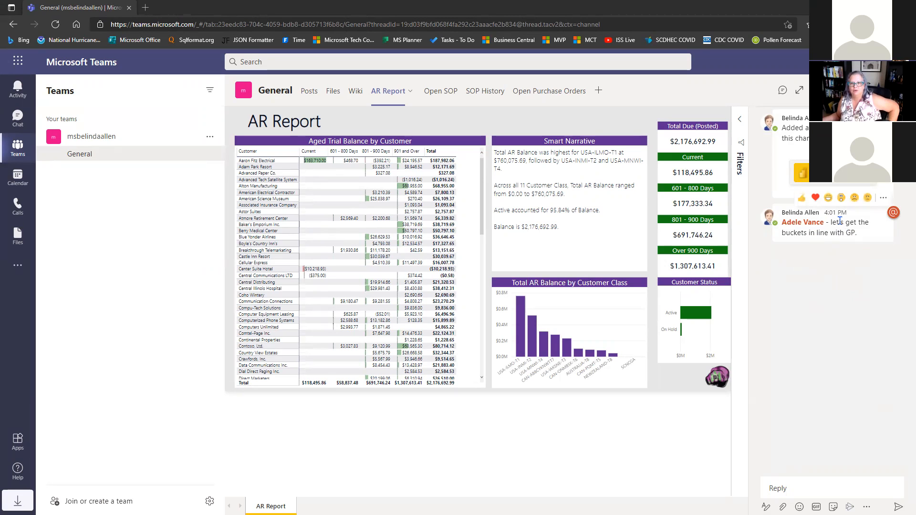
pyautogui.click(883, 197)
pyautogui.moveTo(858, 328)
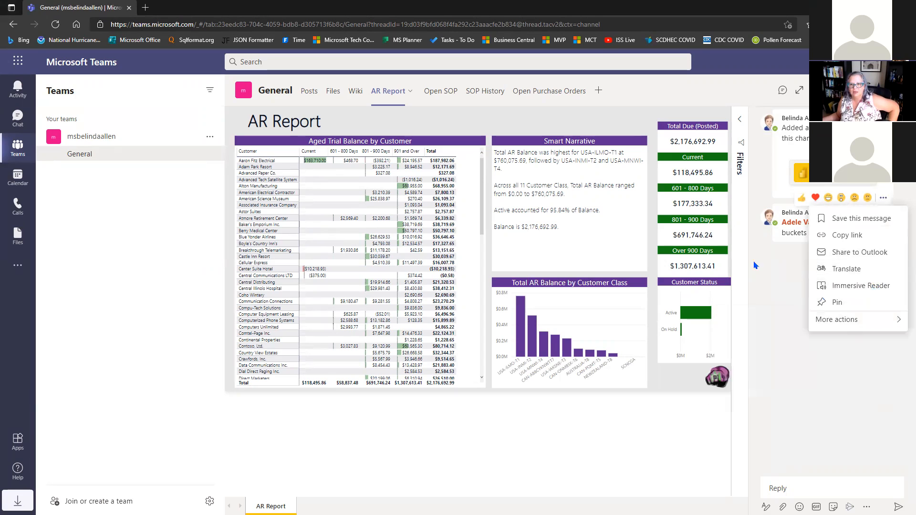
pyautogui.click(781, 291)
pyautogui.click(805, 486)
pyautogui.click(867, 233)
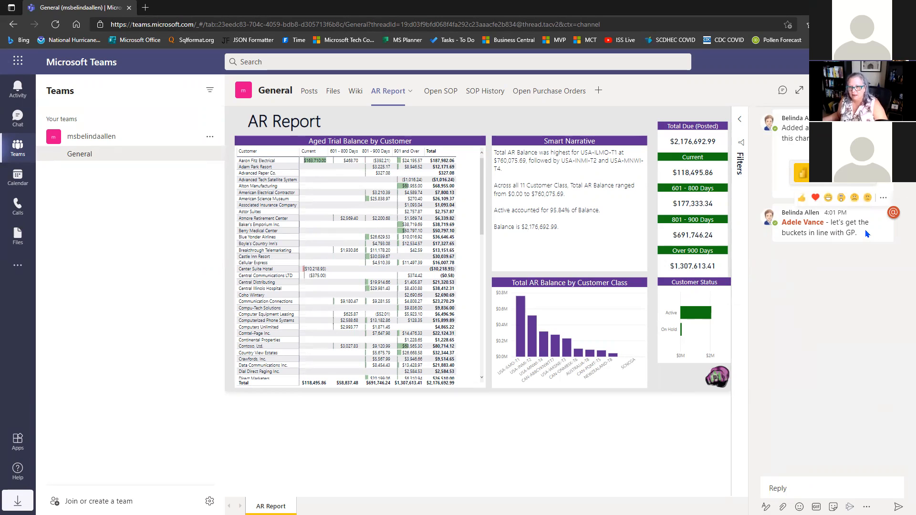
pyautogui.click(801, 198)
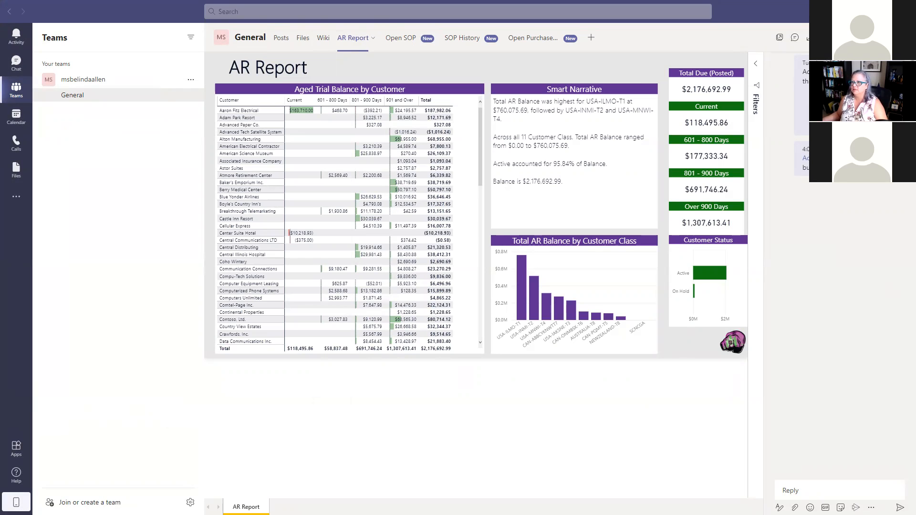
pyautogui.hotkey('alt', 'Tab')
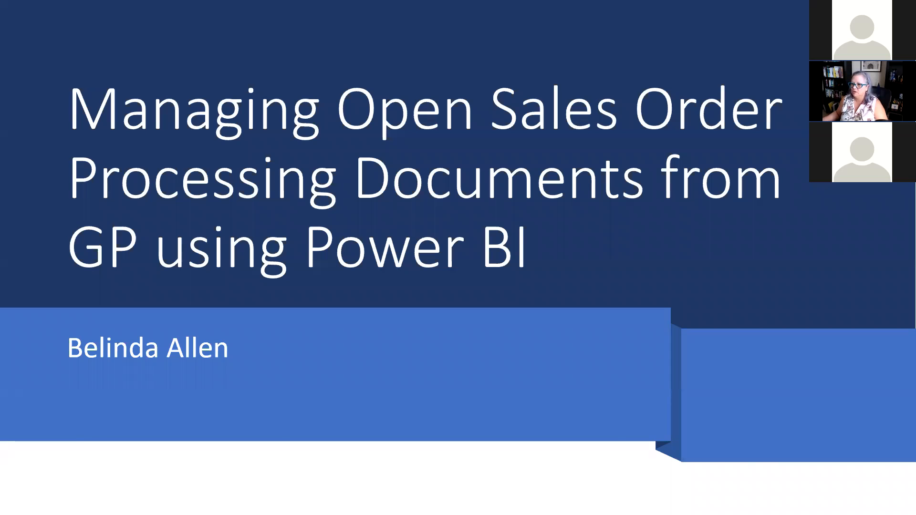
pyautogui.press('Right')
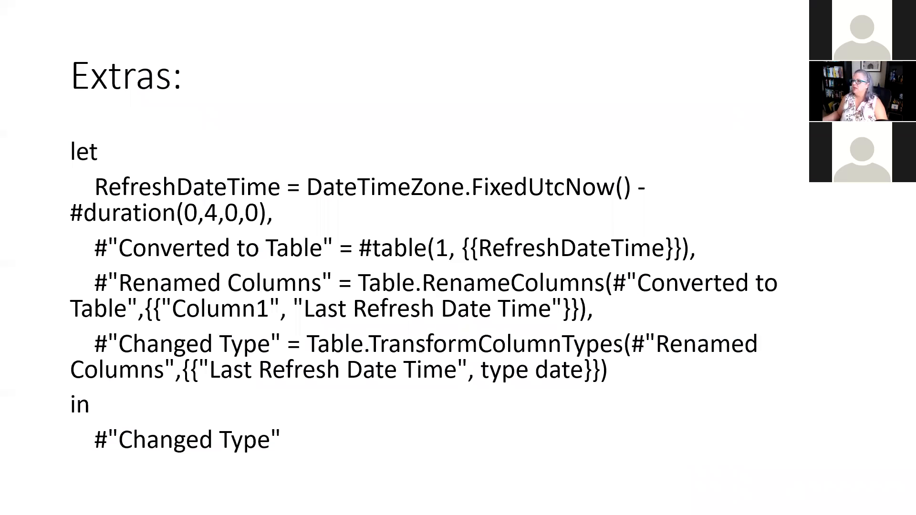
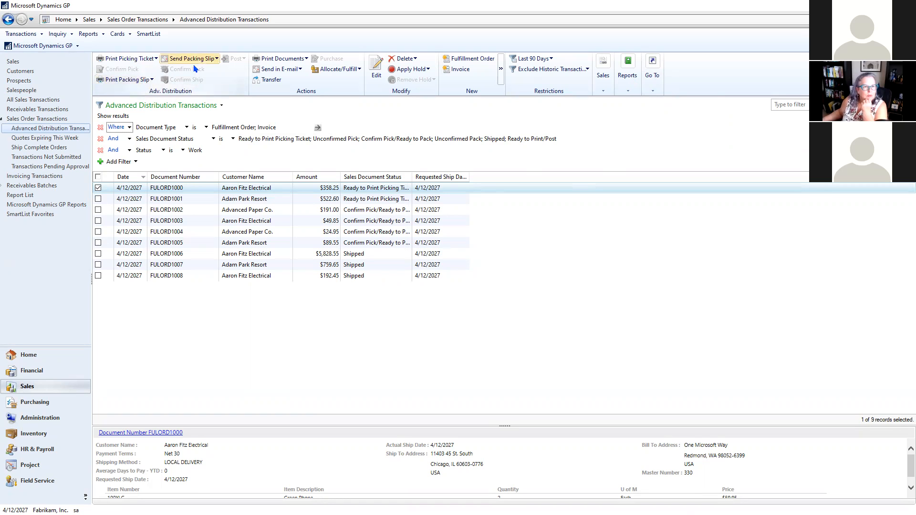
# In Microsoft Dynamics GP, try to send the checked Aaron Fitz Electrical order's packing slip on Blank Paper, cancelling the Exchange log-on.
pyautogui.click(212, 59)
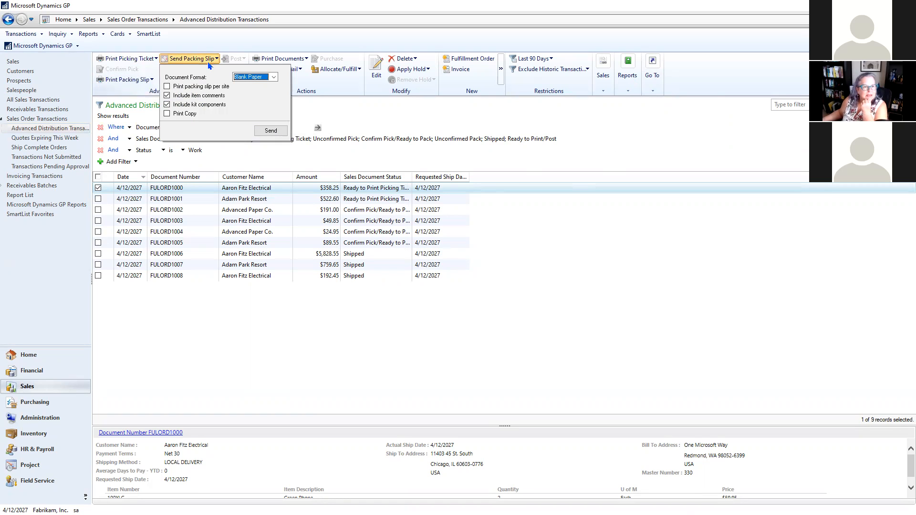
pyautogui.click(270, 130)
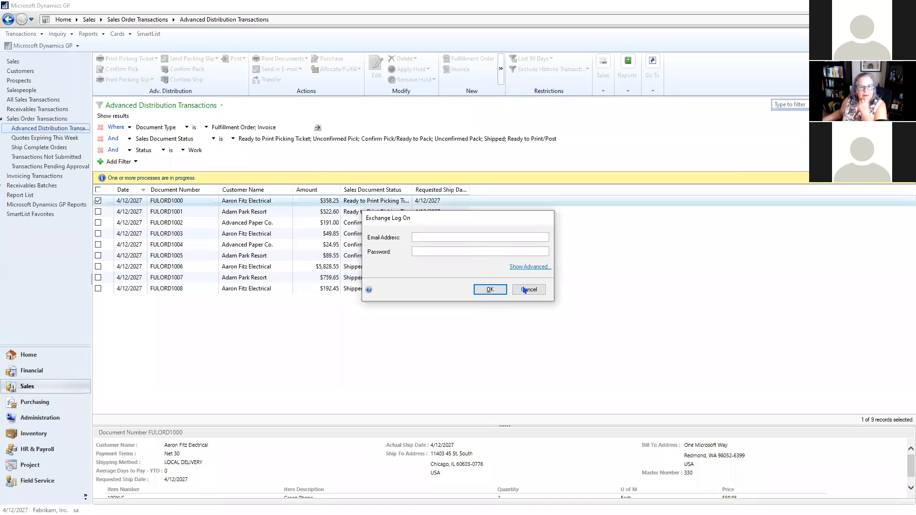
pyautogui.click(525, 290)
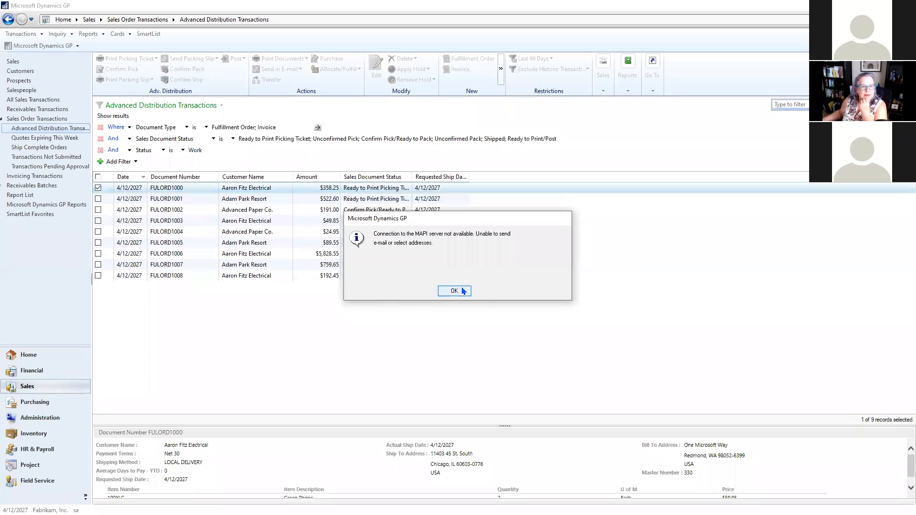
pyautogui.click(463, 290)
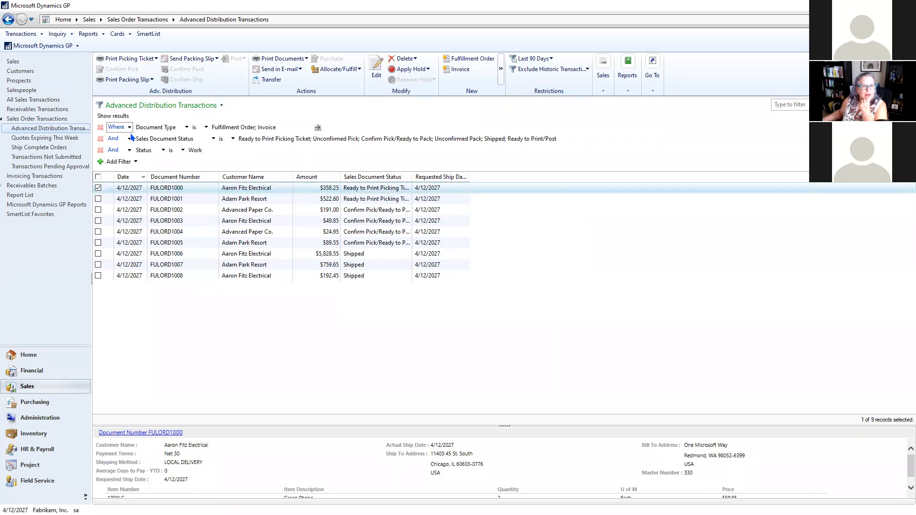
# Select only the $191.00 Advanced Paper Co. order to check its available distribution actions, and clear the order selection.
pyautogui.click(384, 211)
pyautogui.click(98, 210)
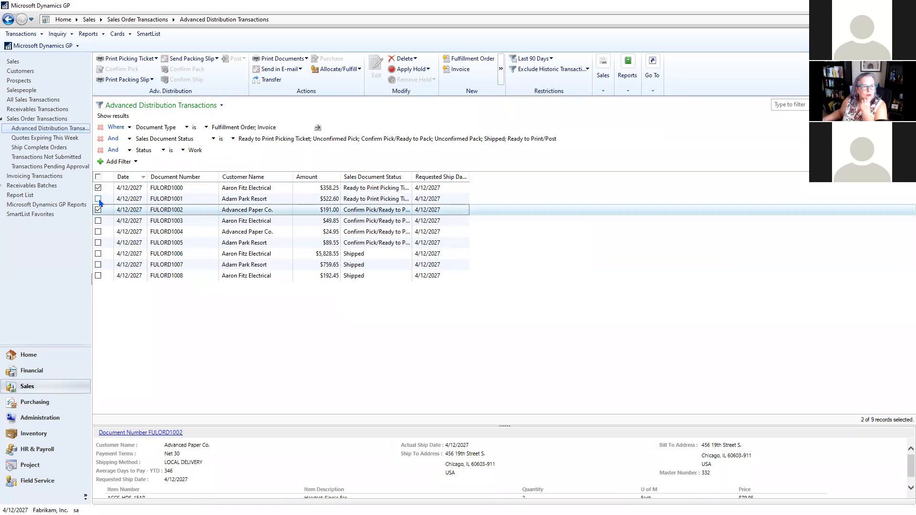
pyautogui.click(102, 188)
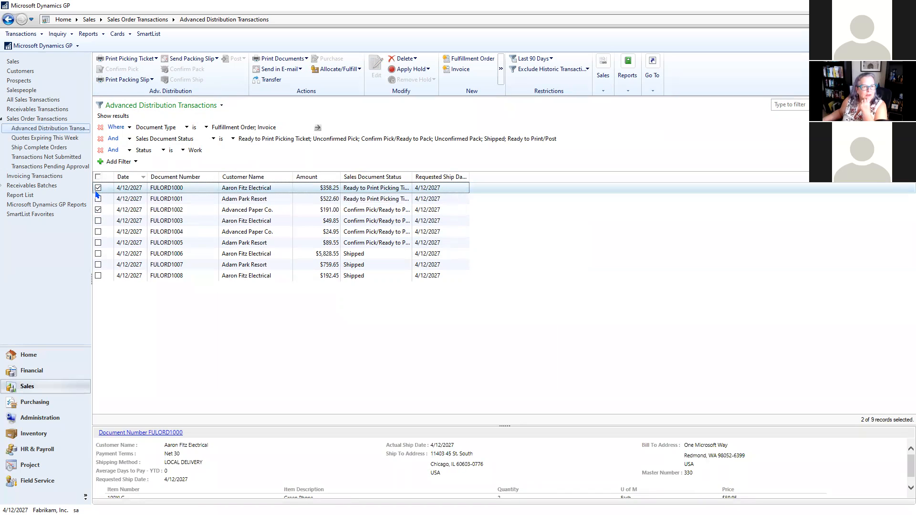
pyautogui.click(98, 188)
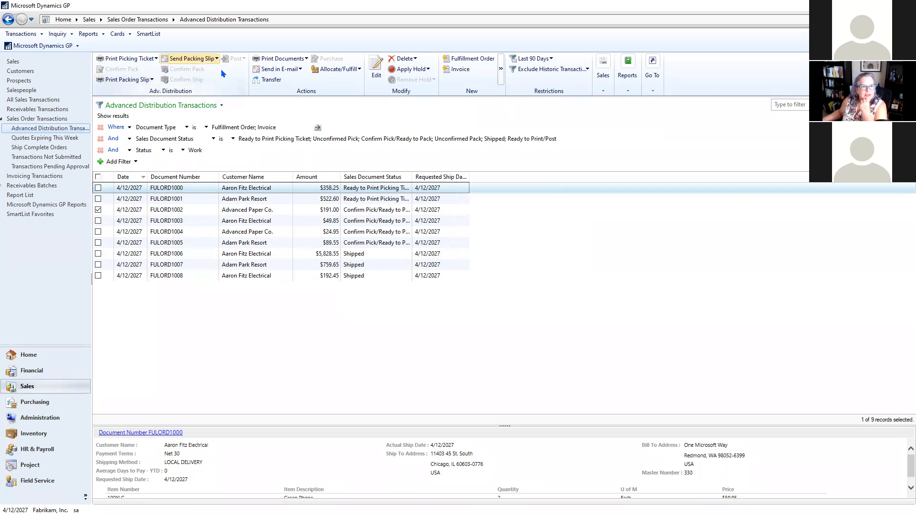
pyautogui.click(98, 210)
pyautogui.click(98, 189)
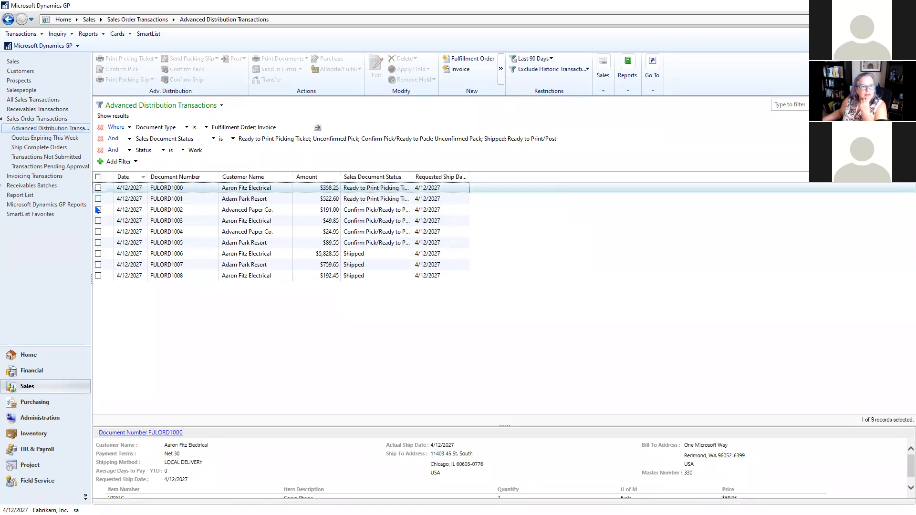
# Select the shipped $759.65 Adam Park Resort order and examine its available Sales and Go To actions.
pyautogui.click(105, 265)
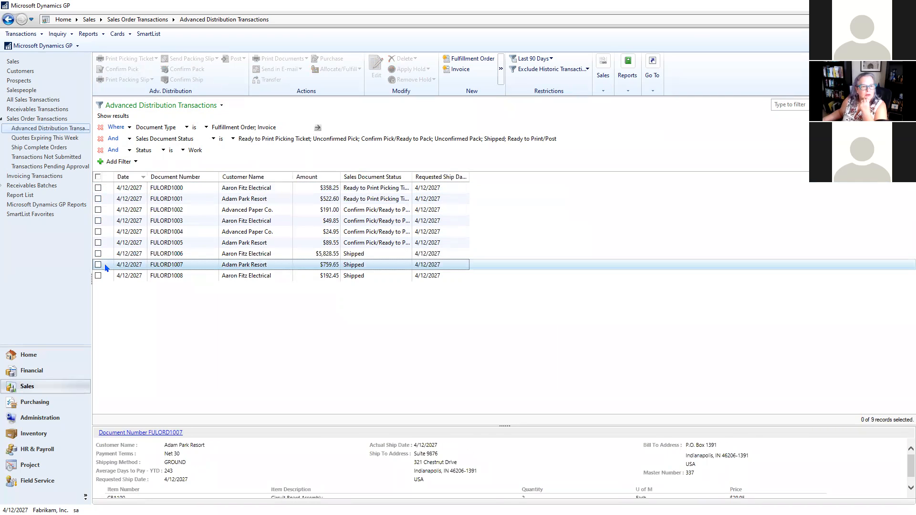
pyautogui.click(99, 266)
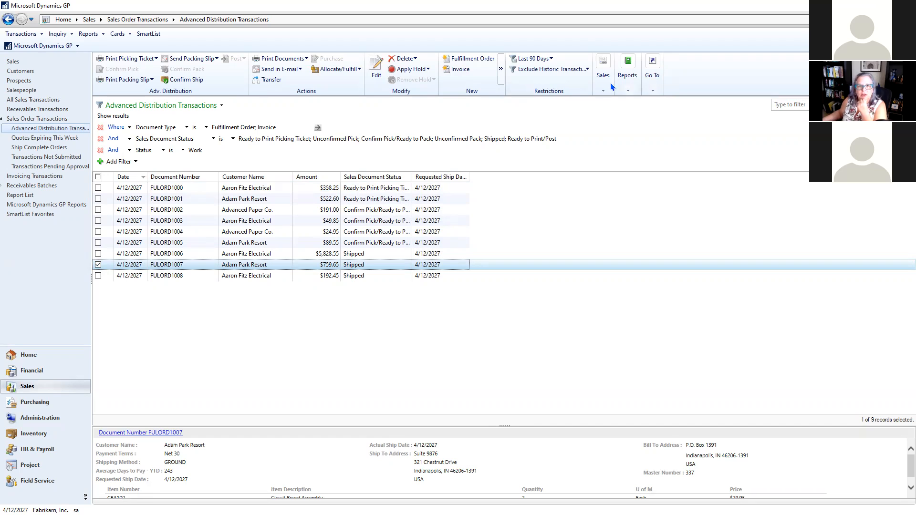
pyautogui.click(602, 92)
pyautogui.click(654, 77)
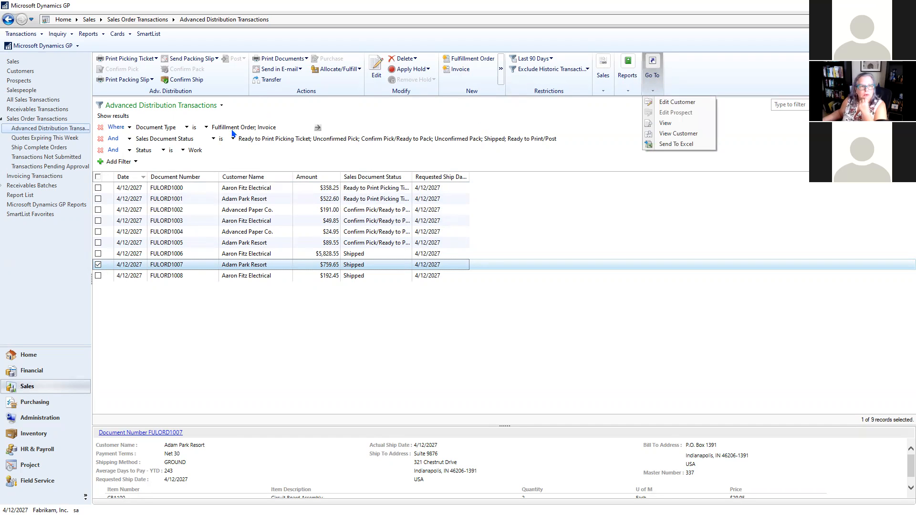
pyautogui.click(98, 265)
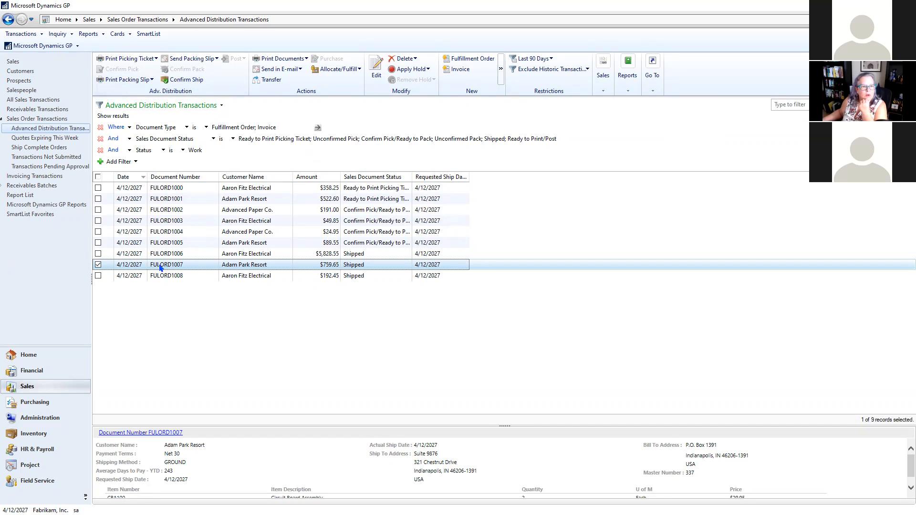
# Change the selection to the $191.00 Advanced Paper Co. order and the shipped $5,828.55 Aaron Fitz Electrical order.
pyautogui.click(98, 266)
pyautogui.click(98, 210)
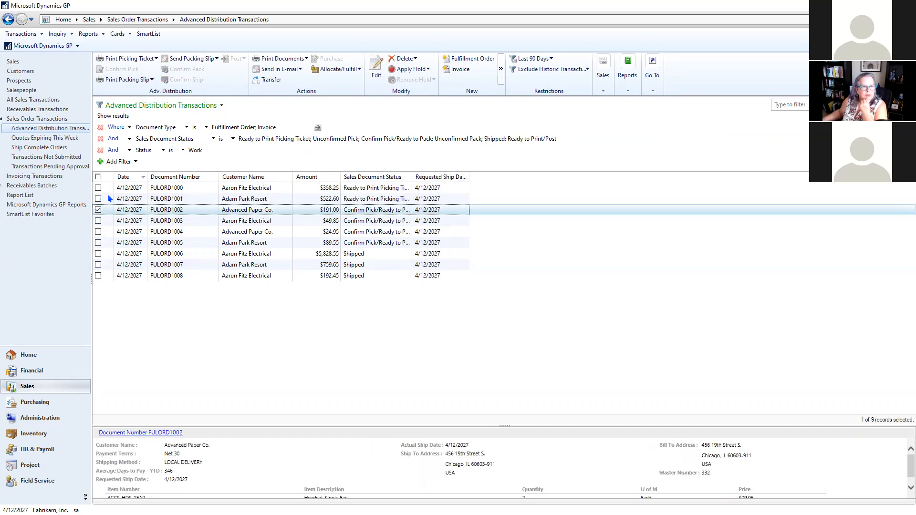
pyautogui.click(99, 253)
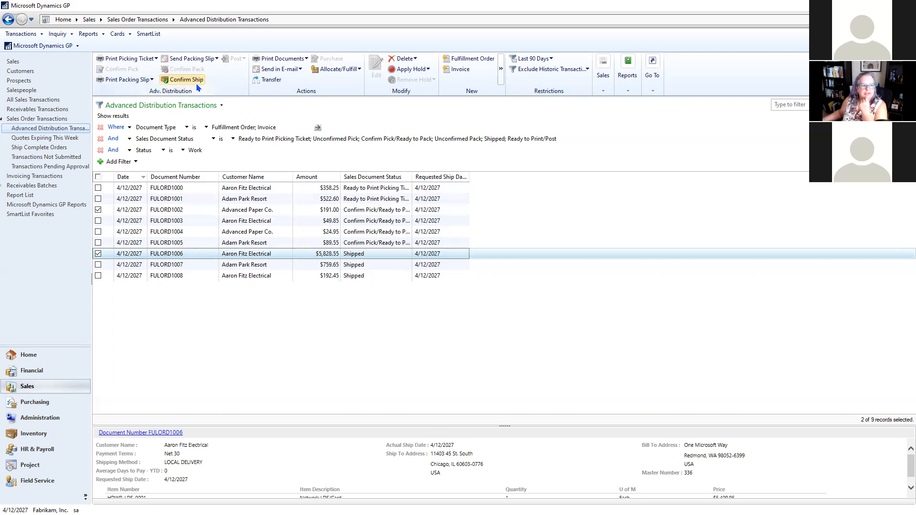
# Check the Sales Order Processing Setup window and its options, and close both without changes.
pyautogui.click(46, 47)
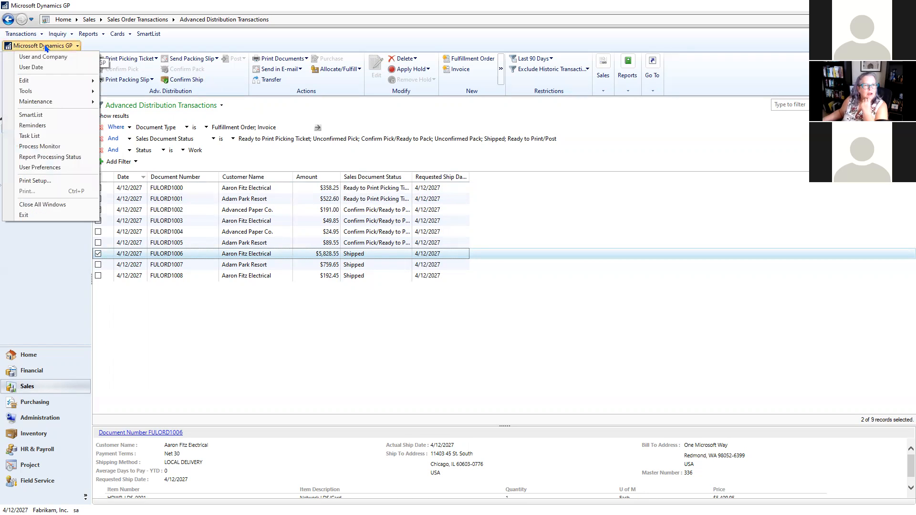
pyautogui.moveTo(55, 93)
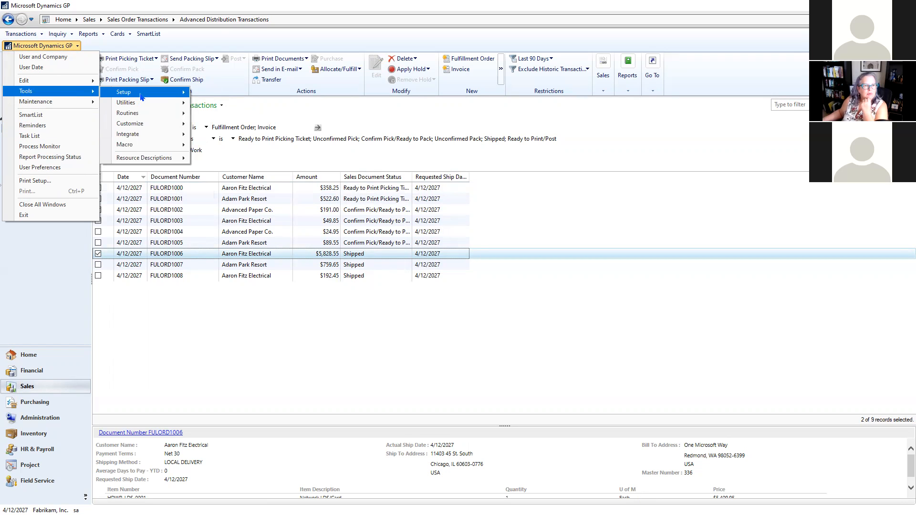
pyautogui.moveTo(141, 97)
pyautogui.moveTo(248, 162)
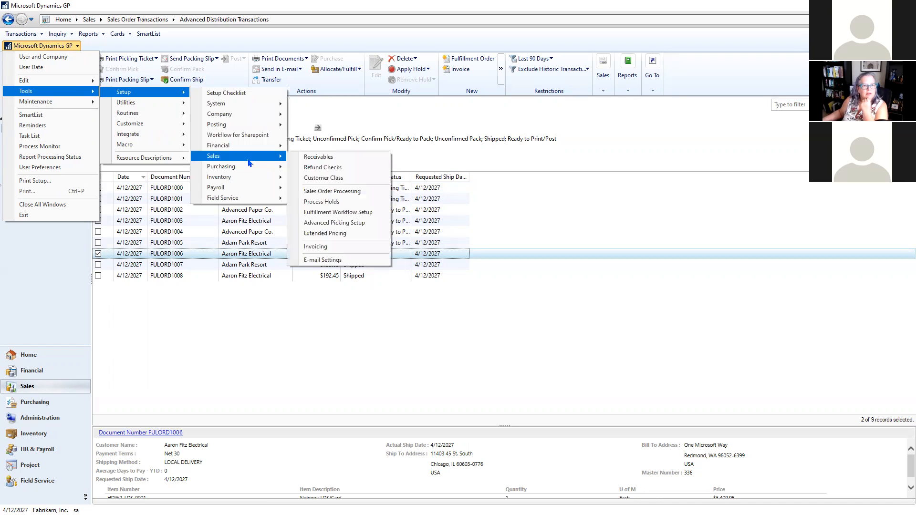
pyautogui.click(325, 192)
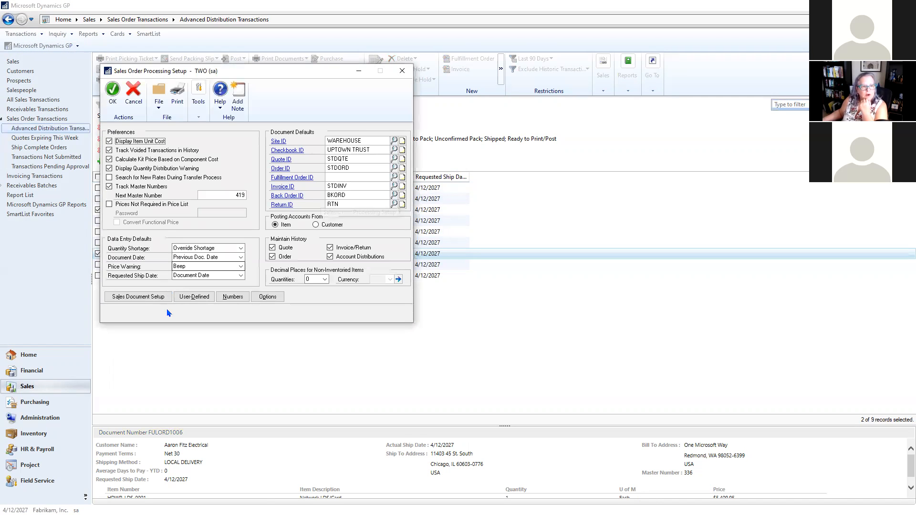
pyautogui.click(268, 297)
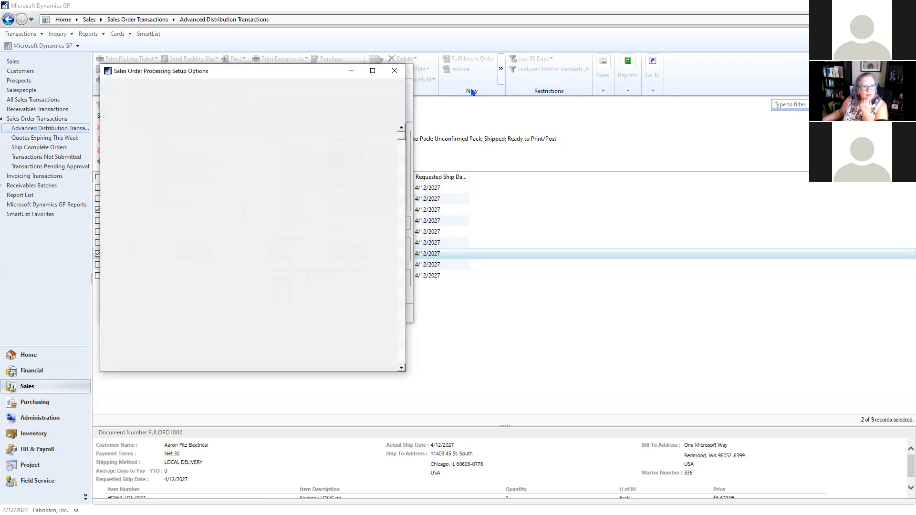
pyautogui.click(394, 70)
pyautogui.click(409, 72)
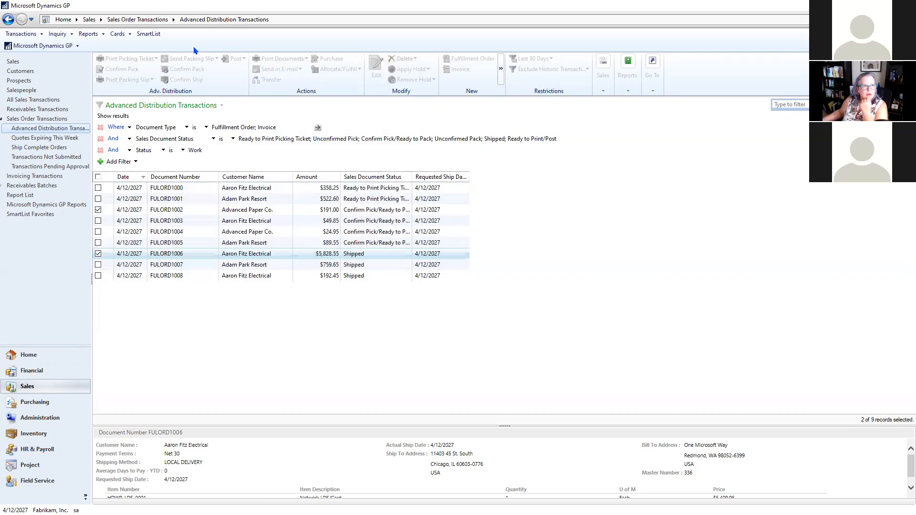
# Look at the available settings in Advanced Picking Setup for sales and close the window.
pyautogui.click(46, 45)
pyautogui.moveTo(52, 91)
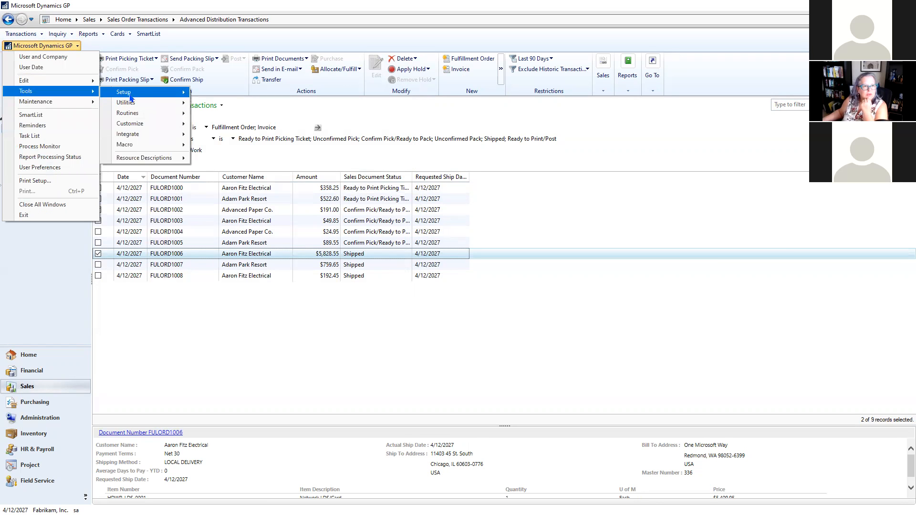
pyautogui.moveTo(138, 92)
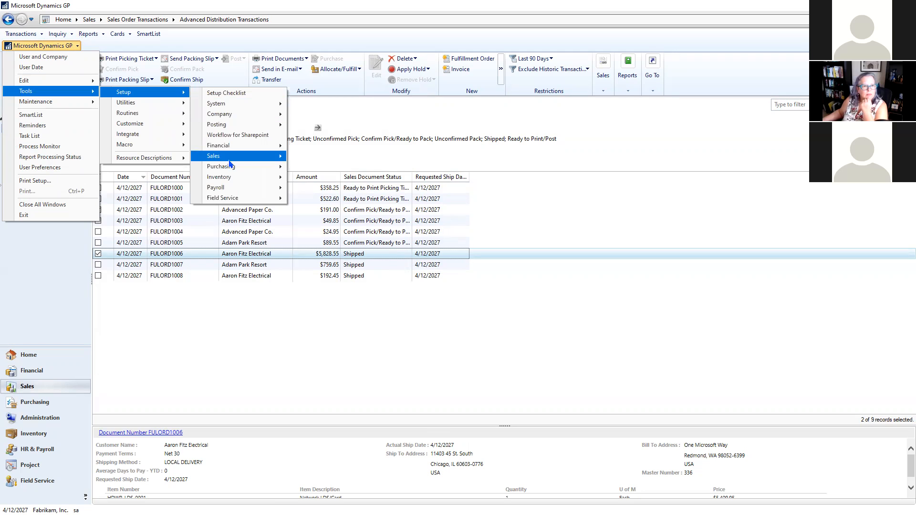
pyautogui.moveTo(234, 158)
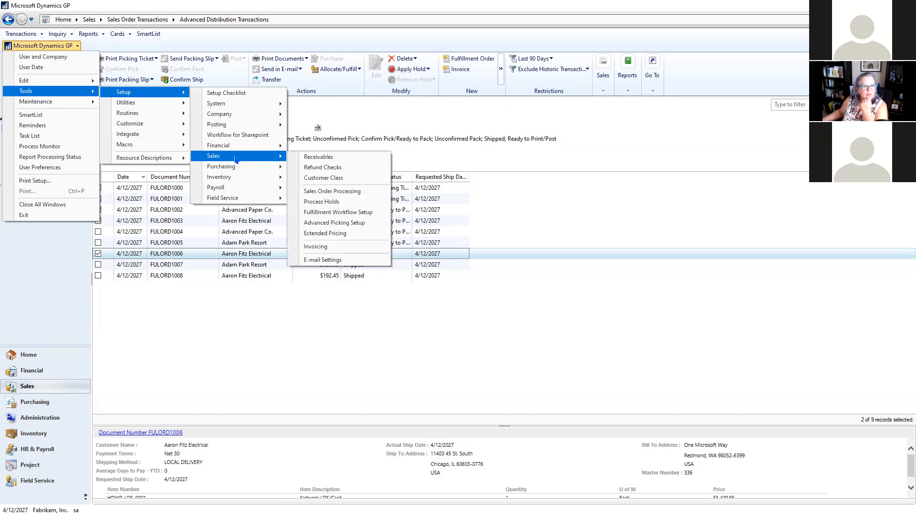
pyautogui.click(353, 223)
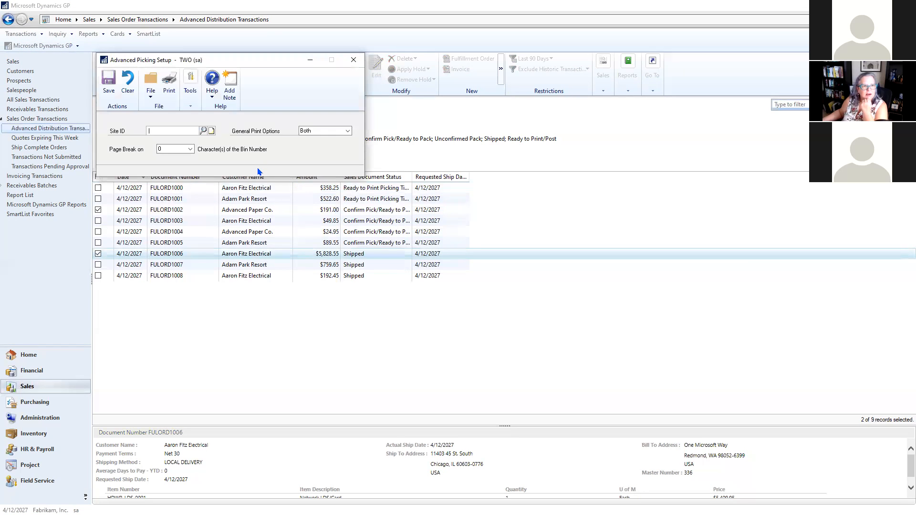
pyautogui.click(358, 60)
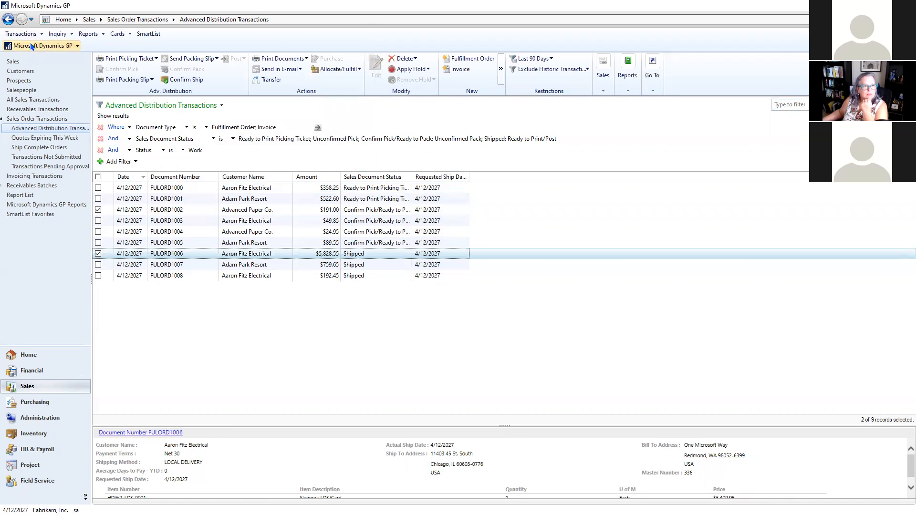
# Review the document status descriptions in Sales Fulfillment Workflow Setup and close it.
pyautogui.click(41, 46)
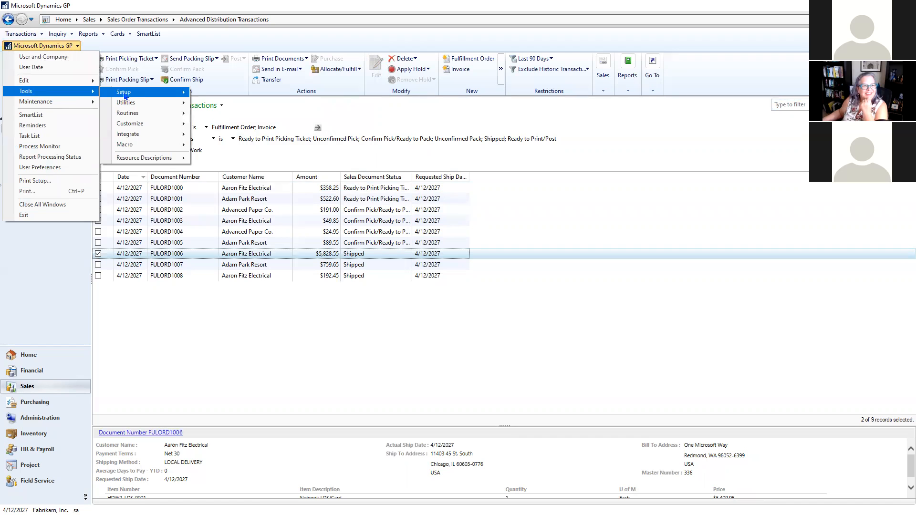
pyautogui.moveTo(169, 95)
pyautogui.moveTo(245, 159)
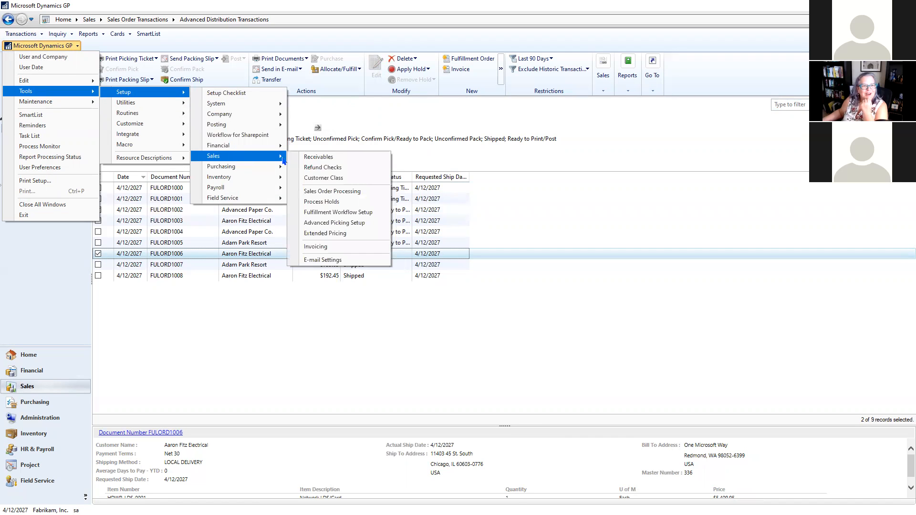
pyautogui.click(333, 214)
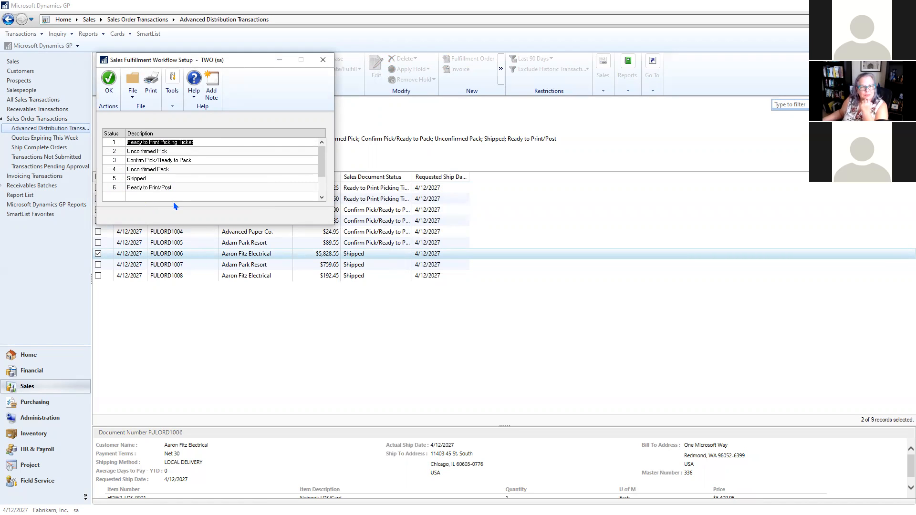
pyautogui.click(104, 84)
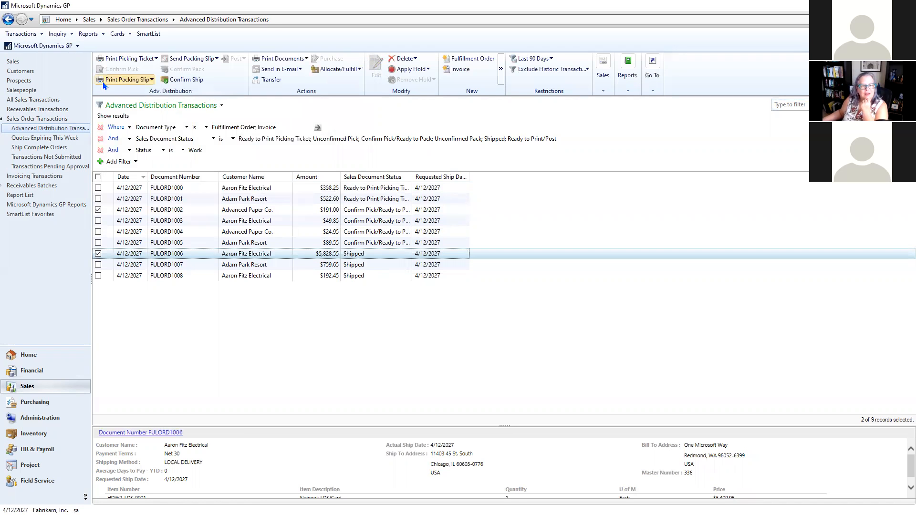
# Confirm shipment of only the $5,828.55 Aaron Fitz Electrical order, sending the bulk confirmation exceptions report to the screen.
pyautogui.click(98, 210)
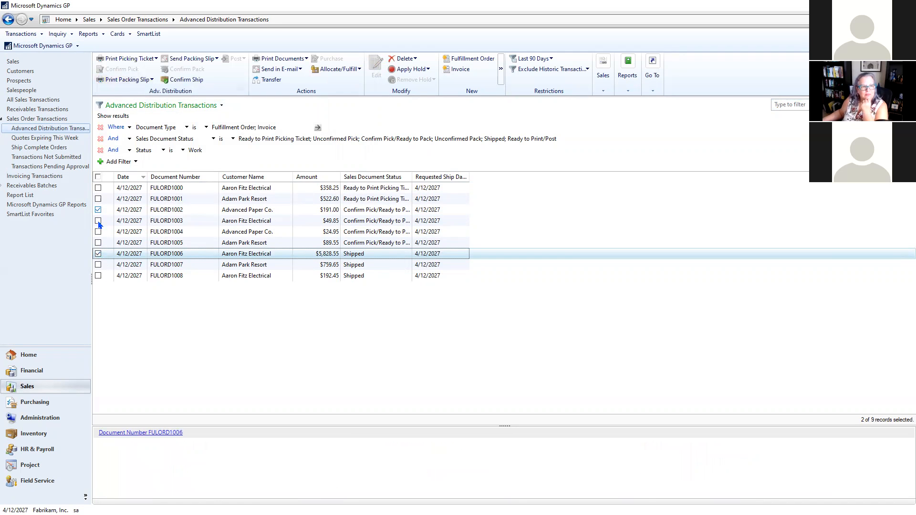
pyautogui.click(134, 254)
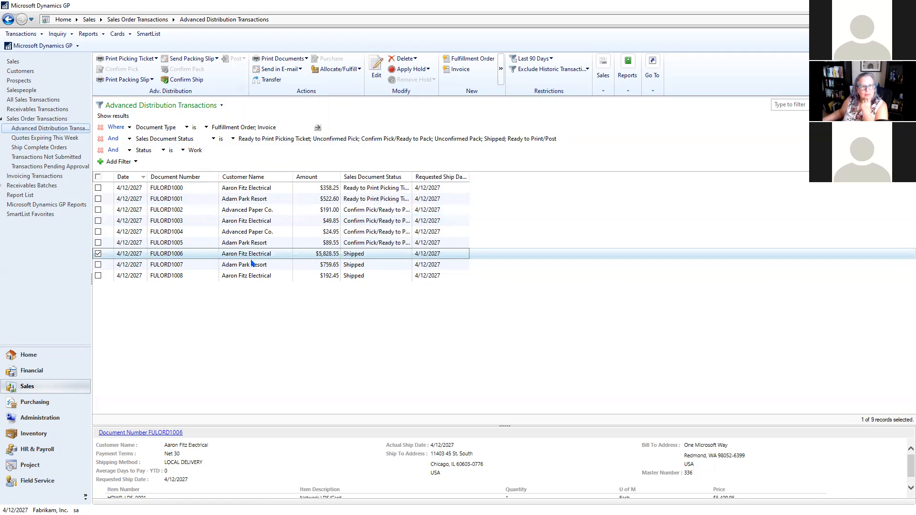
pyautogui.click(185, 80)
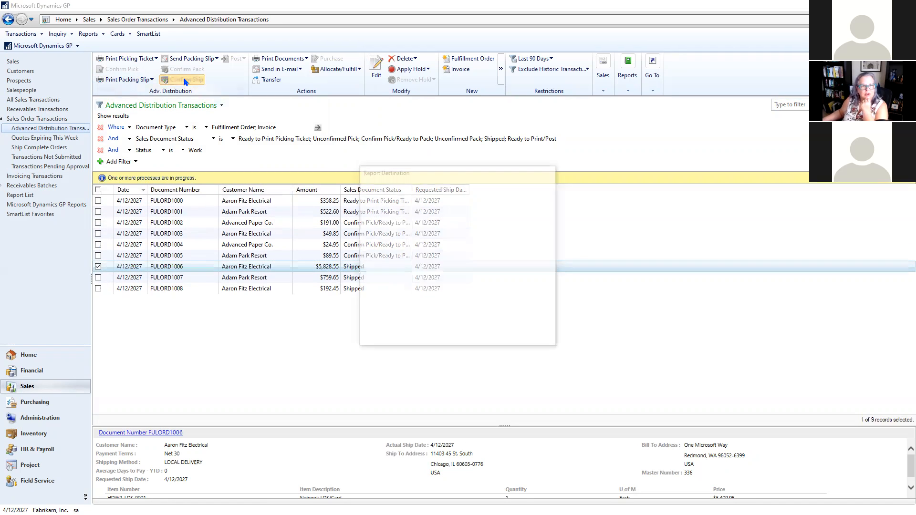
pyautogui.click(374, 263)
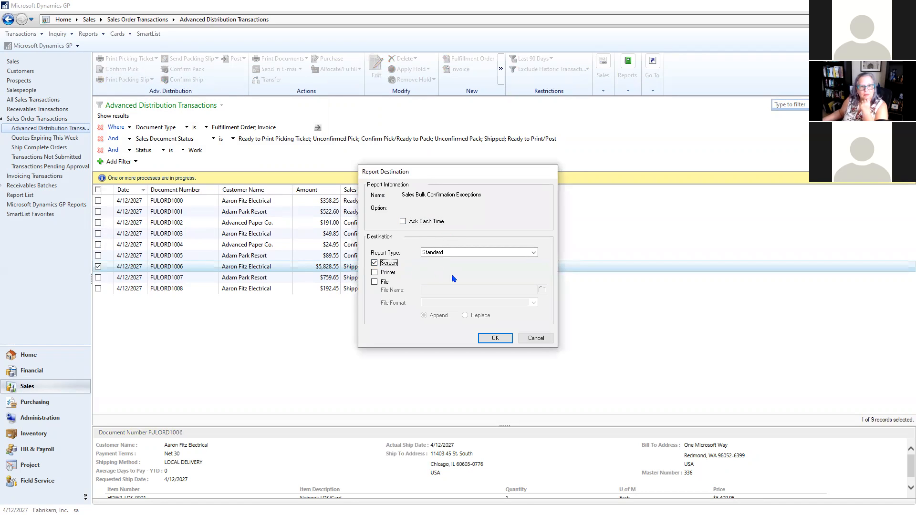
pyautogui.click(495, 339)
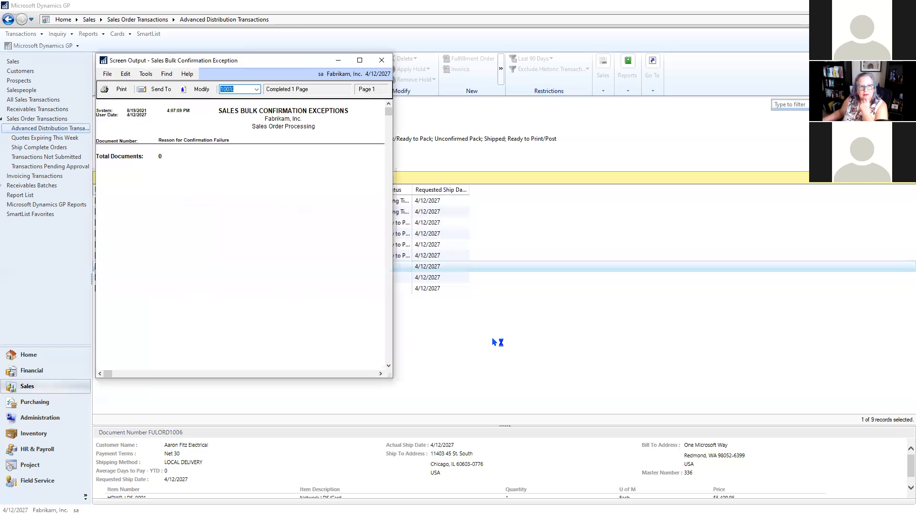
pyautogui.click(382, 60)
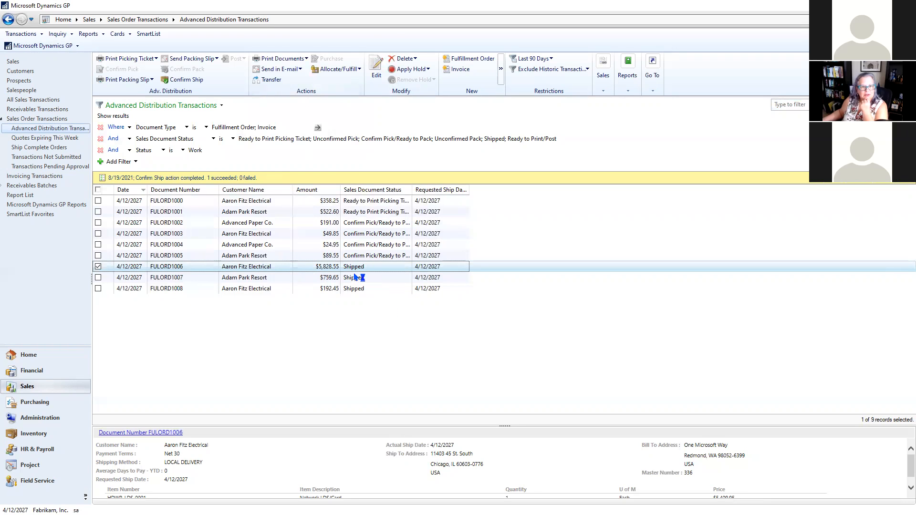
pyautogui.click(123, 106)
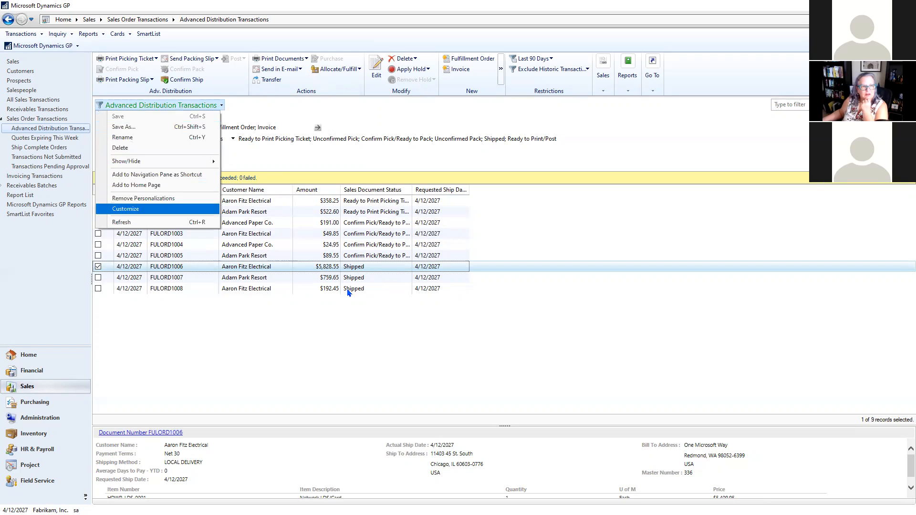
pyautogui.press('Return')
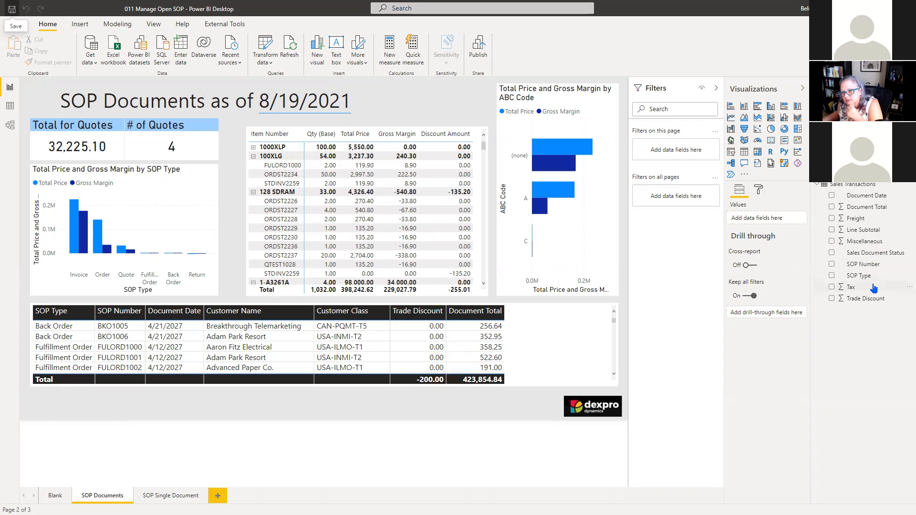
# In Power BI Desktop, add Sales Document Status as a page filter on SOP Documents and try filtering by Ready to Print/Post.
pyautogui.moveTo(878, 254); pyautogui.dragTo(687, 154)
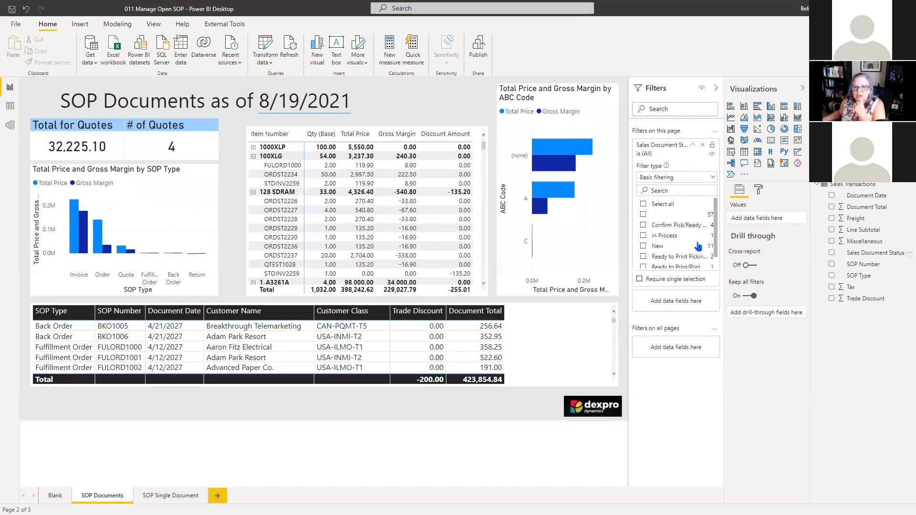
pyautogui.scroll(-1, 671, 241)
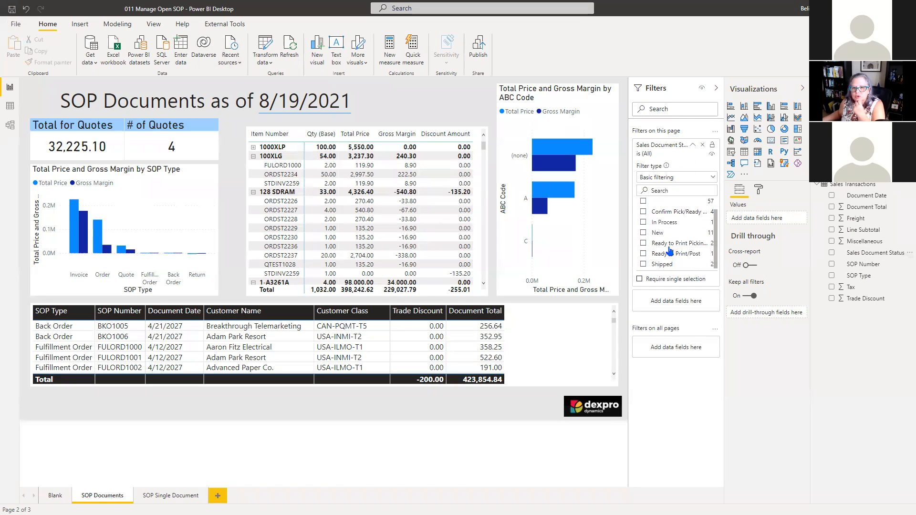
pyautogui.click(643, 255)
pyautogui.click(644, 254)
pyautogui.click(643, 254)
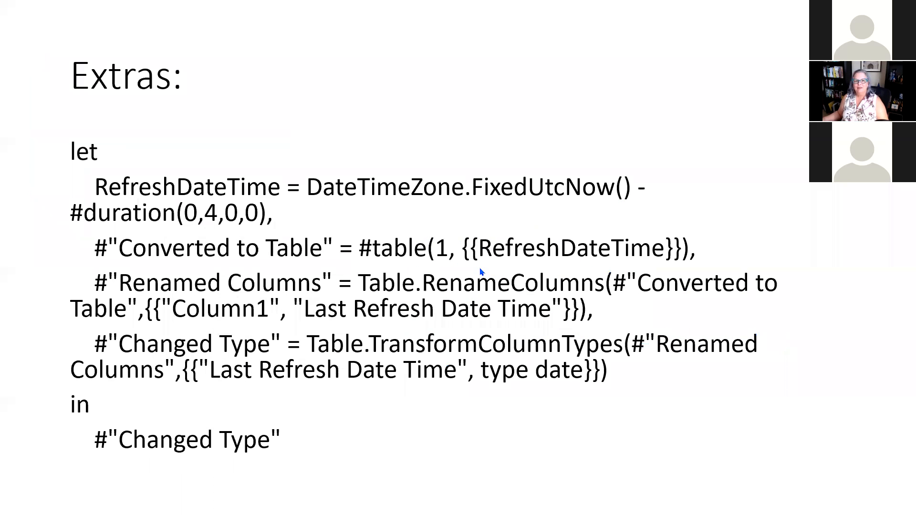
pyautogui.click(480, 269)
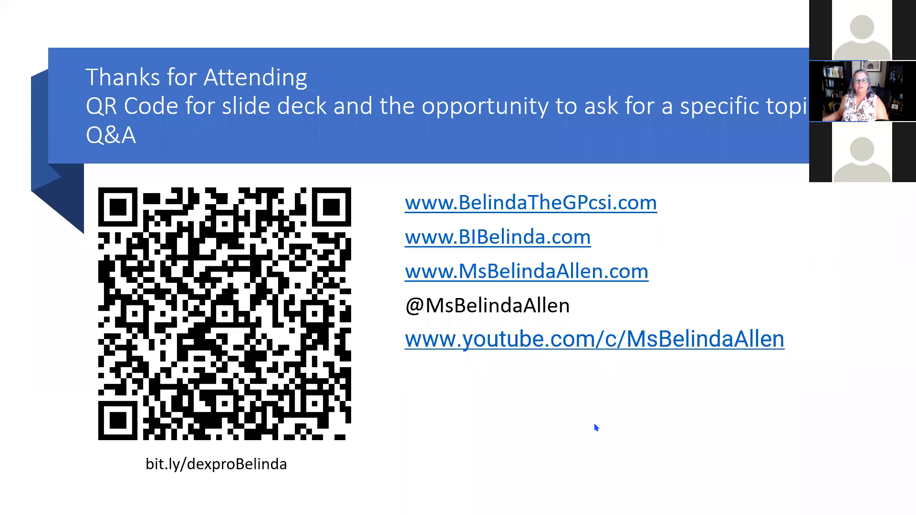